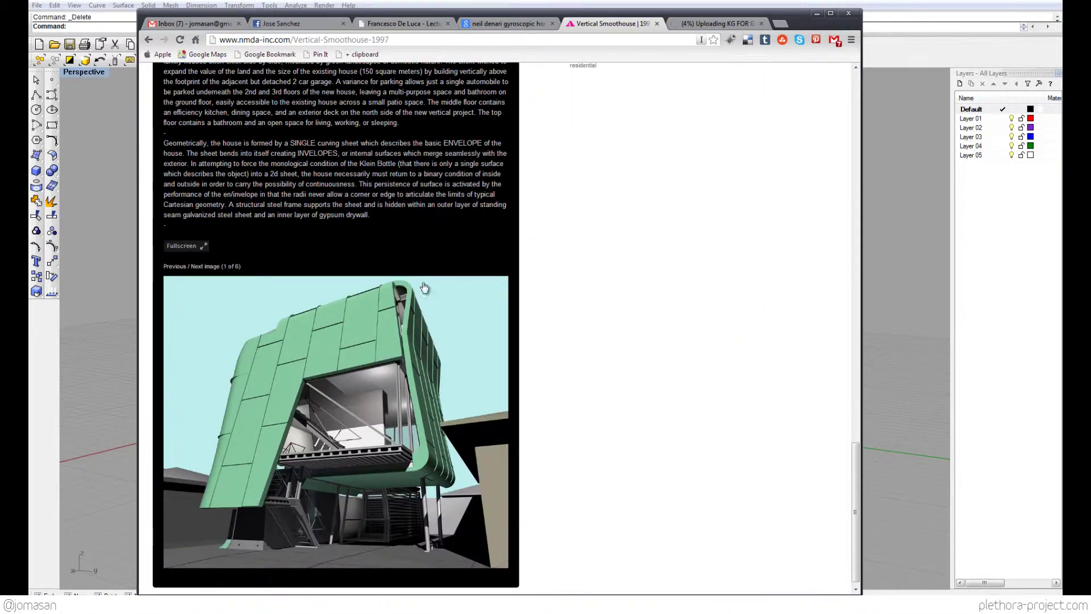
Scroll the Vertical Smoothouse page to bring the render gallery into view
{"action": "scroll", "coordinate": [353, 307], "scroll_direction": "up", "scroll_amount": 4}
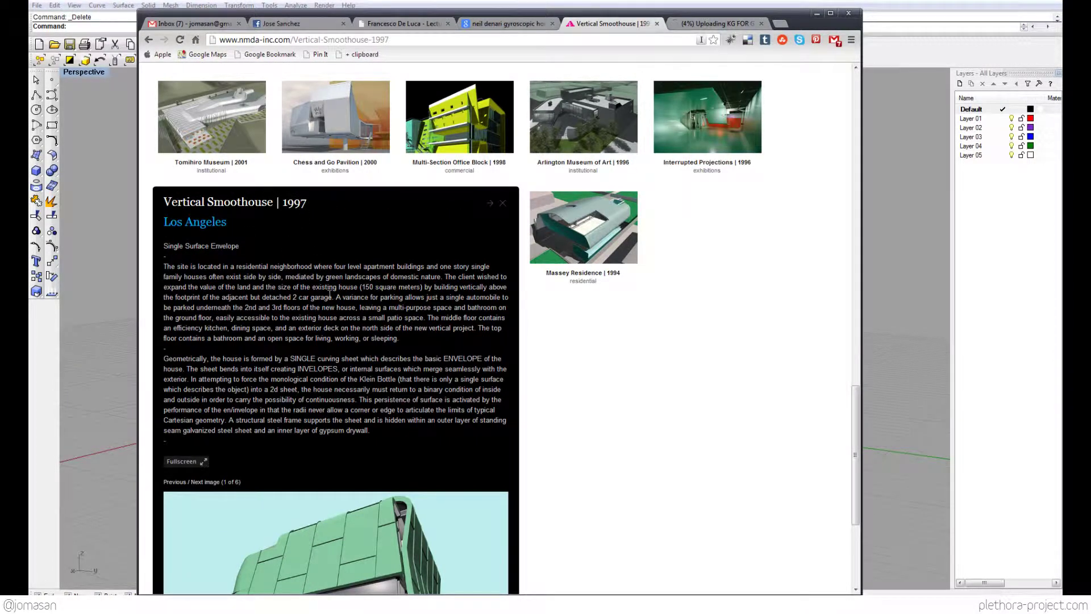
{"action": "scroll", "coordinate": [355, 312], "scroll_direction": "down", "scroll_amount": 3}
{"action": "scroll", "coordinate": [365, 312], "scroll_direction": "up", "scroll_amount": 4}
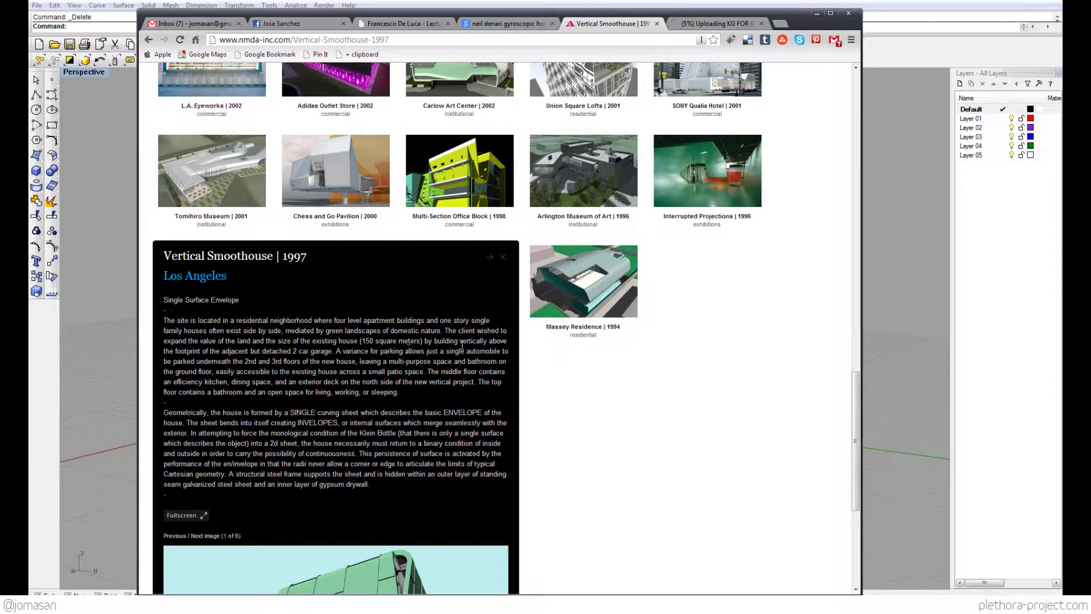
{"action": "scroll", "coordinate": [463, 365], "scroll_direction": "up", "scroll_amount": 1}
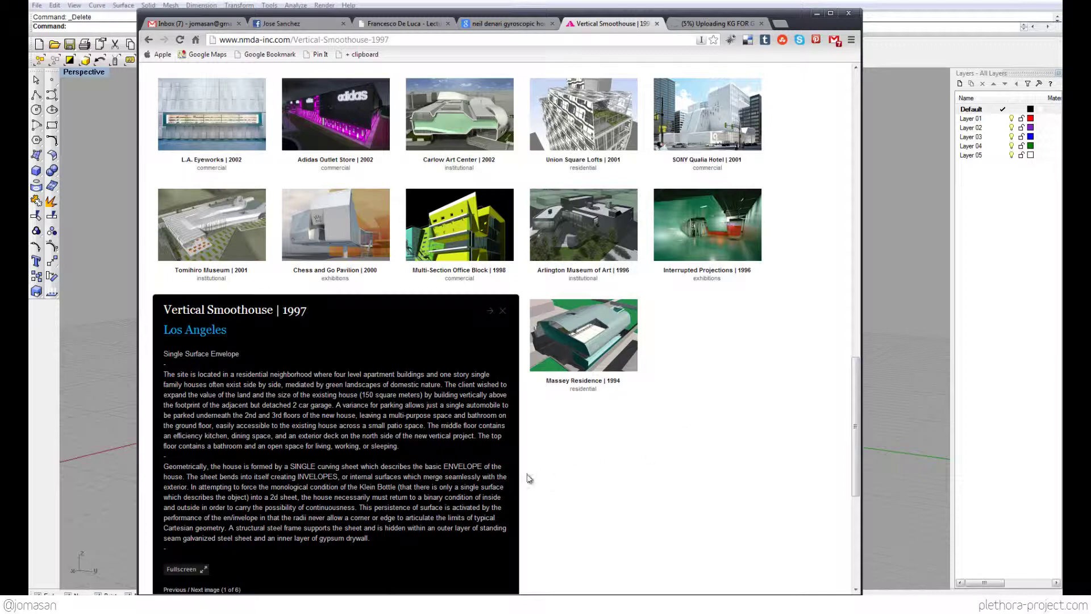
{"action": "scroll", "coordinate": [486, 436], "scroll_direction": "down", "scroll_amount": 2}
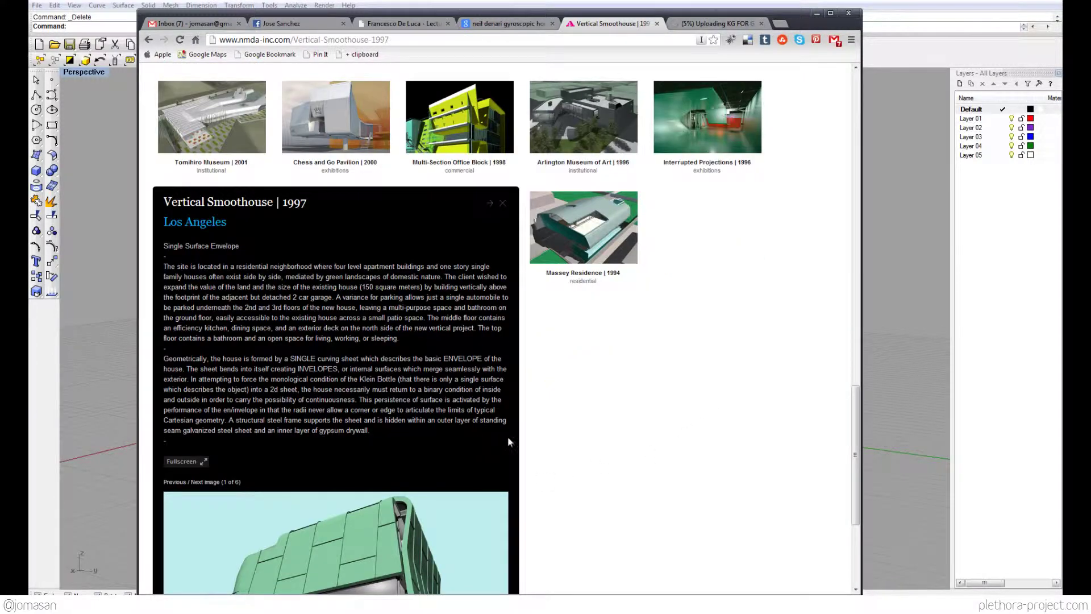
{"action": "scroll", "coordinate": [488, 398], "scroll_direction": "down", "scroll_amount": 3}
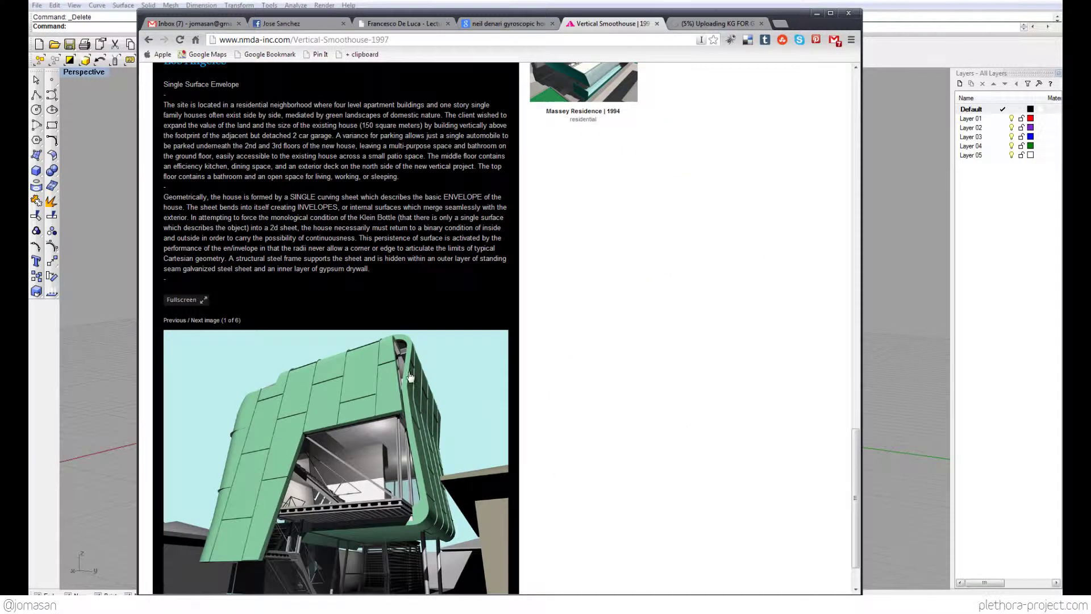
{"action": "scroll", "coordinate": [558, 317], "scroll_direction": "down", "scroll_amount": 1}
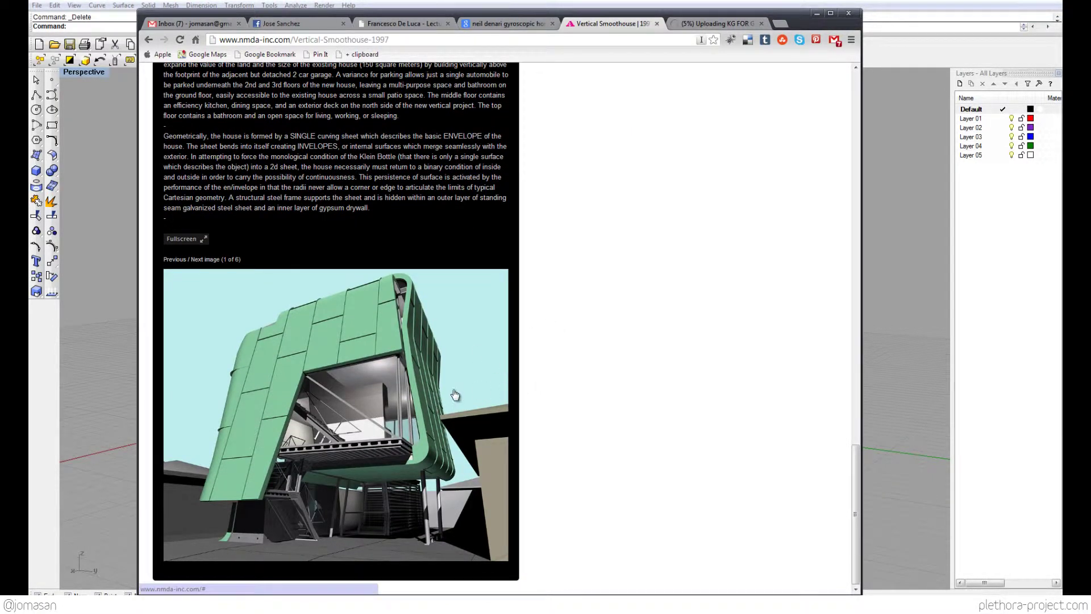
Step the gallery forward through the renders, stopping at image 4 of 6
{"action": "left_click", "coordinate": [212, 260]}
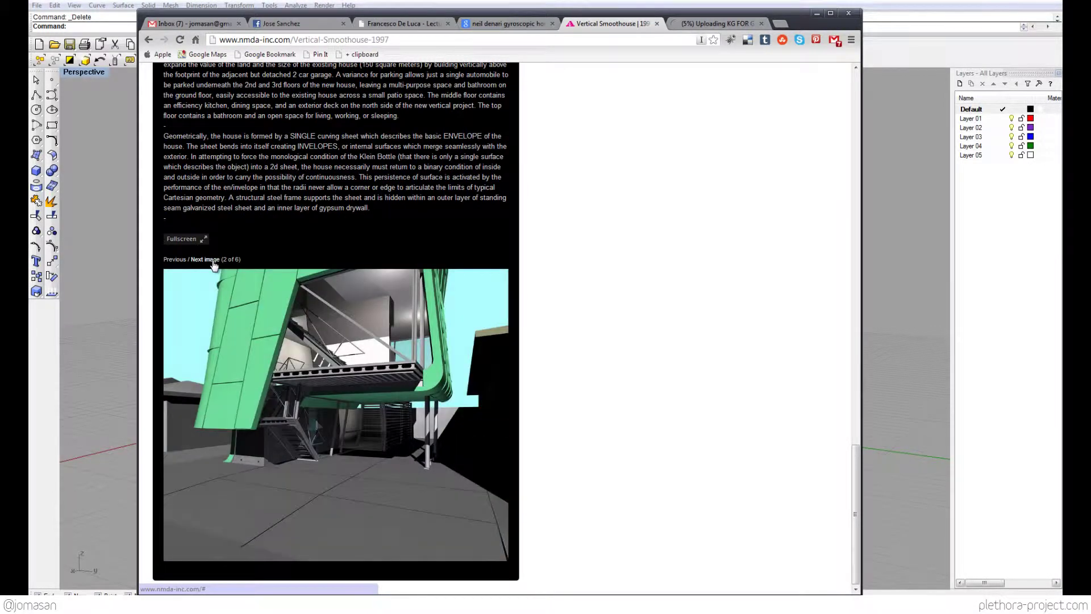
{"action": "left_click", "coordinate": [212, 261]}
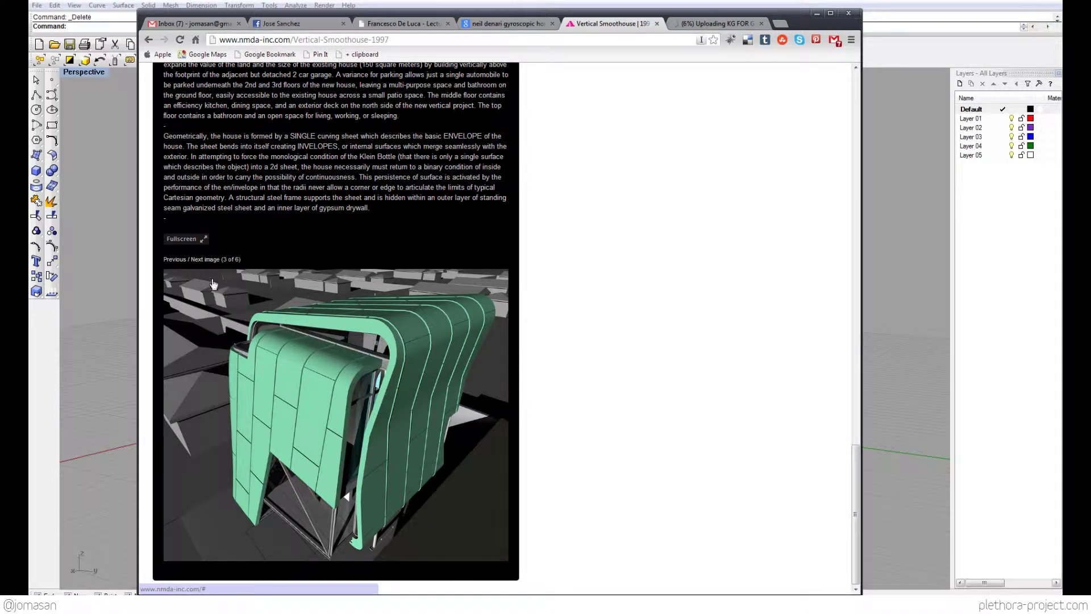
{"action": "left_click", "coordinate": [205, 260]}
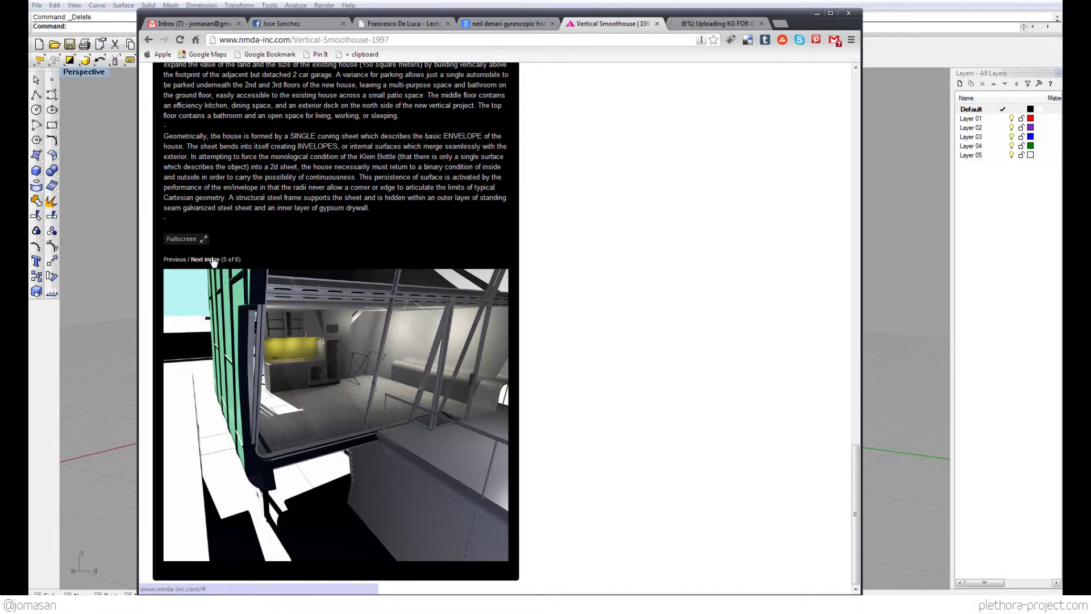
{"action": "left_click", "coordinate": [213, 260]}
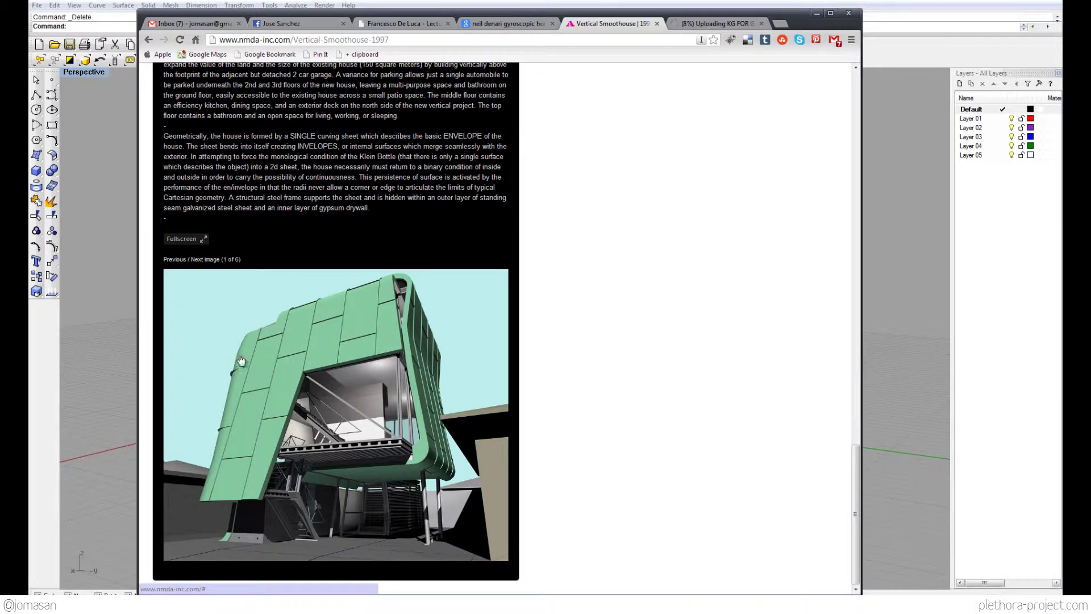
{"action": "left_click", "coordinate": [207, 259]}
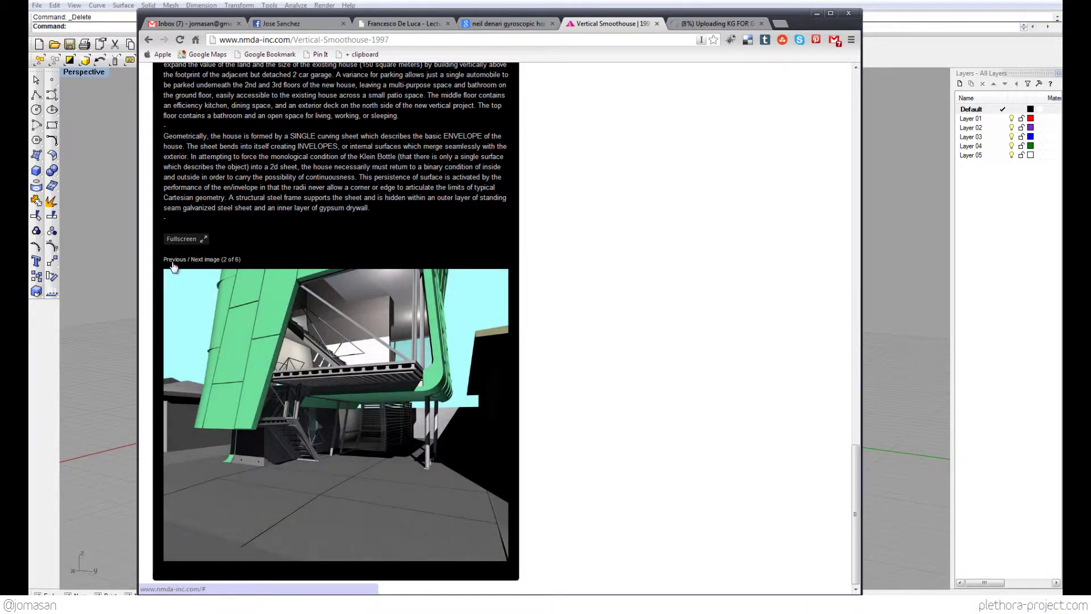
{"action": "left_click", "coordinate": [207, 262]}
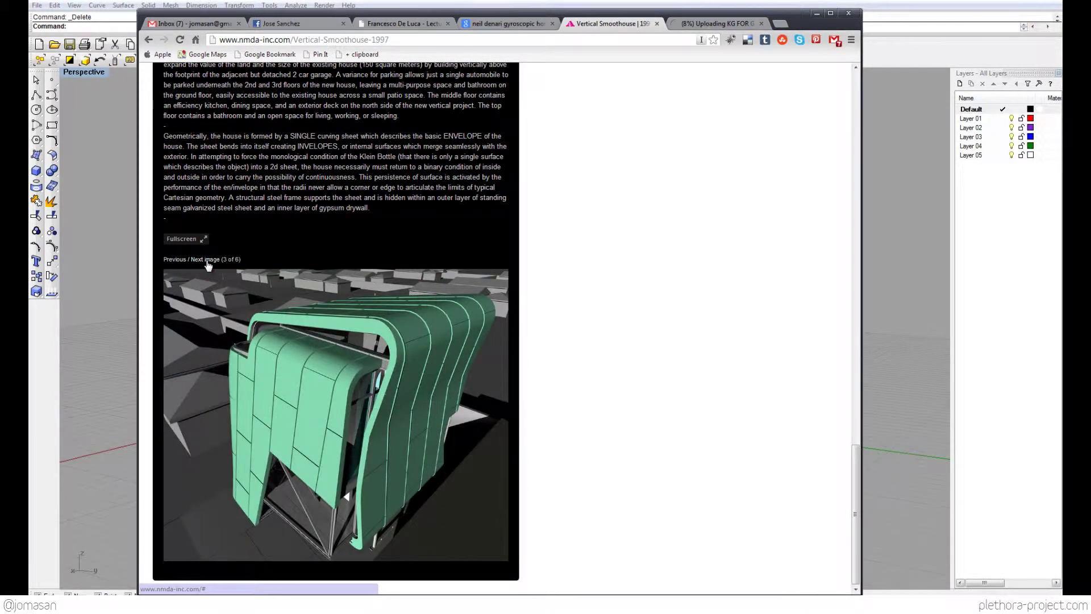
{"action": "left_click", "coordinate": [209, 261]}
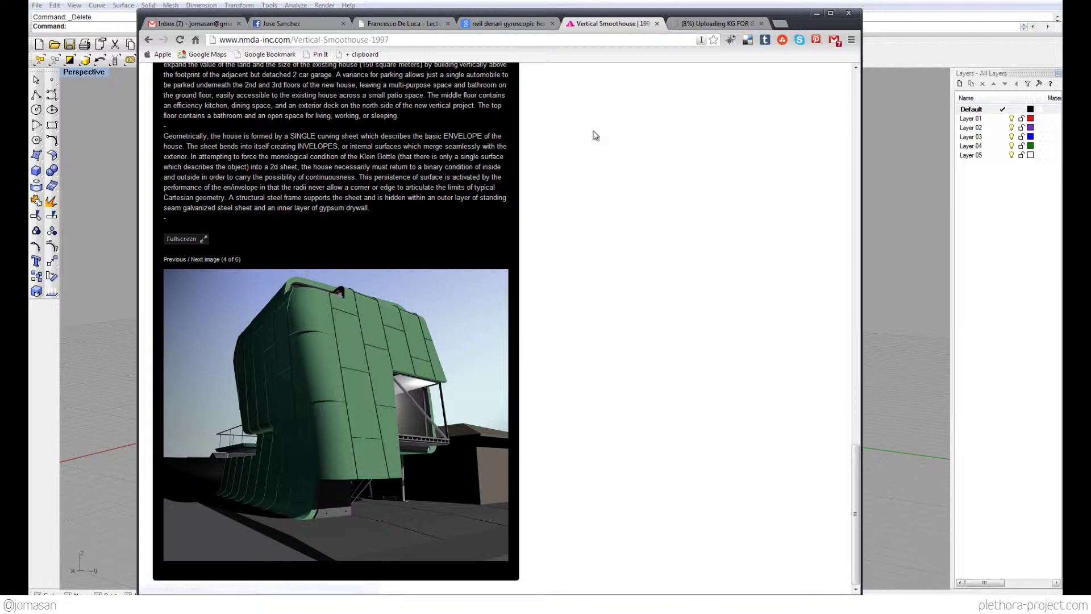
Switch from Chrome to Rhinoceros and maximize the Front viewport
{"action": "left_click", "coordinate": [817, 13]}
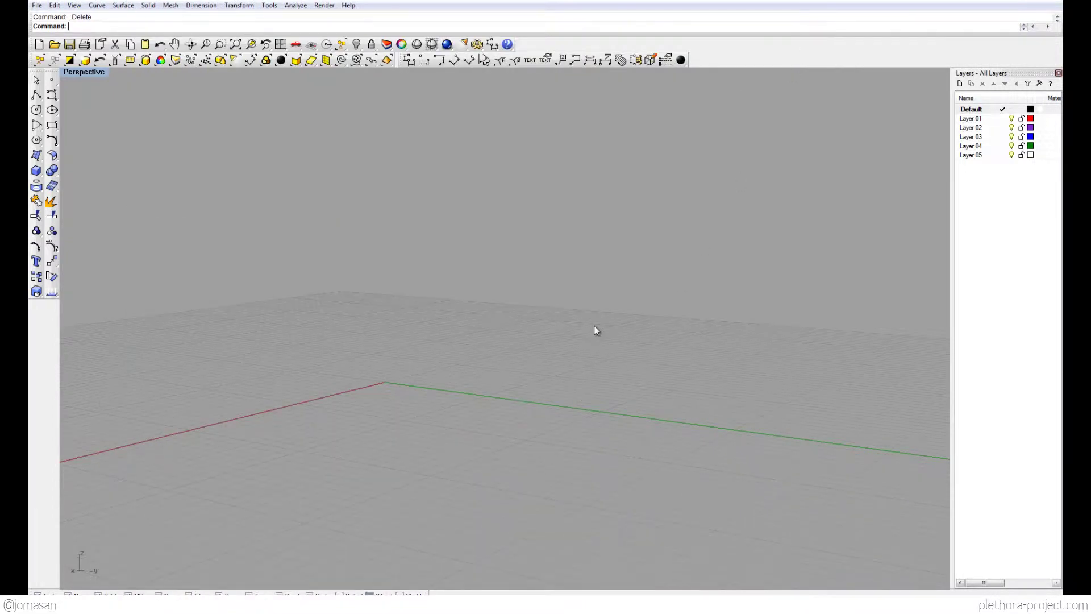
{"action": "double_click", "coordinate": [83, 73]}
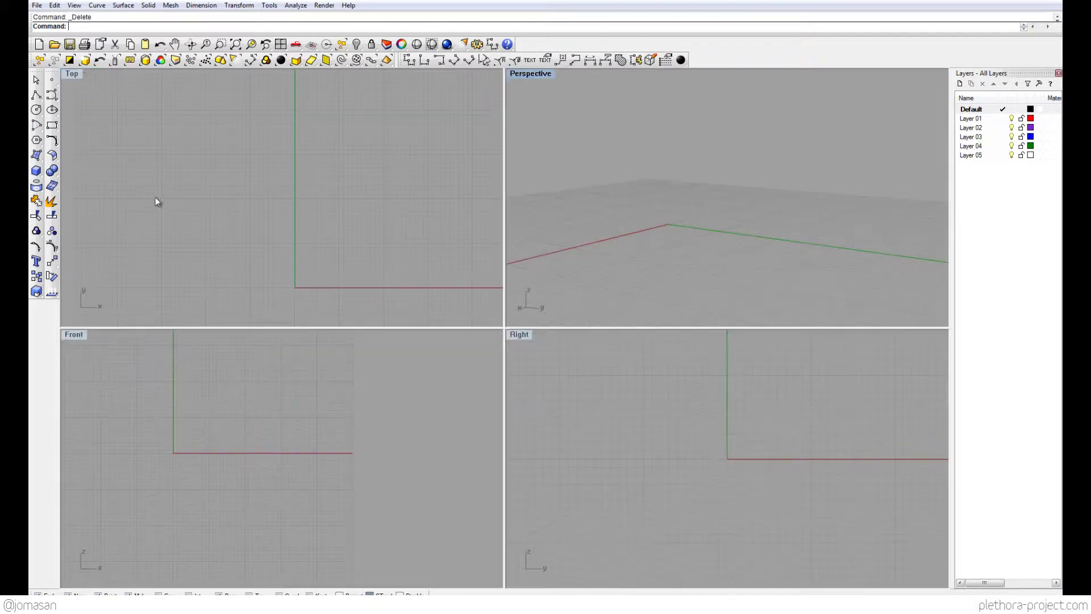
{"action": "right_click_drag", "start_coordinate": [185, 400], "coordinate": [269, 433]}
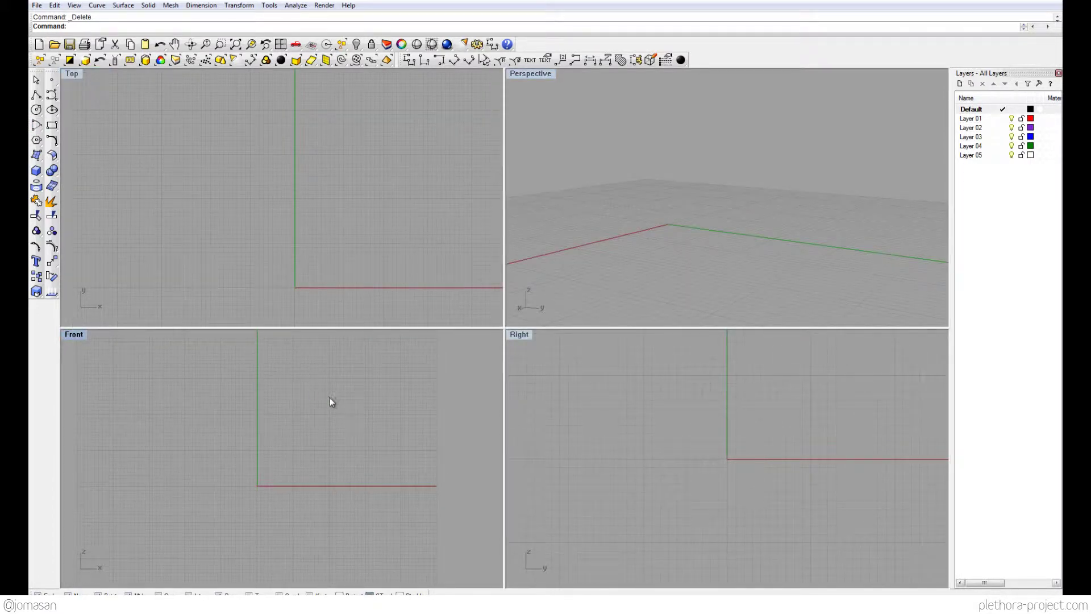
{"action": "double_click", "coordinate": [74, 335]}
{"action": "scroll", "coordinate": [403, 373], "scroll_direction": "up", "scroll_amount": 3}
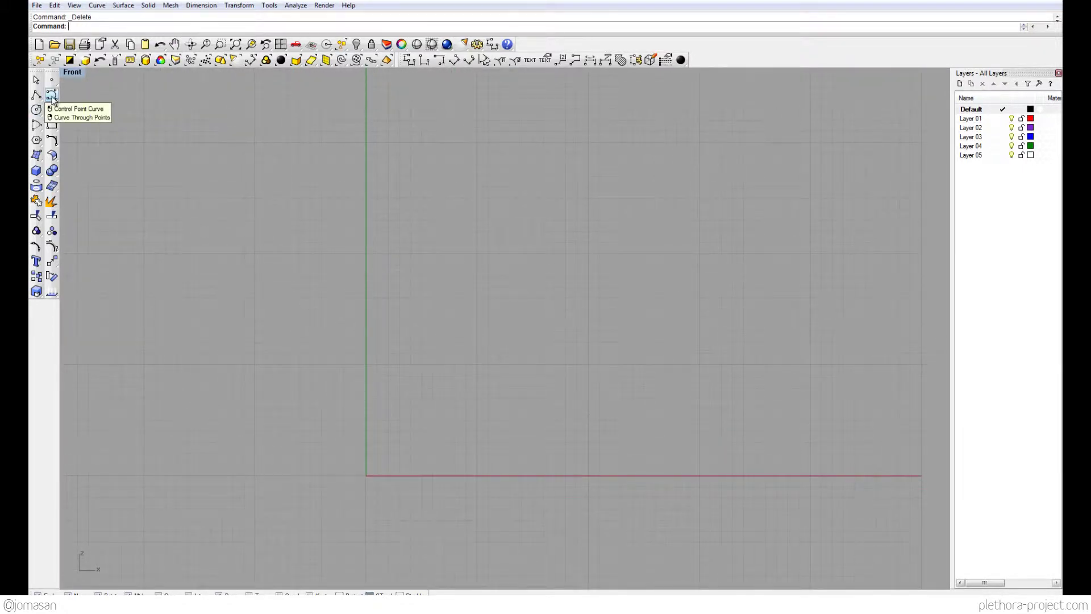
Begin a control-point curve along the base, up the left side and round the upper-left corner
{"action": "left_click", "coordinate": [52, 95]}
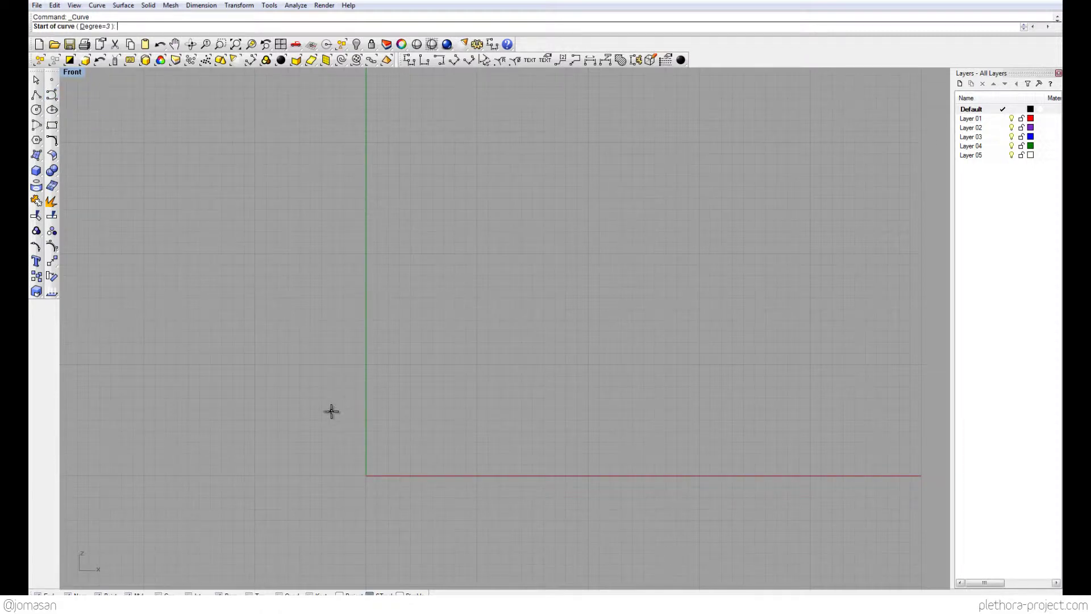
{"action": "right_click_drag", "start_coordinate": [331, 409], "coordinate": [367, 402]}
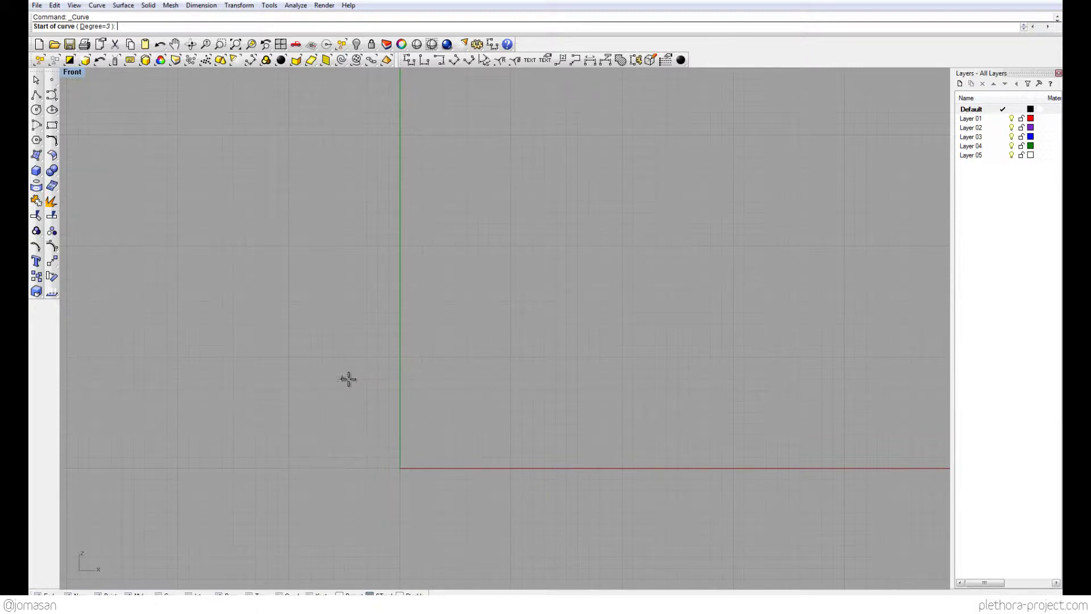
{"action": "left_click", "coordinate": [369, 382]}
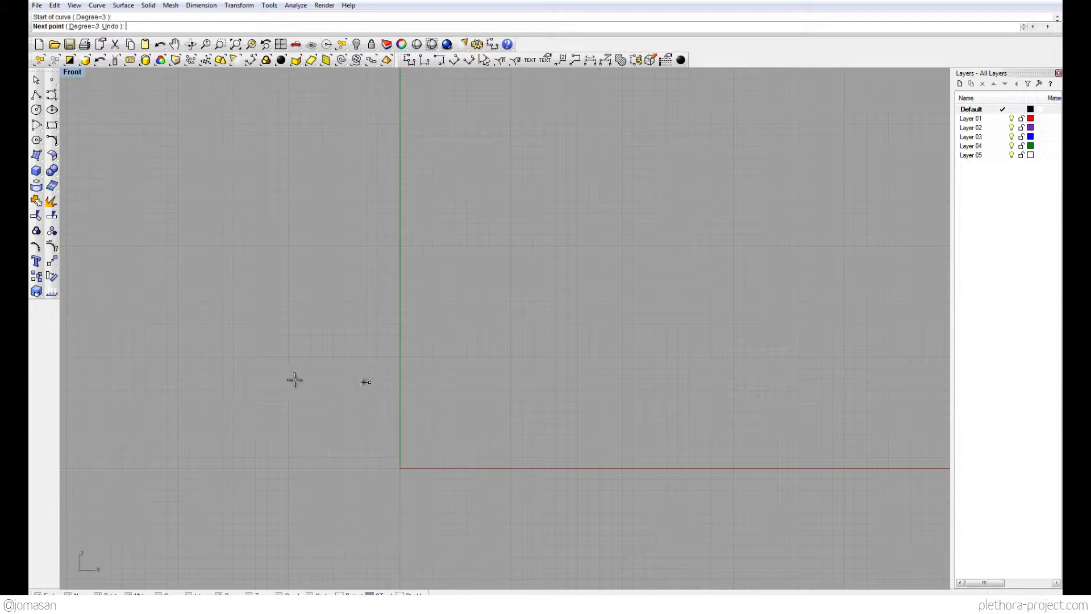
{"action": "left_click", "coordinate": [271, 382]}
{"action": "left_click", "coordinate": [230, 375]}
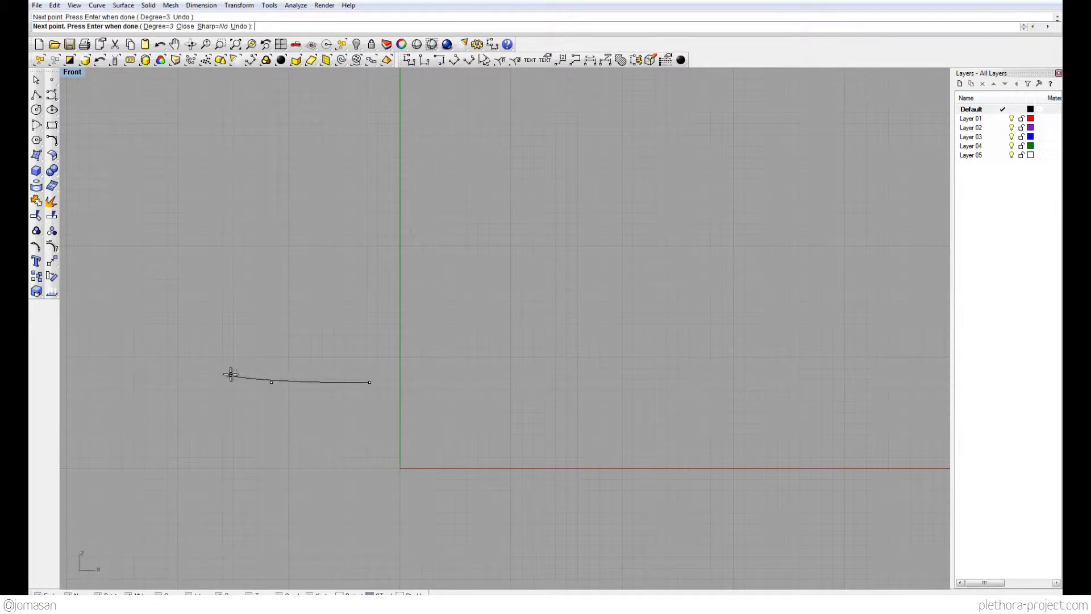
{"action": "left_click", "coordinate": [227, 351]}
{"action": "left_click", "coordinate": [244, 200]}
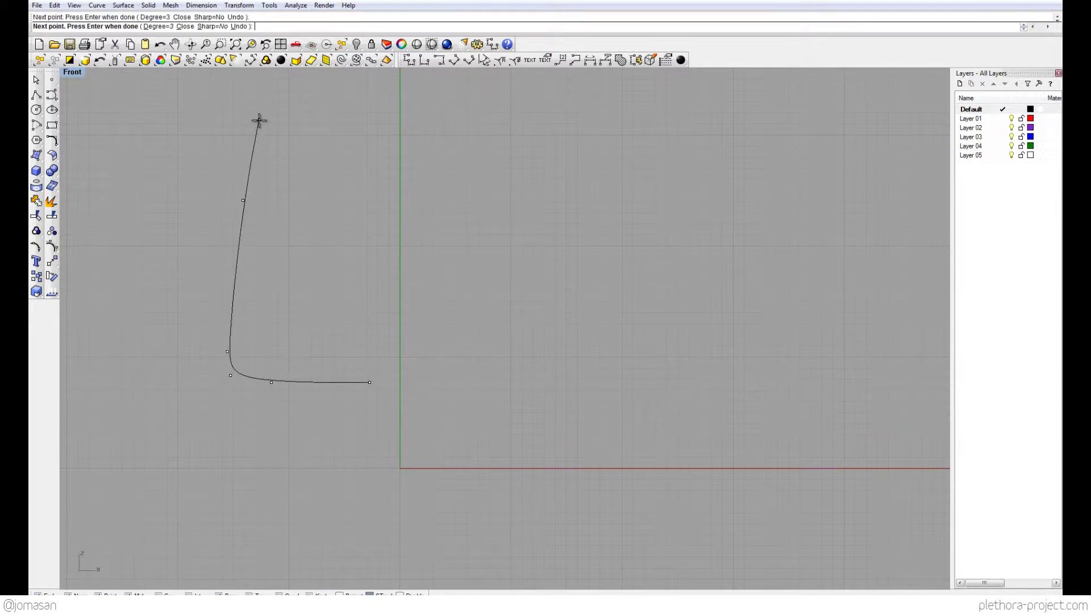
{"action": "left_click", "coordinate": [259, 120]}
{"action": "left_click", "coordinate": [293, 100]}
Continue the profile across the top and down the right side, ending near the ground line
{"action": "left_click", "coordinate": [403, 99]}
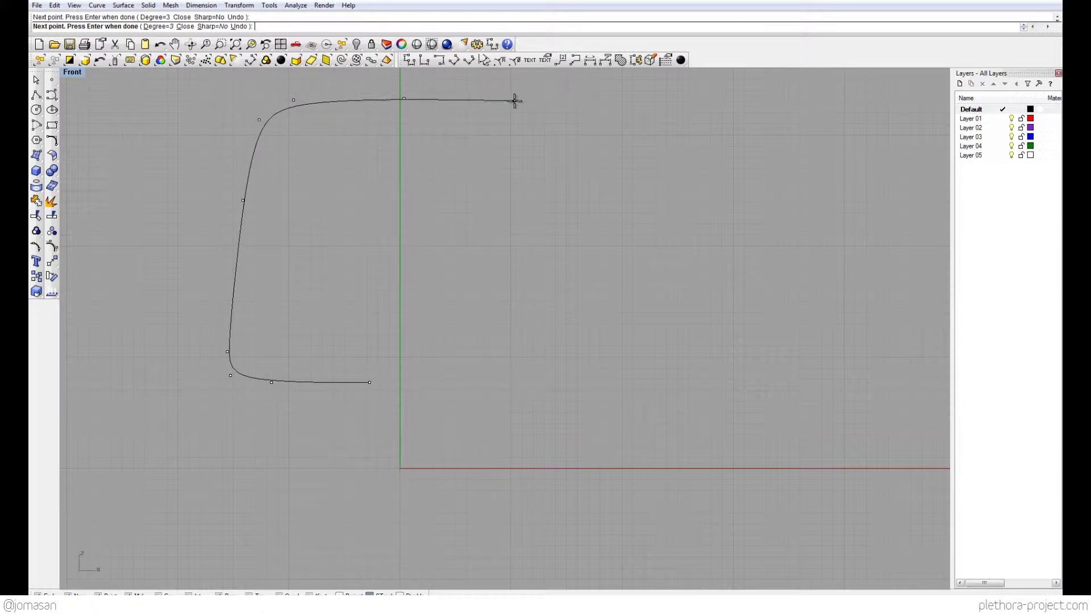
{"action": "left_click", "coordinate": [502, 97]}
{"action": "left_click", "coordinate": [533, 135]}
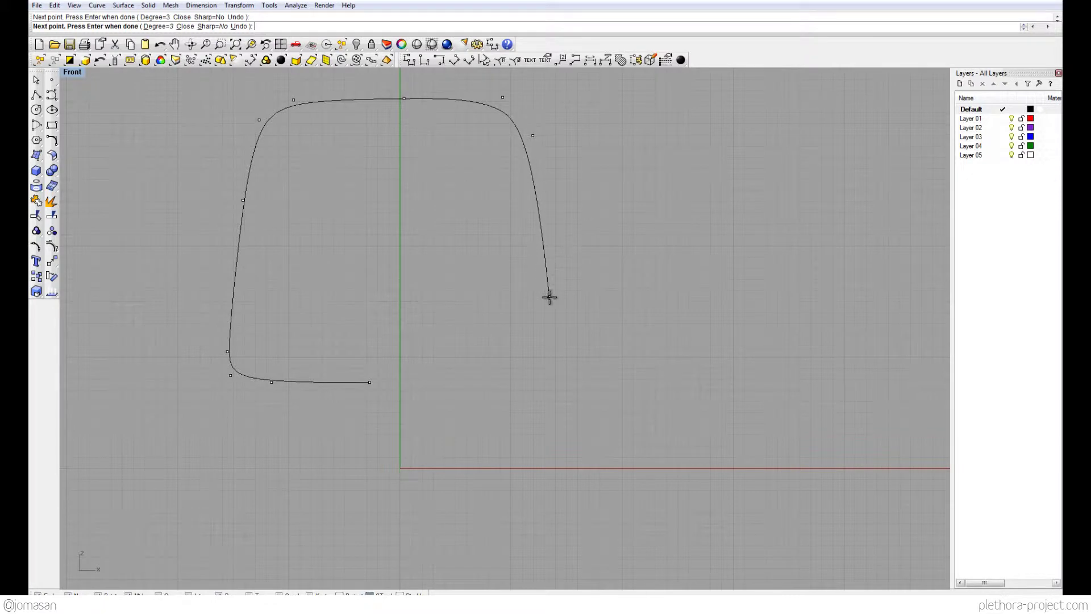
{"action": "left_click", "coordinate": [552, 300]}
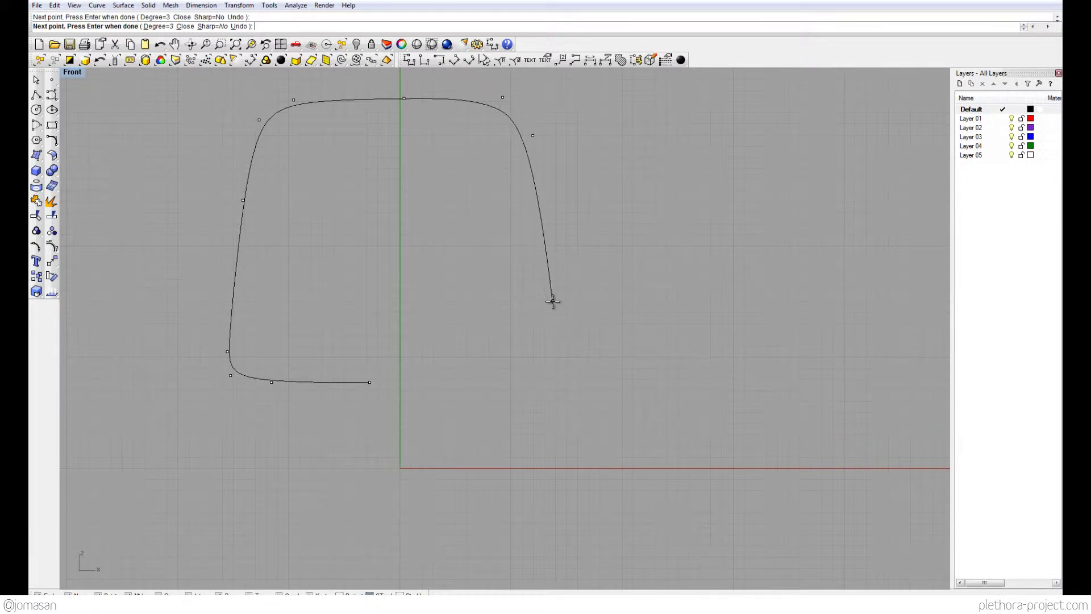
{"action": "left_click", "coordinate": [559, 411]}
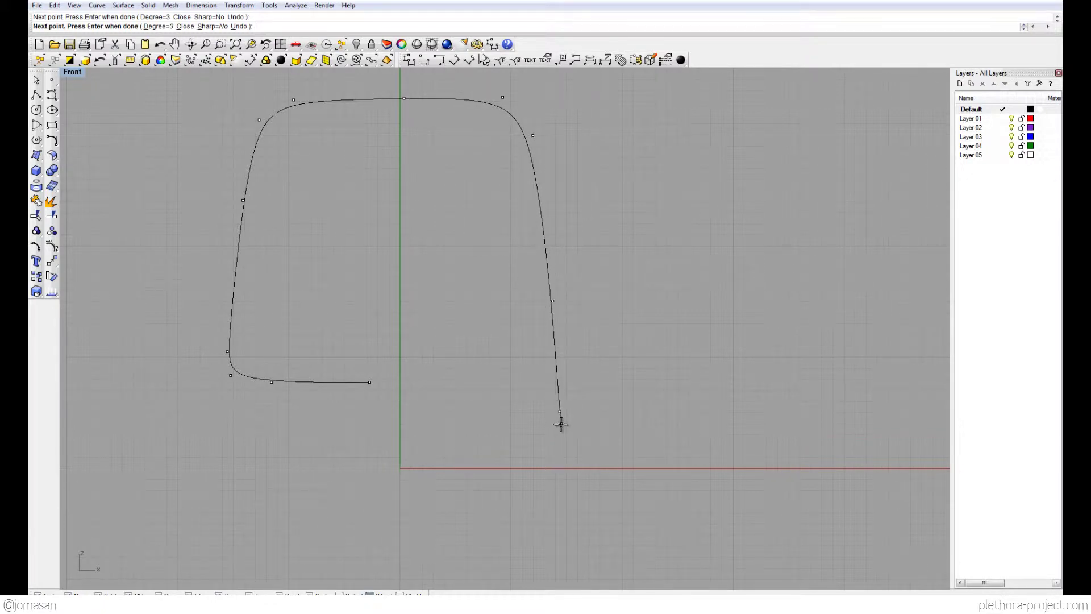
{"action": "left_click", "coordinate": [565, 453]}
{"action": "key", "text": "Return"}
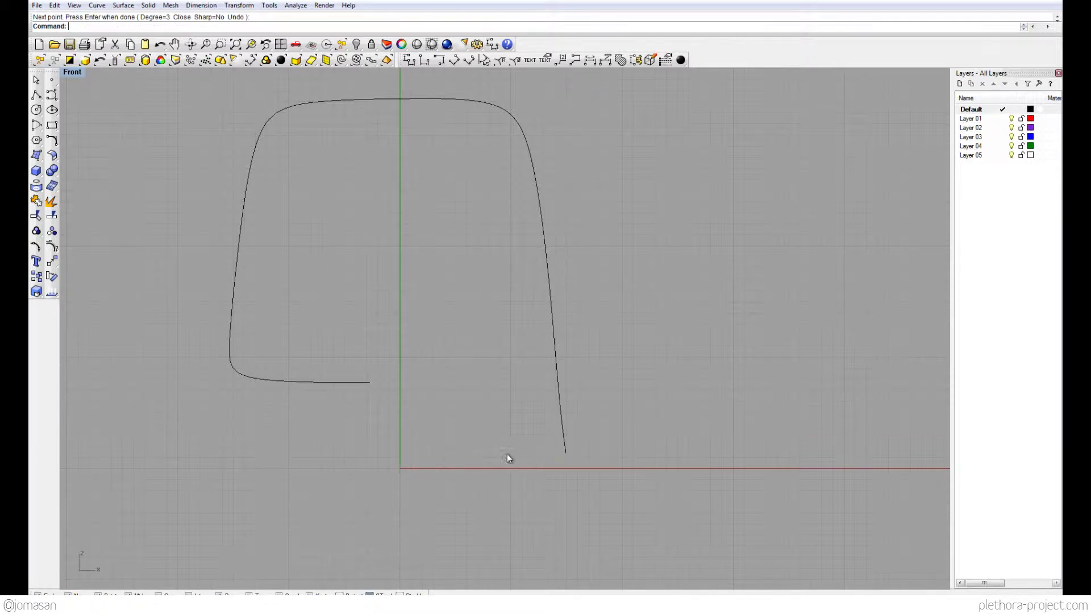
Frame the finished curve and return to the four-view layout
{"action": "right_click_drag", "start_coordinate": [454, 412], "coordinate": [474, 423]}
{"action": "right_click_drag", "start_coordinate": [383, 223], "coordinate": [404, 270]}
{"action": "right_click_drag", "start_coordinate": [427, 356], "coordinate": [420, 326]}
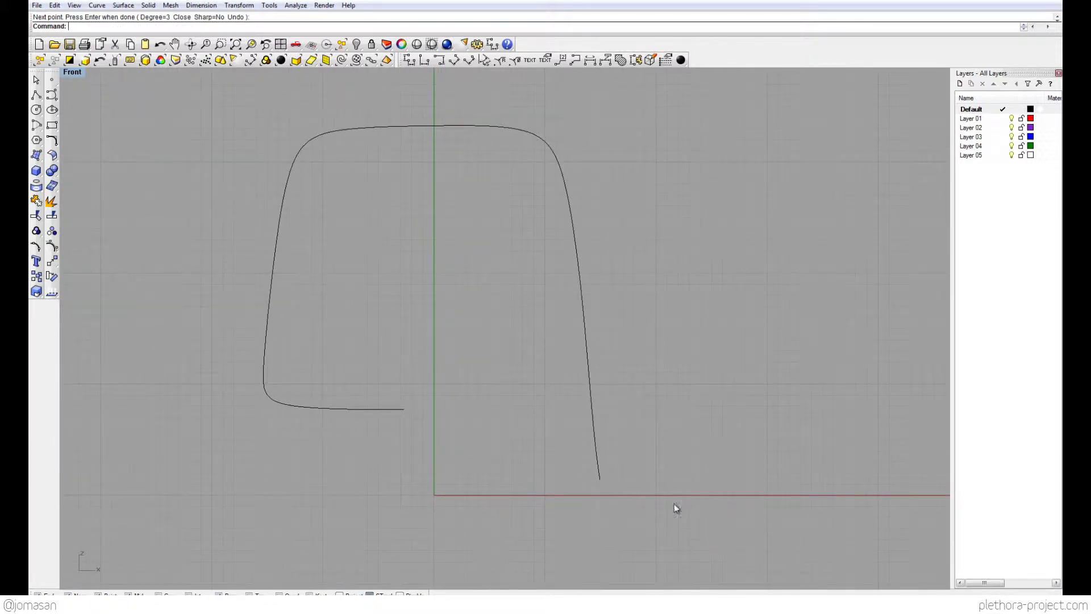
{"action": "right_click_drag", "start_coordinate": [485, 416], "coordinate": [435, 396]}
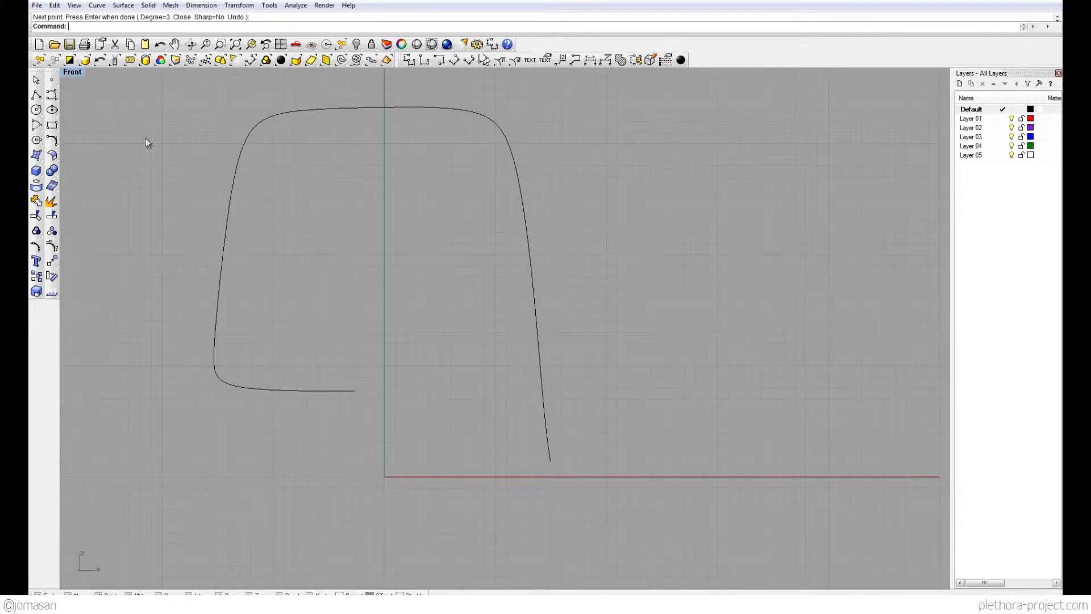
{"action": "double_click", "coordinate": [72, 72]}
{"action": "right_click_drag", "start_coordinate": [574, 170], "coordinate": [595, 239]}
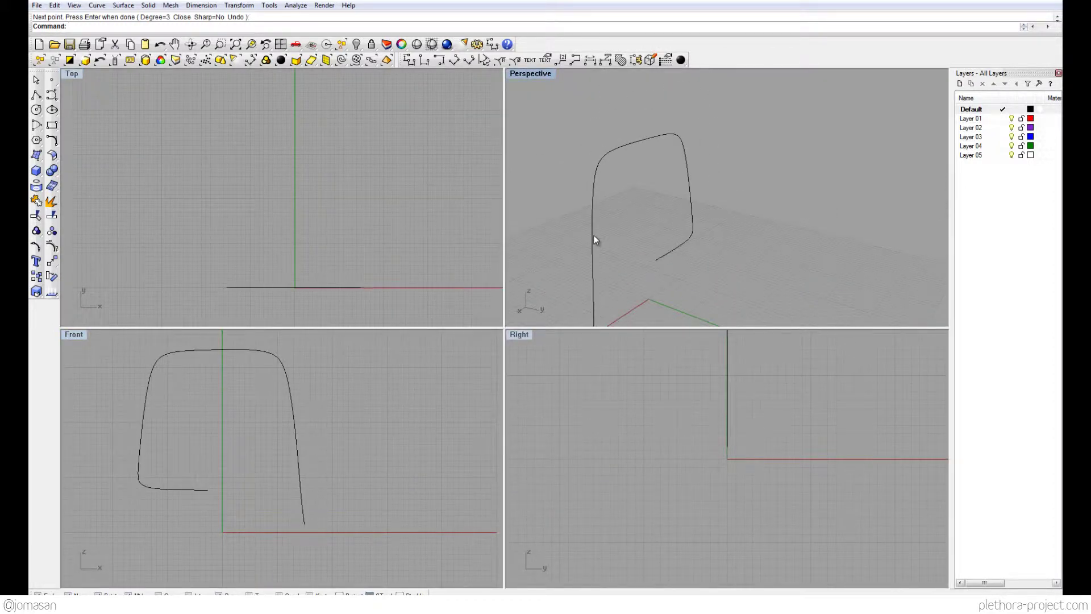
Extrude the selected profile curve with ExtrudeCrv into an arch-shaped surface
{"action": "left_click", "coordinate": [593, 239]}
{"action": "type", "text": "ExtrudeCrv"}
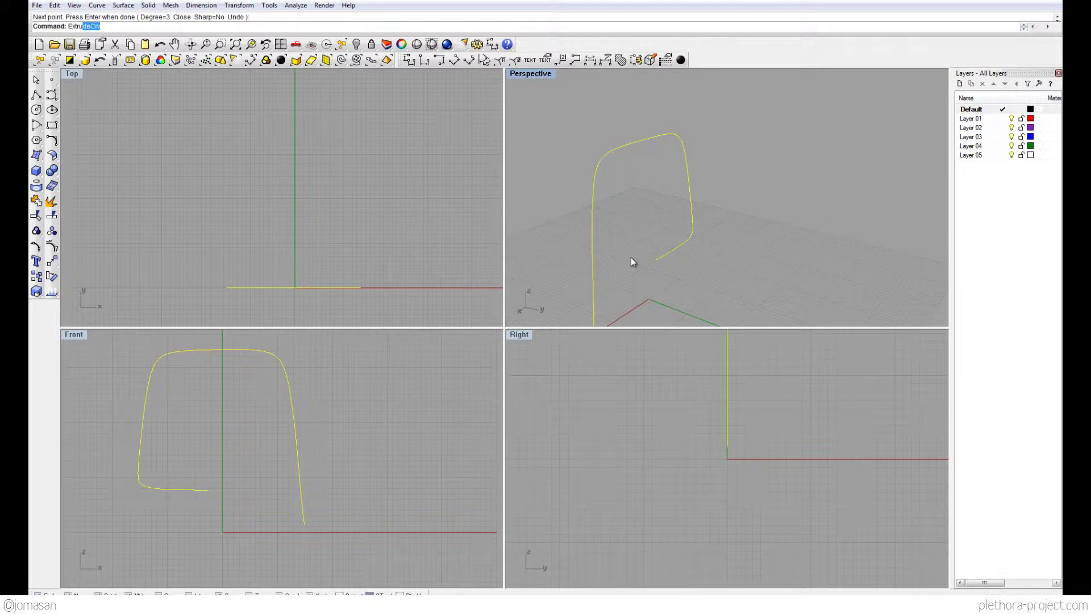
{"action": "key", "text": "Return"}
{"action": "key", "text": "Return"}
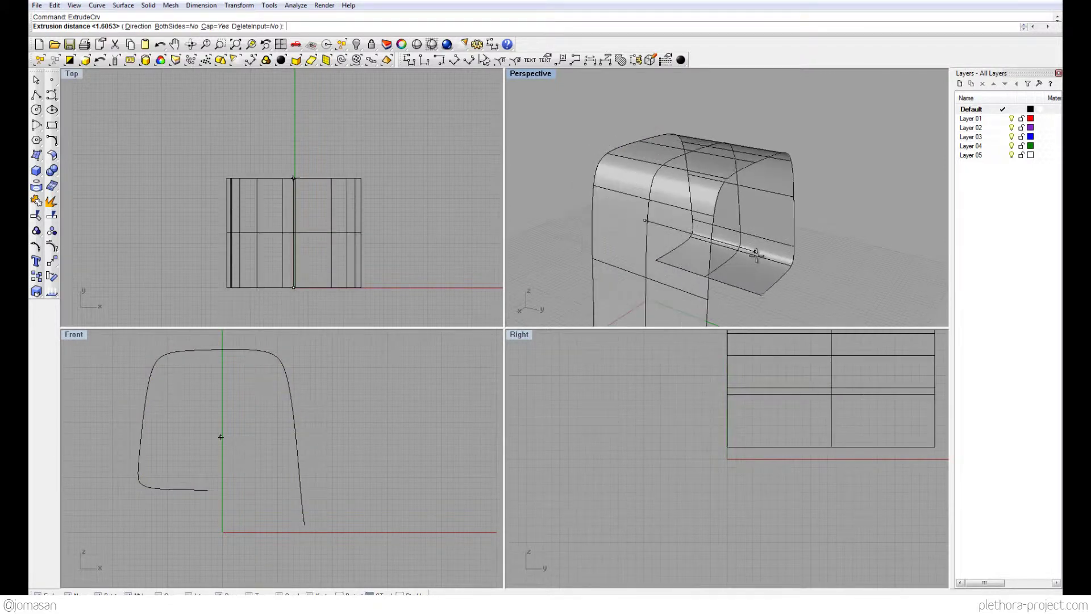
{"action": "right_click_drag", "start_coordinate": [679, 204], "coordinate": [689, 211]}
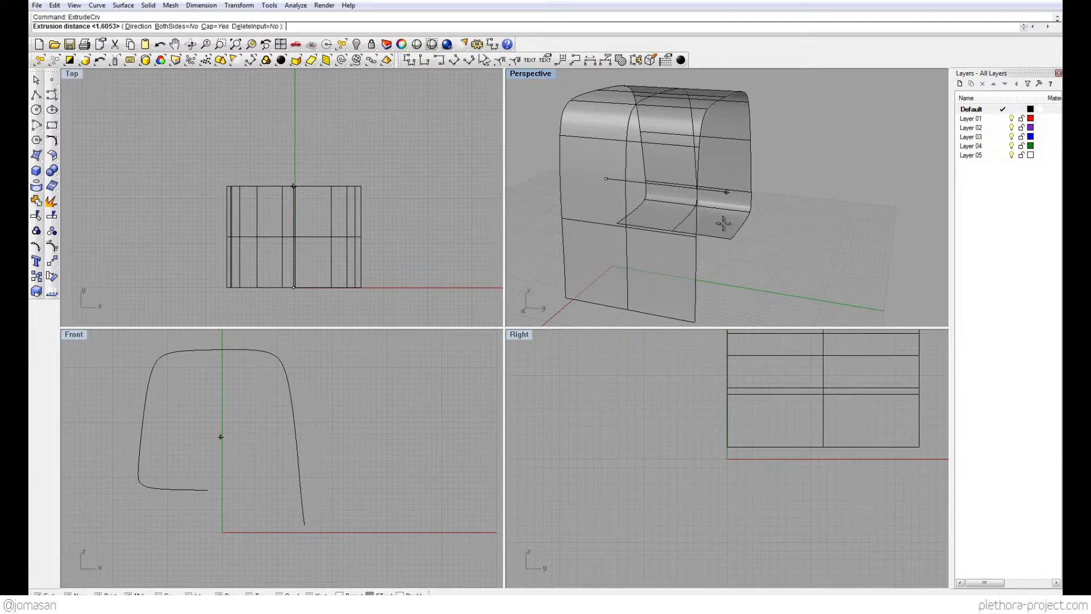
{"action": "left_click", "coordinate": [625, 256]}
{"action": "mouse_move", "coordinate": [625, 256]}
{"action": "right_mouse_down"}
{"action": "mouse_move", "coordinate": [628, 235]}
{"action": "mouse_move", "coordinate": [613, 234]}
{"action": "mouse_move", "coordinate": [716, 238]}
{"action": "right_mouse_up"}
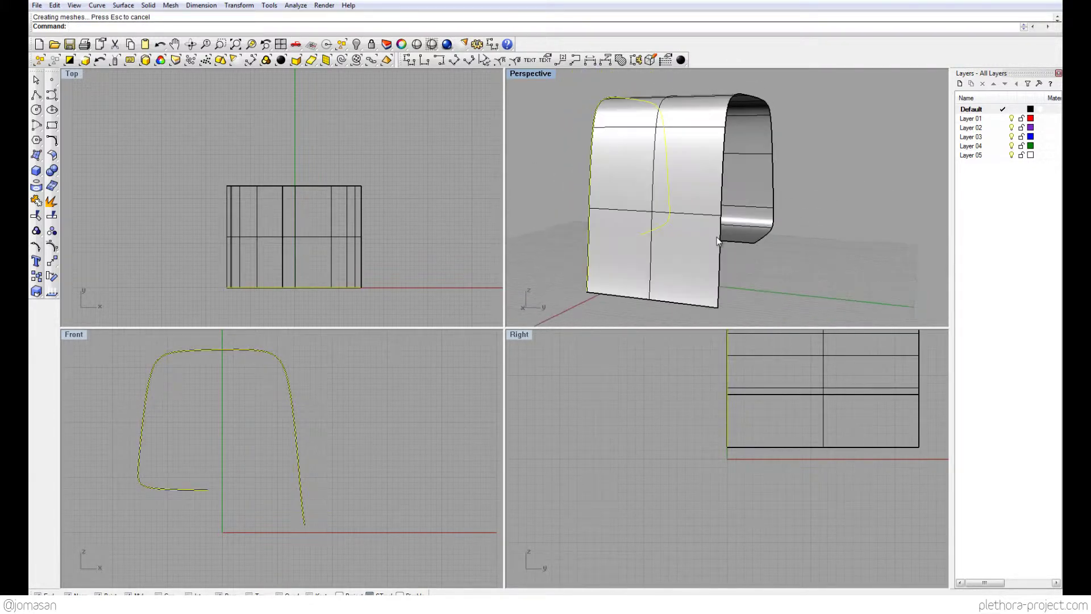
Centre the new panel in the Right view and maximize that view
{"action": "scroll", "coordinate": [589, 479], "scroll_direction": "down", "scroll_amount": 4}
{"action": "right_click_drag", "start_coordinate": [714, 433], "coordinate": [660, 468]}
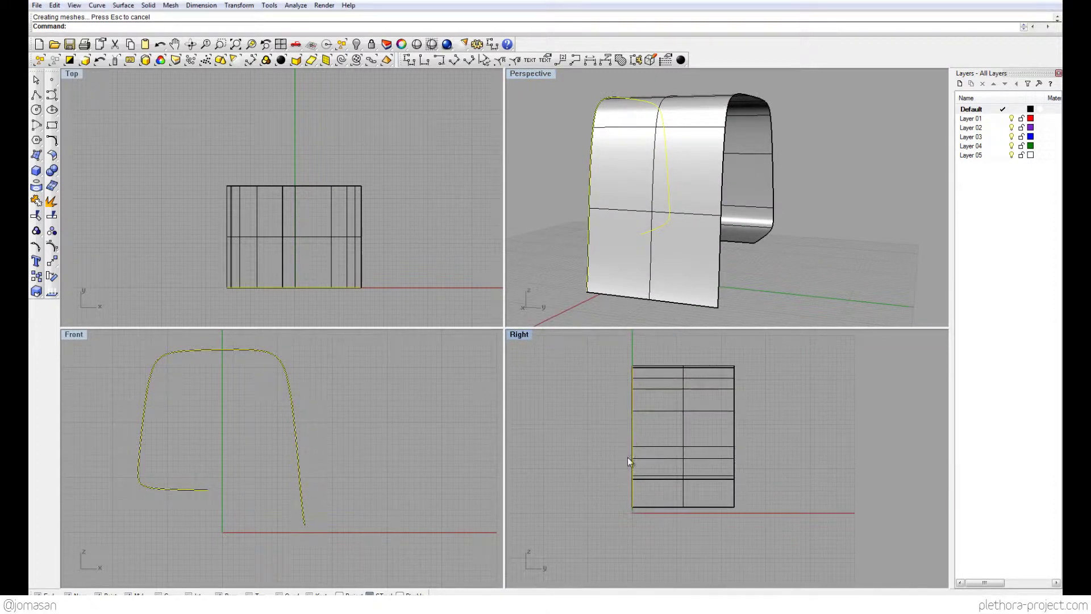
{"action": "scroll", "coordinate": [628, 454], "scroll_direction": "up", "scroll_amount": 2}
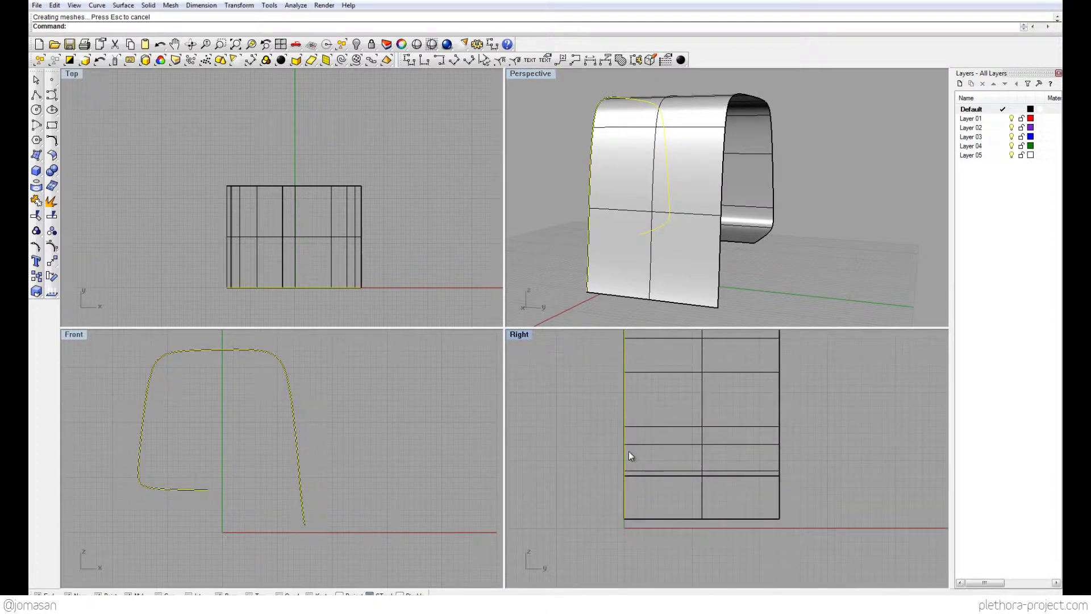
{"action": "double_click", "coordinate": [517, 334]}
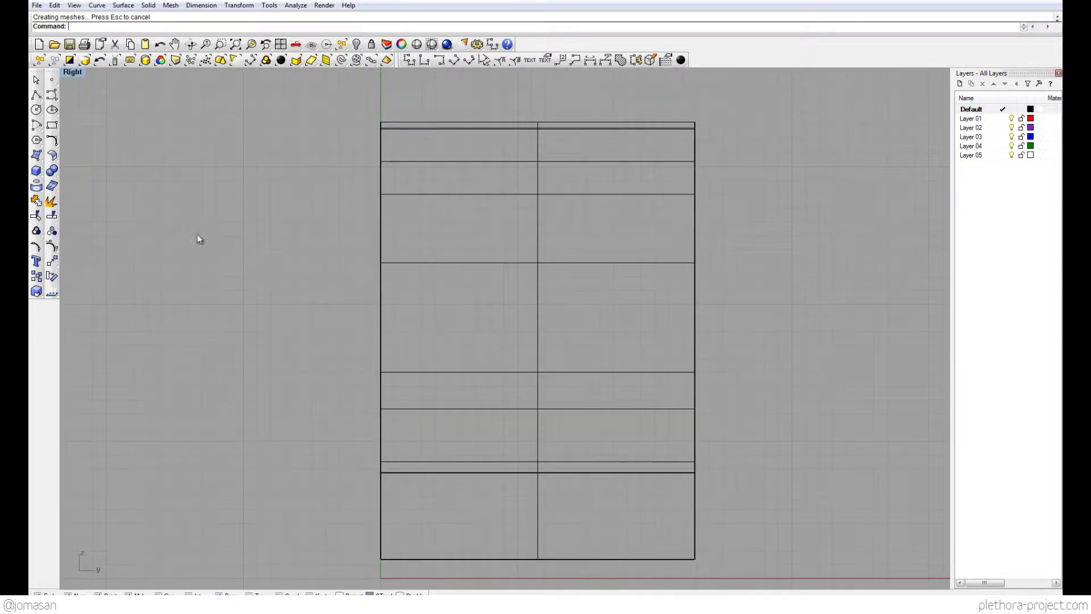
Start a second curve in the Right view, rising up the left side and across the top
{"action": "left_click", "coordinate": [52, 94]}
{"action": "right_click_drag", "start_coordinate": [326, 507], "coordinate": [339, 472]}
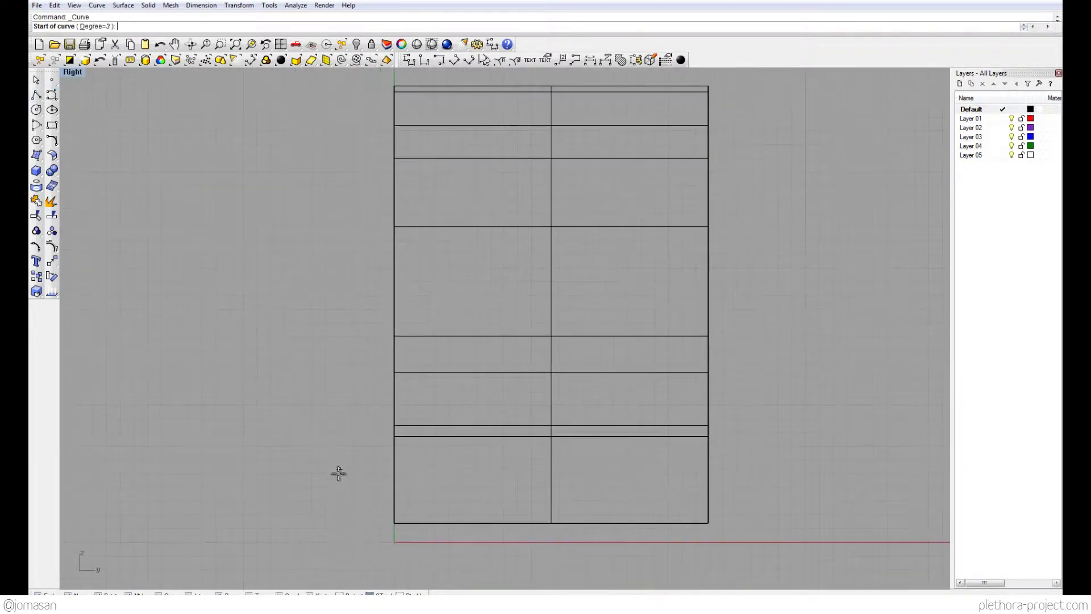
{"action": "left_click", "coordinate": [280, 510]}
{"action": "left_click", "coordinate": [305, 293]}
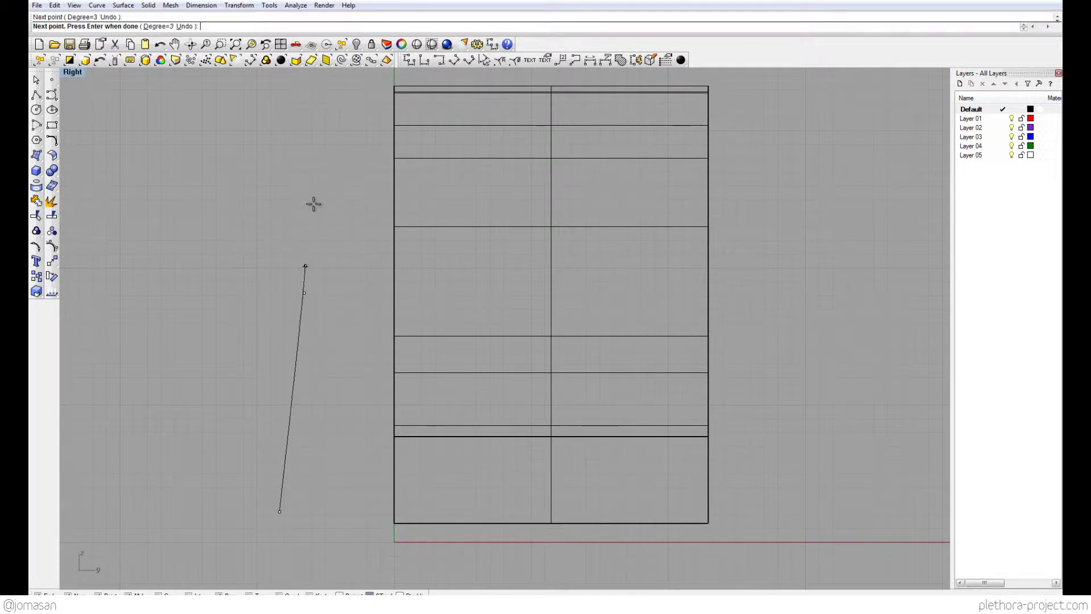
{"action": "left_click", "coordinate": [325, 170]}
{"action": "left_click", "coordinate": [347, 158]}
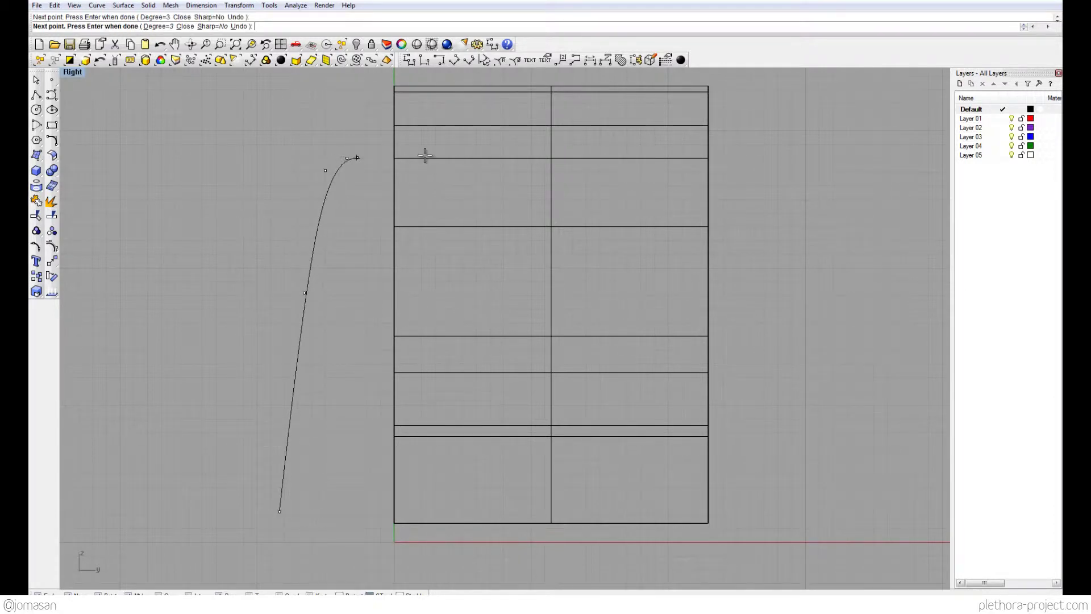
{"action": "left_click", "coordinate": [420, 154]}
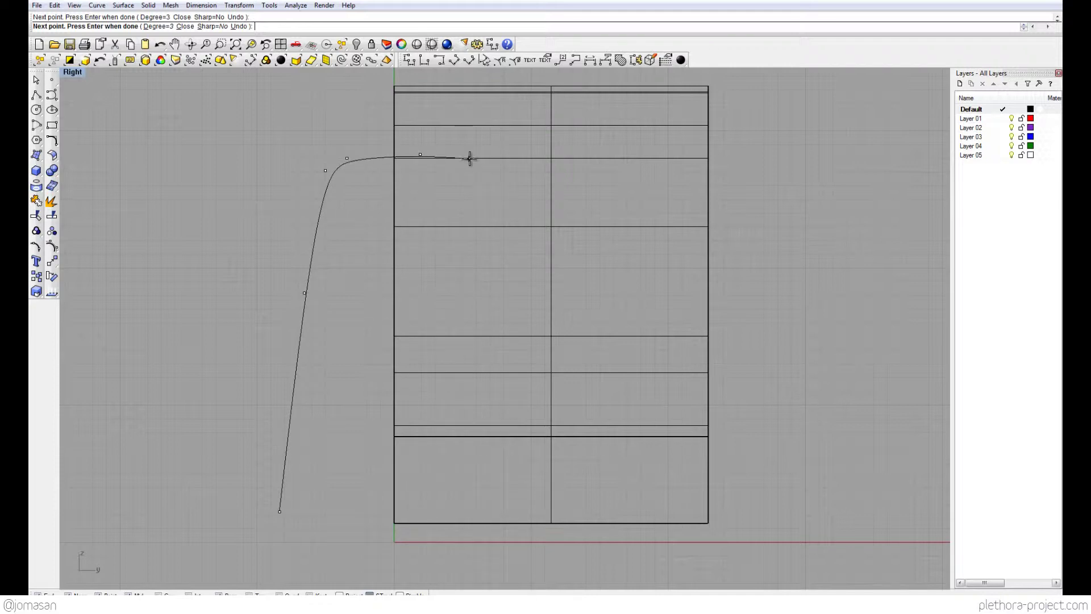
{"action": "left_click", "coordinate": [470, 158]}
Round the upper-right corner, run down the right side and hook the base leftward
{"action": "left_click", "coordinate": [492, 166]}
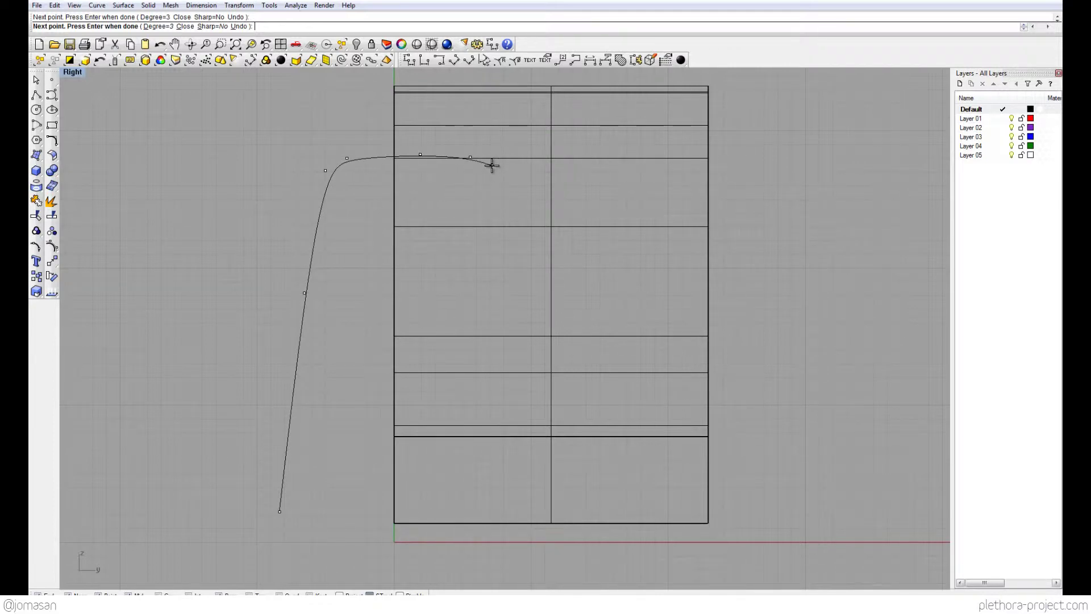
{"action": "left_click", "coordinate": [501, 276]}
{"action": "left_click", "coordinate": [510, 393]}
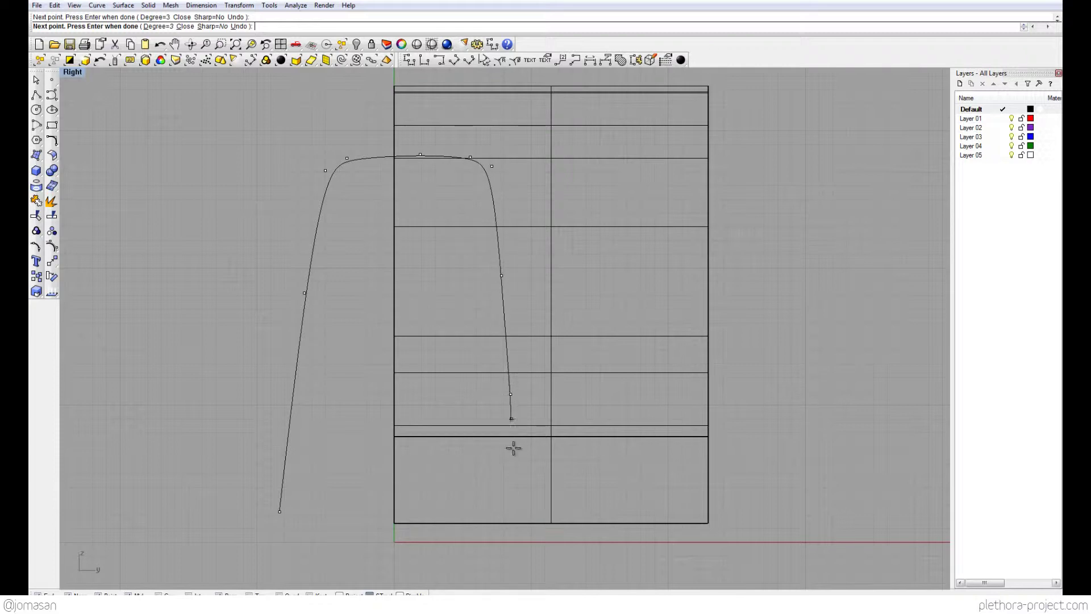
{"action": "left_click", "coordinate": [513, 451]}
{"action": "left_click", "coordinate": [458, 453]}
{"action": "left_click", "coordinate": [429, 454]}
{"action": "key", "text": "Return"}
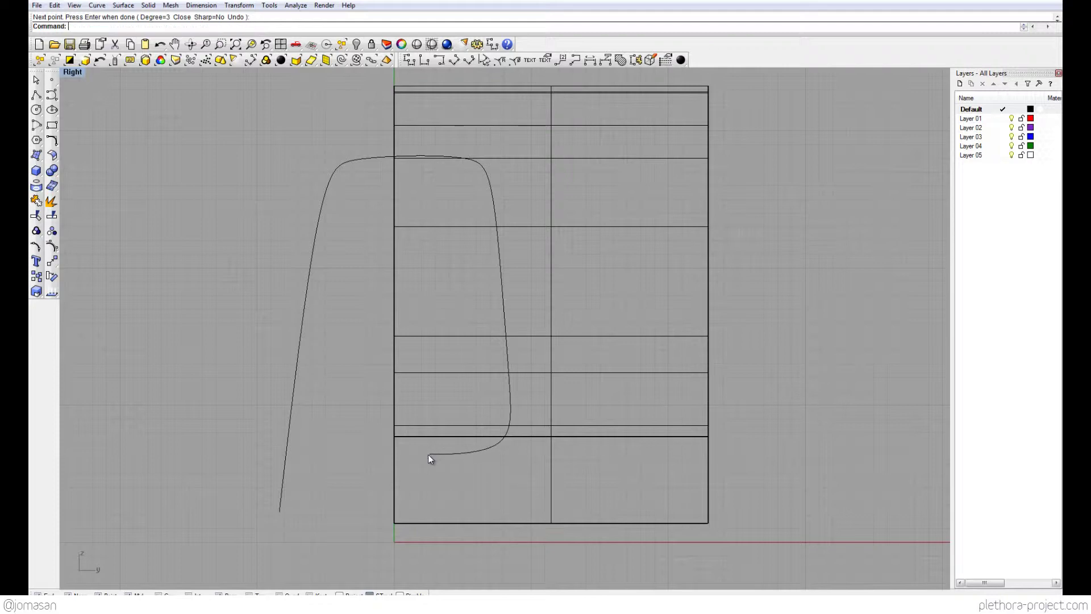
Return to four views and select the new profile curve for extrusion
{"action": "scroll", "coordinate": [350, 344], "scroll_direction": "down", "scroll_amount": 4}
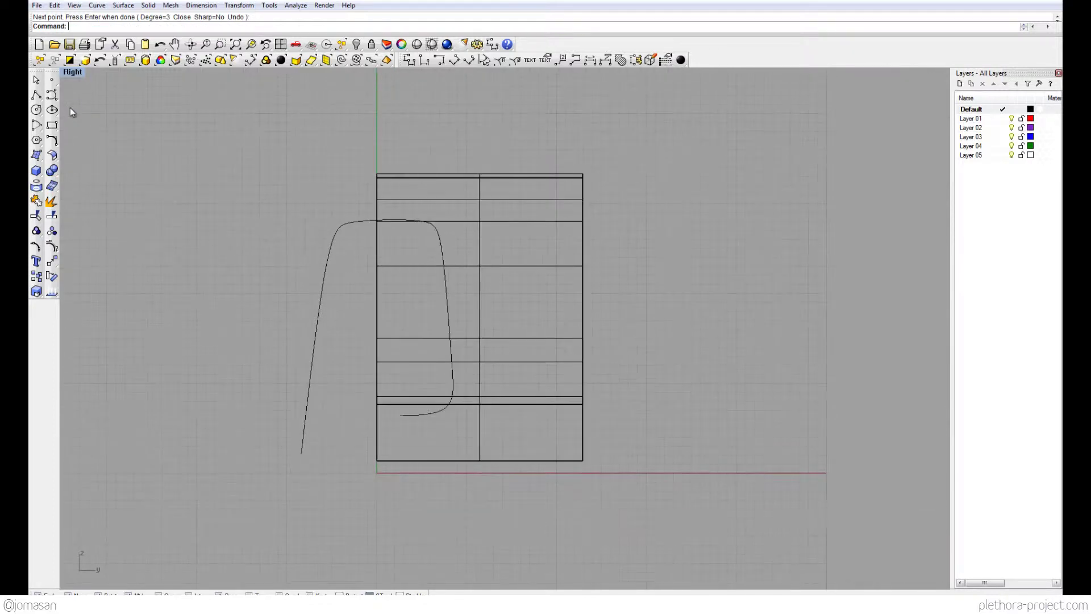
{"action": "double_click", "coordinate": [74, 74]}
{"action": "right_click_drag", "start_coordinate": [589, 214], "coordinate": [673, 226]}
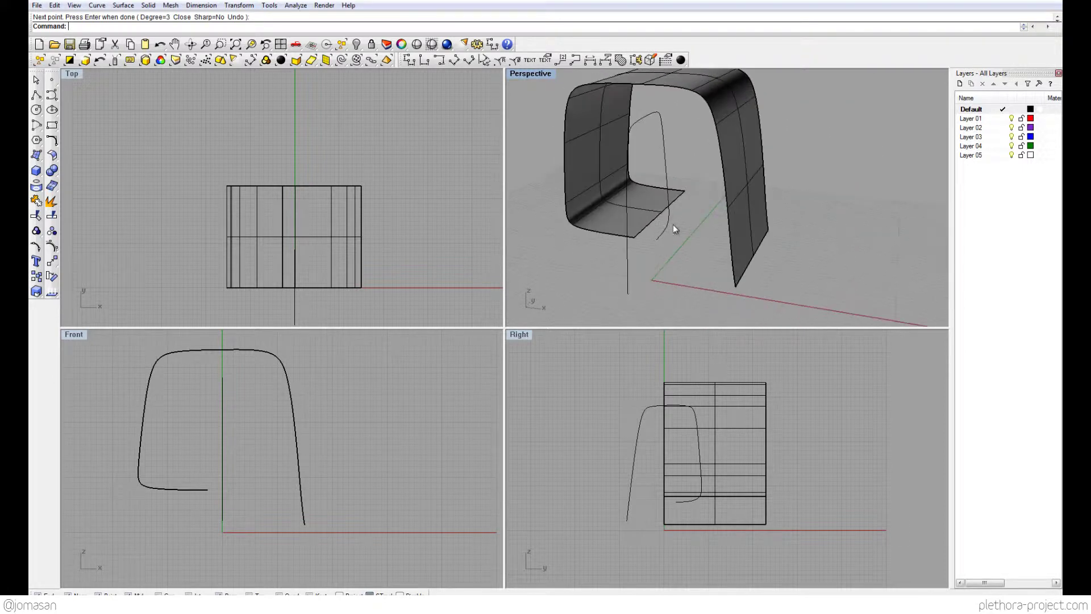
{"action": "left_click", "coordinate": [629, 278]}
{"action": "type", "text": "ExtrudeCrv"}
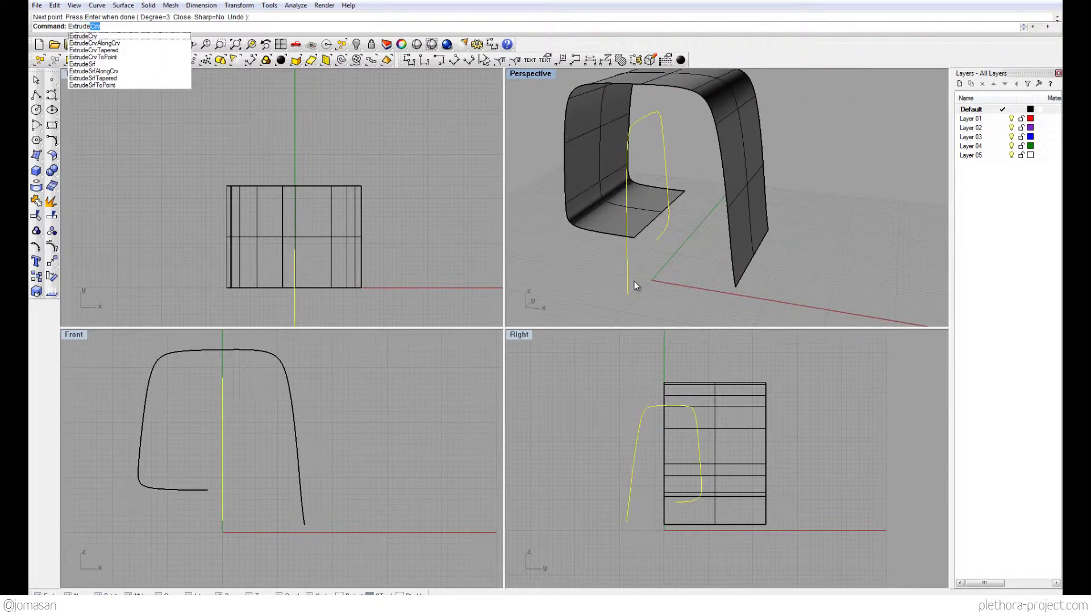
Abandon the first extrusion and move the new curve sideways from its bottom end
{"action": "key", "text": "Return"}
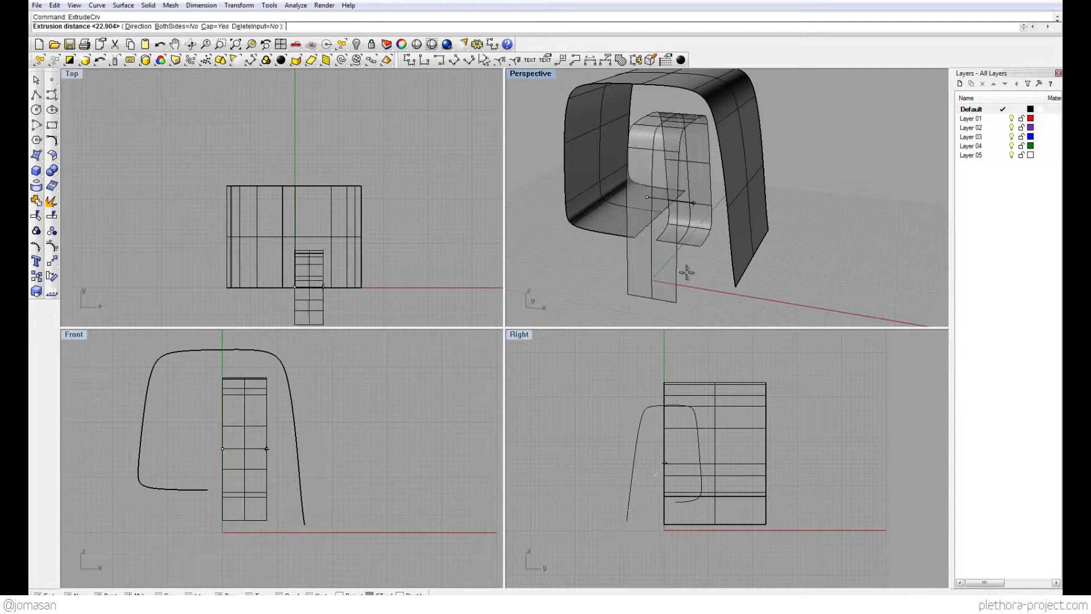
{"action": "mouse_move", "coordinate": [681, 261]}
{"action": "right_mouse_down"}
{"action": "mouse_move", "coordinate": [653, 248]}
{"action": "mouse_move", "coordinate": [682, 248]}
{"action": "mouse_move", "coordinate": [706, 224]}
{"action": "mouse_move", "coordinate": [685, 265]}
{"action": "right_mouse_up"}
{"action": "key", "text": "Escape"}
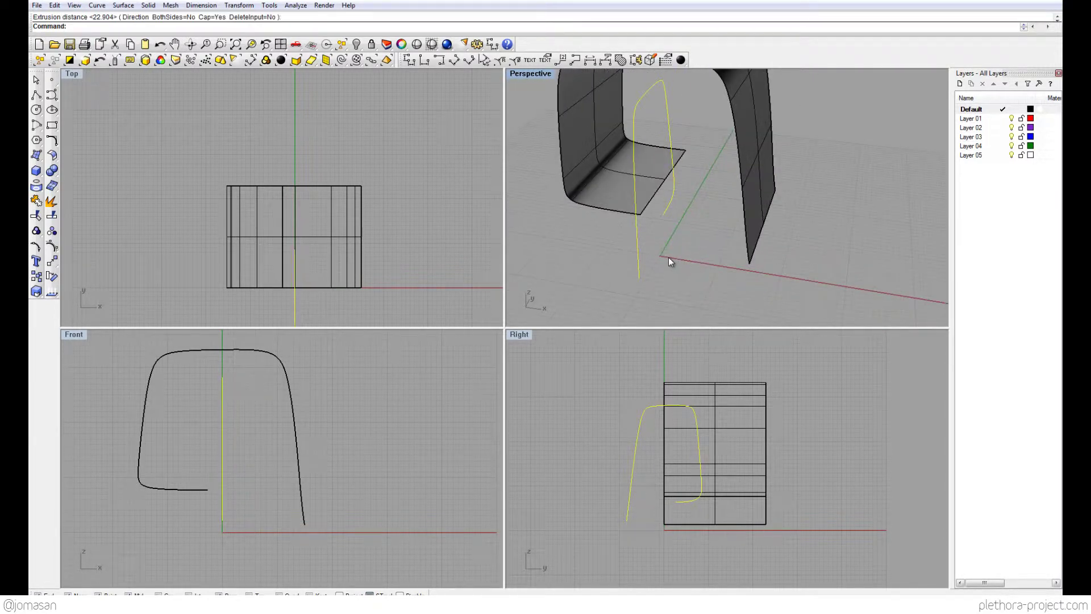
{"action": "type", "text": "m"}
{"action": "key", "text": "Return"}
{"action": "left_click", "coordinate": [639, 278]}
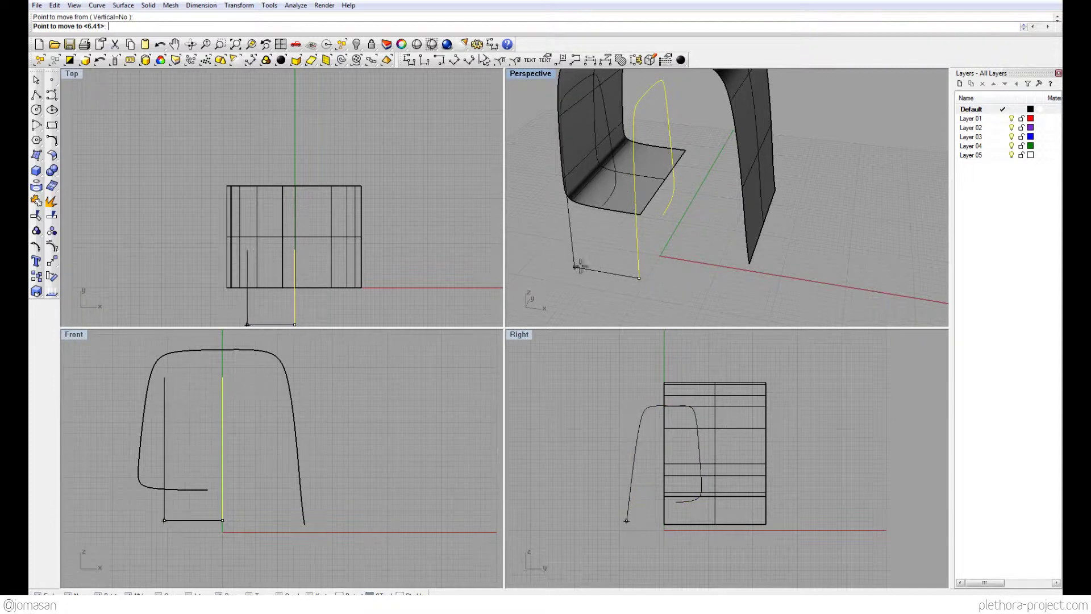
{"action": "left_click", "coordinate": [578, 264]}
{"action": "right_click_drag", "start_coordinate": [579, 265], "coordinate": [608, 252]}
Extrude the moved curve into a second arch surface crossing the first
{"action": "type", "text": "Extru"}
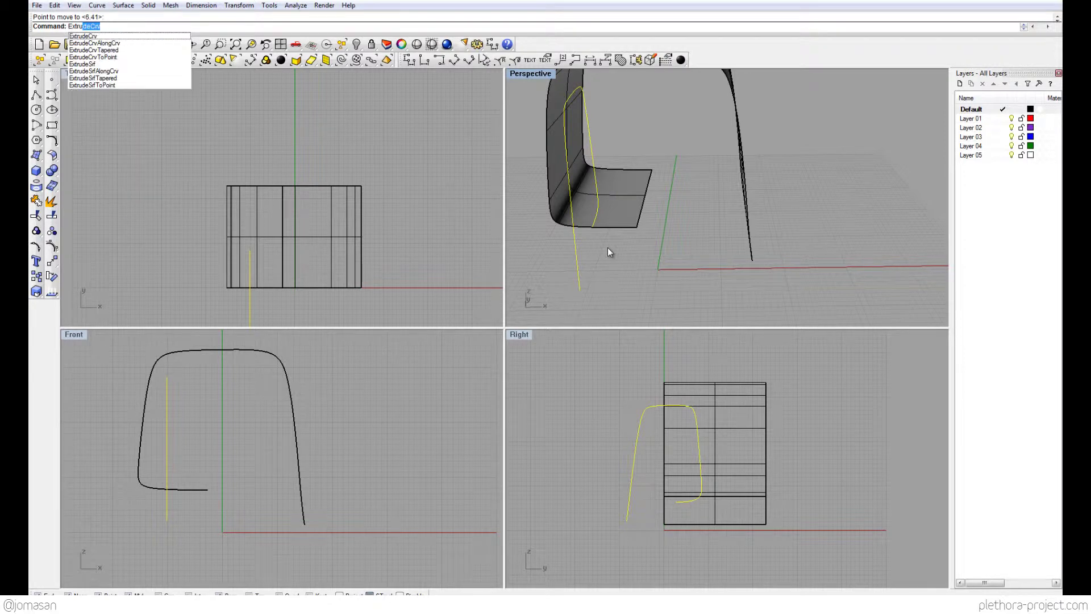
{"action": "key", "text": "Return"}
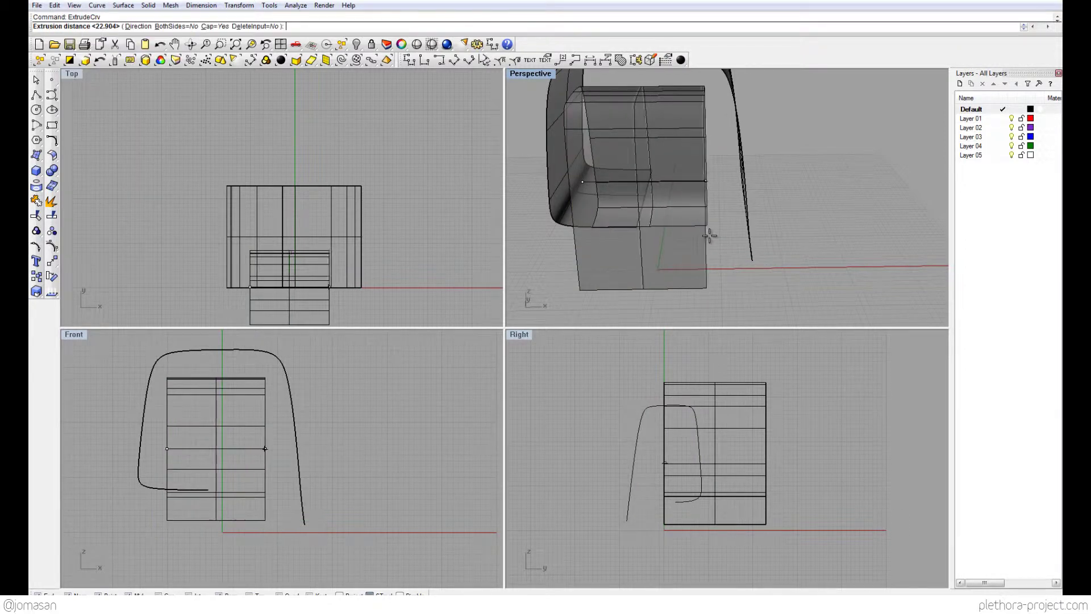
{"action": "left_click", "coordinate": [712, 235]}
{"action": "right_click_drag", "start_coordinate": [710, 238], "coordinate": [709, 198]}
Maximize the Perspective view and orbit around the white and dark arches from many angles
{"action": "double_click", "coordinate": [533, 73]}
{"action": "right_click_drag", "start_coordinate": [530, 202], "coordinate": [391, 300]}
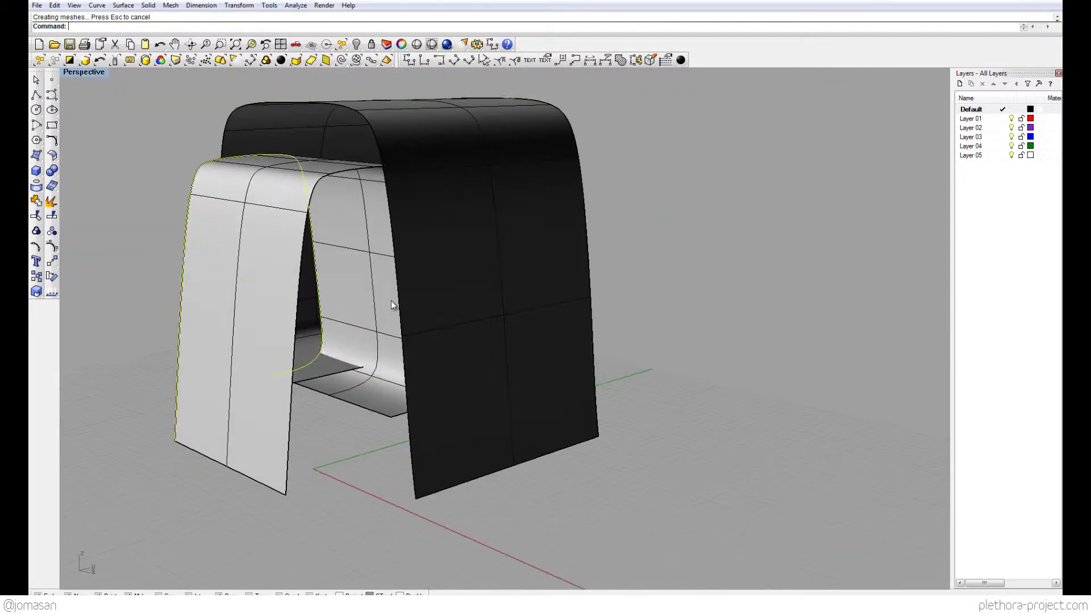
{"action": "right_click_drag", "start_coordinate": [481, 265], "coordinate": [449, 290]}
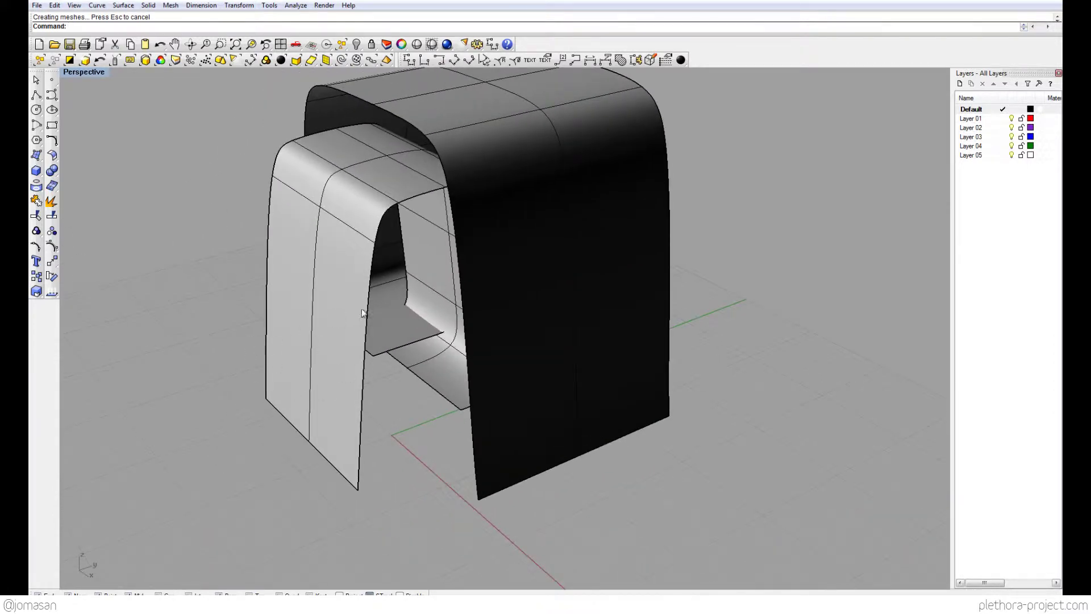
{"action": "right_click_drag", "start_coordinate": [362, 312], "coordinate": [467, 227]}
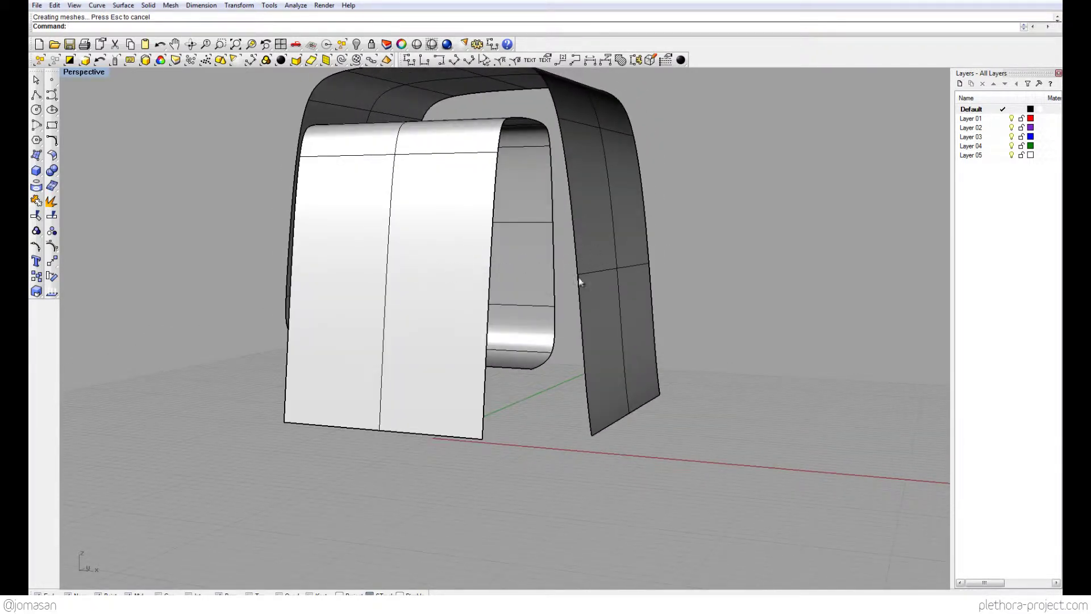
{"action": "right_click_drag", "start_coordinate": [517, 298], "coordinate": [471, 244]}
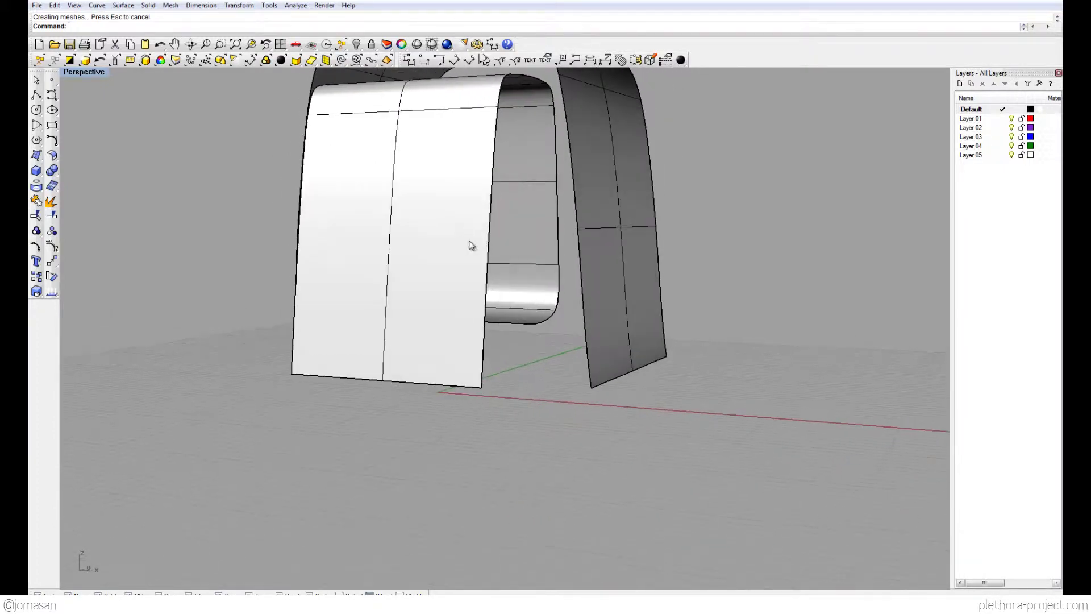
{"action": "right_click_drag", "start_coordinate": [508, 200], "coordinate": [479, 200]}
{"action": "right_click_drag", "start_coordinate": [595, 222], "coordinate": [344, 255]}
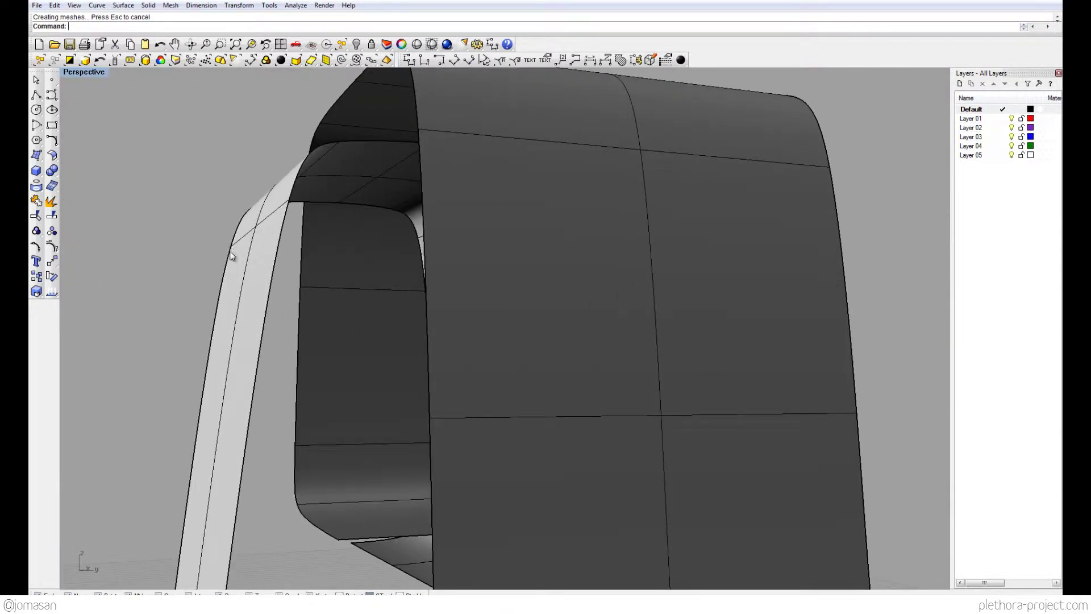
{"action": "right_click_drag", "start_coordinate": [251, 260], "coordinate": [337, 283]}
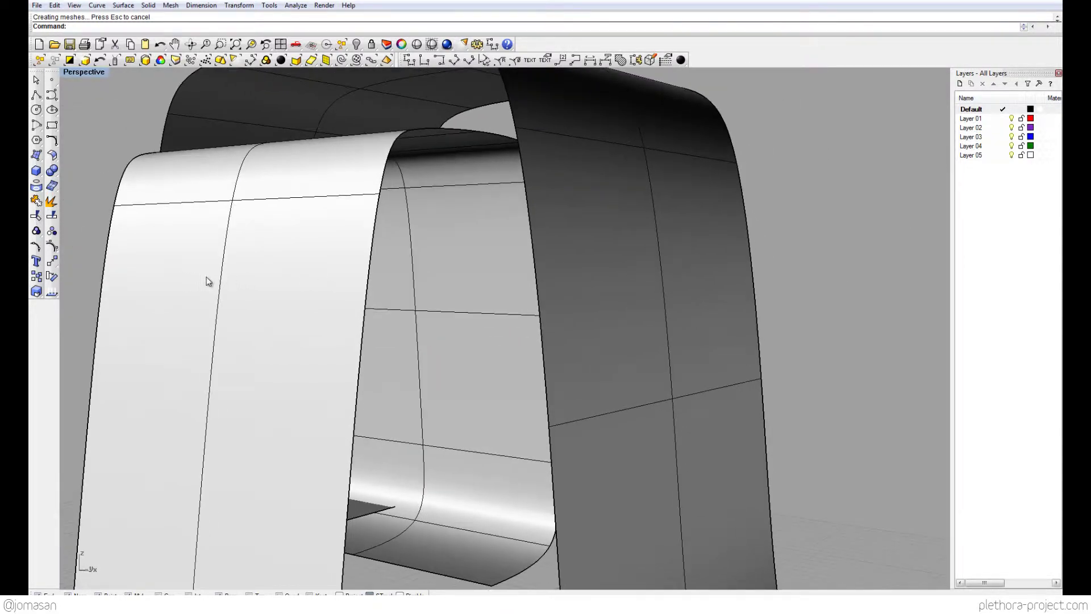
{"action": "right_click_drag", "start_coordinate": [208, 282], "coordinate": [409, 313]}
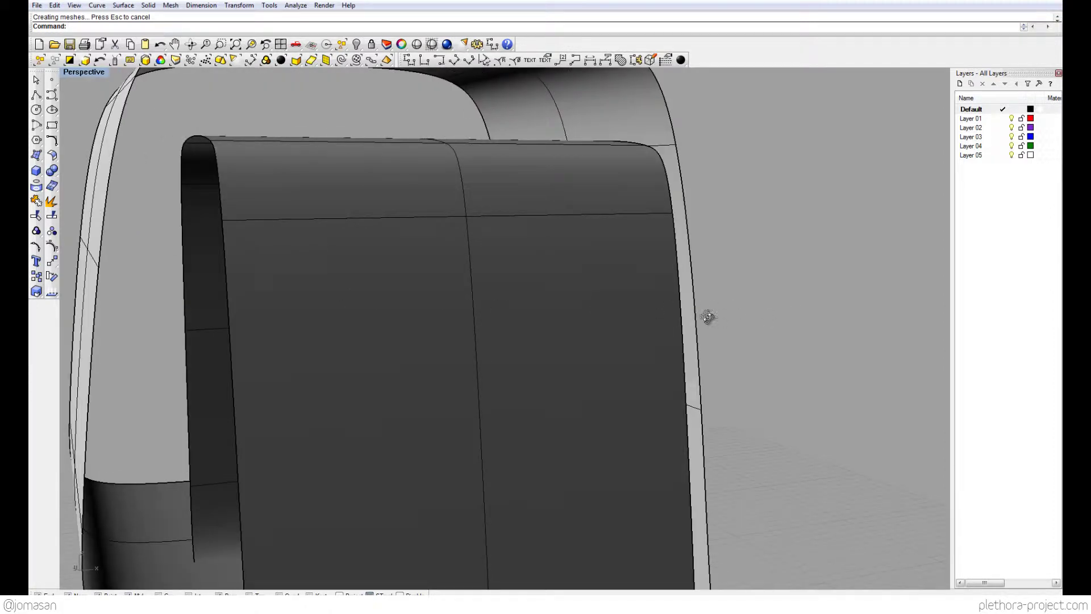
{"action": "right_click_drag", "start_coordinate": [707, 316], "coordinate": [595, 305]}
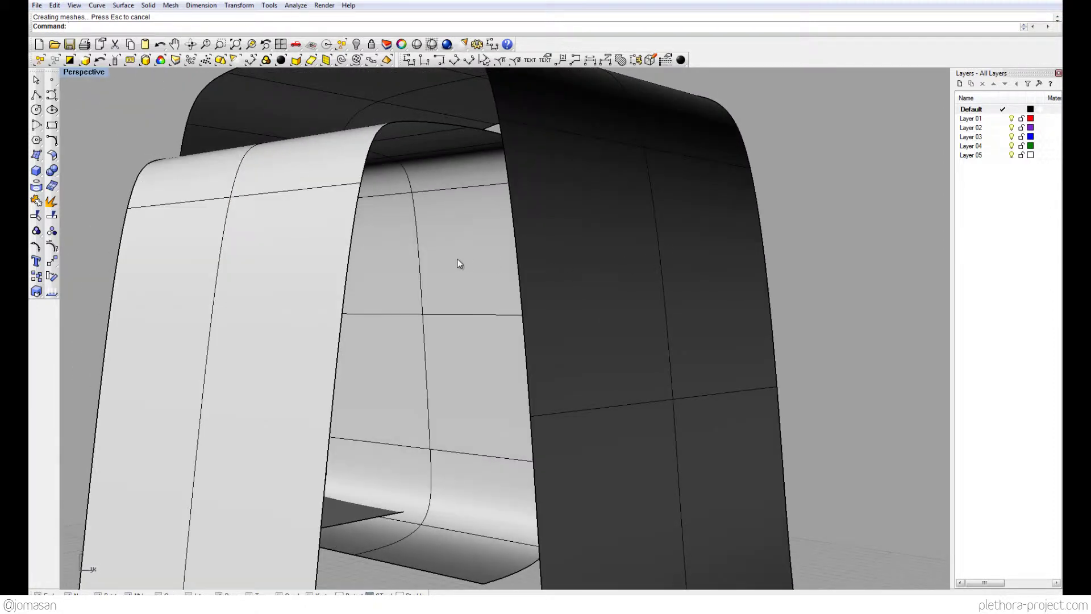
{"action": "scroll", "coordinate": [458, 258], "scroll_direction": "down", "scroll_amount": 5}
{"action": "right_click_drag", "start_coordinate": [476, 301], "coordinate": [283, 284]}
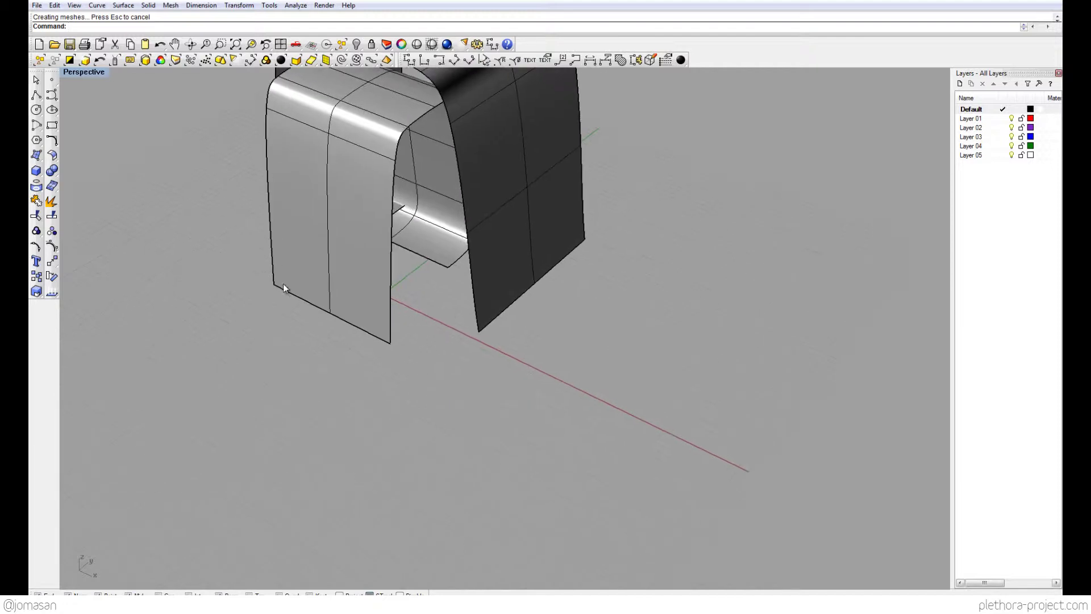
{"action": "left_click", "coordinate": [36, 95]}
{"action": "left_click", "coordinate": [291, 423]}
{"action": "left_click", "coordinate": [434, 420]}
{"action": "key", "text": "Return"}
{"action": "key", "text": "Return"}
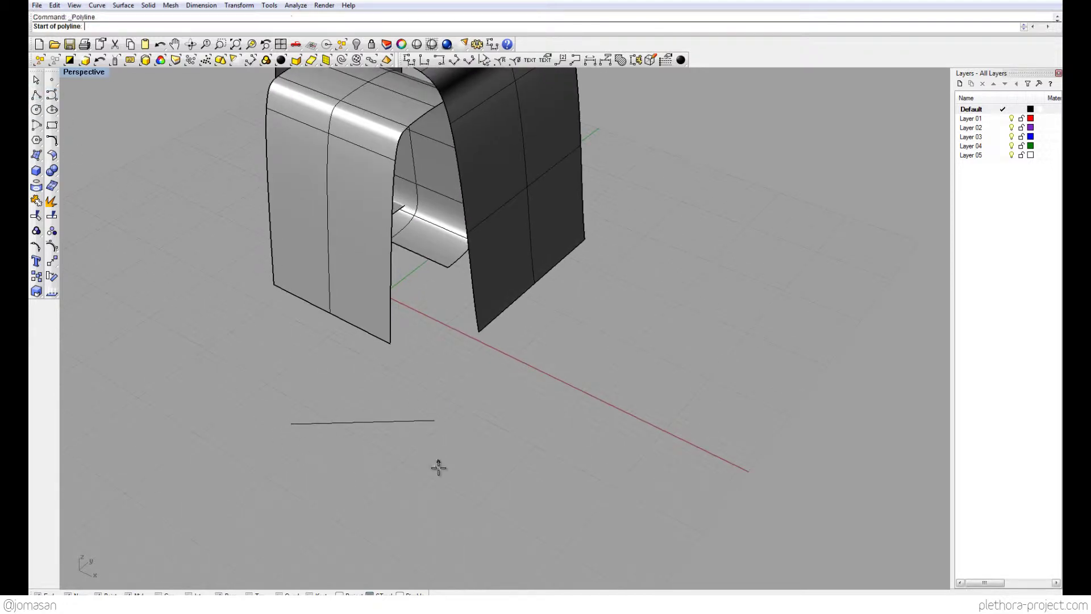
{"action": "left_click", "coordinate": [438, 468]}
{"action": "left_click", "coordinate": [575, 475]}
{"action": "key", "text": "Return"}
{"action": "left_click_drag", "start_coordinate": [543, 455], "coordinate": [501, 506]}
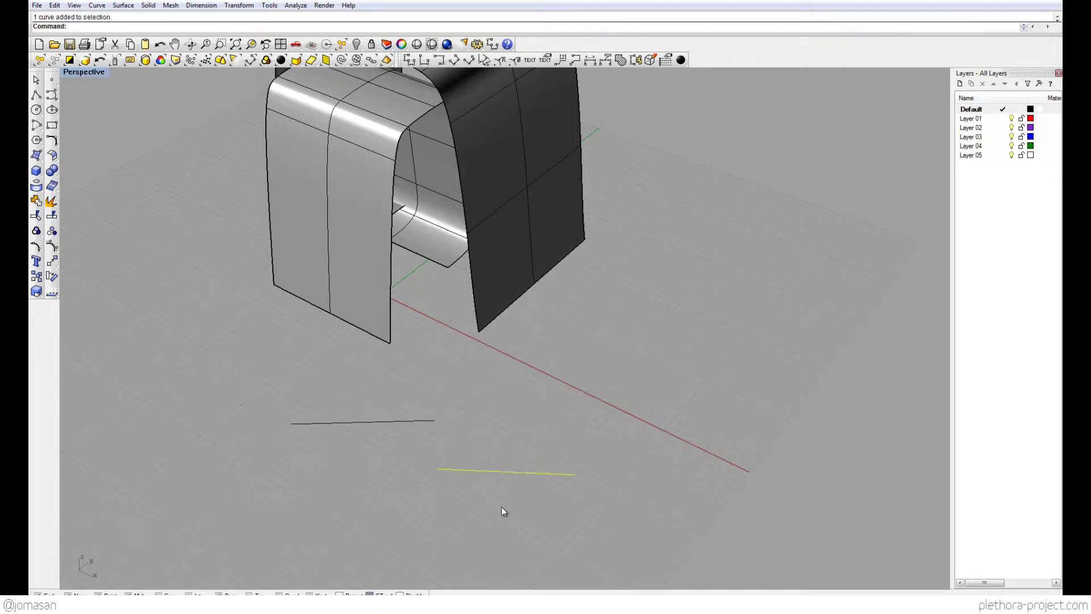
{"action": "type", "text": "m"}
{"action": "key", "text": "Return"}
{"action": "left_click", "coordinate": [503, 497]}
{"action": "left_click", "coordinate": [566, 494]}
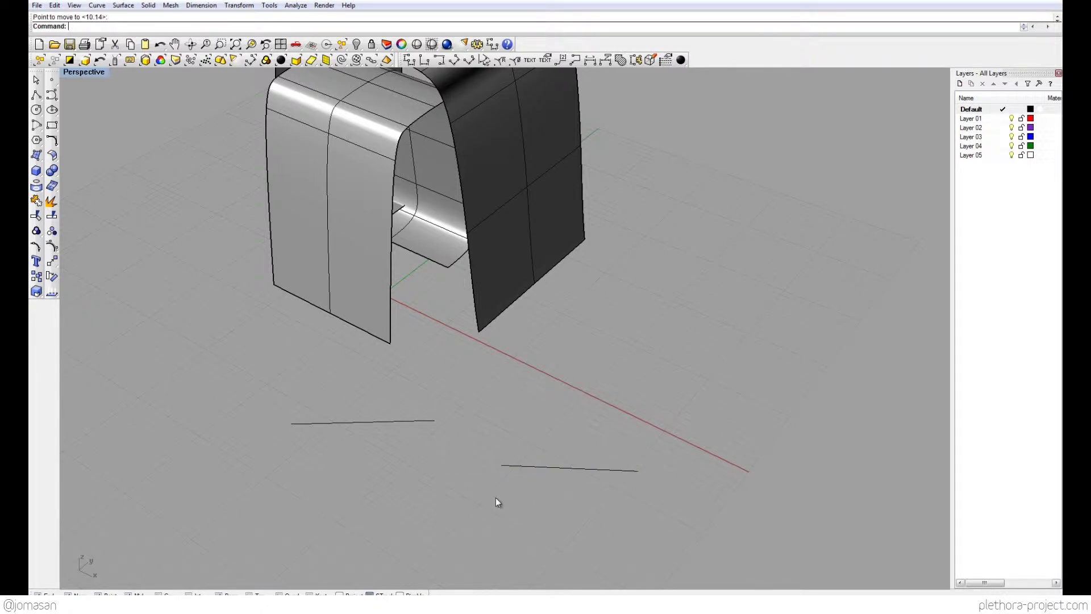
{"action": "type", "text": "Blend"}
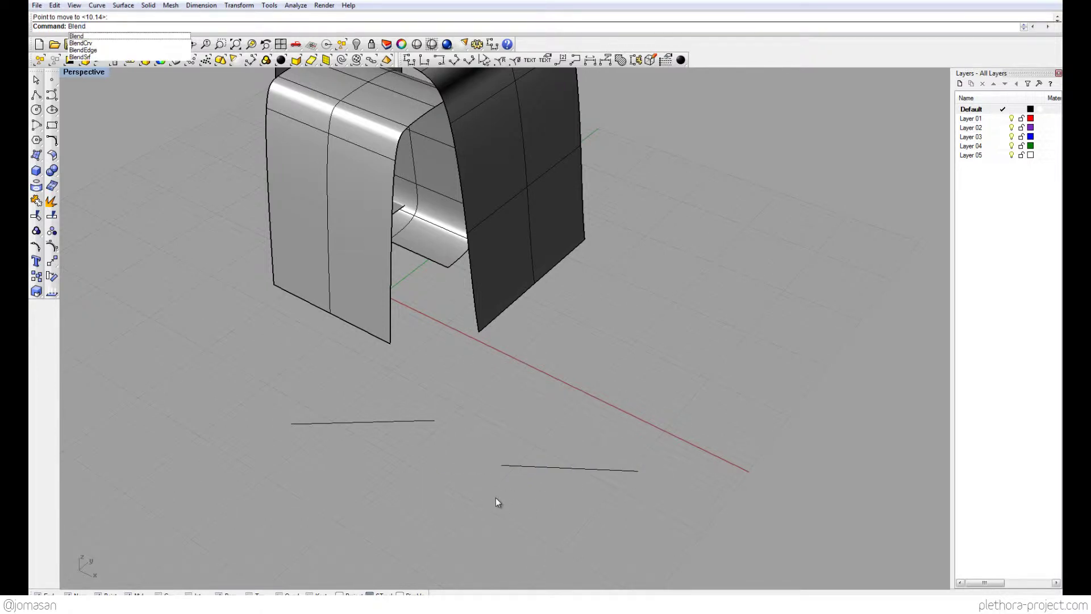
{"action": "left_click", "coordinate": [84, 44]}
{"action": "left_click", "coordinate": [414, 421]}
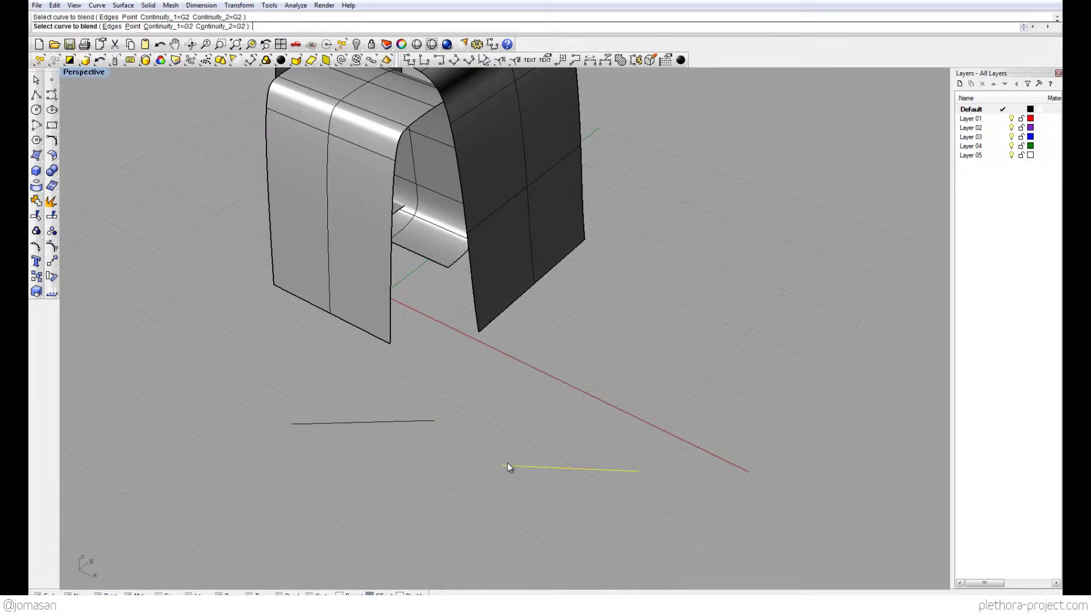
{"action": "left_click", "coordinate": [506, 463]}
{"action": "right_click_drag", "start_coordinate": [482, 438], "coordinate": [458, 322], "text": "shift"}
{"action": "scroll", "coordinate": [472, 405], "scroll_direction": "up", "scroll_amount": 7}
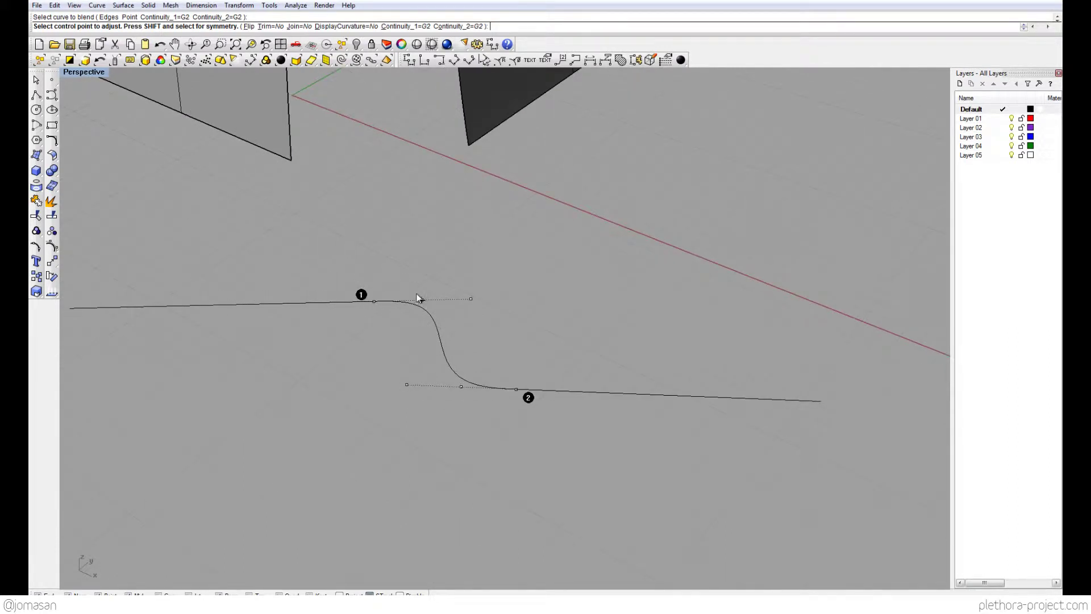
{"action": "left_click", "coordinate": [469, 299]}
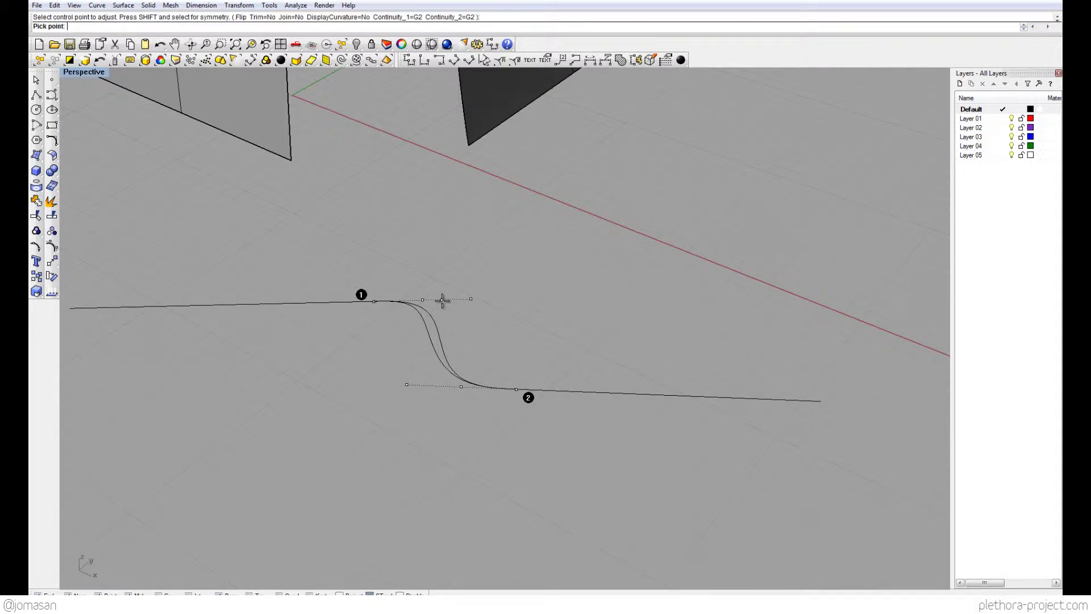
{"action": "left_click", "coordinate": [445, 361]}
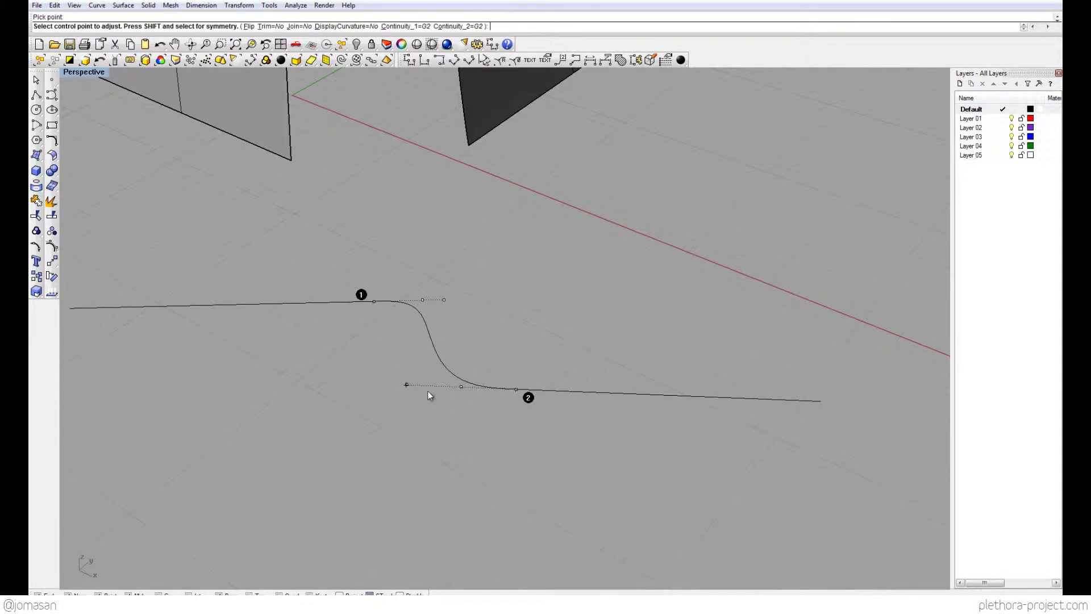
{"action": "left_click", "coordinate": [405, 385]}
{"action": "left_click", "coordinate": [449, 386]}
{"action": "right_click_drag", "start_coordinate": [438, 370], "coordinate": [490, 368], "text": "shift"}
{"action": "scroll", "coordinate": [439, 390], "scroll_direction": "down", "scroll_amount": 6}
{"action": "scroll", "coordinate": [492, 373], "scroll_direction": "up", "scroll_amount": 5}
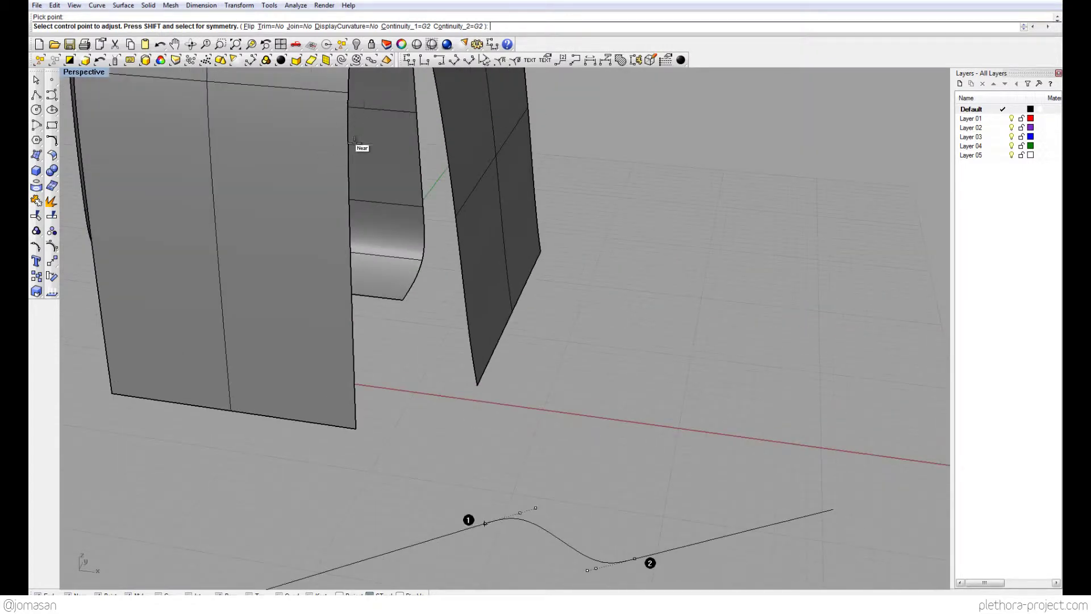
{"action": "scroll", "coordinate": [367, 306], "scroll_direction": "down", "scroll_amount": 5}
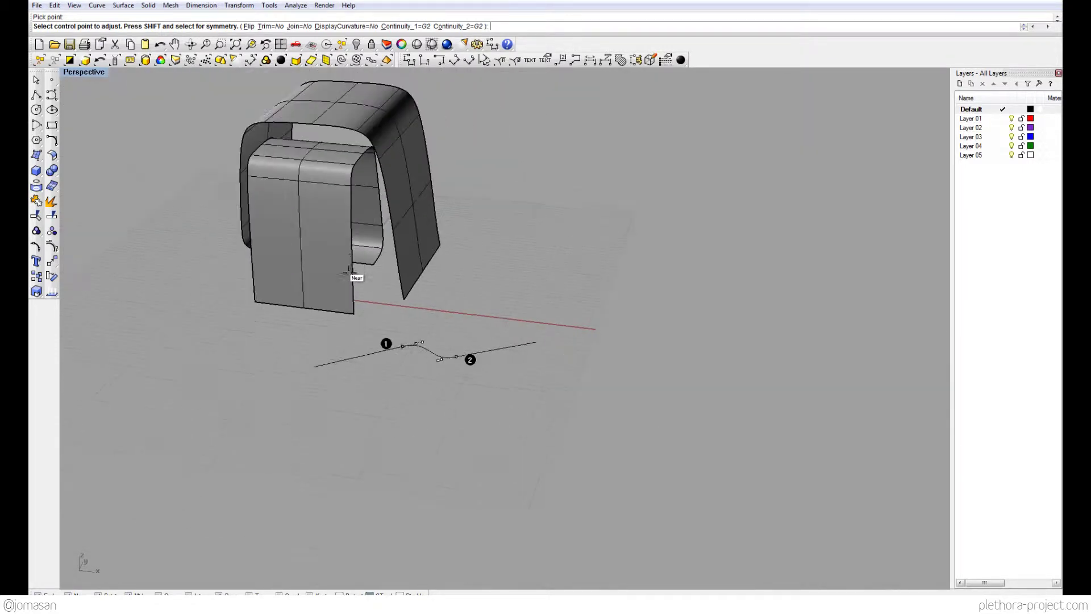
{"action": "scroll", "coordinate": [348, 241], "scroll_direction": "up", "scroll_amount": 3}
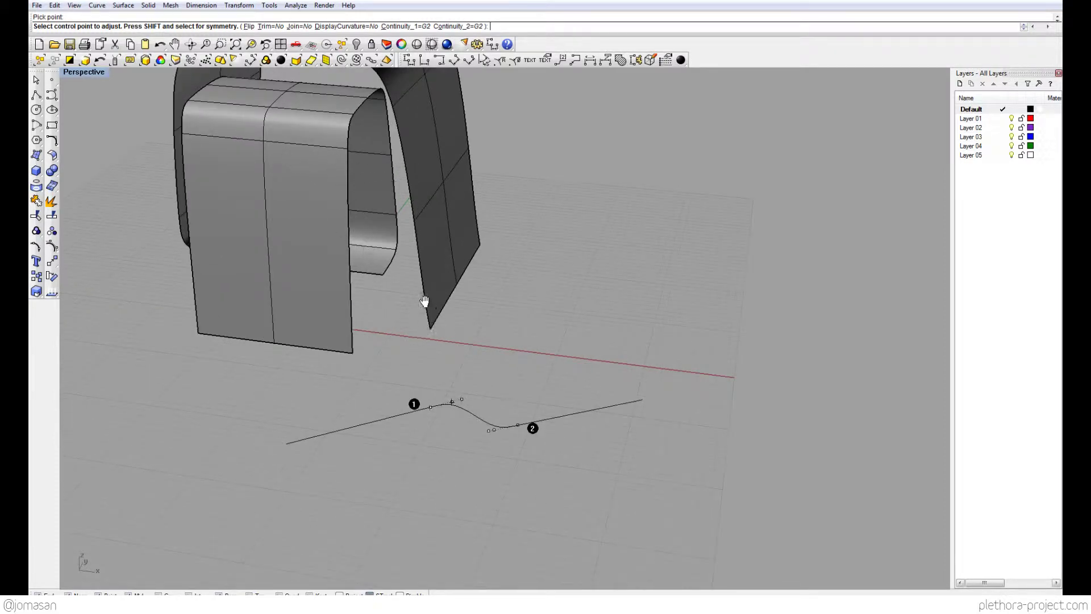
{"action": "right_click_drag", "start_coordinate": [425, 301], "coordinate": [416, 282], "text": "shift"}
{"action": "scroll", "coordinate": [427, 373], "scroll_direction": "up", "scroll_amount": 5}
{"action": "right_click", "coordinate": [426, 373]}
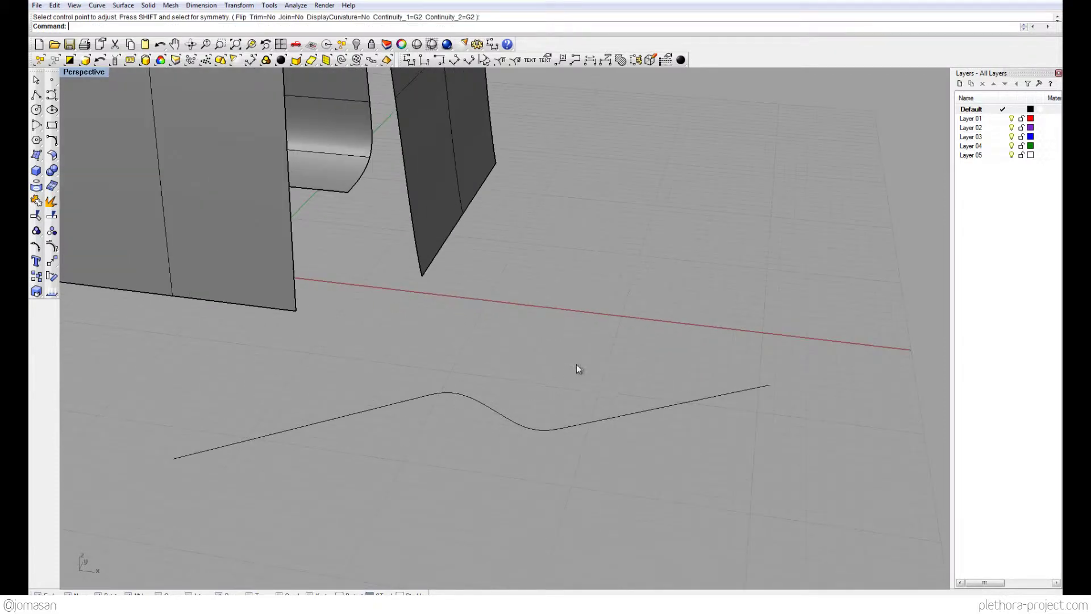
{"action": "left_click", "coordinate": [512, 418]}
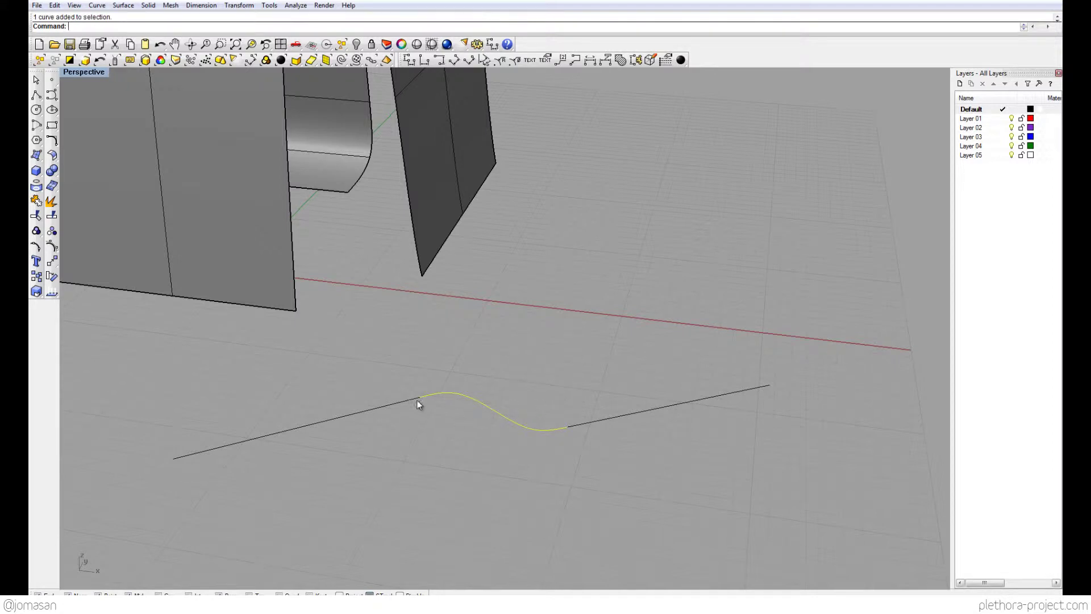
{"action": "left_click", "coordinate": [402, 406], "text": "shift"}
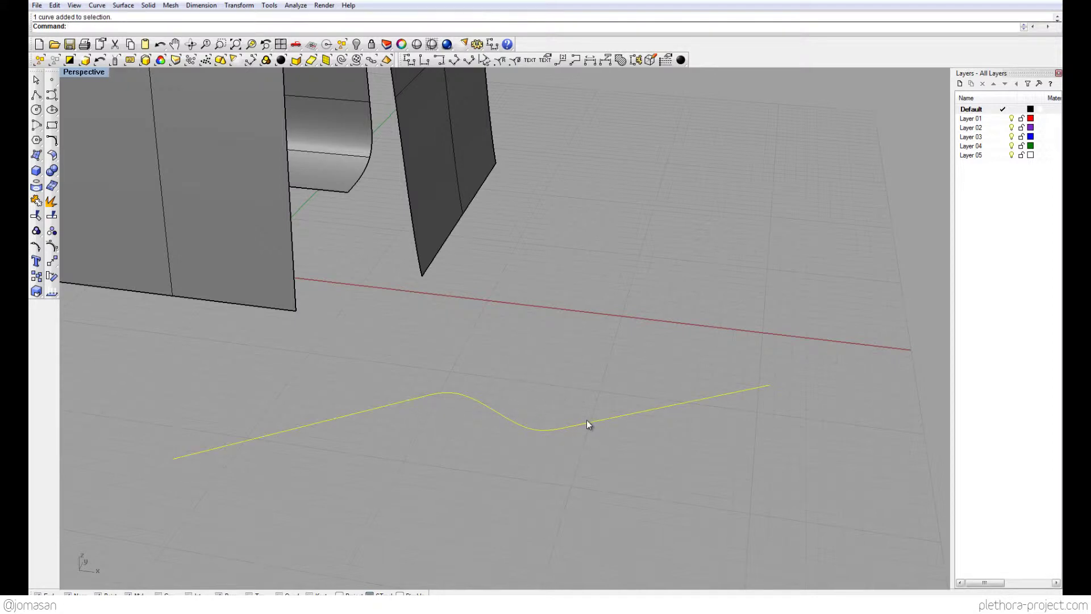
{"action": "key", "text": "ctrl+j"}
{"action": "left_click", "coordinate": [495, 434]}
{"action": "key", "text": "Delete"}
{"action": "scroll", "coordinate": [386, 341], "scroll_direction": "up", "scroll_amount": 5}
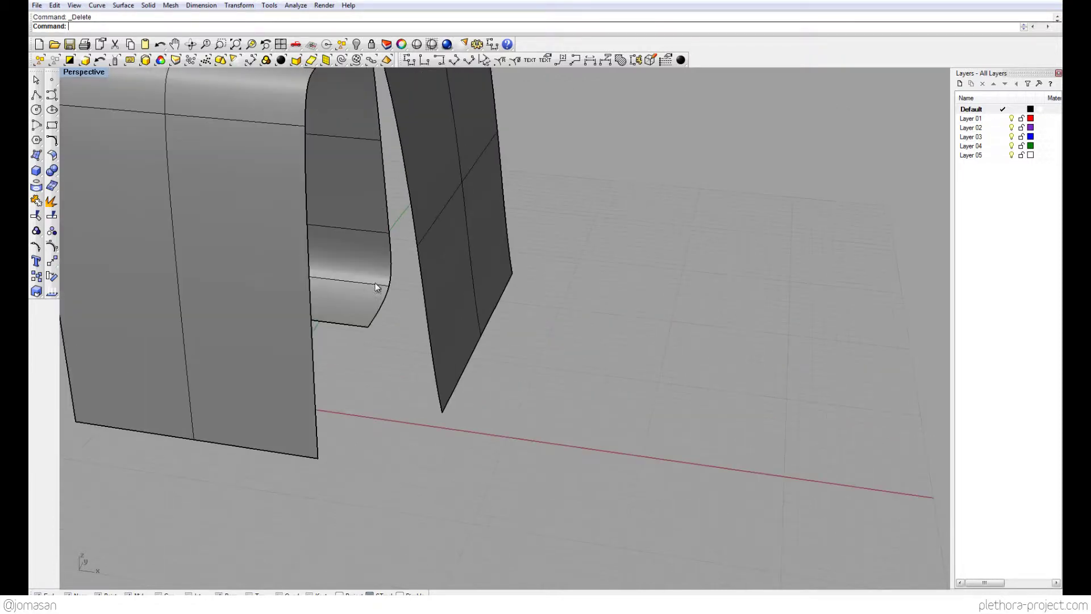
{"action": "type", "text": "Blen"}
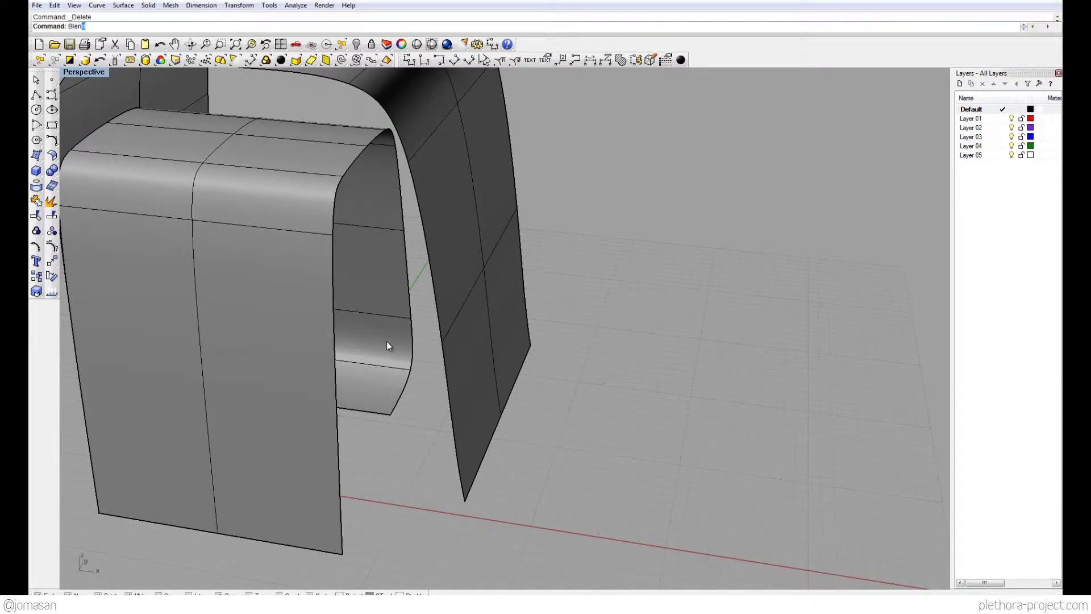
{"action": "type", "text": "dSrf"}
{"action": "key", "text": "Return"}
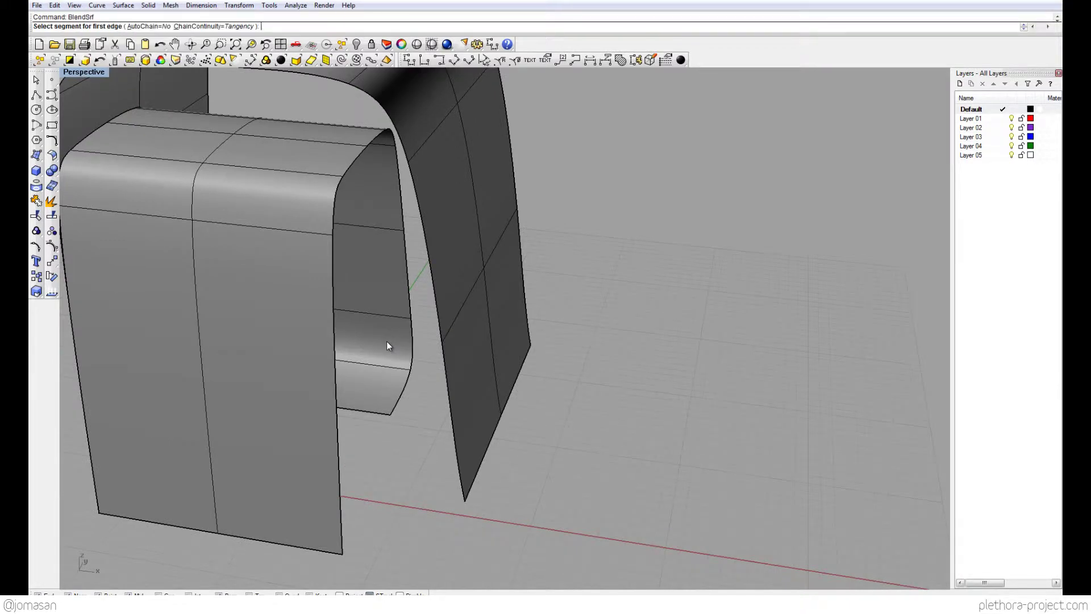
{"action": "left_click", "coordinate": [334, 346]}
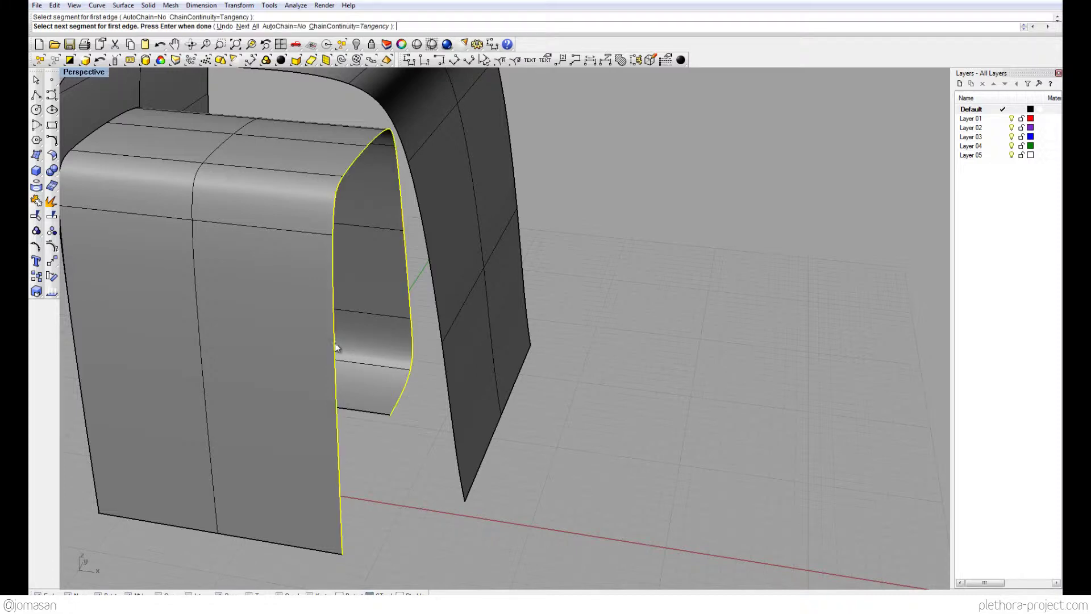
{"action": "left_click", "coordinate": [446, 356]}
{"action": "right_click_drag", "start_coordinate": [393, 346], "coordinate": [455, 401], "text": "shift"}
{"action": "key", "text": "Return"}
{"action": "key", "text": "Return"}
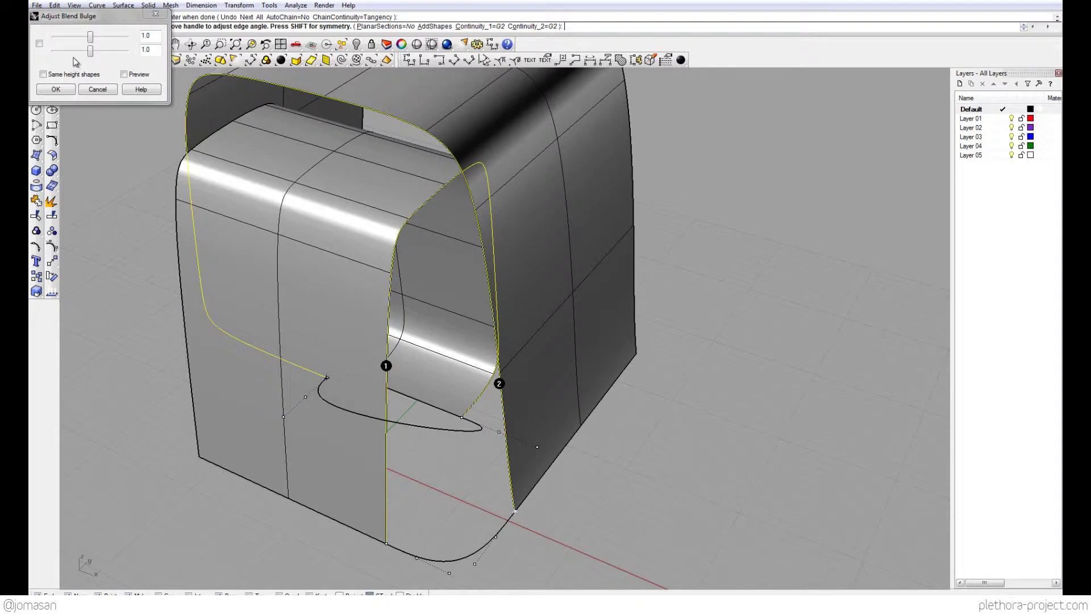
{"action": "left_click_drag", "start_coordinate": [94, 19], "coordinate": [762, 200]}
{"action": "left_click", "coordinate": [722, 270]}
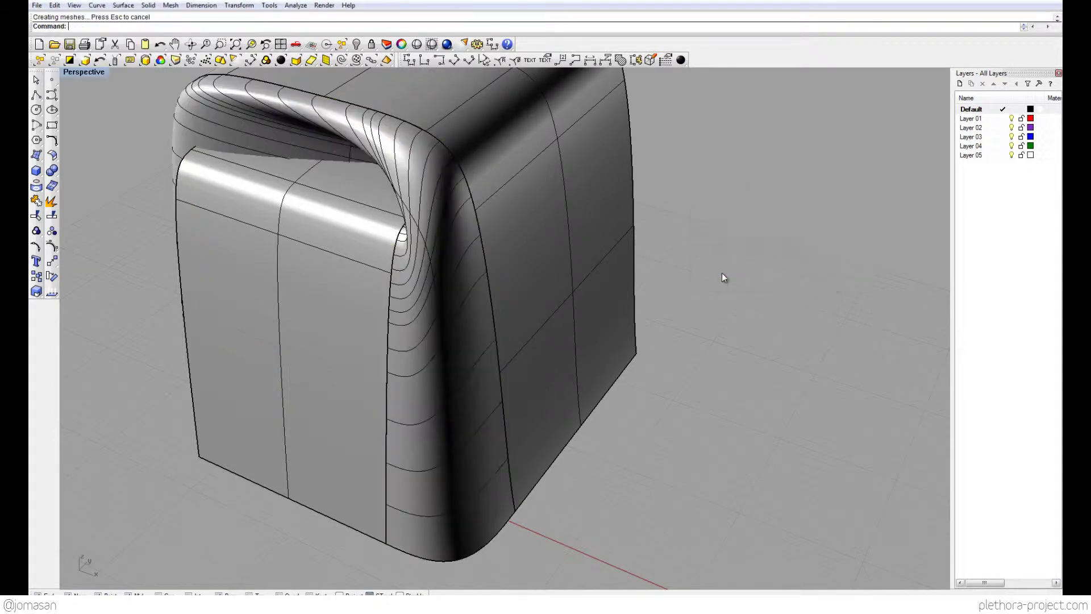
{"action": "right_click_drag", "start_coordinate": [723, 275], "coordinate": [486, 253]}
{"action": "right_click_drag", "start_coordinate": [491, 182], "coordinate": [477, 307]}
{"action": "key", "text": "ctrl+z"}
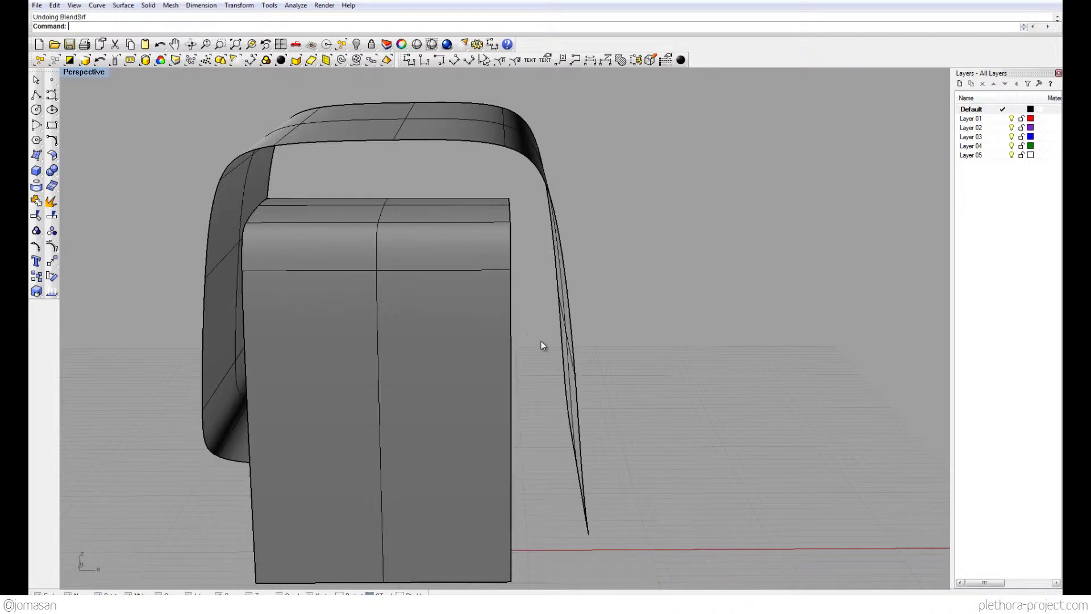
Orbit around both arches, then set Layer 01 as the current layer
{"action": "right_click_drag", "start_coordinate": [540, 339], "coordinate": [397, 348]}
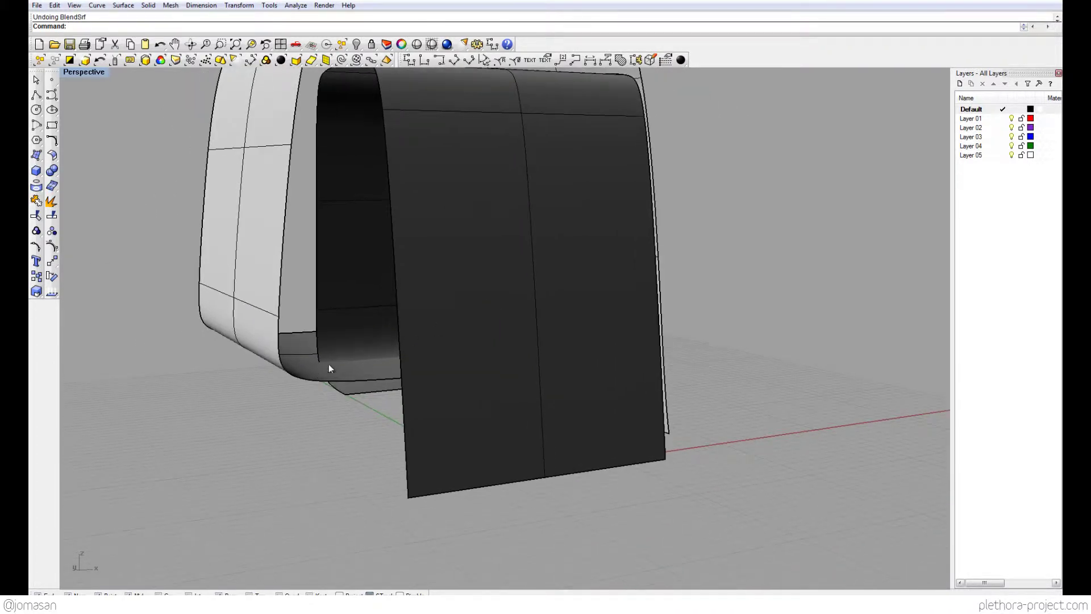
{"action": "right_click_drag", "start_coordinate": [328, 367], "coordinate": [457, 386]}
{"action": "right_click_drag", "start_coordinate": [455, 271], "coordinate": [365, 307]}
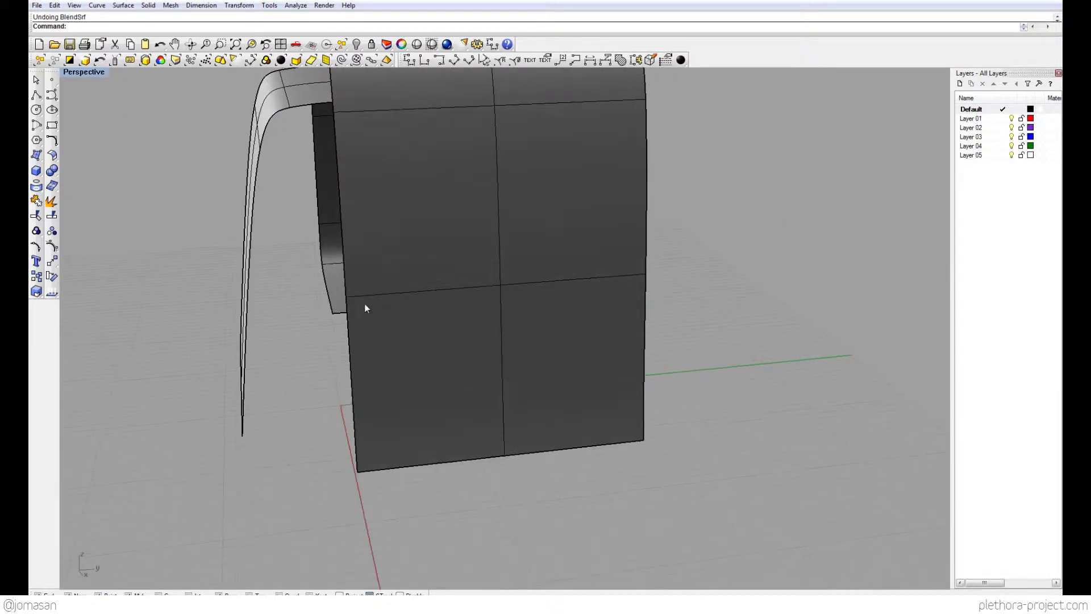
{"action": "right_click_drag", "start_coordinate": [450, 379], "coordinate": [350, 255]}
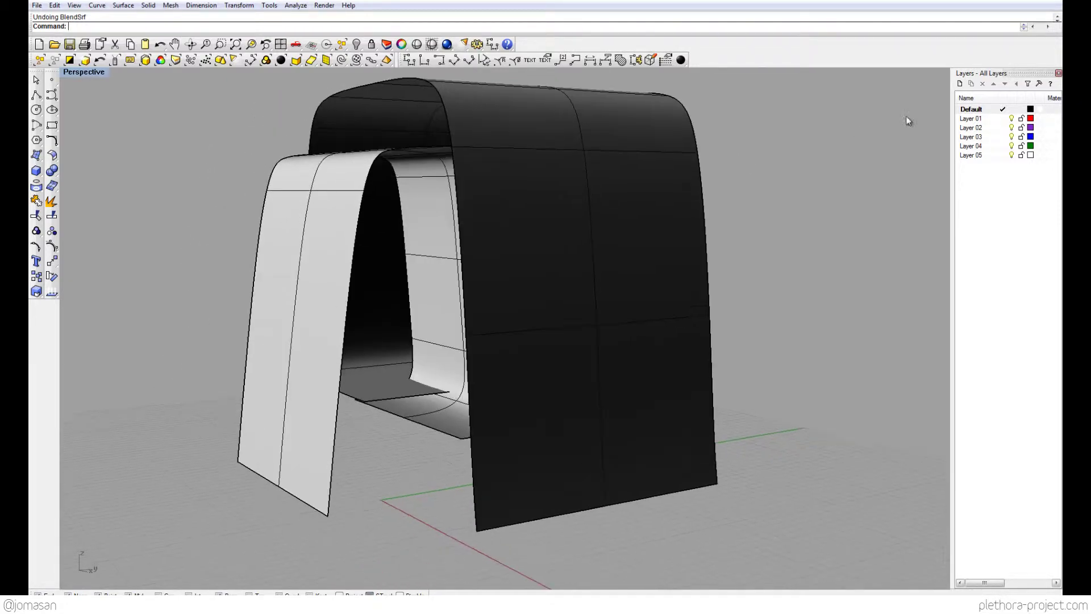
{"action": "double_click", "coordinate": [996, 119]}
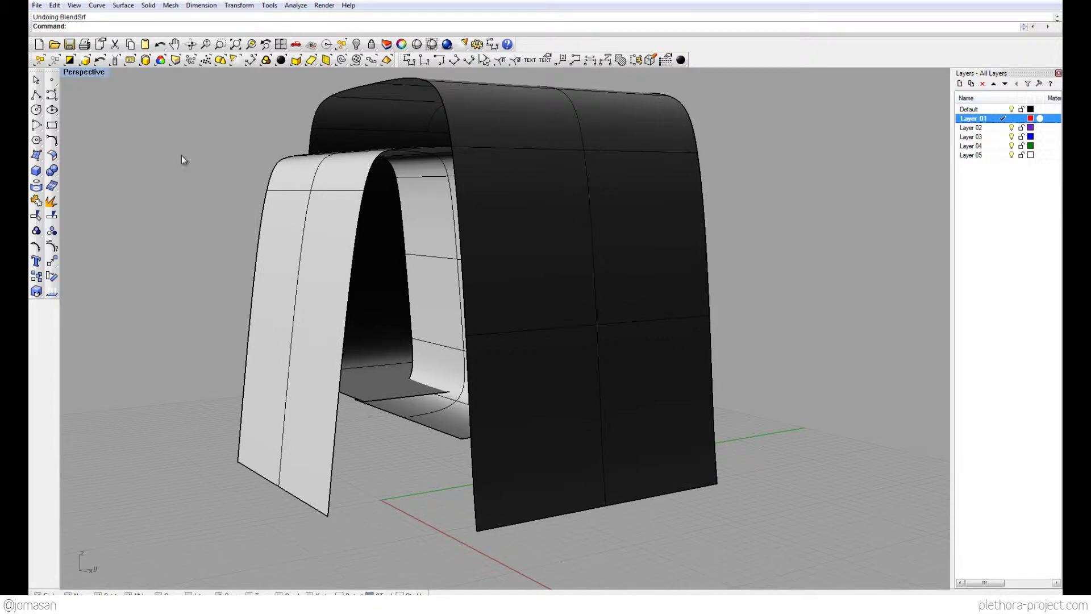
Draw a straight polyline across the upper part of the light arch
{"action": "left_click", "coordinate": [37, 96]}
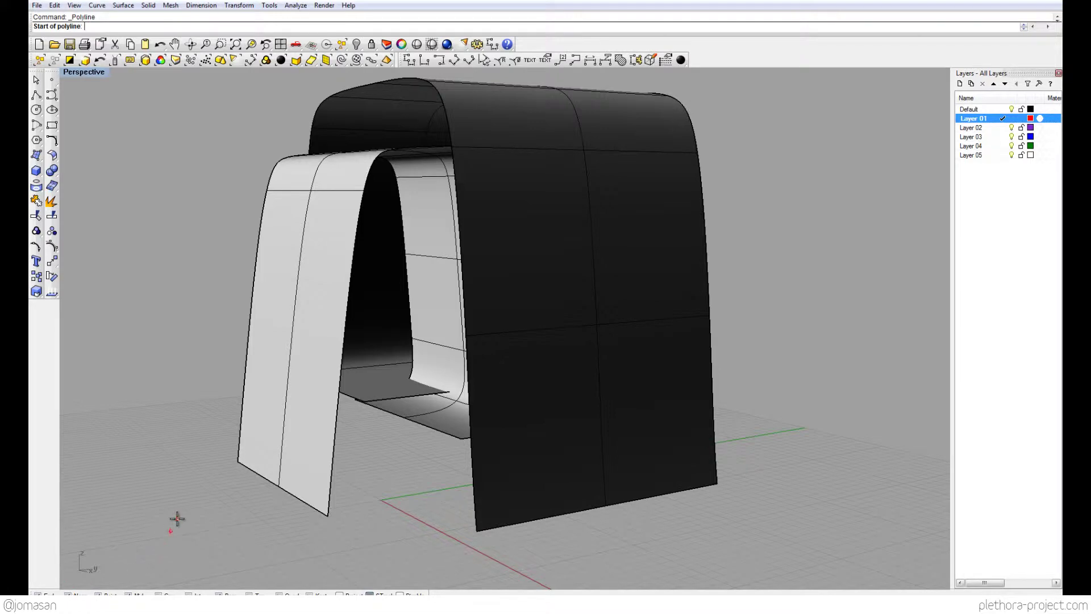
{"action": "right_click_drag", "start_coordinate": [339, 315], "coordinate": [363, 348]}
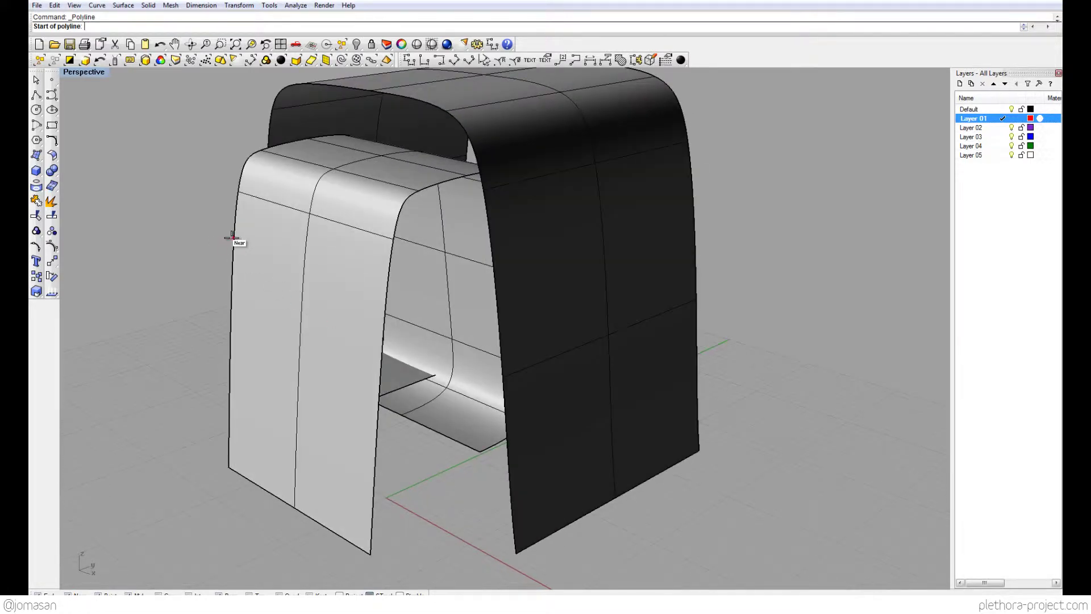
{"action": "left_click", "coordinate": [241, 177]}
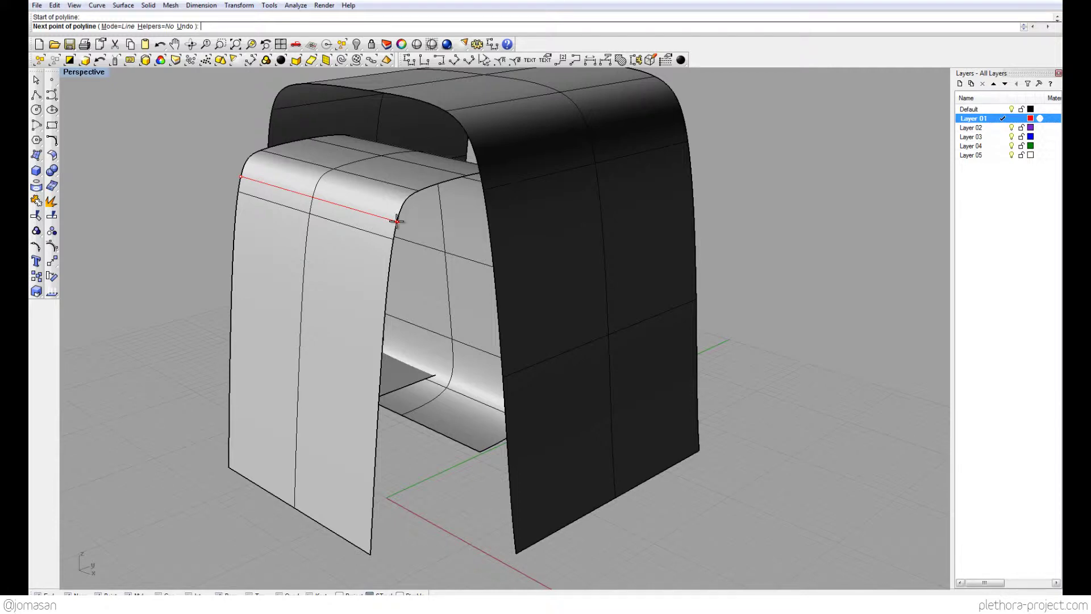
{"action": "left_click", "coordinate": [397, 221]}
{"action": "key", "text": "Return"}
Draw a matching straight cutting line perpendicular across the dark back arch
{"action": "scroll", "coordinate": [335, 304], "scroll_direction": "down", "scroll_amount": 4}
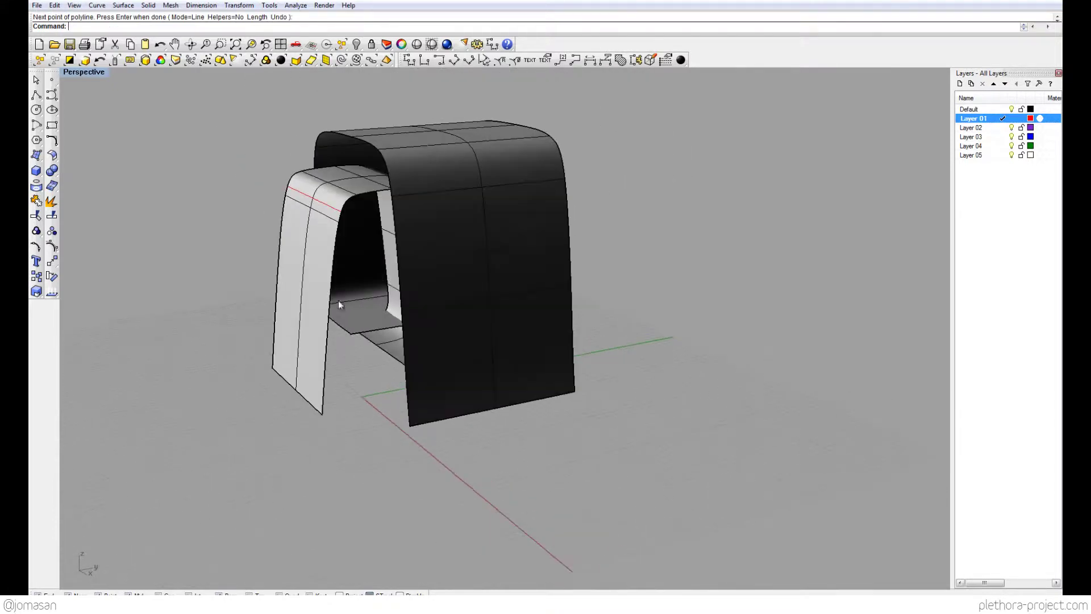
{"action": "right_click_drag", "start_coordinate": [338, 301], "coordinate": [295, 262], "text": "shift"}
{"action": "scroll", "coordinate": [295, 261], "scroll_direction": "up", "scroll_amount": 4}
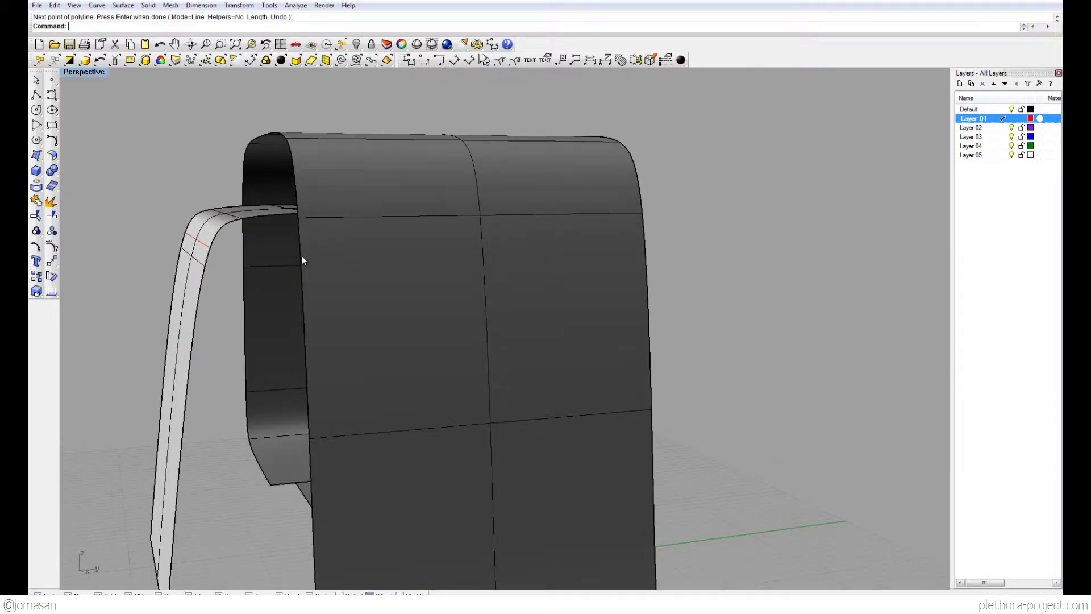
{"action": "right_click", "coordinate": [301, 256]}
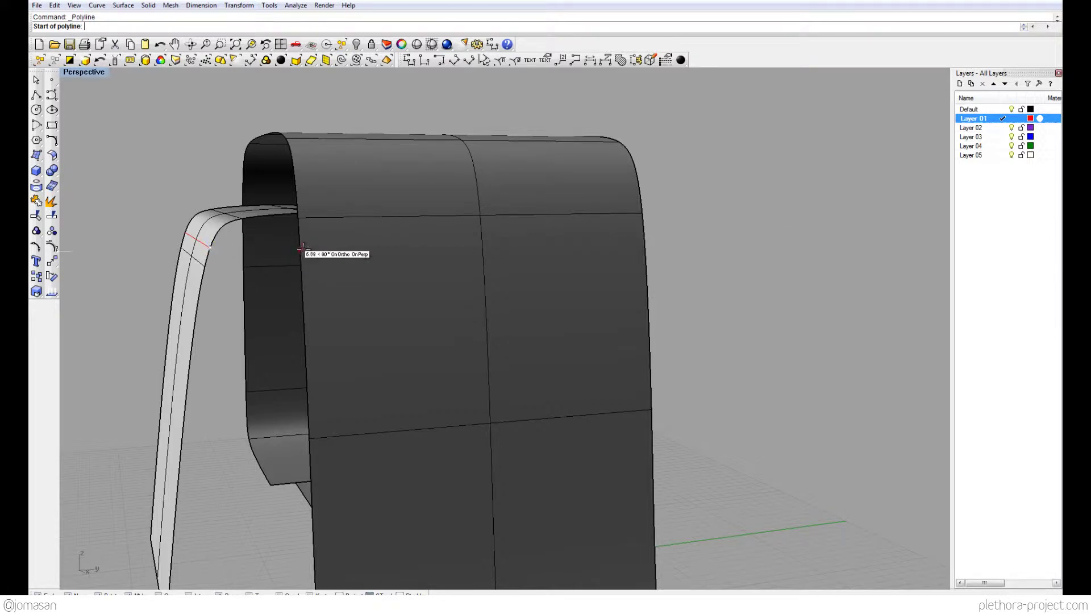
{"action": "right_click_drag", "start_coordinate": [300, 253], "coordinate": [320, 264]}
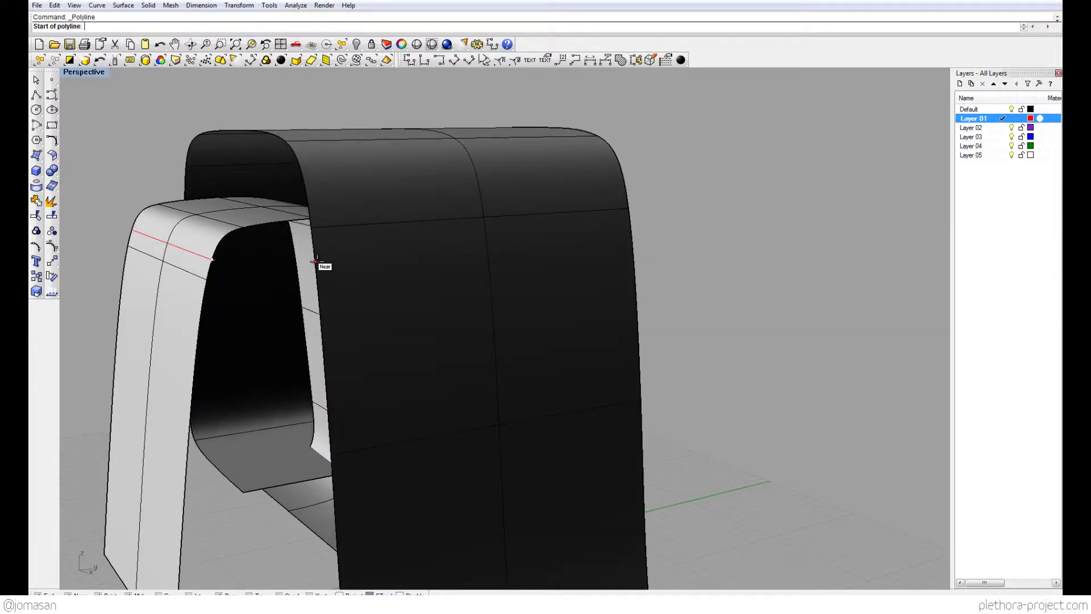
{"action": "left_click", "coordinate": [316, 264]}
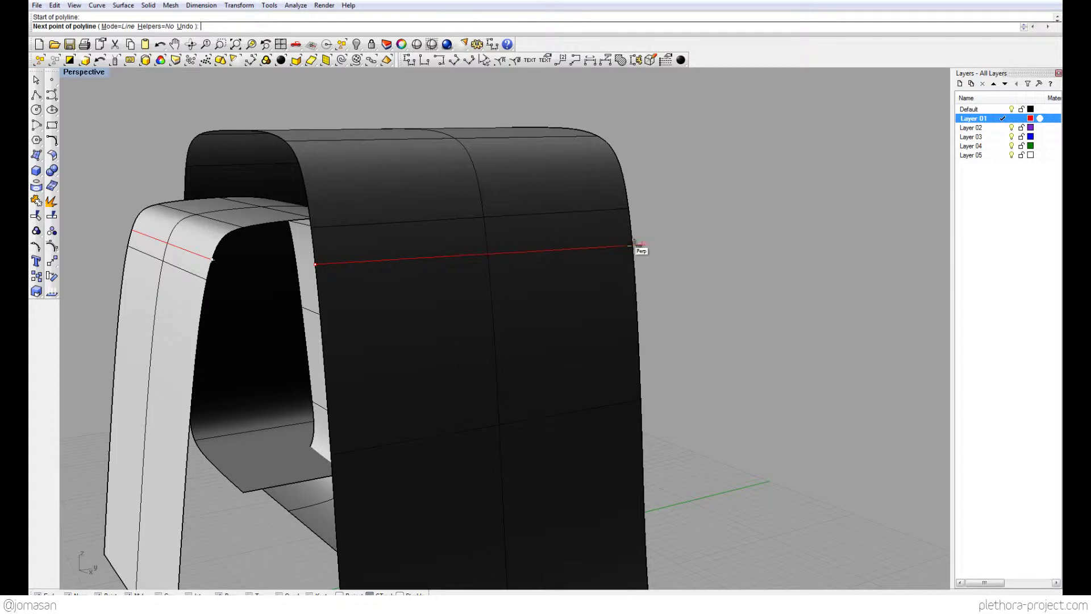
{"action": "left_click", "coordinate": [636, 246]}
{"action": "key", "text": "Return"}
{"action": "right_click_drag", "start_coordinate": [616, 256], "coordinate": [550, 243]}
{"action": "scroll", "coordinate": [532, 243], "scroll_direction": "up", "scroll_amount": 4}
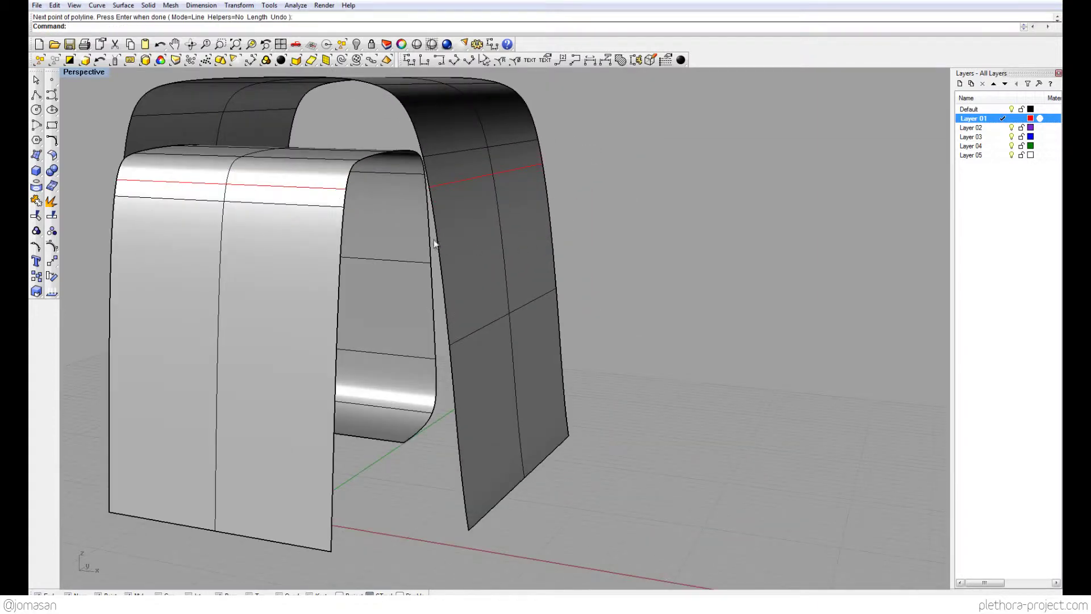
{"action": "right_click_drag", "start_coordinate": [438, 244], "coordinate": [312, 271]}
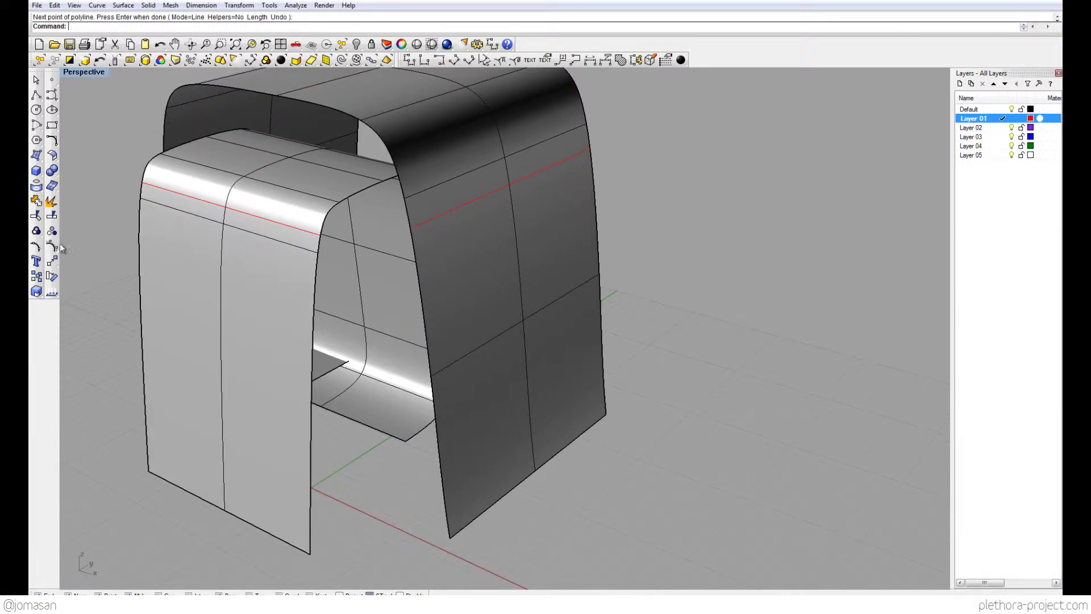
Split the front arch with its red line into upper and lower panels and check the pieces
{"action": "left_click", "coordinate": [51, 215]}
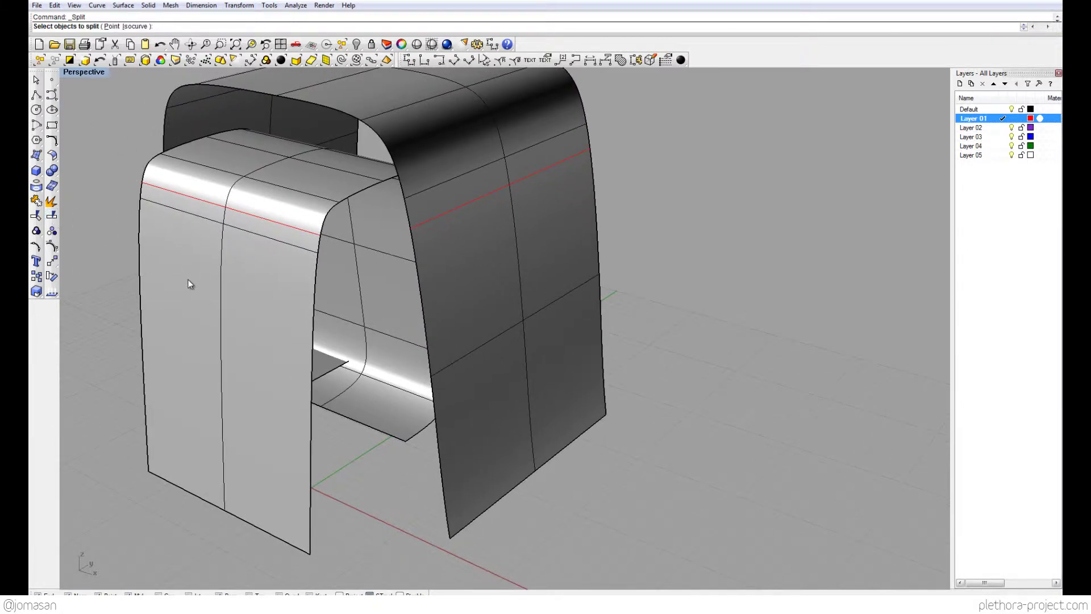
{"action": "left_click", "coordinate": [274, 282]}
{"action": "key", "text": "Return"}
{"action": "left_click", "coordinate": [245, 213]}
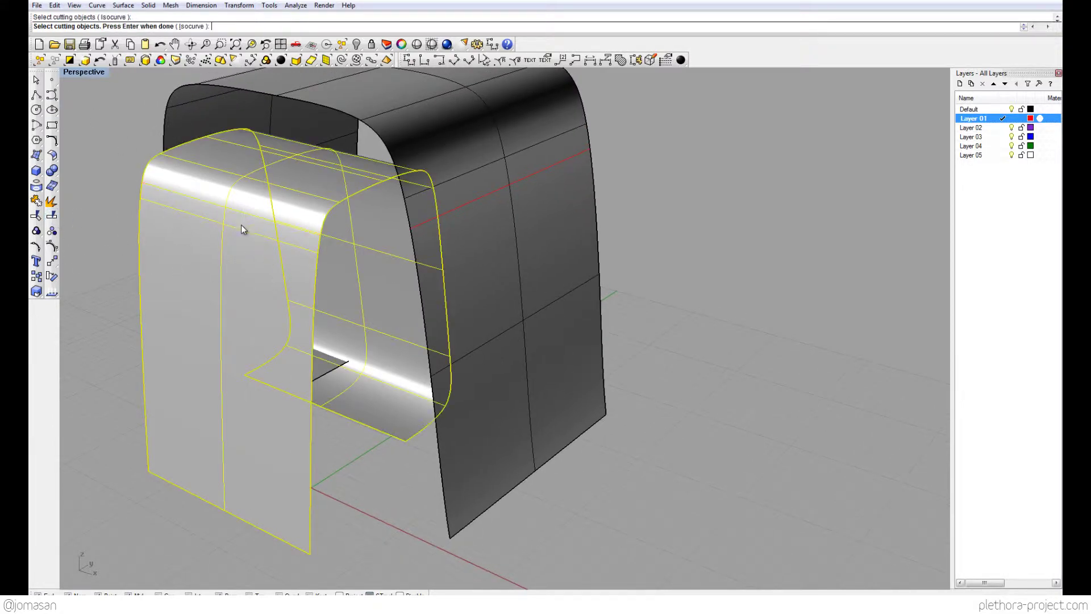
{"action": "key", "text": "Return"}
{"action": "right_click_drag", "start_coordinate": [245, 283], "coordinate": [218, 283]}
{"action": "left_click", "coordinate": [218, 285]}
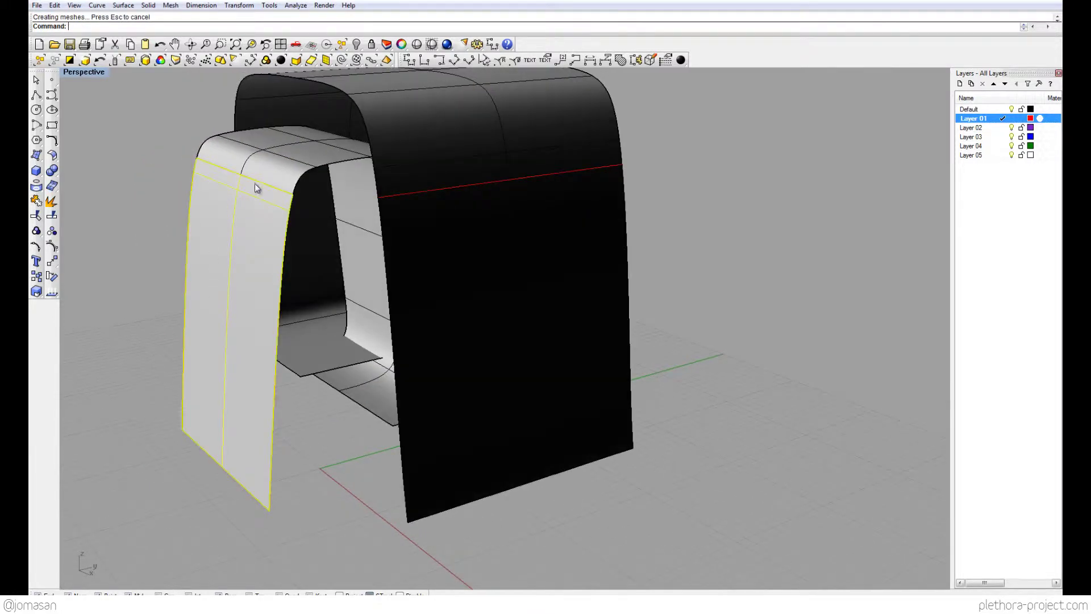
{"action": "left_click", "coordinate": [254, 173]}
{"action": "left_click", "coordinate": [253, 200]}
{"action": "left_click", "coordinate": [759, 234]}
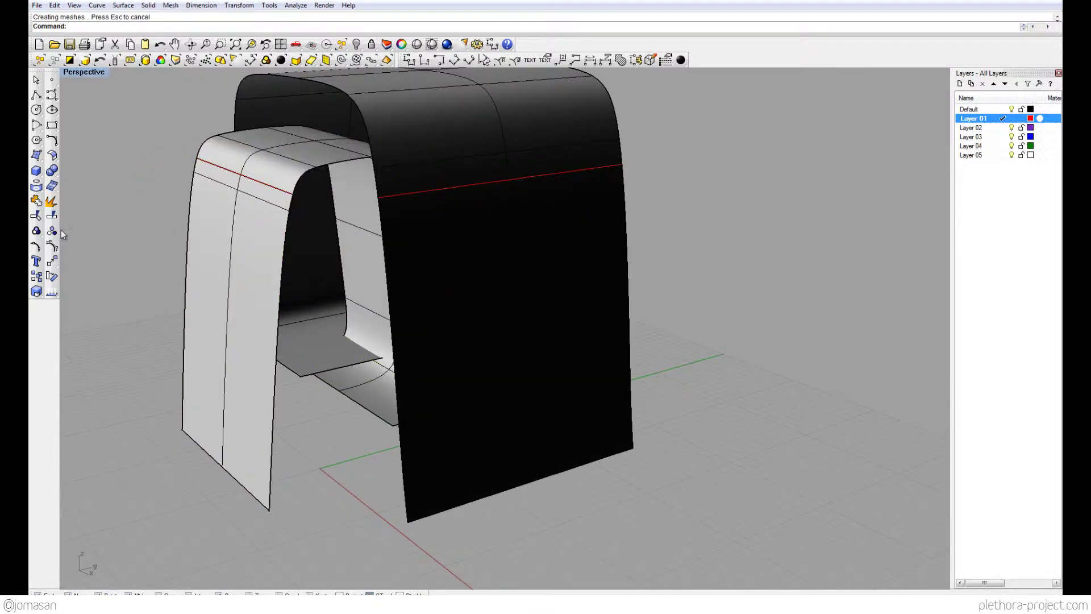
Split the dark back arch along its red cutting line
{"action": "left_click", "coordinate": [52, 215]}
{"action": "right_click_drag", "start_coordinate": [447, 239], "coordinate": [459, 238]}
{"action": "left_click", "coordinate": [459, 237]}
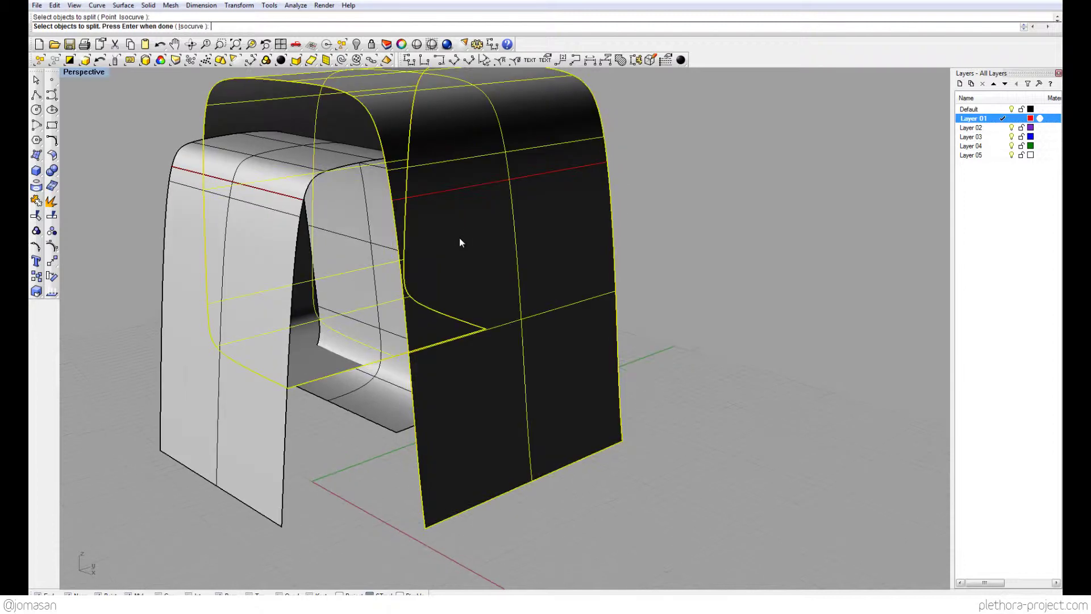
{"action": "key", "text": "Return"}
{"action": "key", "text": "Return"}
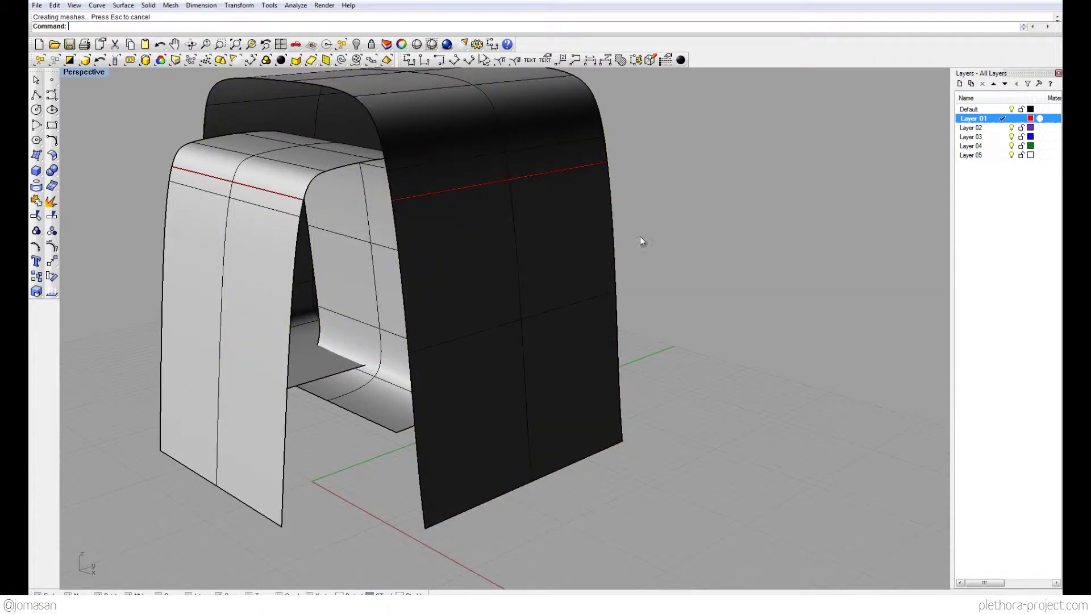
{"action": "left_click", "coordinate": [418, 274]}
{"action": "right_click_drag", "start_coordinate": [417, 274], "coordinate": [442, 279]}
{"action": "left_click", "coordinate": [706, 260]}
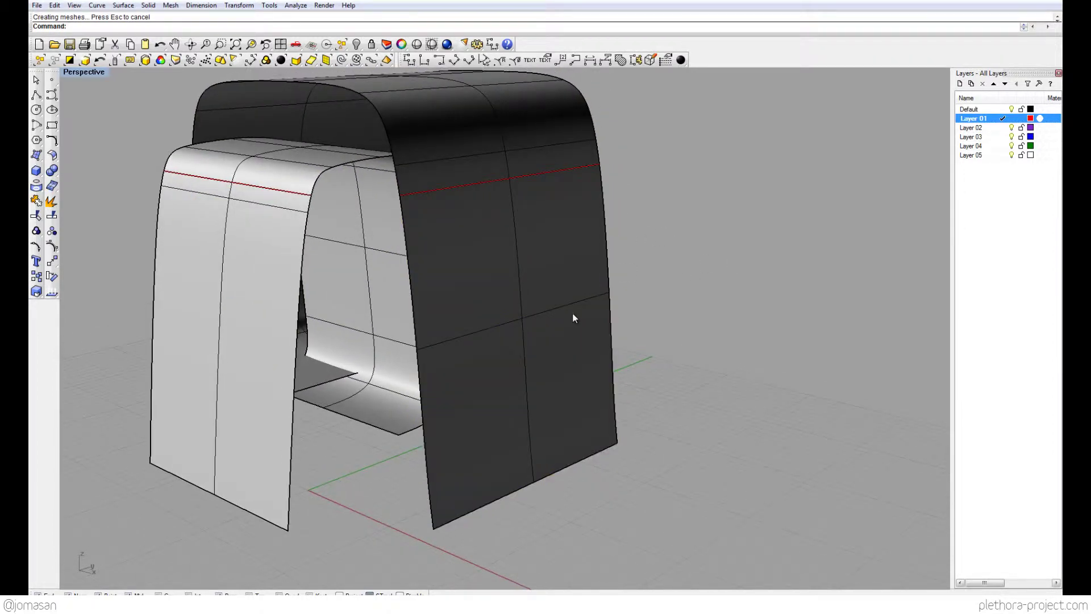
Start a BlendSrf between the front panel's inner vertical edge and the back arch's matching edge
{"action": "type", "text": "Blen"}
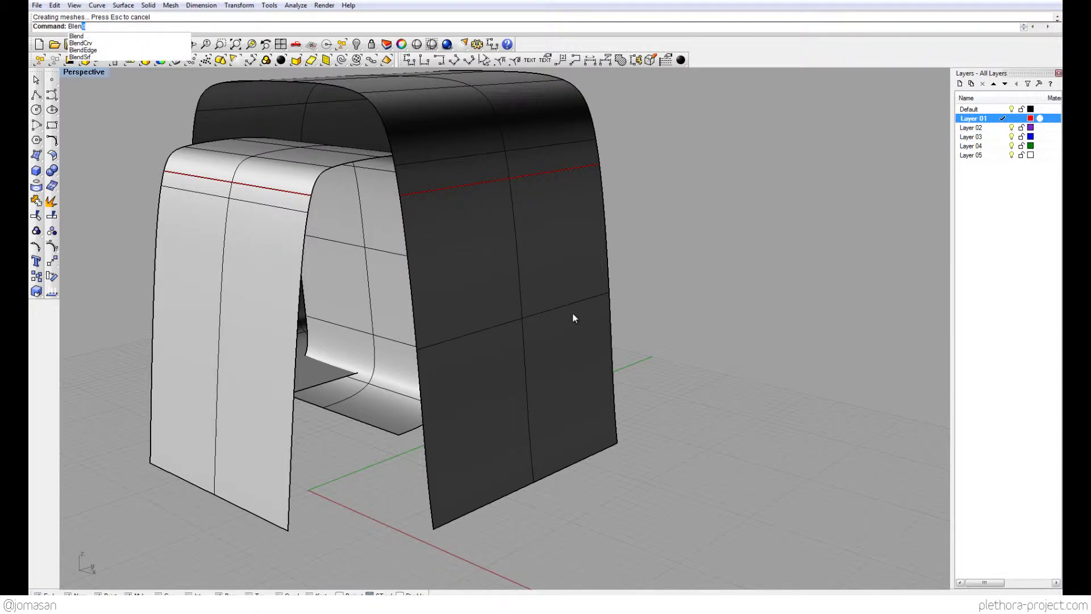
{"action": "type", "text": "dSrf"}
{"action": "key", "text": "Return"}
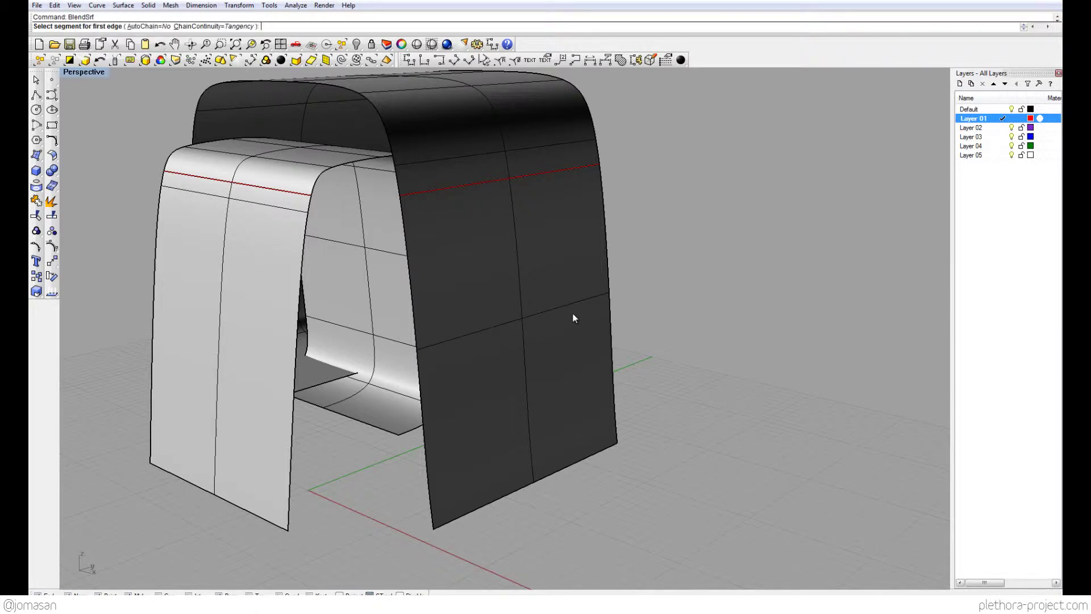
{"action": "left_click", "coordinate": [307, 213]}
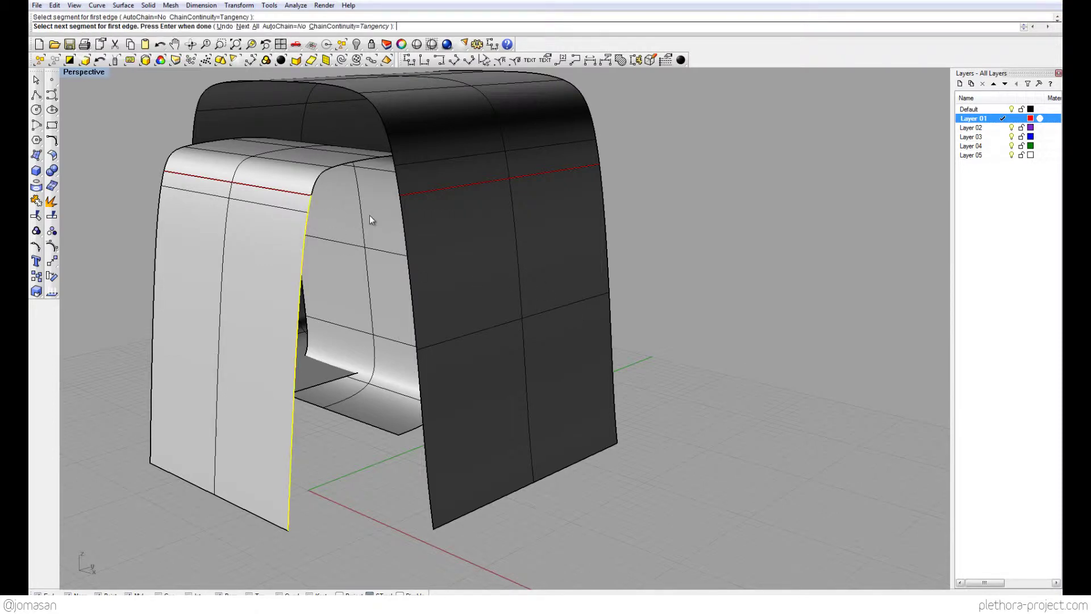
{"action": "key", "text": "Return"}
{"action": "left_click", "coordinate": [401, 214]}
{"action": "key", "text": "Return"}
{"action": "right_click_drag", "start_coordinate": [359, 282], "coordinate": [335, 338]}
{"action": "right_click_drag", "start_coordinate": [349, 393], "coordinate": [361, 345], "text": "shift"}
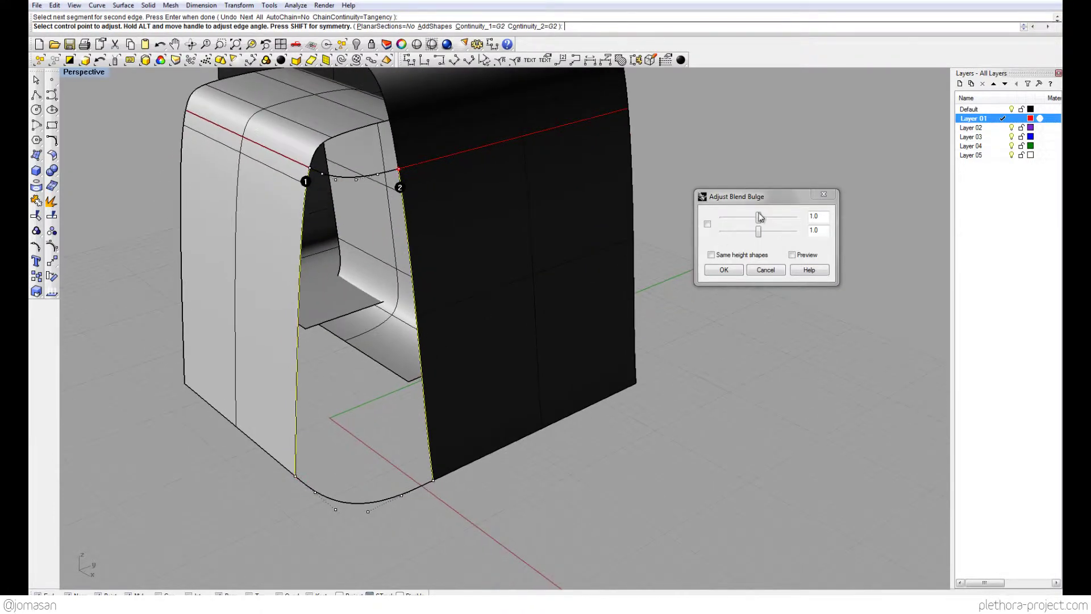
Raise the first edge's bulge to 1.117, accept the blend, and select the new surface
{"action": "left_click_drag", "start_coordinate": [759, 216], "coordinate": [763, 223]}
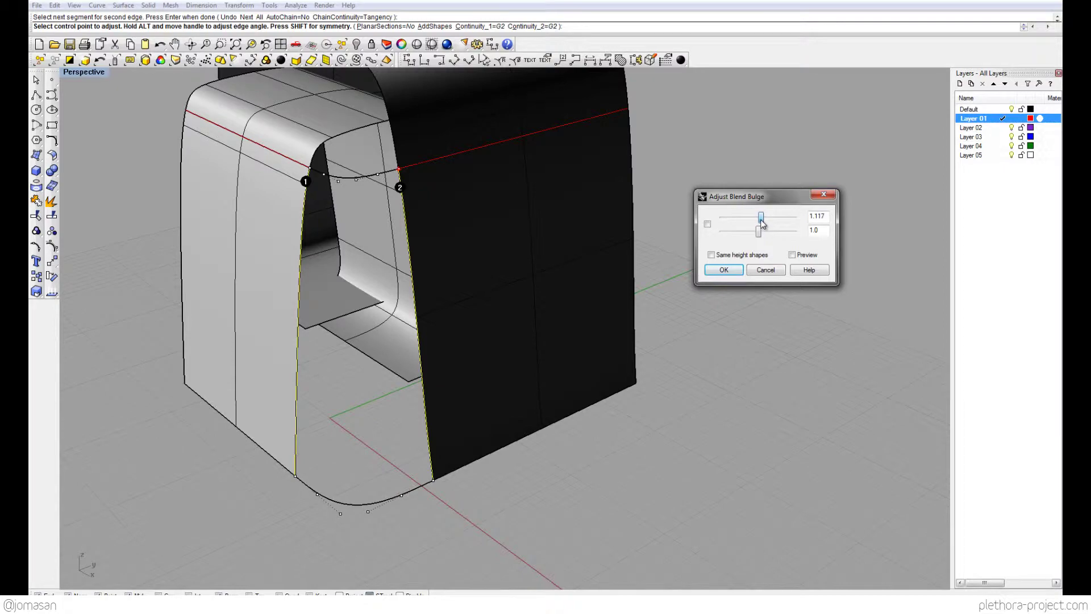
{"action": "right_click_drag", "start_coordinate": [483, 298], "coordinate": [676, 290]}
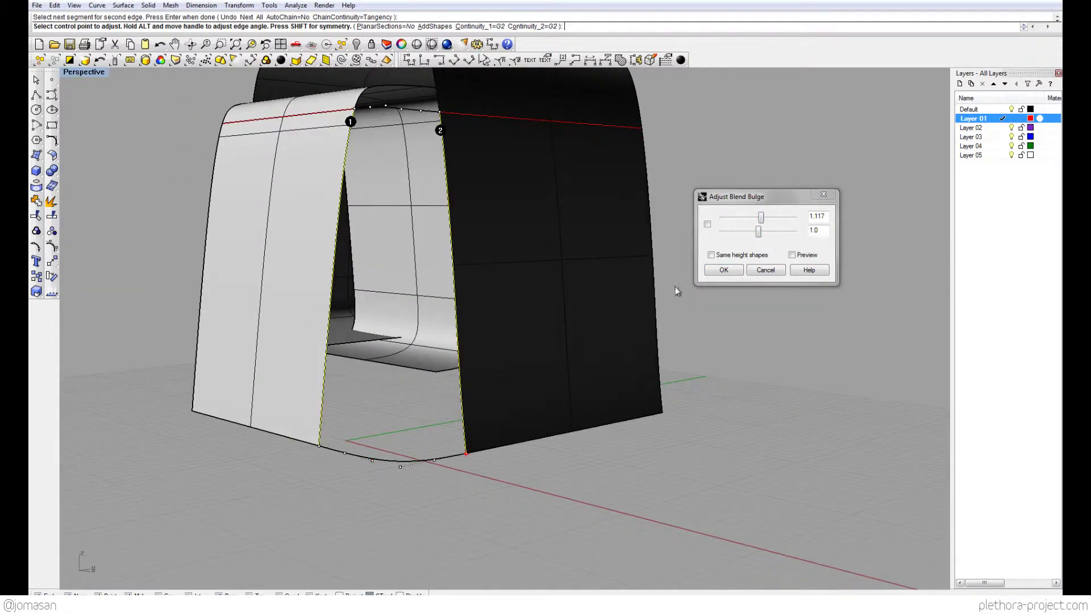
{"action": "left_click", "coordinate": [723, 270]}
{"action": "right_click_drag", "start_coordinate": [444, 284], "coordinate": [383, 351]}
{"action": "left_click", "coordinate": [365, 349]}
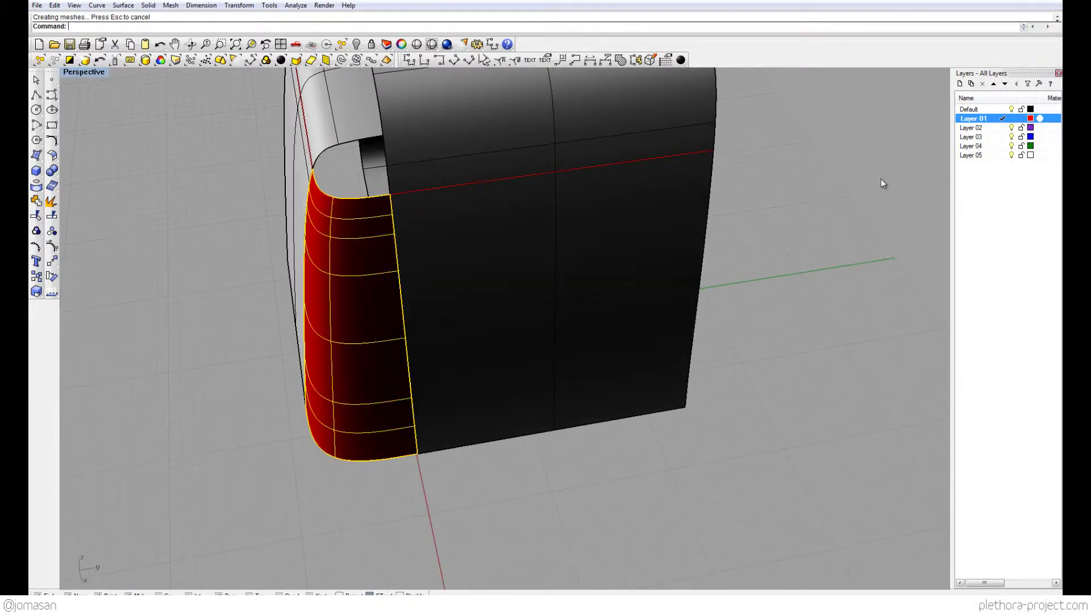
Move the corner blend surface onto the Default layer
{"action": "right_click", "coordinate": [980, 112]}
{"action": "left_click", "coordinate": [980, 235]}
{"action": "right_click_drag", "start_coordinate": [432, 318], "coordinate": [413, 346]}
Orbit and zoom around the envelope to inspect it, then select the corner blend
{"action": "right_click_drag", "start_coordinate": [526, 353], "coordinate": [451, 325]}
{"action": "right_click_drag", "start_coordinate": [367, 289], "coordinate": [409, 382]}
{"action": "scroll", "coordinate": [453, 358], "scroll_direction": "up", "scroll_amount": 5}
{"action": "scroll", "coordinate": [496, 290], "scroll_direction": "down", "scroll_amount": 5}
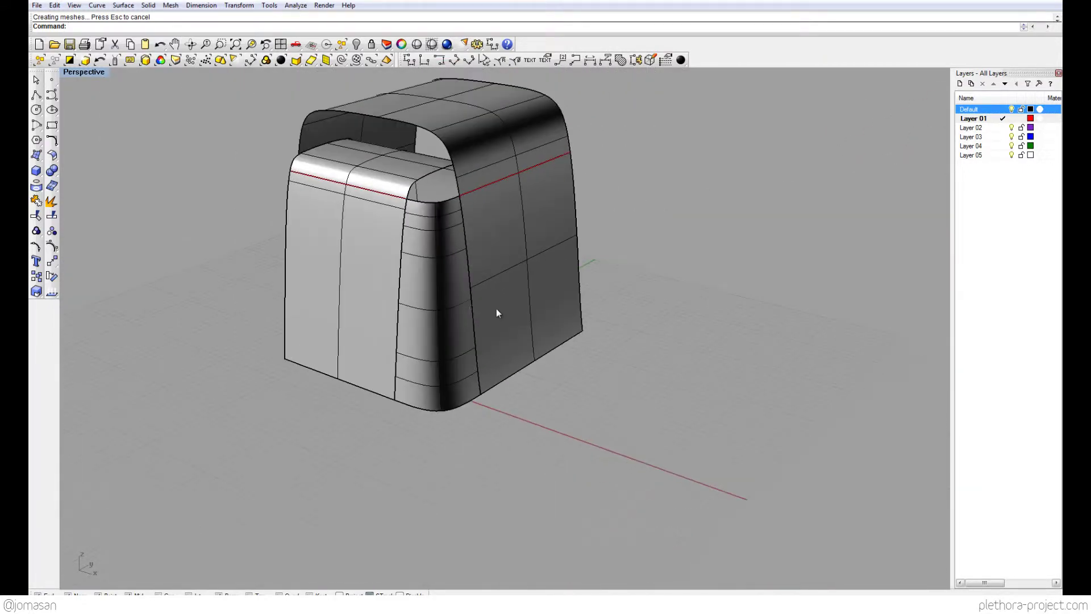
{"action": "right_click_drag", "start_coordinate": [496, 309], "coordinate": [410, 318]}
{"action": "scroll", "coordinate": [451, 276], "scroll_direction": "up", "scroll_amount": 4}
{"action": "right_click_drag", "start_coordinate": [451, 276], "coordinate": [427, 348], "text": "shift"}
{"action": "right_click_drag", "start_coordinate": [427, 348], "coordinate": [402, 289]}
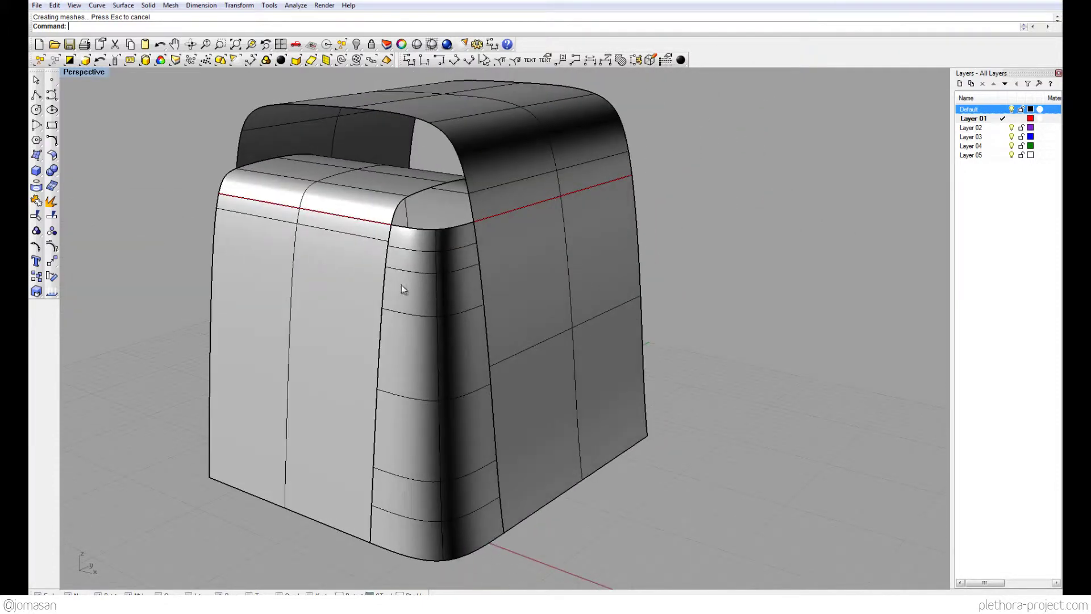
{"action": "right_click_drag", "start_coordinate": [309, 288], "coordinate": [427, 420]}
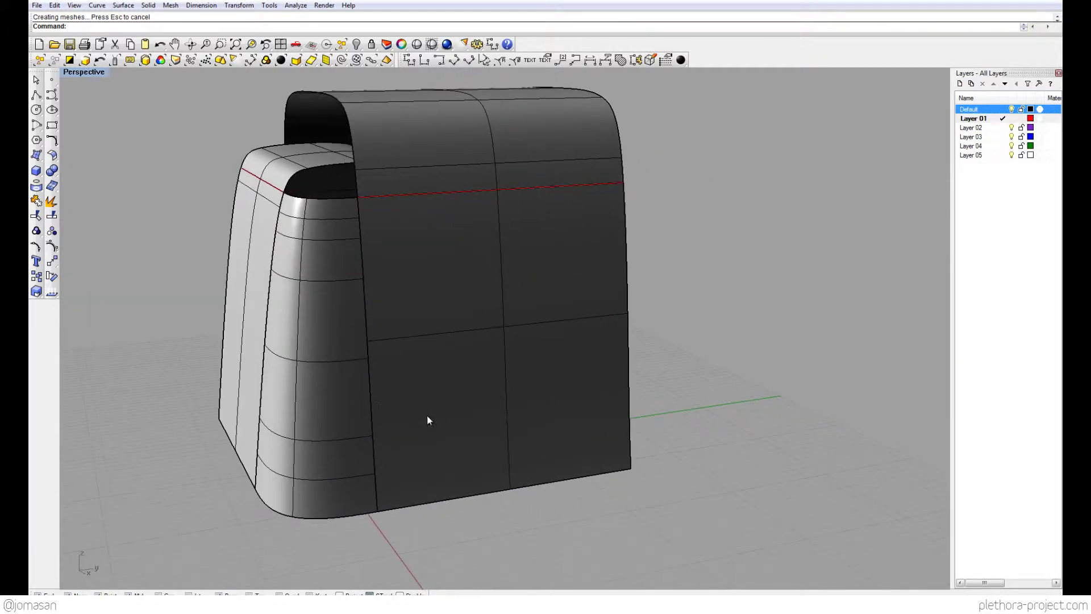
{"action": "right_click_drag", "start_coordinate": [496, 418], "coordinate": [449, 245]}
{"action": "left_click", "coordinate": [423, 374]}
Delete the corner blend surface and reframe the Perspective view on the two arches
{"action": "key", "text": "Delete"}
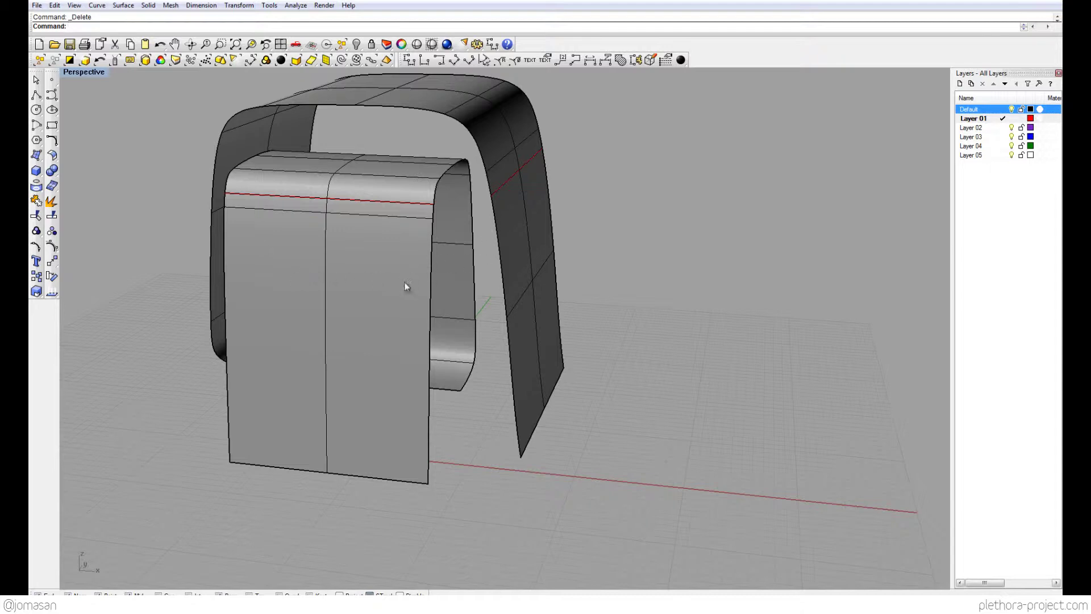
{"action": "right_click_drag", "start_coordinate": [406, 286], "coordinate": [437, 195]}
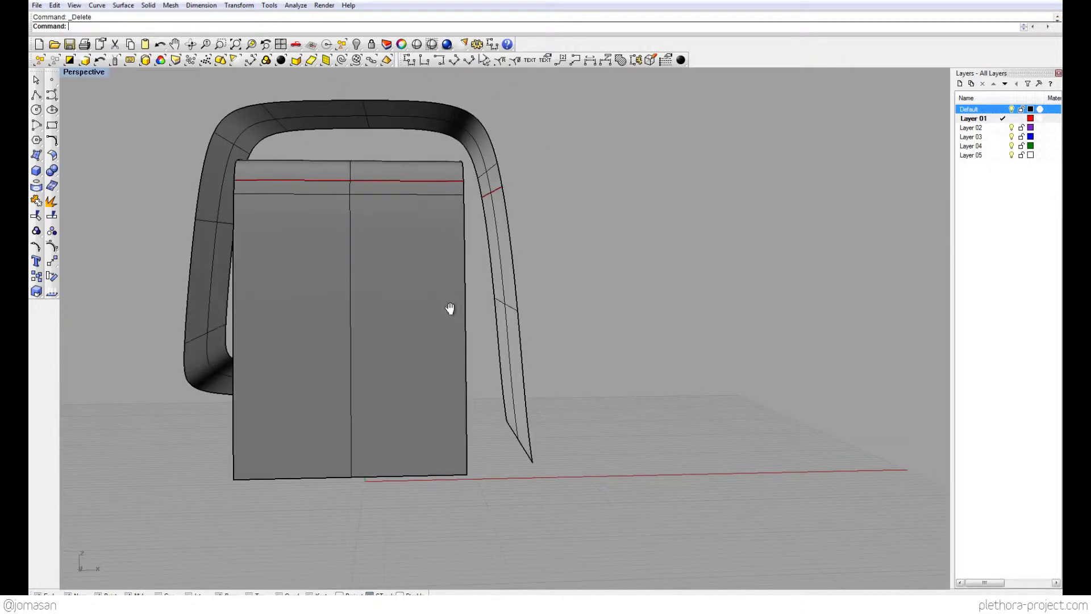
{"action": "right_click_drag", "start_coordinate": [450, 308], "coordinate": [443, 280]}
{"action": "scroll", "coordinate": [421, 287], "scroll_direction": "up", "scroll_amount": 5}
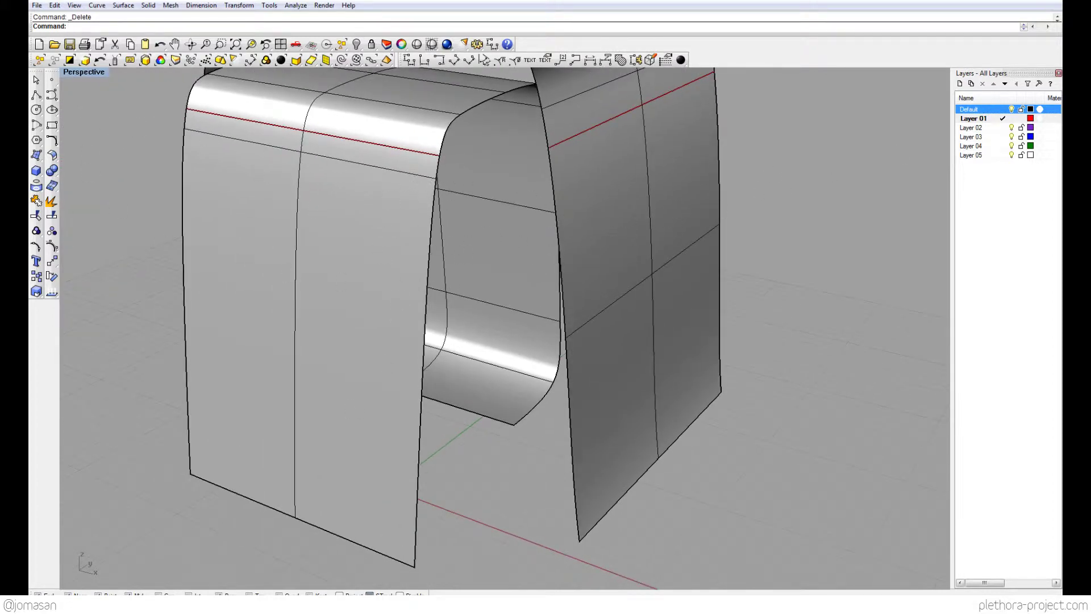
{"action": "left_click", "coordinate": [36, 95]}
Draw two horizontal cut lines across the light front panel at middle and lower heights
{"action": "left_click", "coordinate": [182, 224]}
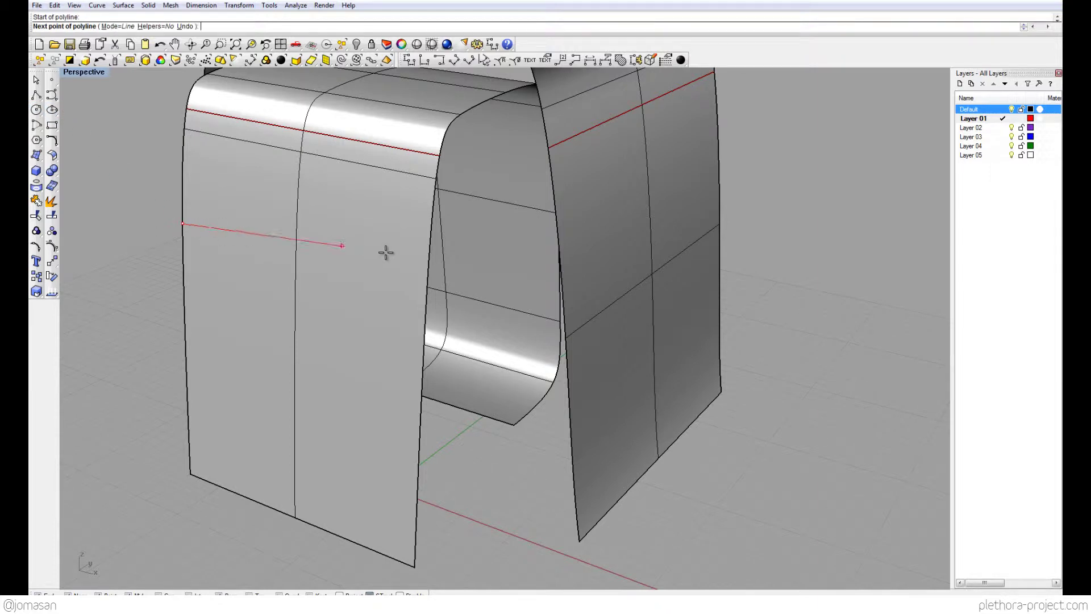
{"action": "left_click", "coordinate": [426, 287]}
{"action": "key", "text": "Return"}
{"action": "key", "text": "Return"}
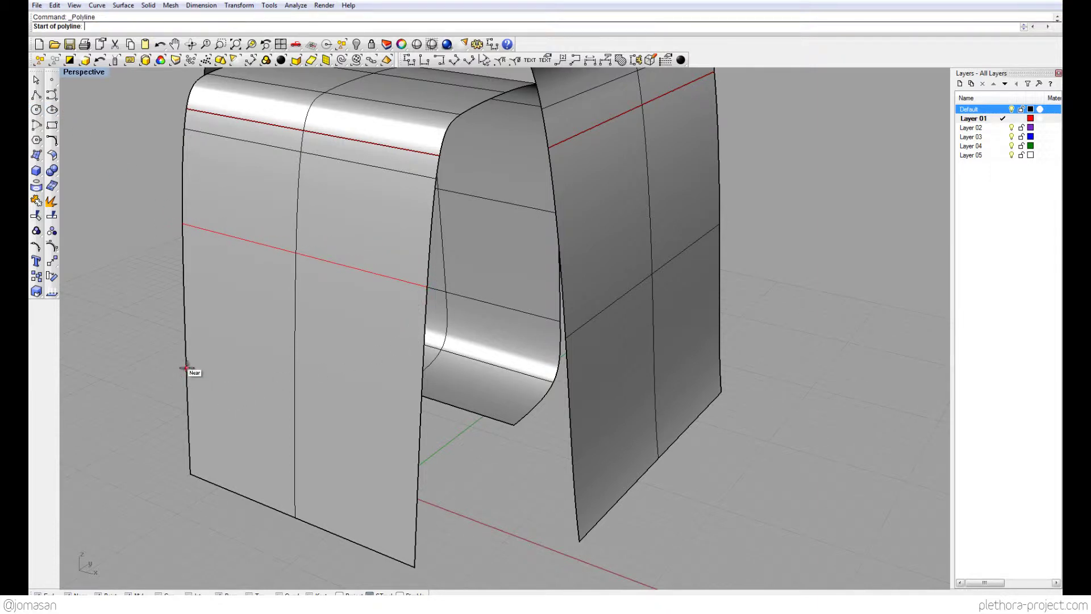
{"action": "left_click", "coordinate": [185, 363]}
{"action": "left_click", "coordinate": [420, 443]}
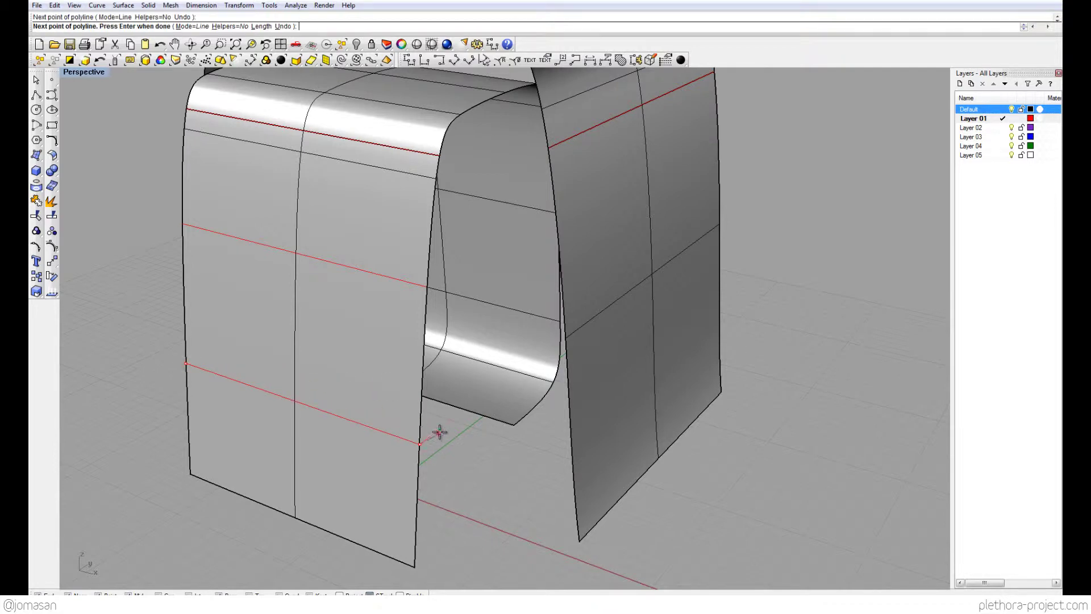
{"action": "key", "text": "Return"}
{"action": "right_click_drag", "start_coordinate": [458, 441], "coordinate": [433, 291]}
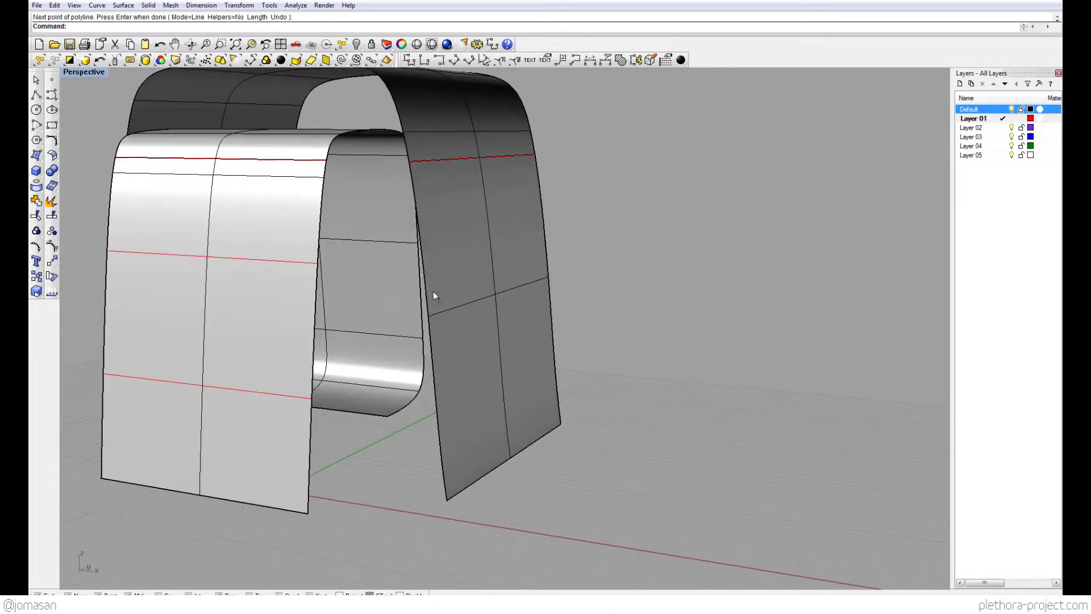
Draw two matching horizontal cut lines across the dark back arch surface
{"action": "key", "text": "Return"}
{"action": "left_click", "coordinate": [422, 257]}
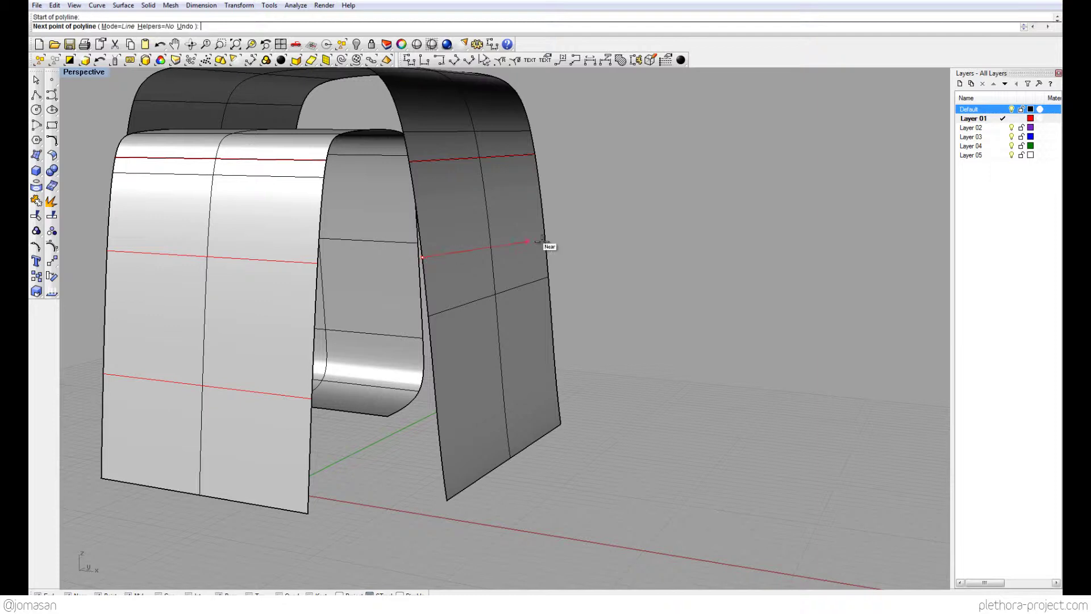
{"action": "left_click", "coordinate": [544, 231]}
{"action": "key", "text": "Return"}
{"action": "key", "text": "Return"}
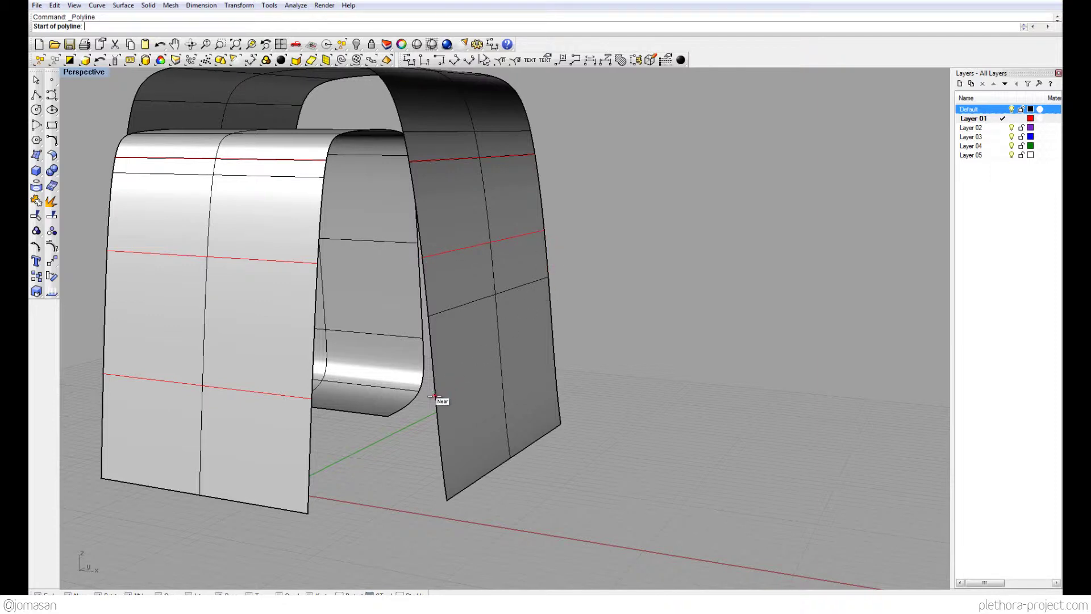
{"action": "left_click", "coordinate": [434, 396]}
{"action": "left_click", "coordinate": [555, 352]}
{"action": "key", "text": "Return"}
{"action": "right_click_drag", "start_coordinate": [555, 355], "coordinate": [529, 341]}
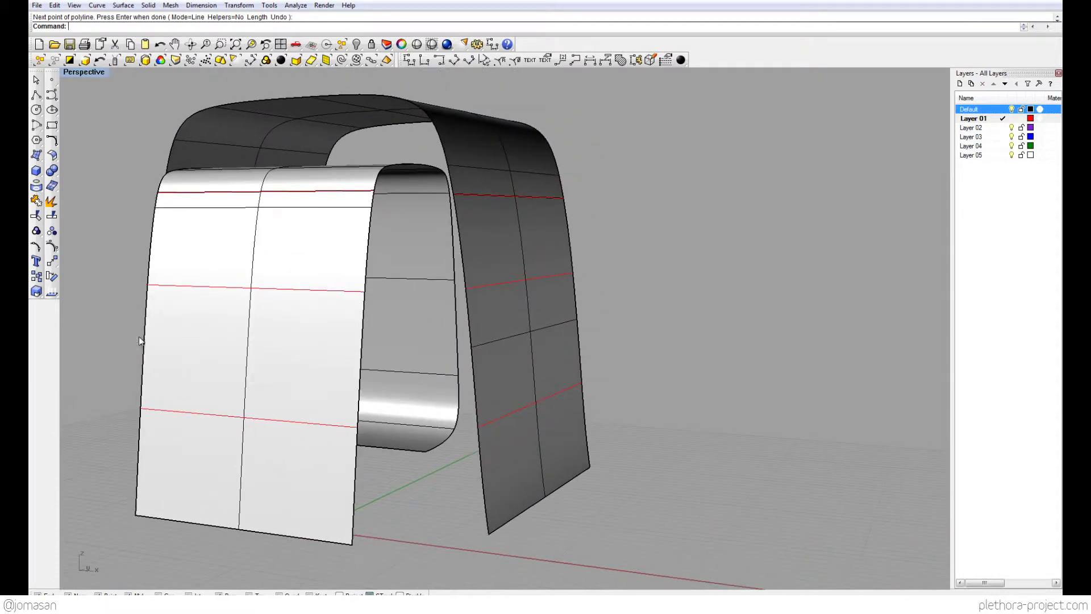
Split the white surface along its two red lines into separate bands
{"action": "left_click", "coordinate": [53, 216]}
{"action": "left_click", "coordinate": [278, 310]}
{"action": "key", "text": "Return"}
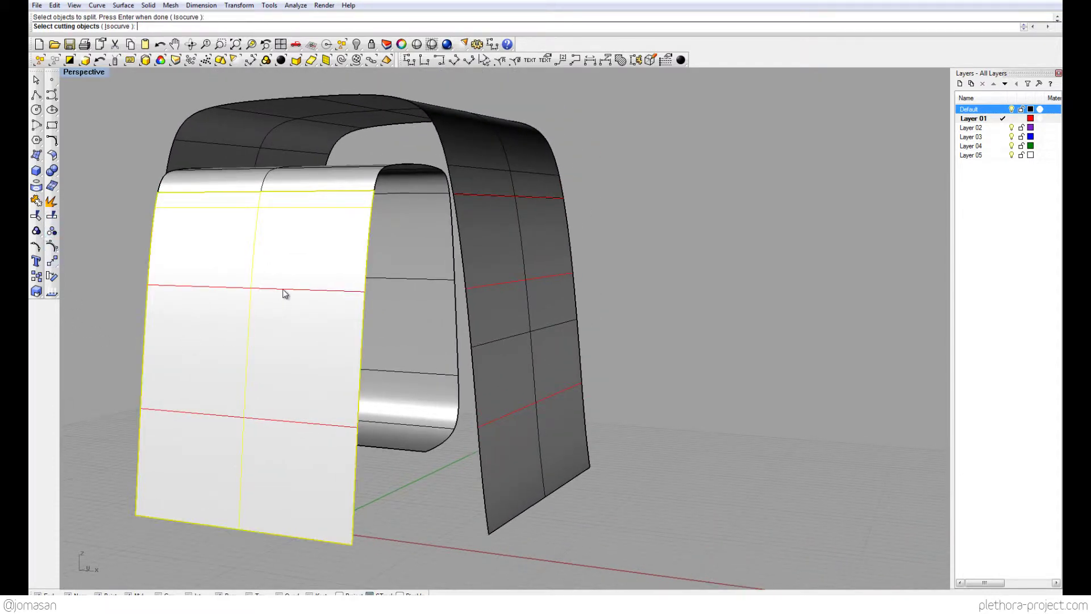
{"action": "left_click", "coordinate": [284, 292]}
{"action": "key", "text": "Return"}
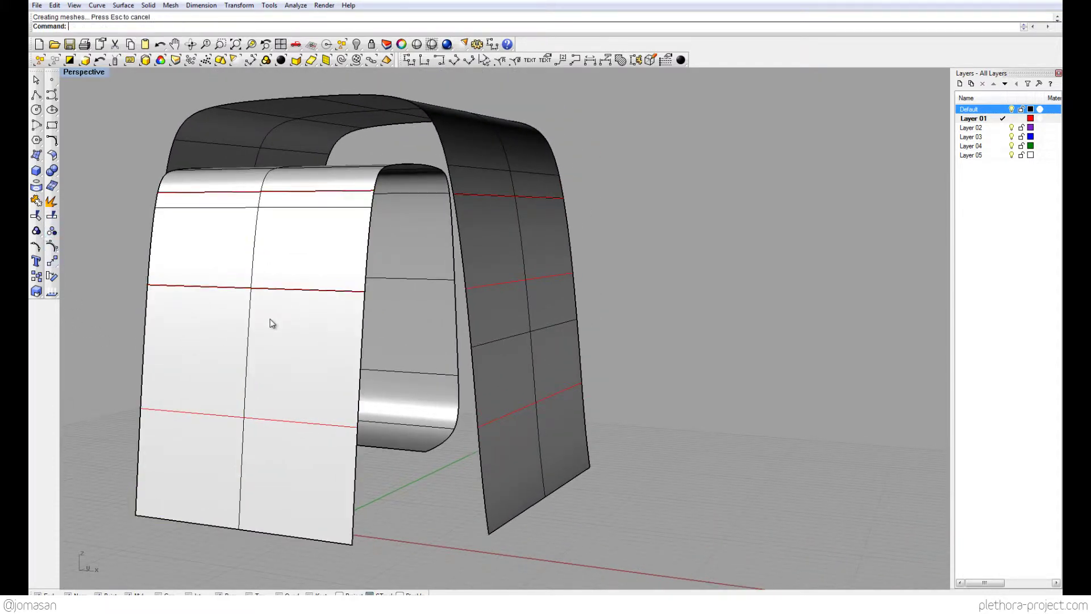
{"action": "key", "text": "Return"}
{"action": "left_click", "coordinate": [266, 416]}
{"action": "key", "text": "Return"}
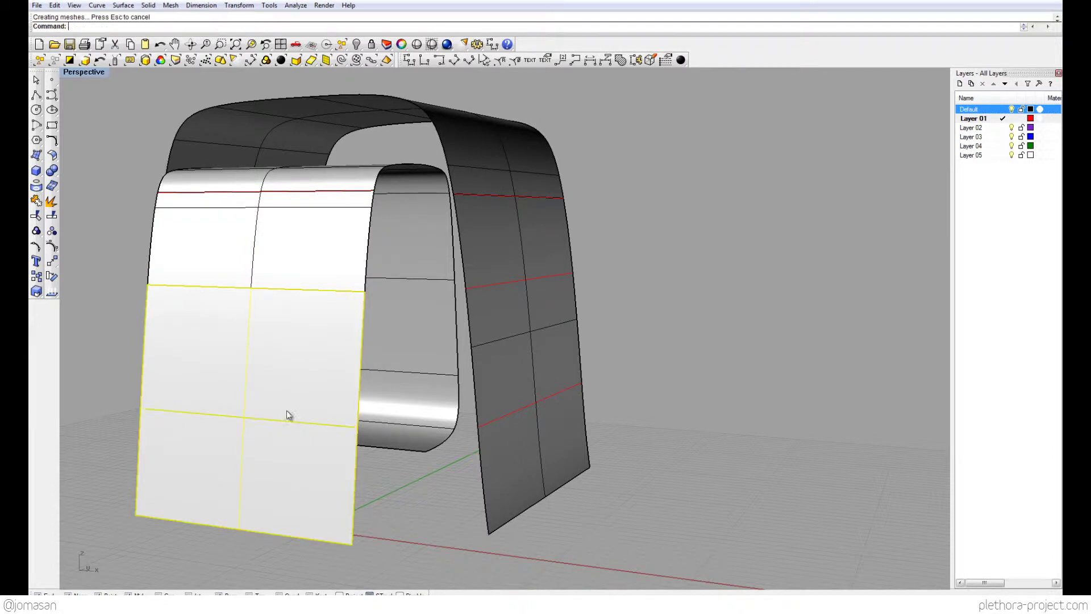
Split the dark surface along its red lines into separate bands
{"action": "left_click", "coordinate": [509, 387]}
{"action": "key", "text": "Return"}
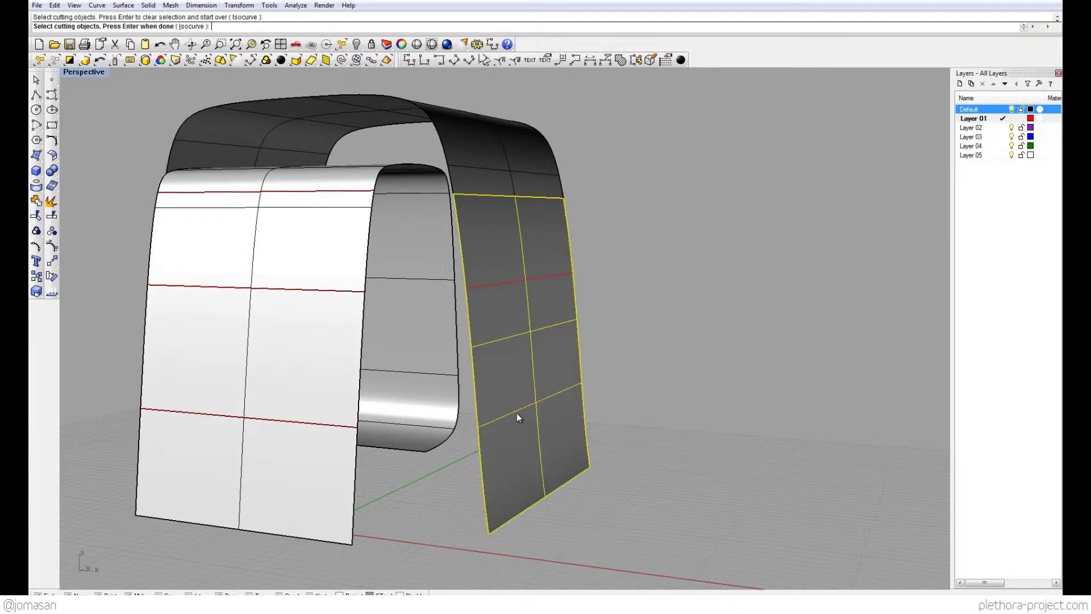
{"action": "key", "text": "Return"}
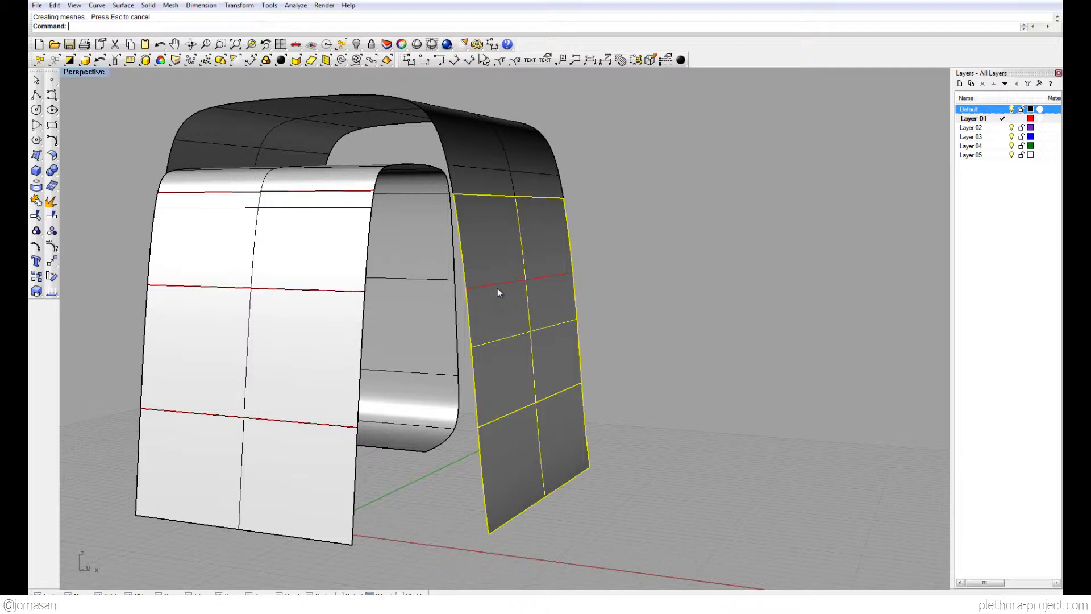
{"action": "key", "text": "Return"}
{"action": "left_click", "coordinate": [501, 284]}
{"action": "key", "text": "Return"}
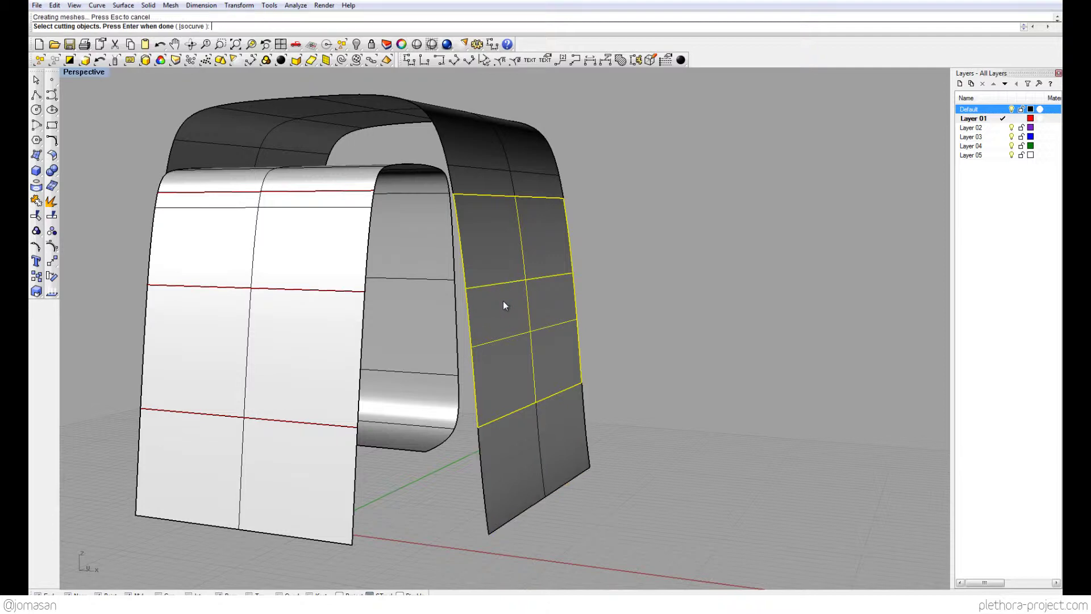
Click each dark arch piece to confirm the bands are separate
{"action": "right_click_drag", "start_coordinate": [667, 312], "coordinate": [457, 342]}
{"action": "left_click", "coordinate": [467, 258]}
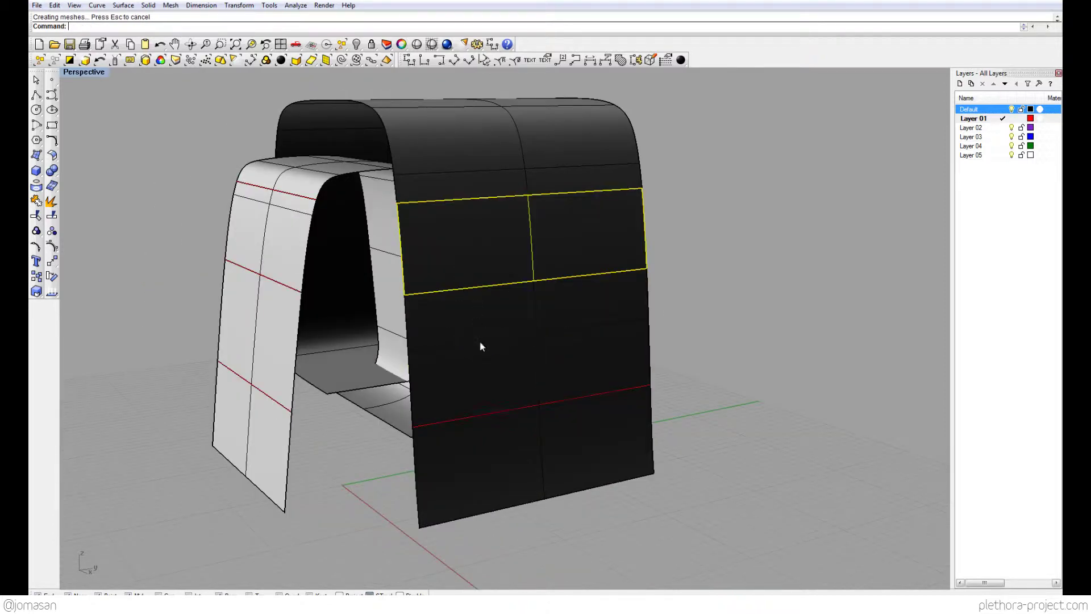
{"action": "left_click", "coordinate": [480, 343]}
{"action": "left_click", "coordinate": [491, 440]}
{"action": "left_click", "coordinate": [469, 261]}
{"action": "left_click", "coordinate": [463, 186]}
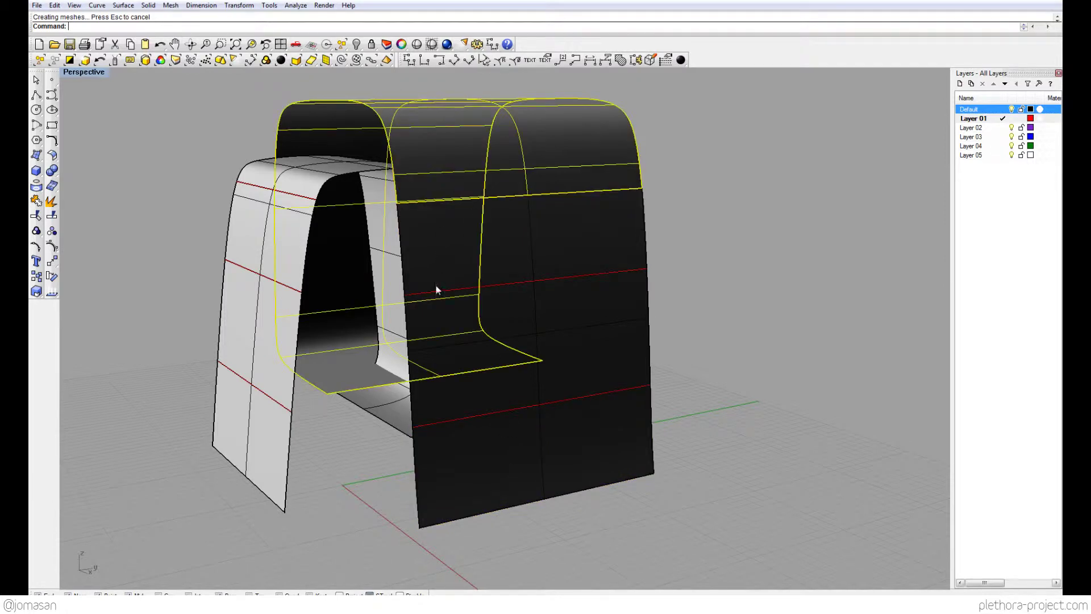
{"action": "right_click_drag", "start_coordinate": [435, 285], "coordinate": [522, 277]}
{"action": "left_click", "coordinate": [827, 215]}
Check the white surface's upper, middle and bottom pieces from several angles
{"action": "right_click_drag", "start_coordinate": [352, 293], "coordinate": [442, 228]}
{"action": "left_click", "coordinate": [442, 228]}
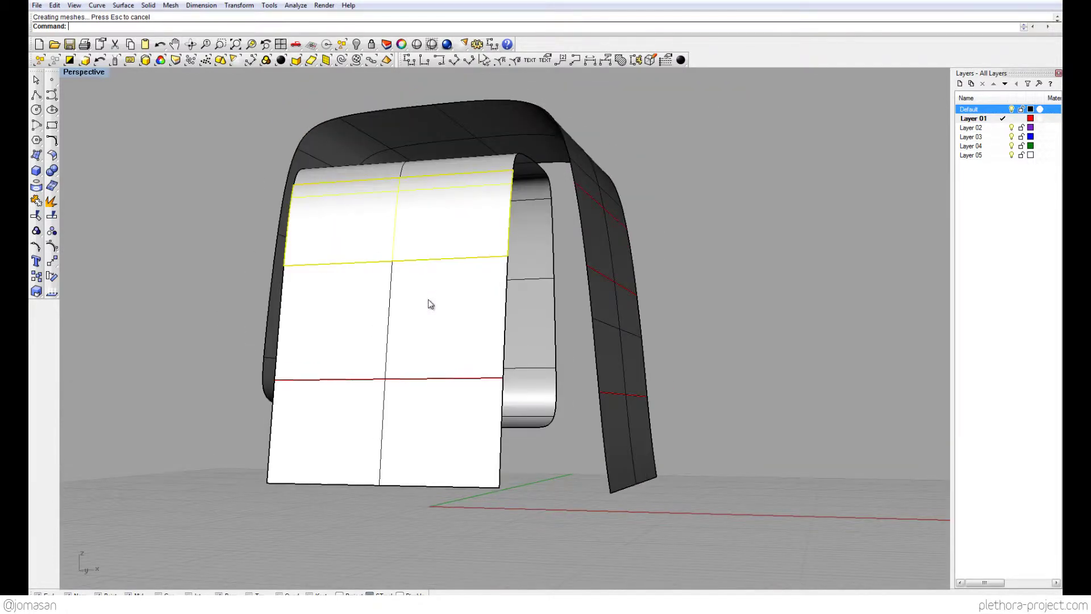
{"action": "left_click", "coordinate": [427, 307]}
{"action": "right_click_drag", "start_coordinate": [427, 307], "coordinate": [393, 397]}
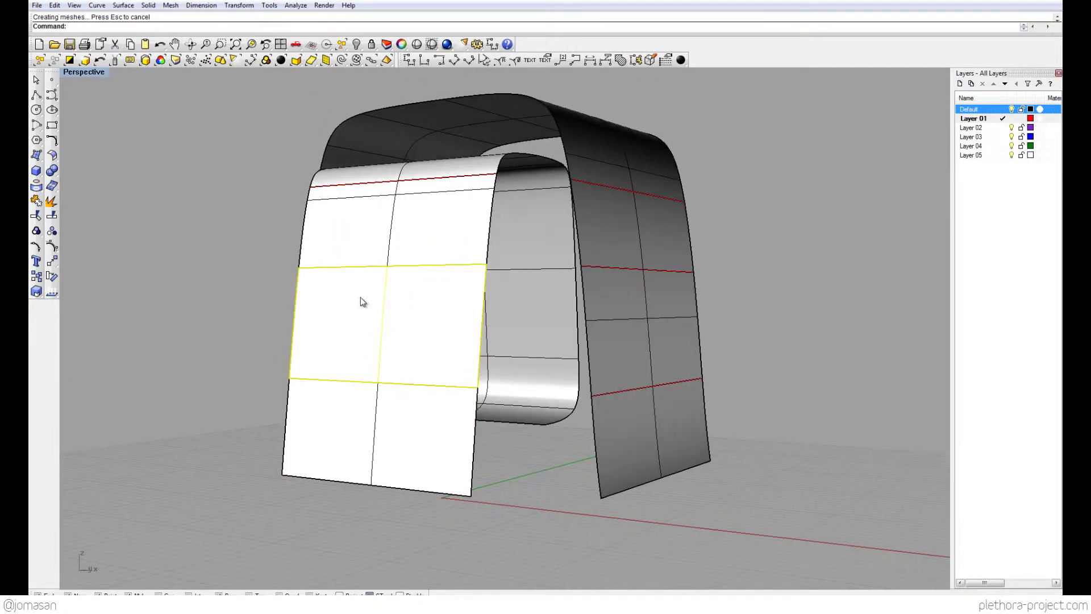
{"action": "right_click_drag", "start_coordinate": [361, 301], "coordinate": [569, 401]}
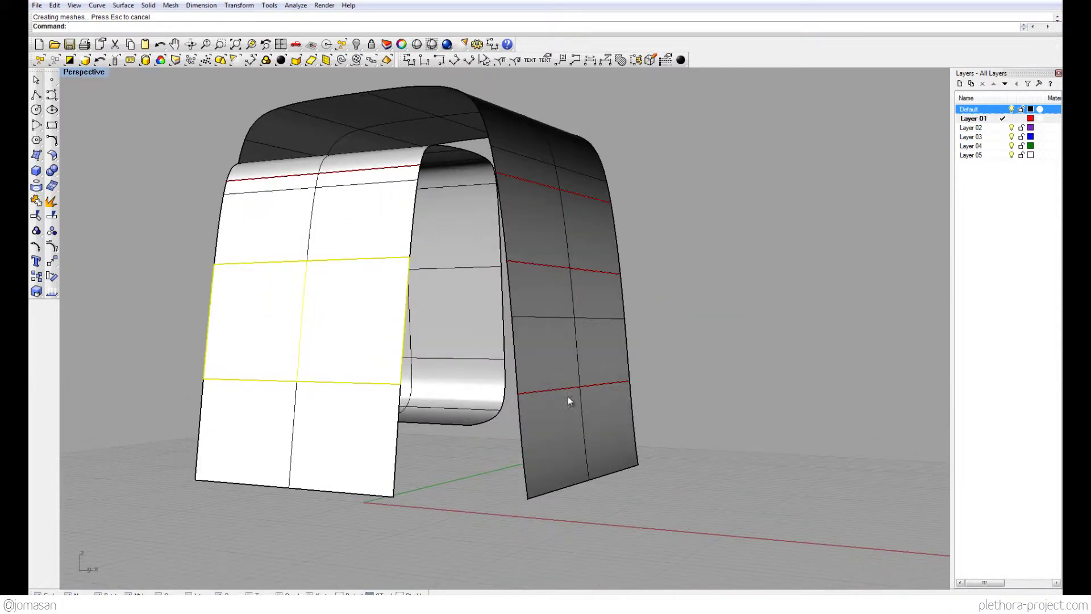
{"action": "key", "text": "Escape"}
{"action": "right_click_drag", "start_coordinate": [483, 233], "coordinate": [389, 280], "text": "shift"}
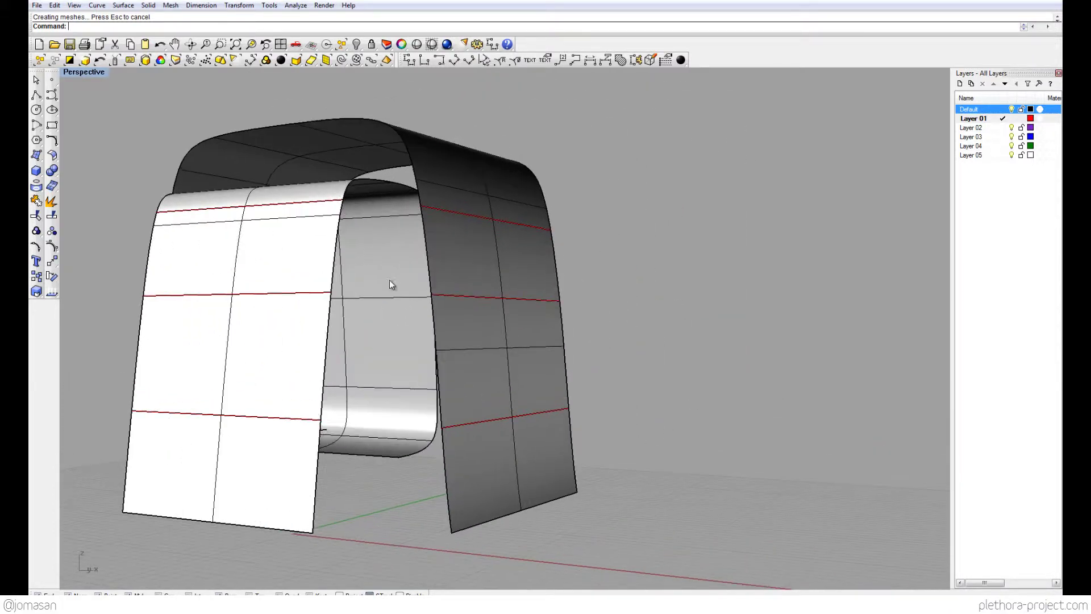
{"action": "left_click", "coordinate": [286, 476]}
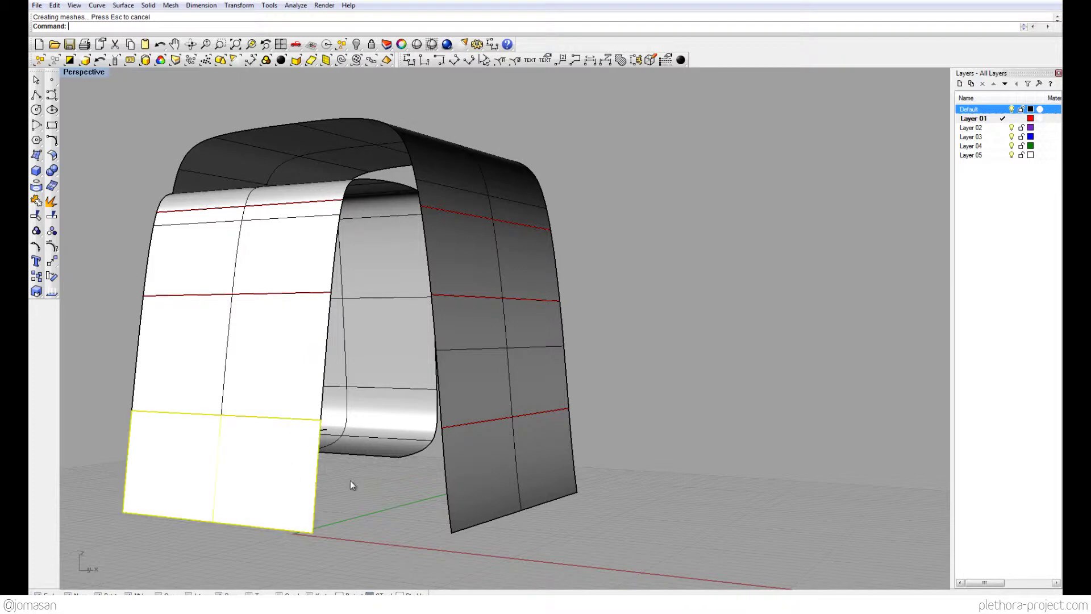
{"action": "left_click", "coordinate": [455, 479]}
{"action": "right_click_drag", "start_coordinate": [446, 450], "coordinate": [428, 467], "text": "shift"}
{"action": "left_click", "coordinate": [428, 467]}
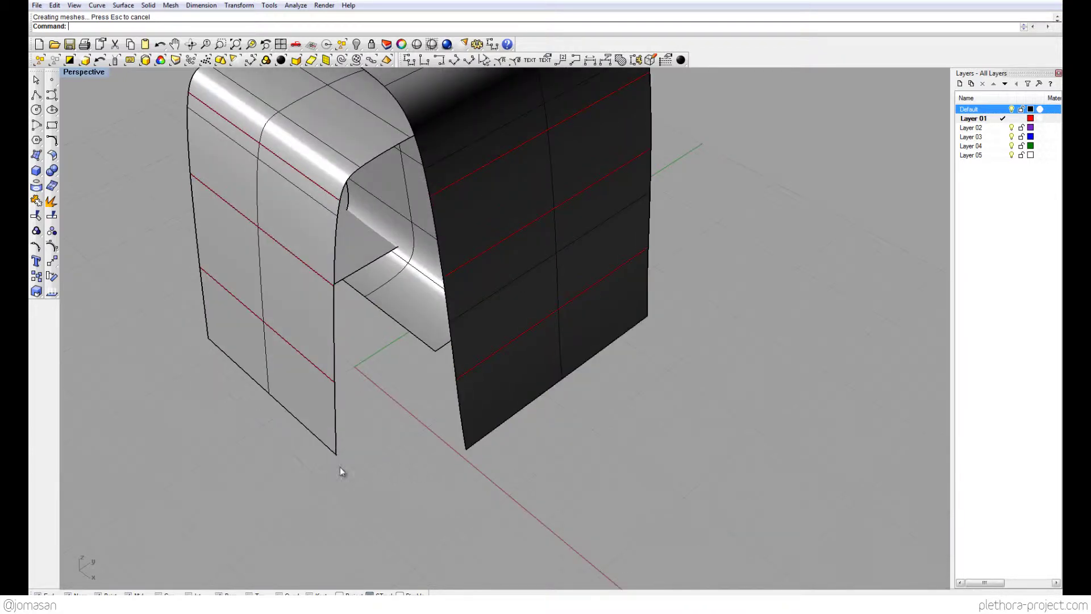
{"action": "right_click_drag", "start_coordinate": [340, 466], "coordinate": [336, 418]}
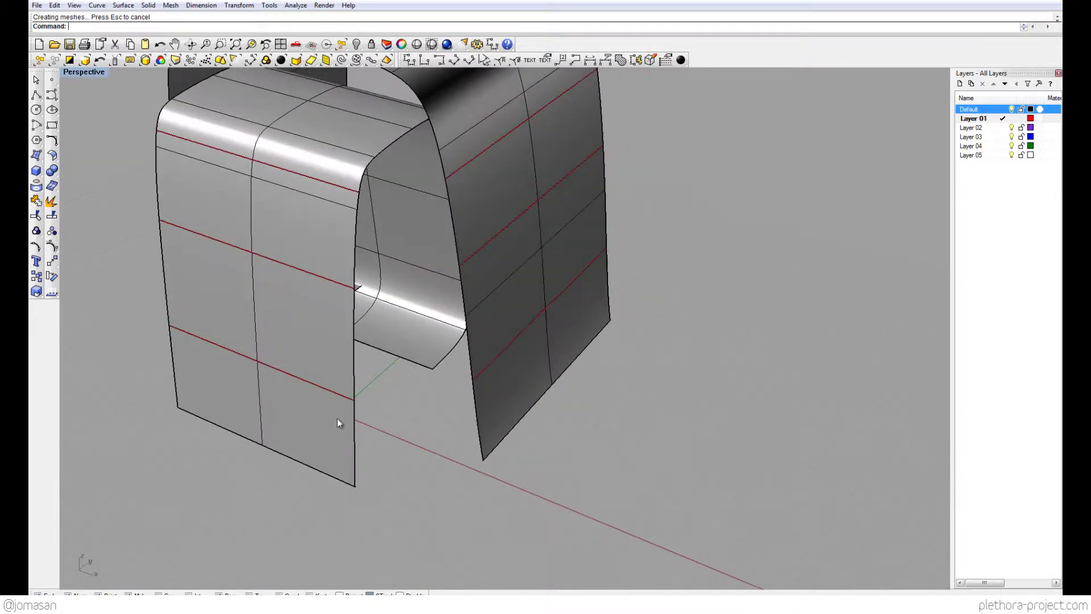
Draw a straight line along the bottom edge between the two corners
{"action": "left_click", "coordinate": [37, 95]}
{"action": "left_click", "coordinate": [177, 407]}
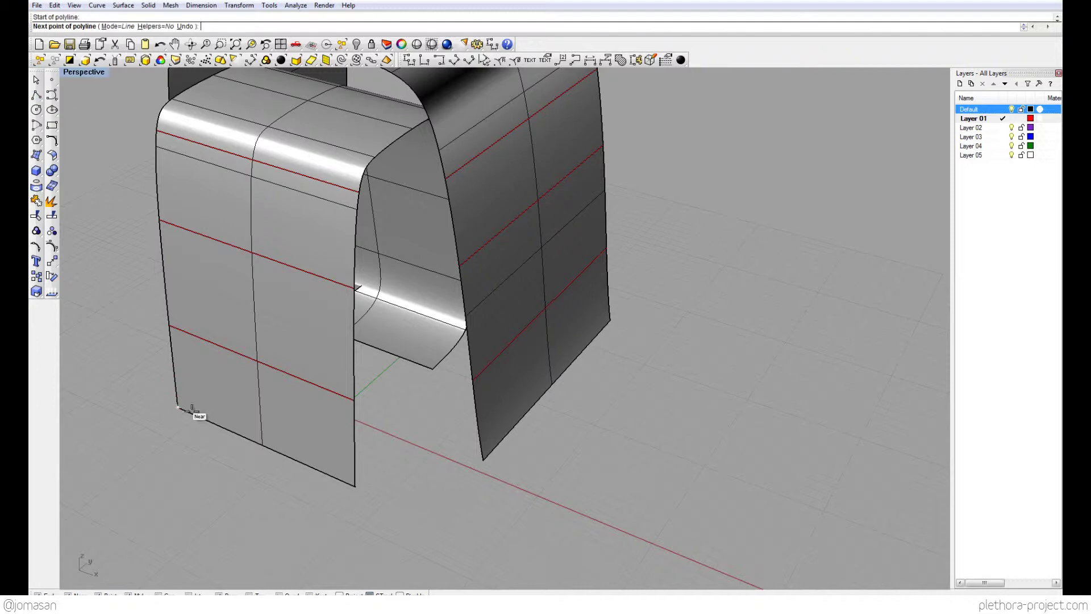
{"action": "left_click", "coordinate": [355, 483]}
{"action": "key", "text": "Return"}
{"action": "right_click_drag", "start_coordinate": [327, 319], "coordinate": [361, 328]}
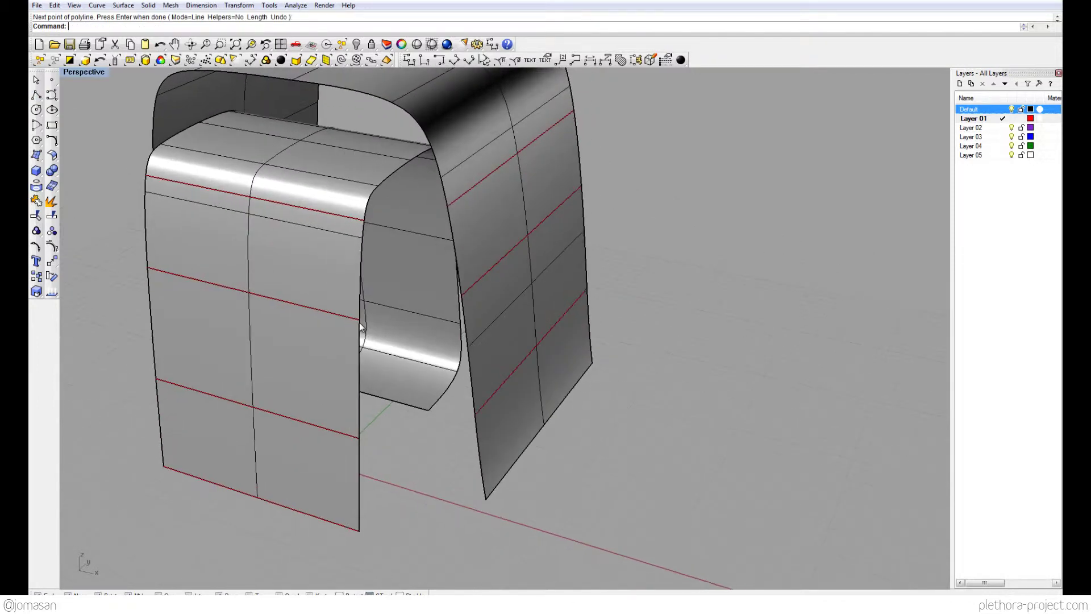
Run BlendCrv to bridge the upper red lines of the white and dark surfaces
{"action": "type", "text": "Ble"}
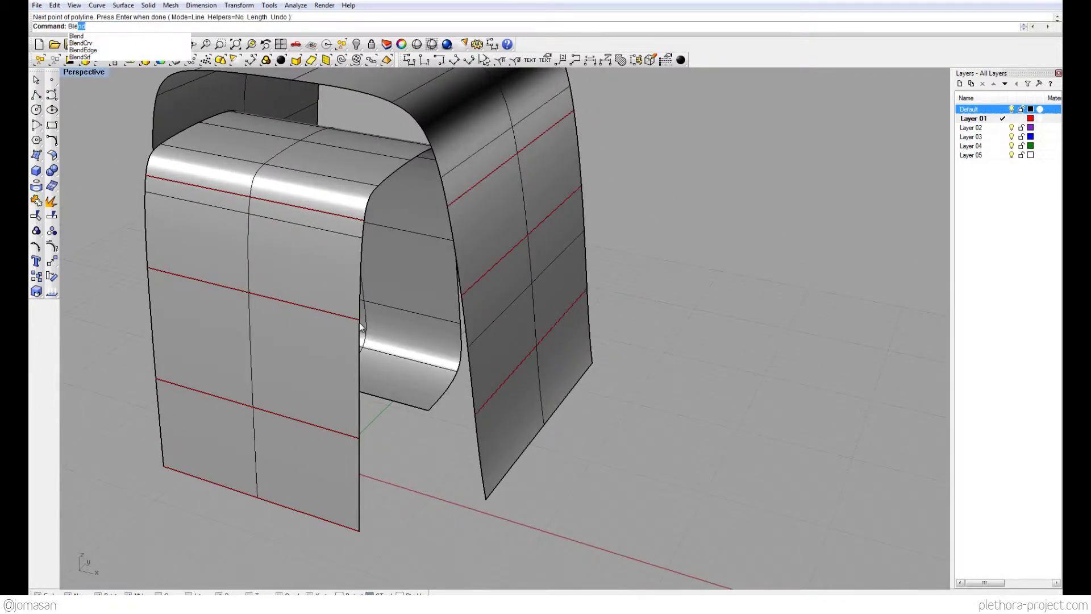
{"action": "key", "text": "Down"}
{"action": "key", "text": "Return"}
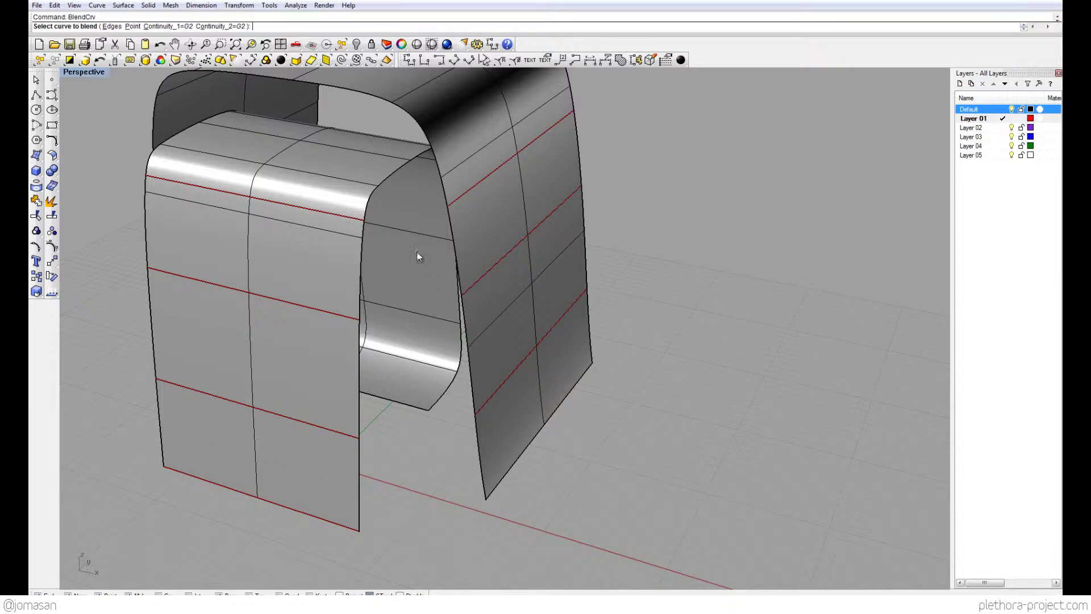
{"action": "left_click", "coordinate": [358, 220]}
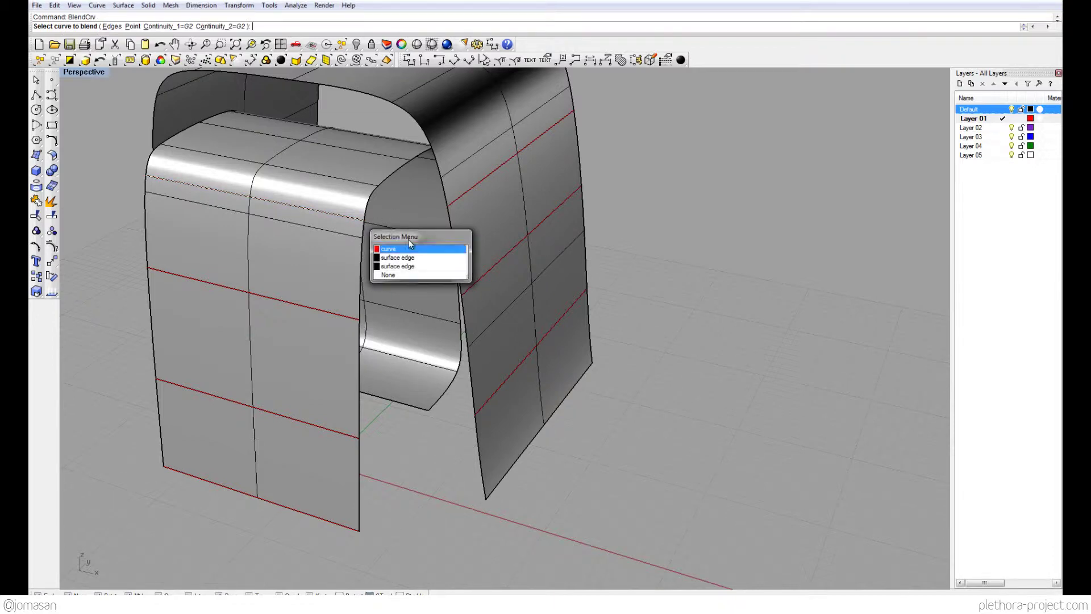
{"action": "left_click", "coordinate": [408, 246]}
{"action": "left_click", "coordinate": [455, 203]}
{"action": "left_click", "coordinate": [492, 234]}
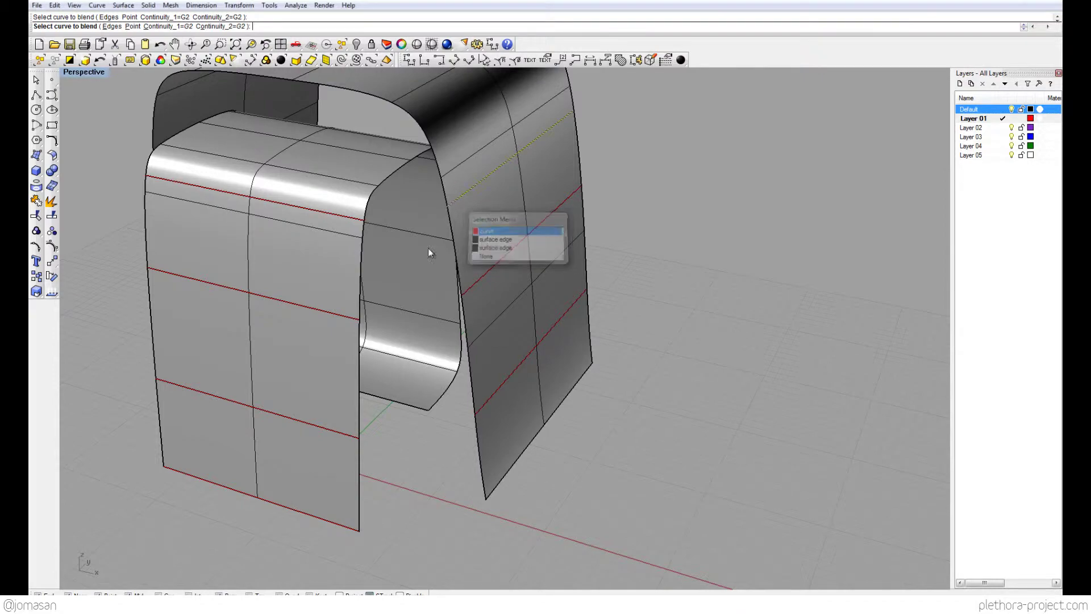
Create a second G2 blend curve between the lower red lines of both surfaces
{"action": "right_click_drag", "start_coordinate": [426, 260], "coordinate": [377, 322]}
{"action": "scroll", "coordinate": [377, 322], "scroll_direction": "up", "scroll_amount": 5}
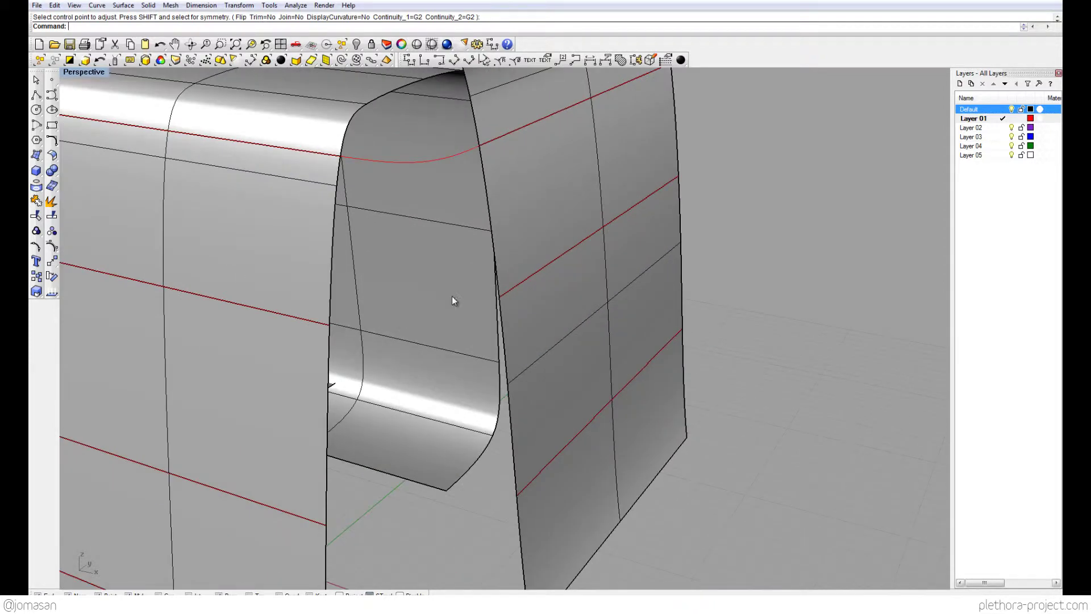
{"action": "right_click_drag", "start_coordinate": [451, 295], "coordinate": [303, 398]}
{"action": "scroll", "coordinate": [470, 298], "scroll_direction": "down", "scroll_amount": 5}
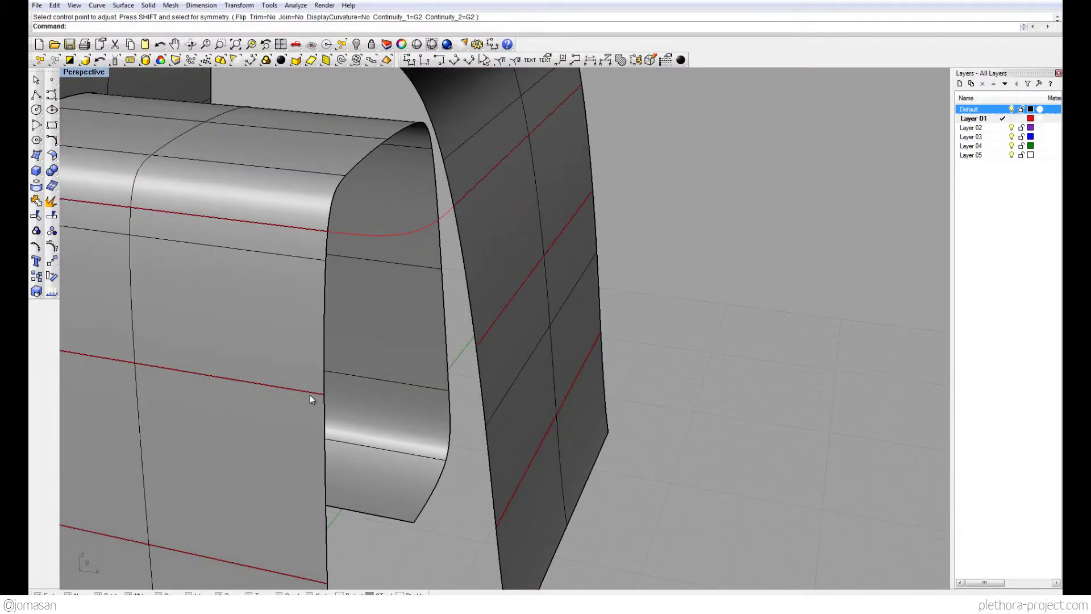
{"action": "left_click", "coordinate": [311, 398]}
{"action": "left_click", "coordinate": [346, 419]}
{"action": "left_click", "coordinate": [484, 339]}
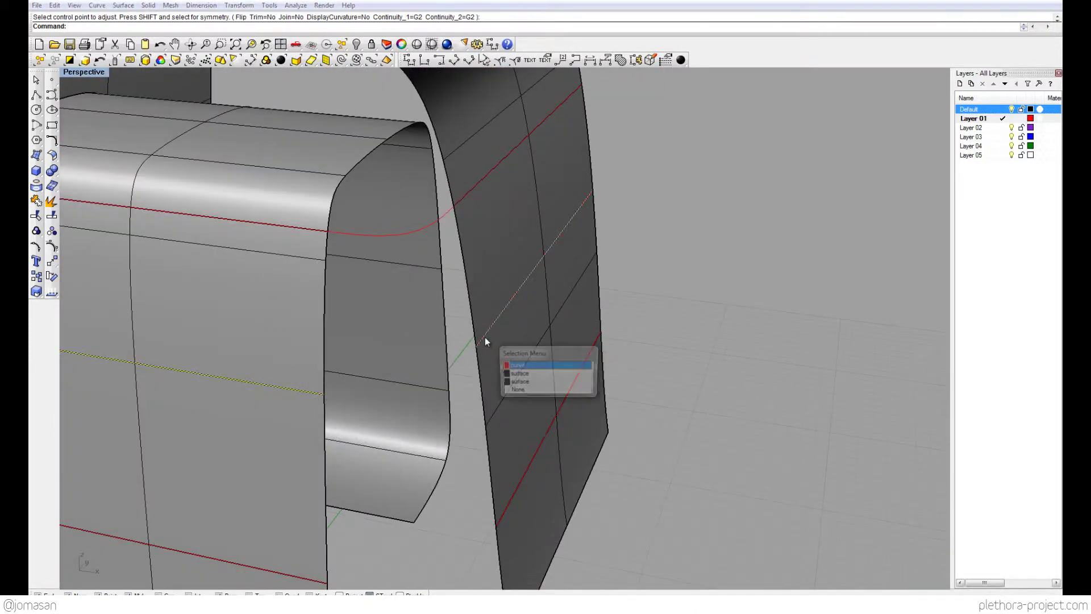
{"action": "left_click", "coordinate": [518, 367]}
{"action": "right_click", "coordinate": [481, 359]}
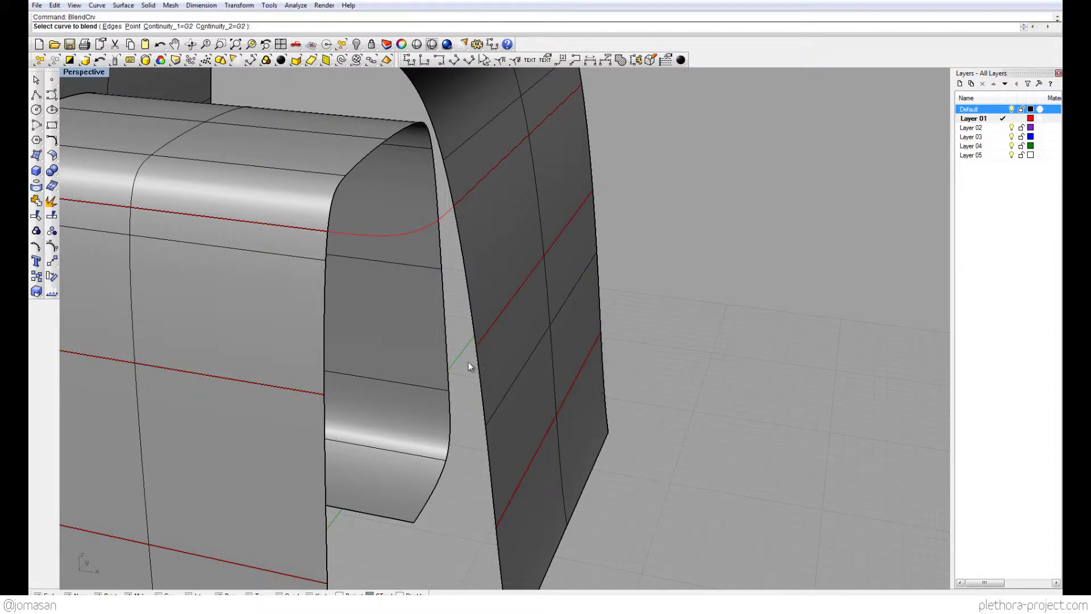
{"action": "left_click", "coordinate": [307, 394]}
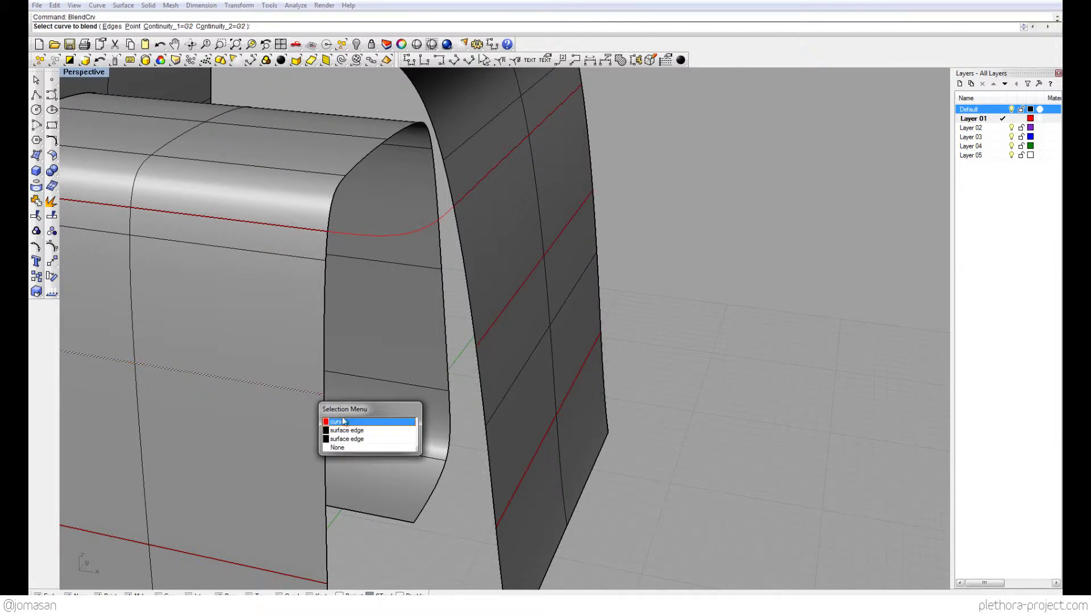
{"action": "left_click", "coordinate": [485, 338]}
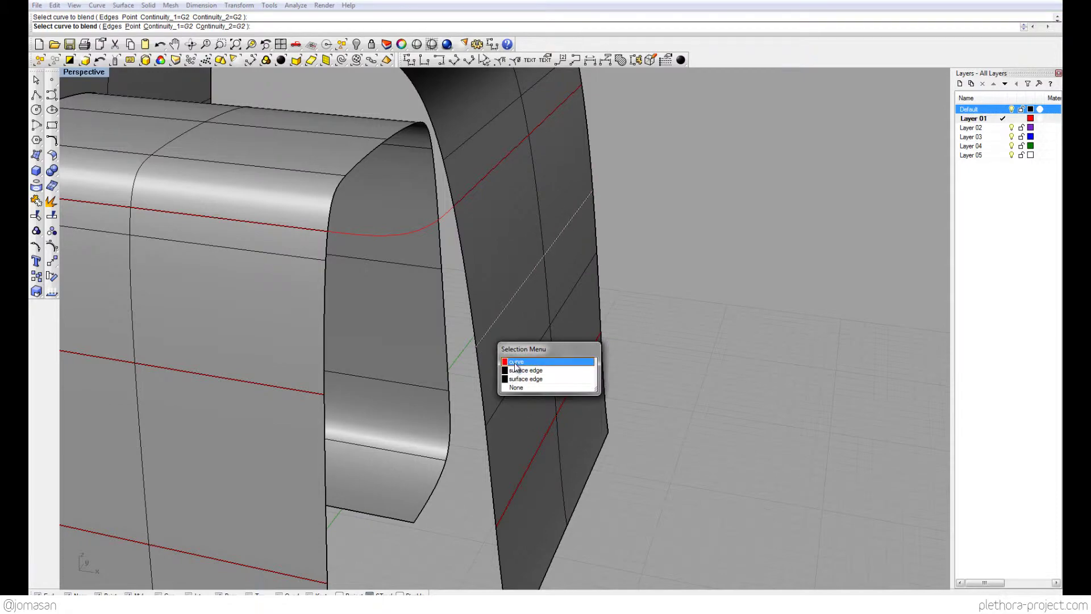
{"action": "left_click", "coordinate": [511, 359]}
{"action": "key", "text": "Return"}
Select the upper and lower blend curves together
{"action": "right_click_drag", "start_coordinate": [463, 404], "coordinate": [321, 230]}
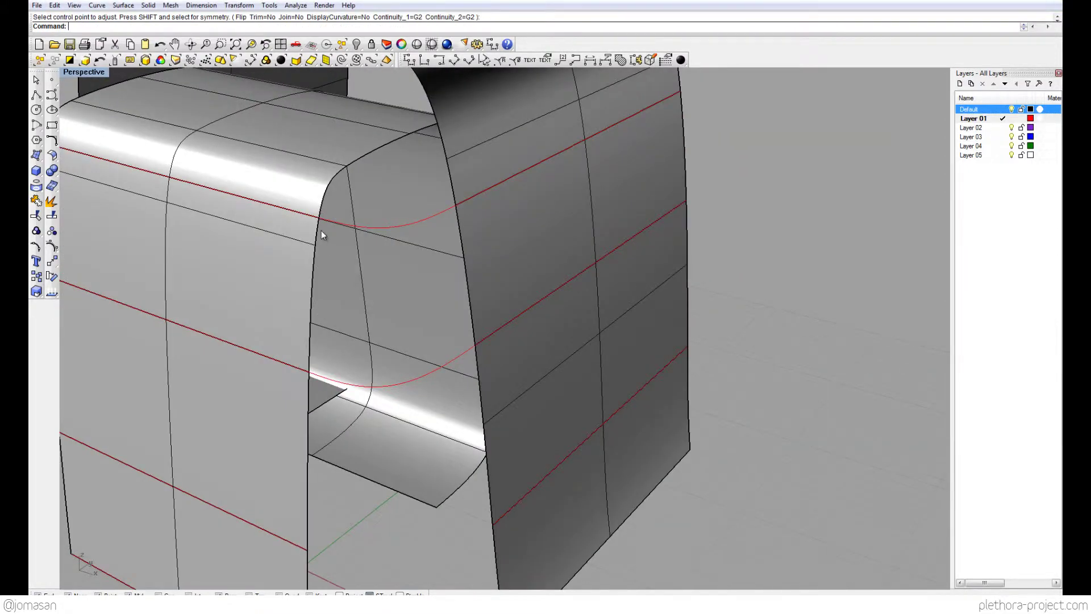
{"action": "scroll", "coordinate": [322, 230], "scroll_direction": "up", "scroll_amount": 3}
{"action": "left_click", "coordinate": [395, 229]}
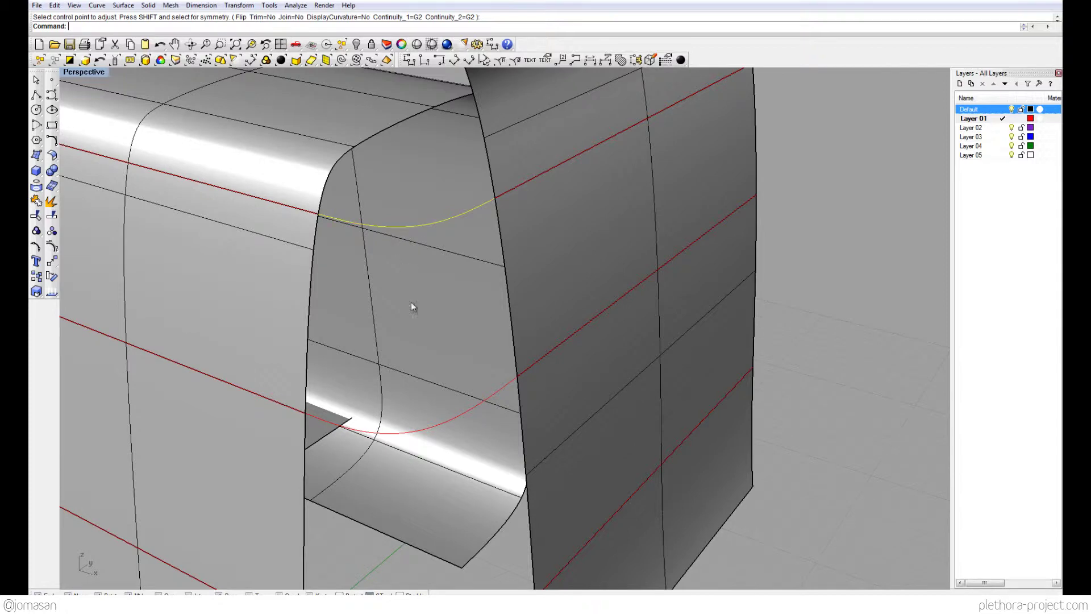
{"action": "left_click", "coordinate": [424, 430], "text": "shift"}
{"action": "type", "text": "Loft"}
{"action": "key", "text": "Return"}
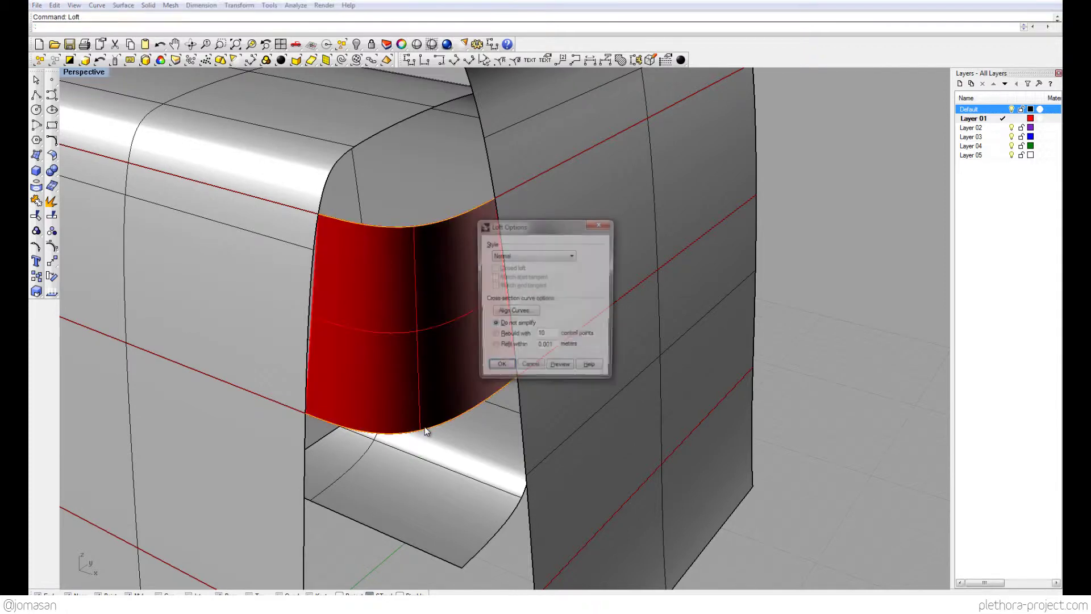
{"action": "left_click", "coordinate": [501, 370]}
{"action": "right_click_drag", "start_coordinate": [446, 361], "coordinate": [396, 159]}
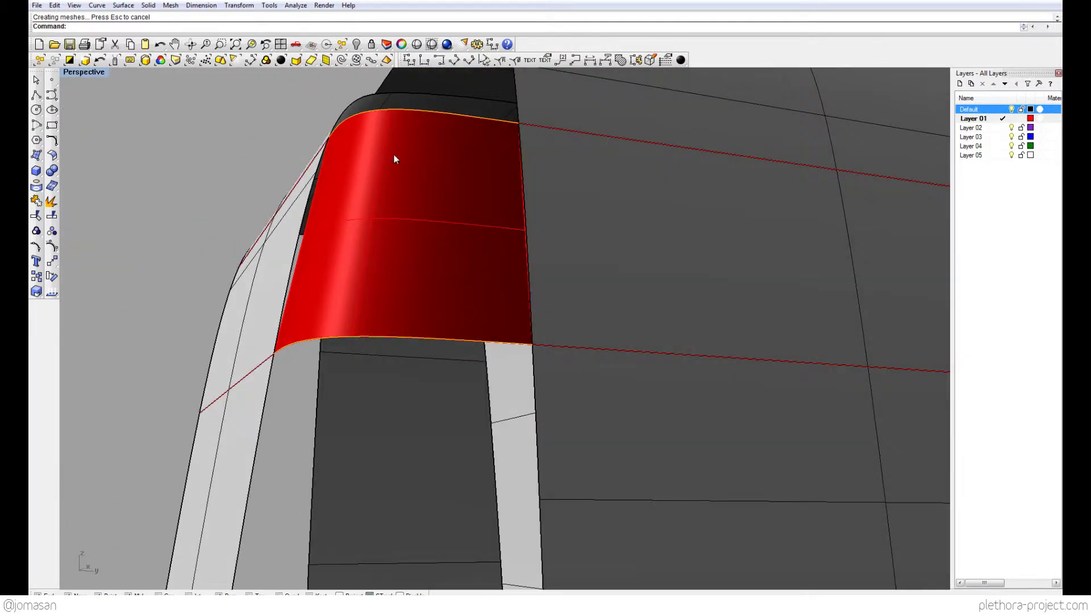
{"action": "mouse_move", "coordinate": [402, 270]}
{"action": "right_mouse_down"}
{"action": "mouse_move", "coordinate": [394, 312]}
{"action": "mouse_move", "coordinate": [364, 295]}
{"action": "right_mouse_up"}
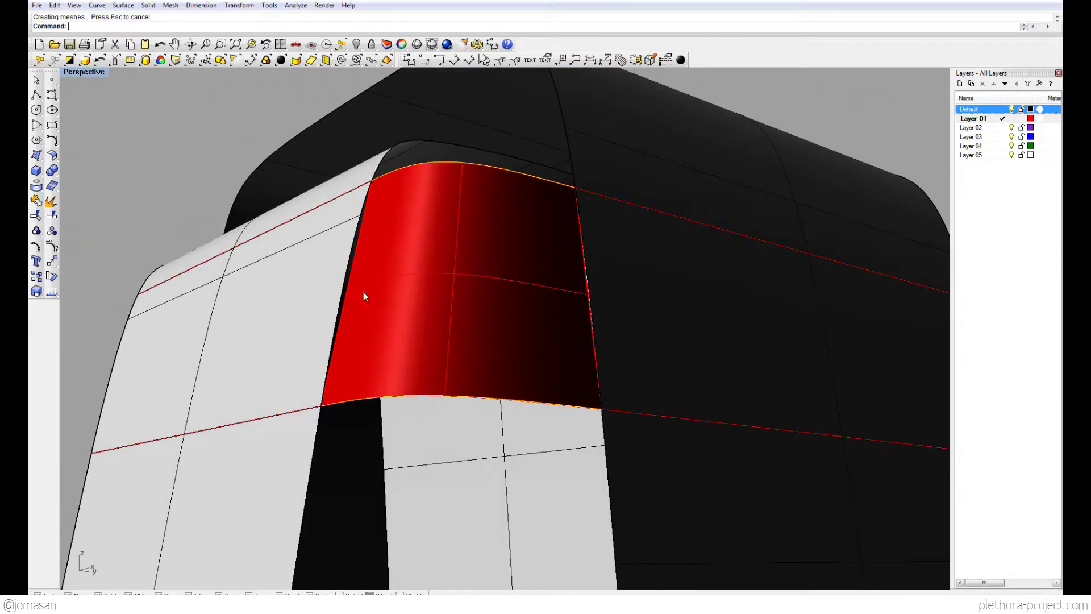
{"action": "right_click_drag", "start_coordinate": [579, 221], "coordinate": [307, 394]}
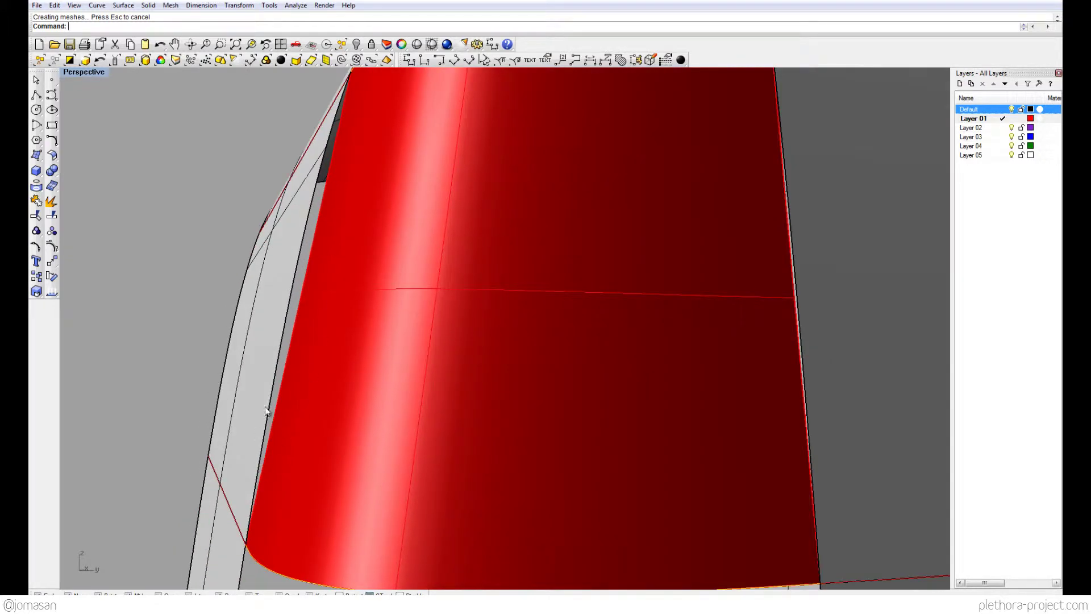
{"action": "right_click_drag", "start_coordinate": [312, 274], "coordinate": [397, 256]}
{"action": "scroll", "coordinate": [500, 264], "scroll_direction": "down", "scroll_amount": 6}
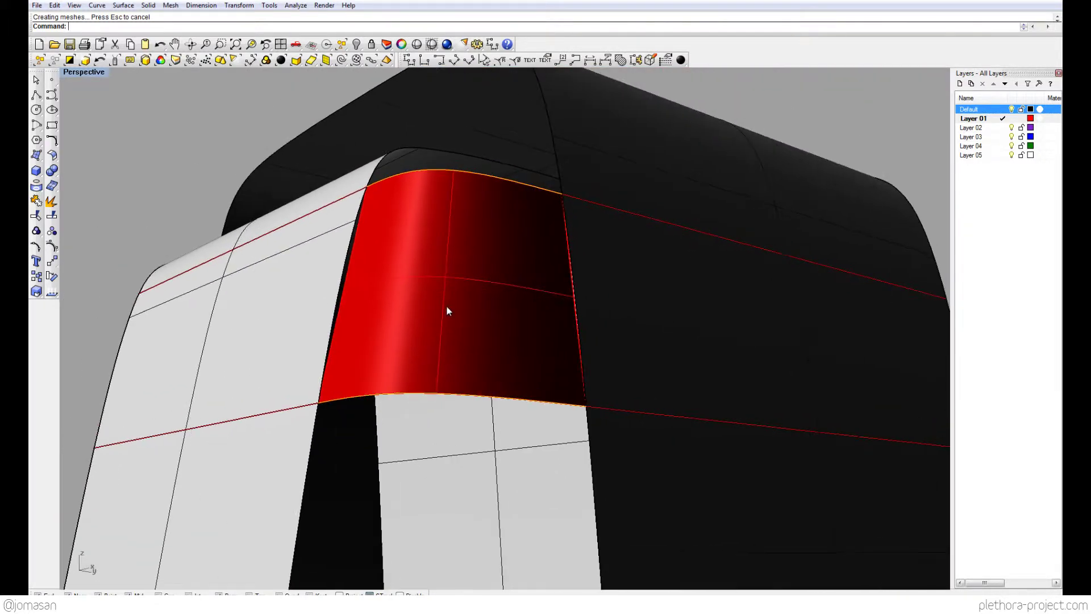
{"action": "left_click", "coordinate": [451, 307]}
{"action": "key", "text": "Delete"}
{"action": "right_click_drag", "start_coordinate": [353, 301], "coordinate": [427, 358]}
Duplicate the upper light panel band's border with DupBorder and delete an overlapping curve
{"action": "left_click", "coordinate": [427, 358]}
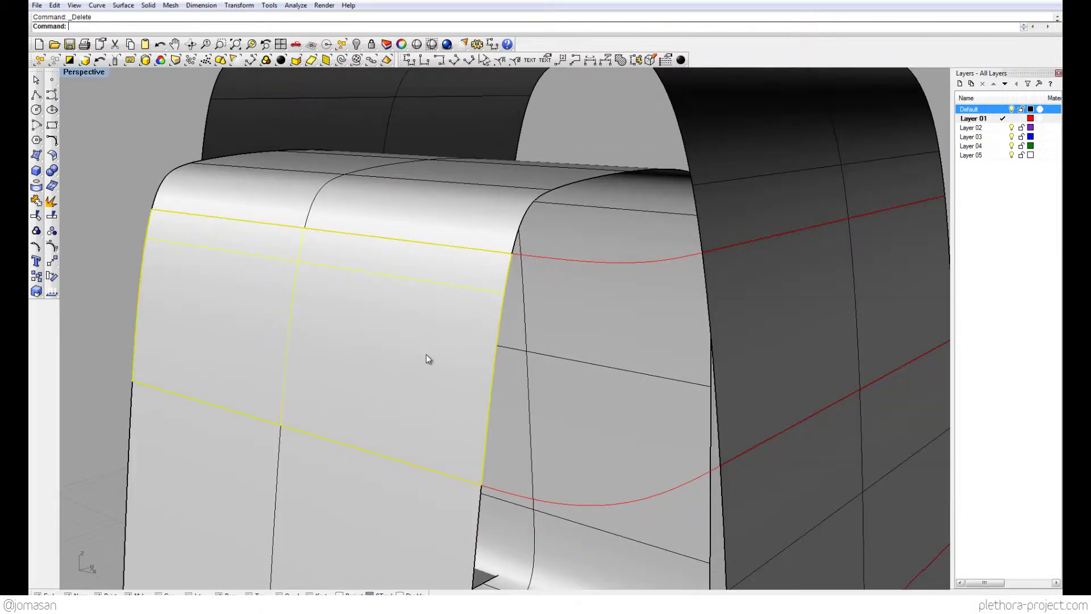
{"action": "type", "text": "DupBorder"}
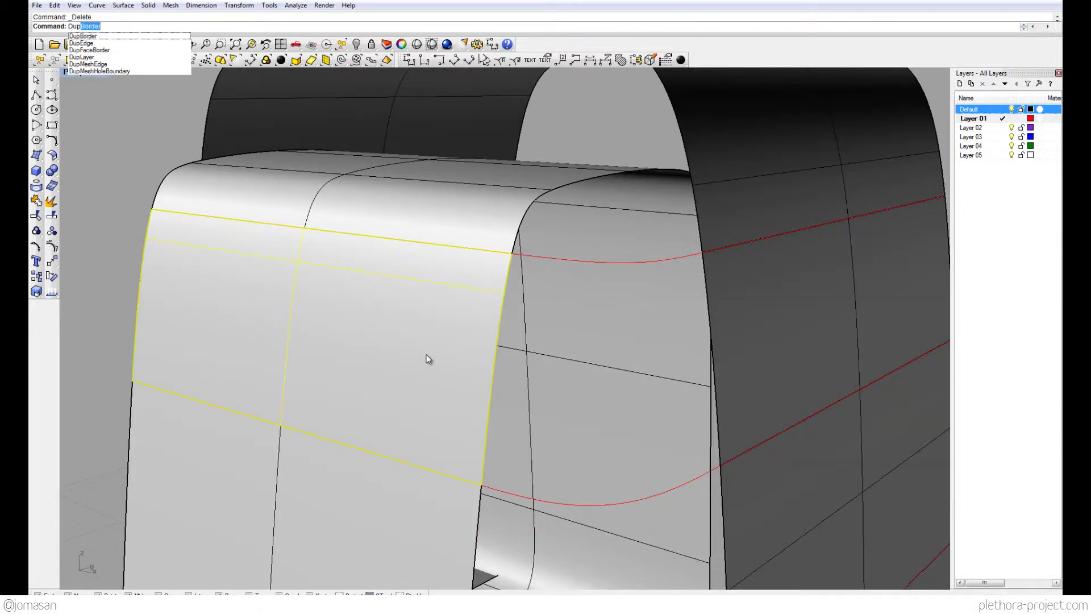
{"action": "key", "text": "Return"}
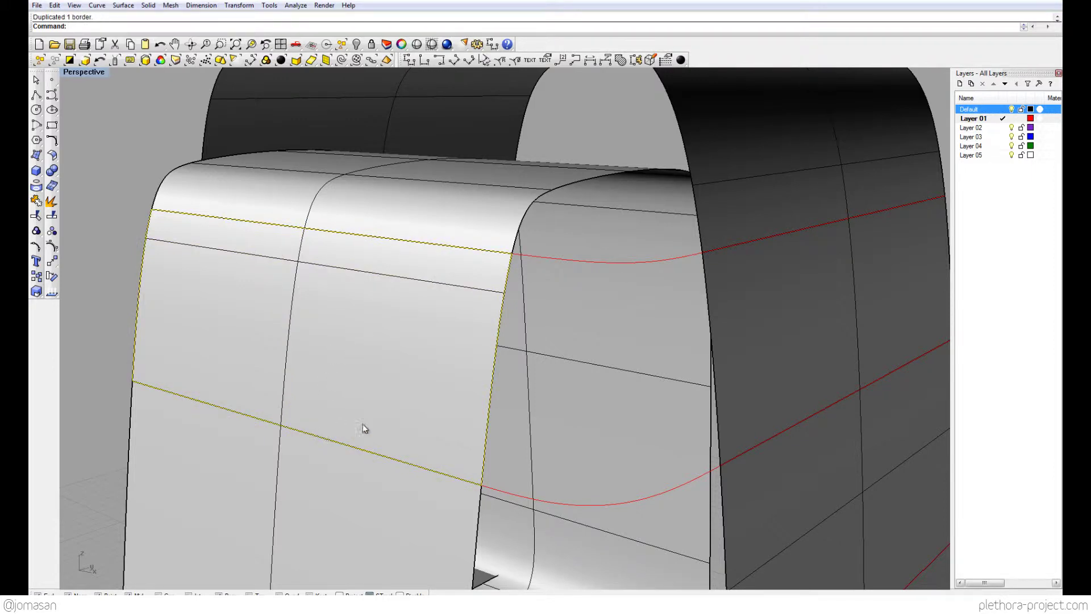
{"action": "left_click", "coordinate": [288, 229]}
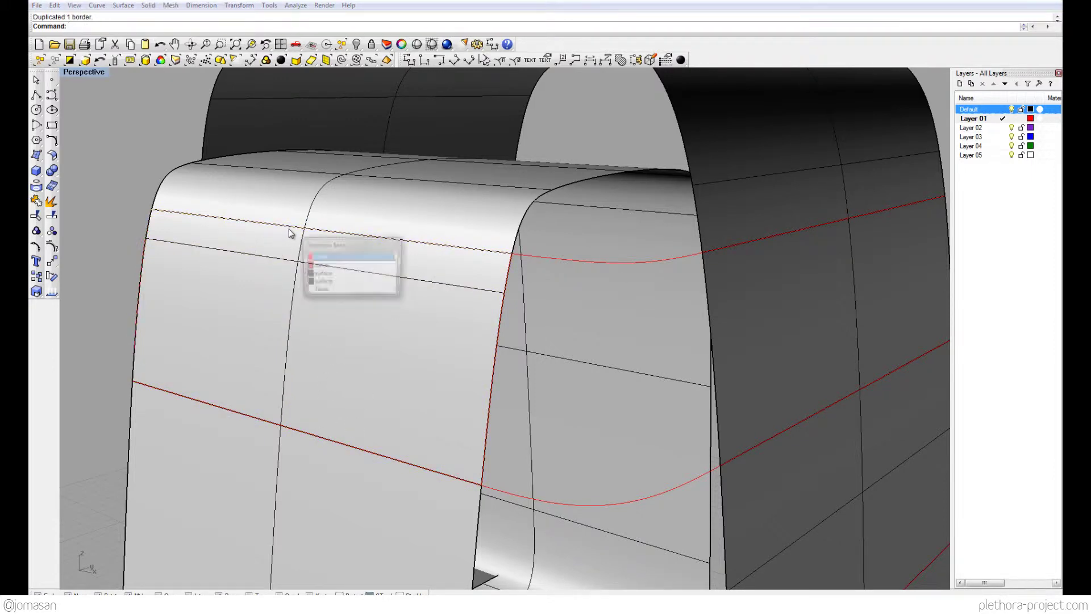
{"action": "left_click", "coordinate": [333, 258]}
{"action": "key", "text": "Delete"}
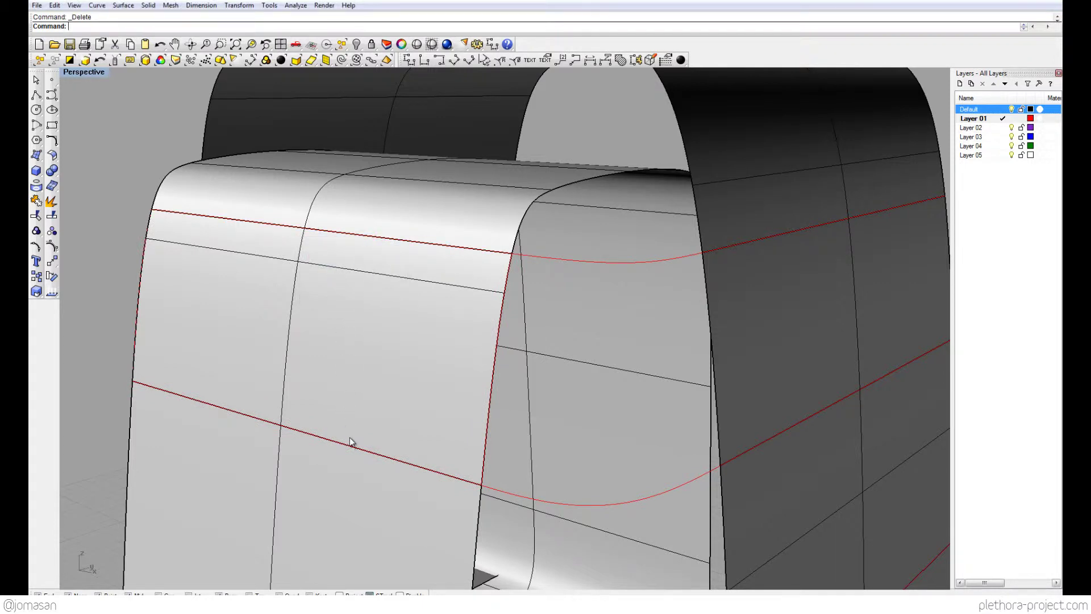
Explode the border curve into four segments and delete the duplicate curves
{"action": "left_click", "coordinate": [350, 444]}
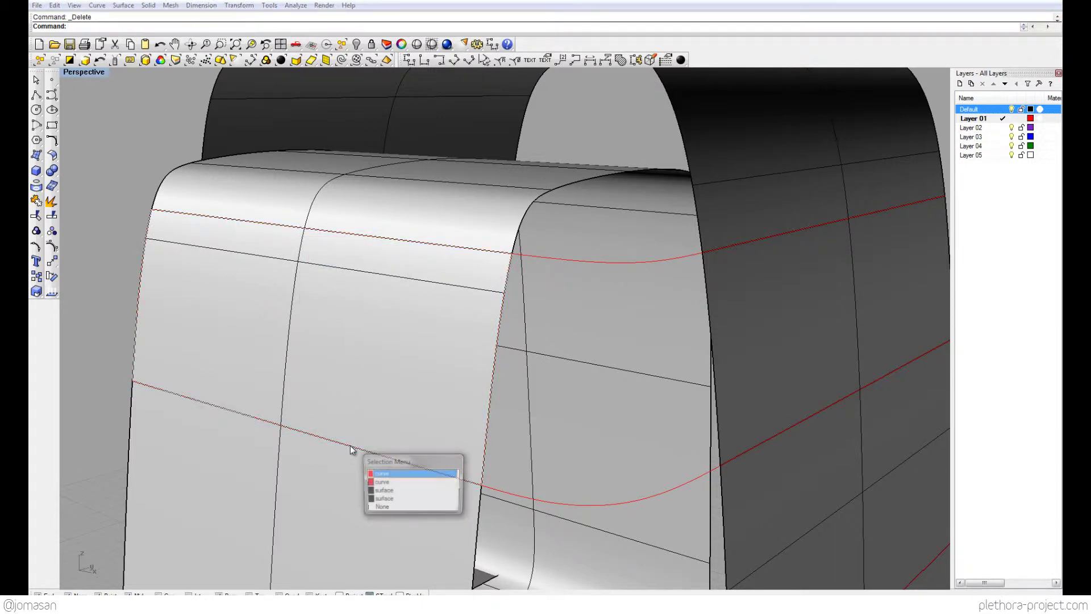
{"action": "left_click", "coordinate": [398, 475]}
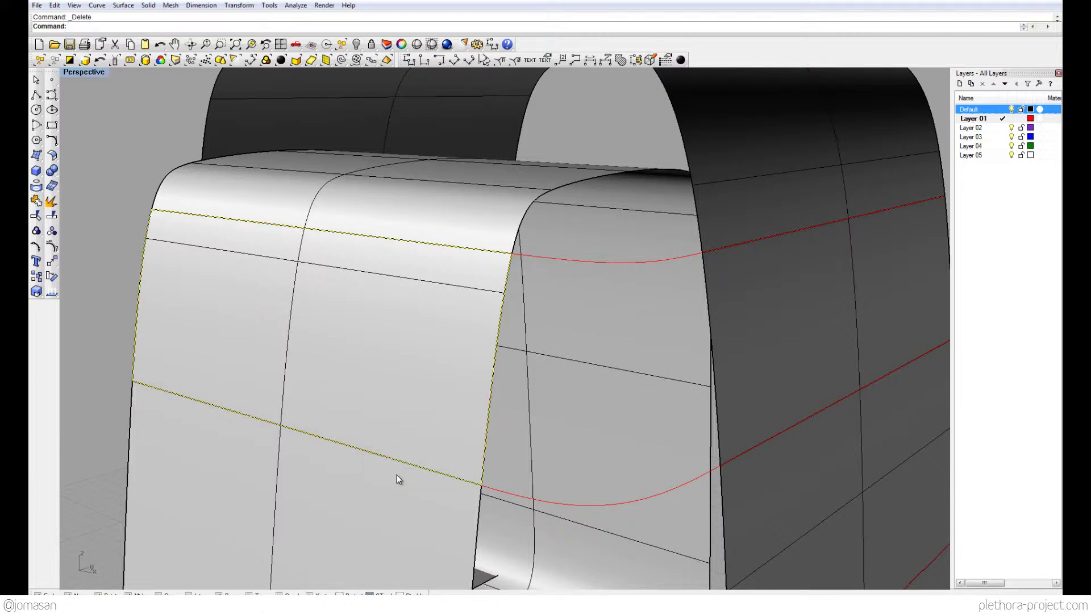
{"action": "left_click", "coordinate": [52, 215]}
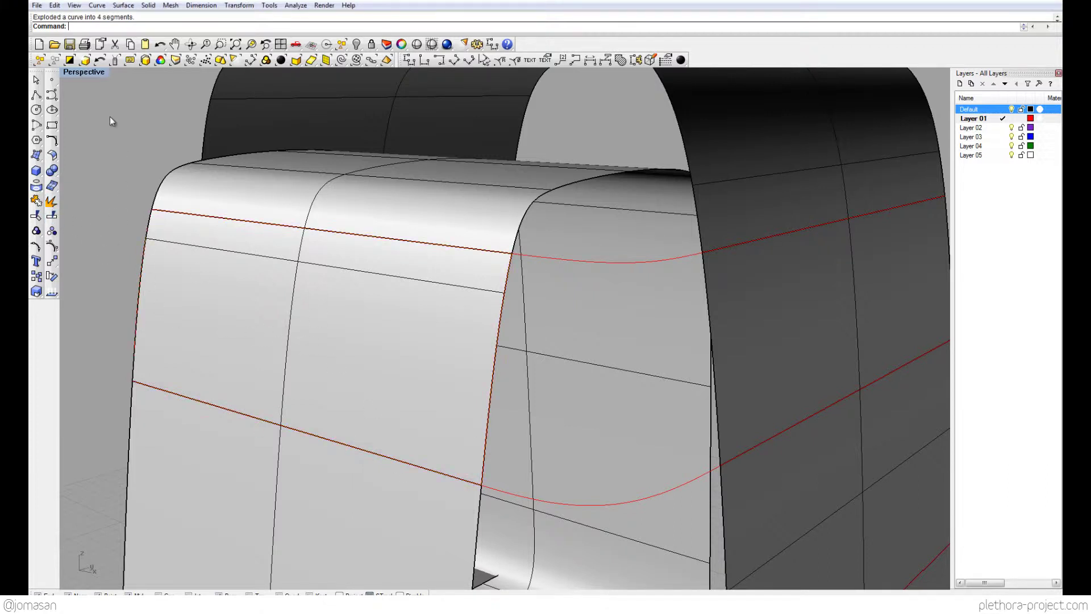
{"action": "left_click", "coordinate": [146, 60]}
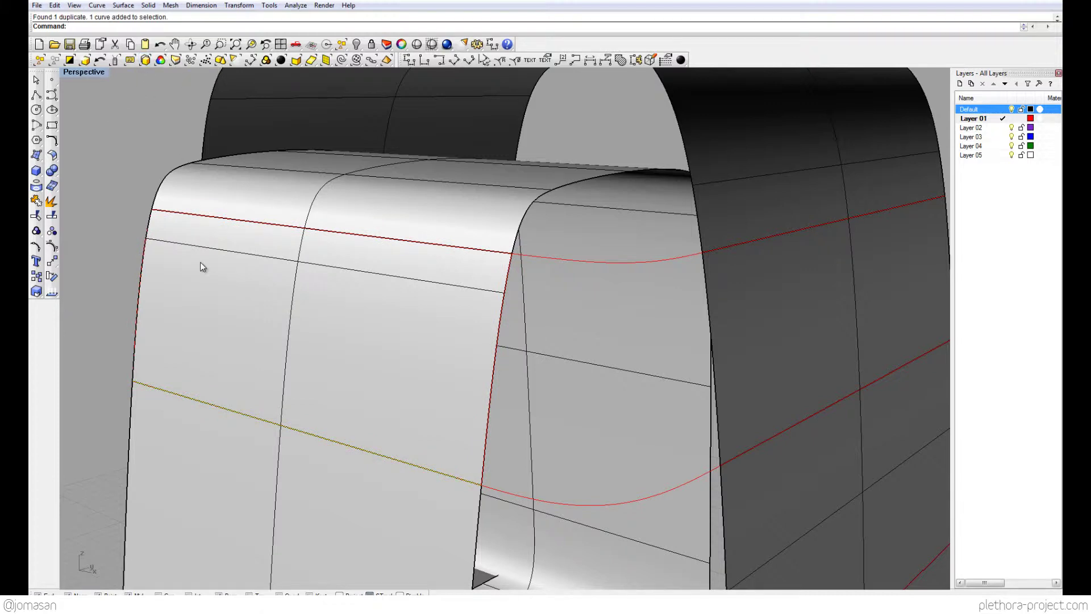
{"action": "key", "text": "Delete"}
Select the side edge curve from among the overlapping objects
{"action": "left_click", "coordinate": [336, 441]}
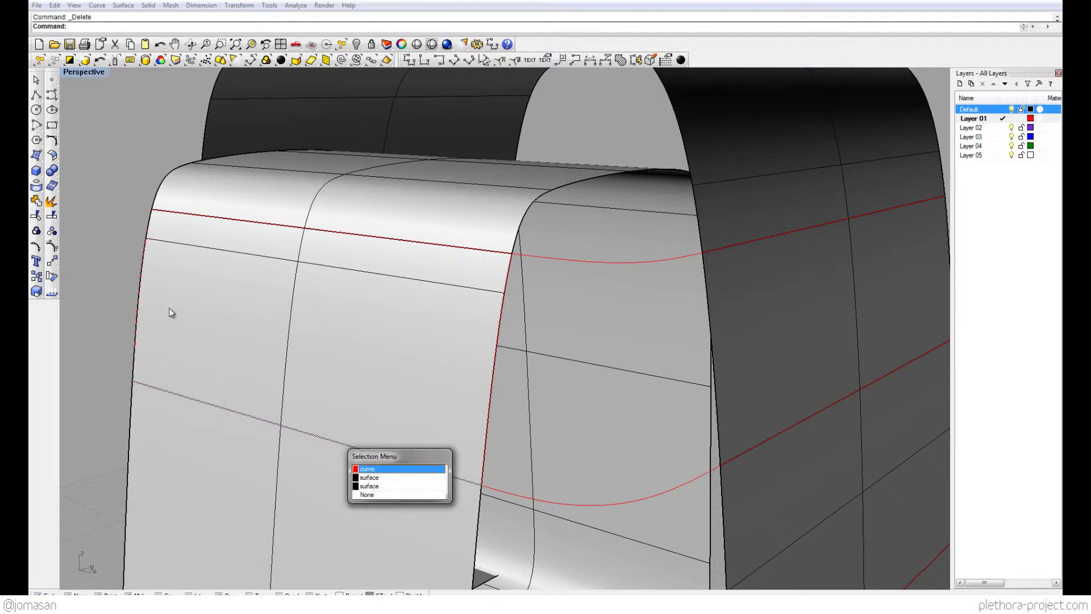
{"action": "key", "text": "Escape"}
{"action": "left_click", "coordinate": [500, 336]}
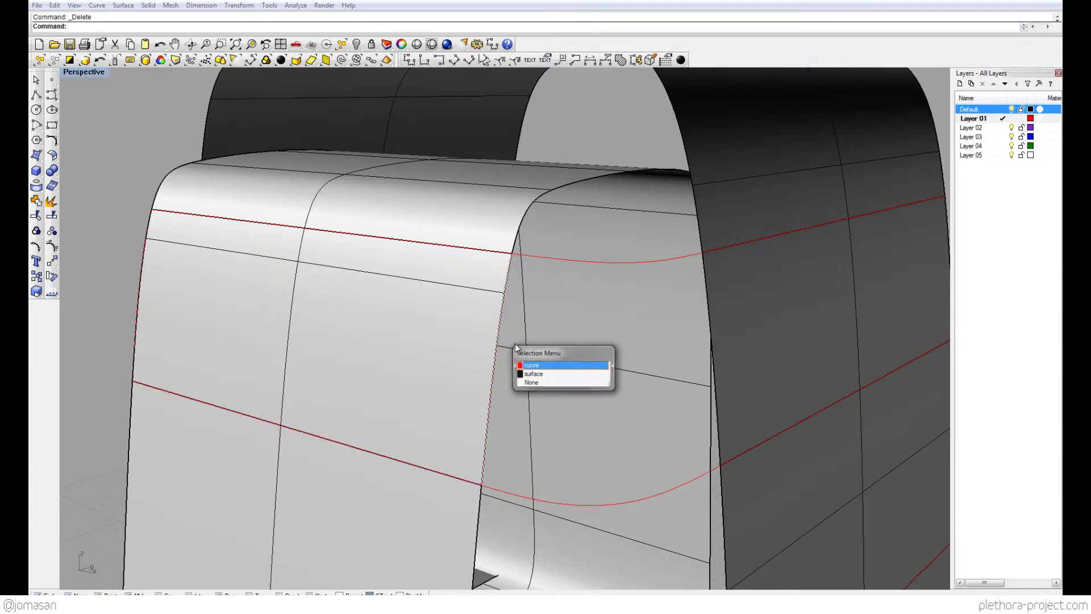
{"action": "left_click", "coordinate": [545, 365]}
{"action": "right_click_drag", "start_coordinate": [523, 322], "coordinate": [393, 327], "text": "shift"}
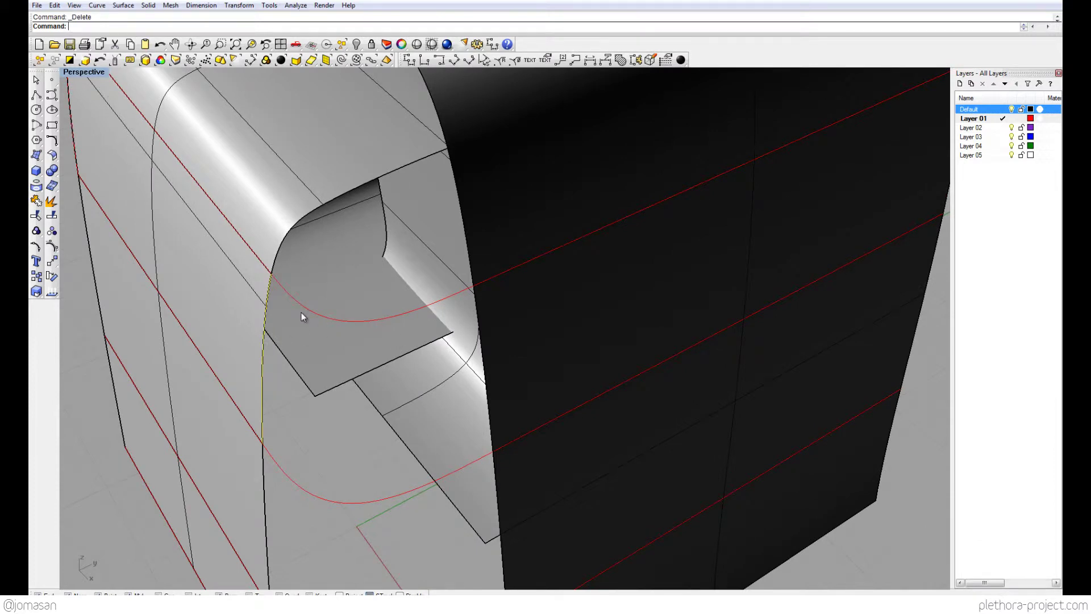
Duplicate the dark panel band's border with DupBorder and explode it into four segments
{"action": "left_click", "coordinate": [553, 354]}
{"action": "right_click_drag", "start_coordinate": [554, 353], "coordinate": [559, 336]}
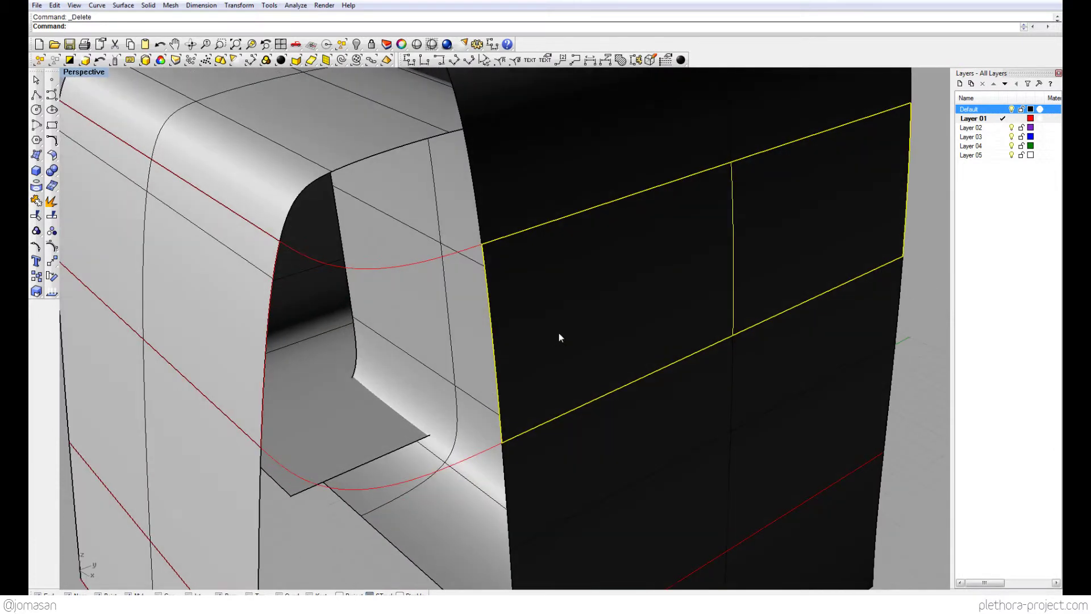
{"action": "type", "text": "DupBorder"}
{"action": "key", "text": "Return"}
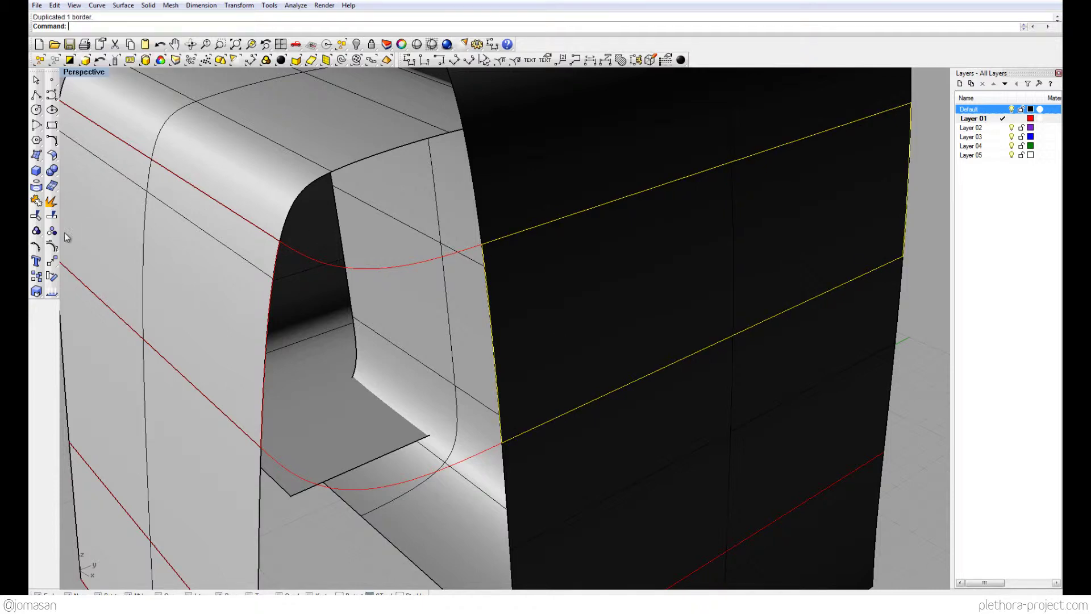
{"action": "right_click_drag", "start_coordinate": [487, 235], "coordinate": [545, 250]}
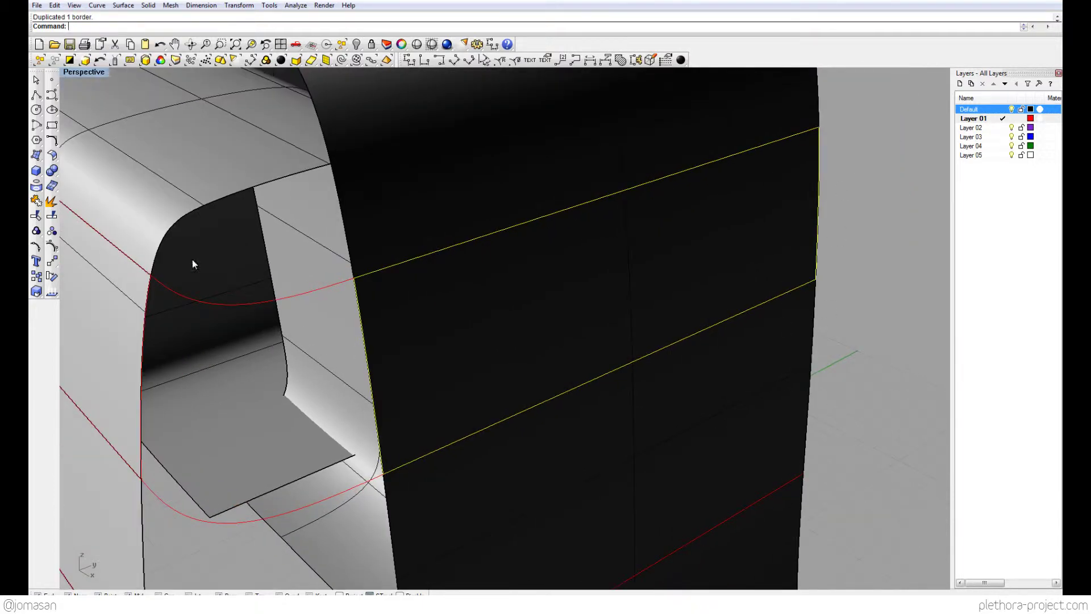
{"action": "left_click", "coordinate": [51, 203]}
Select the two duplicate overlapping edge curves and delete them
{"action": "key", "text": "Escape"}
{"action": "left_click", "coordinate": [774, 297]}
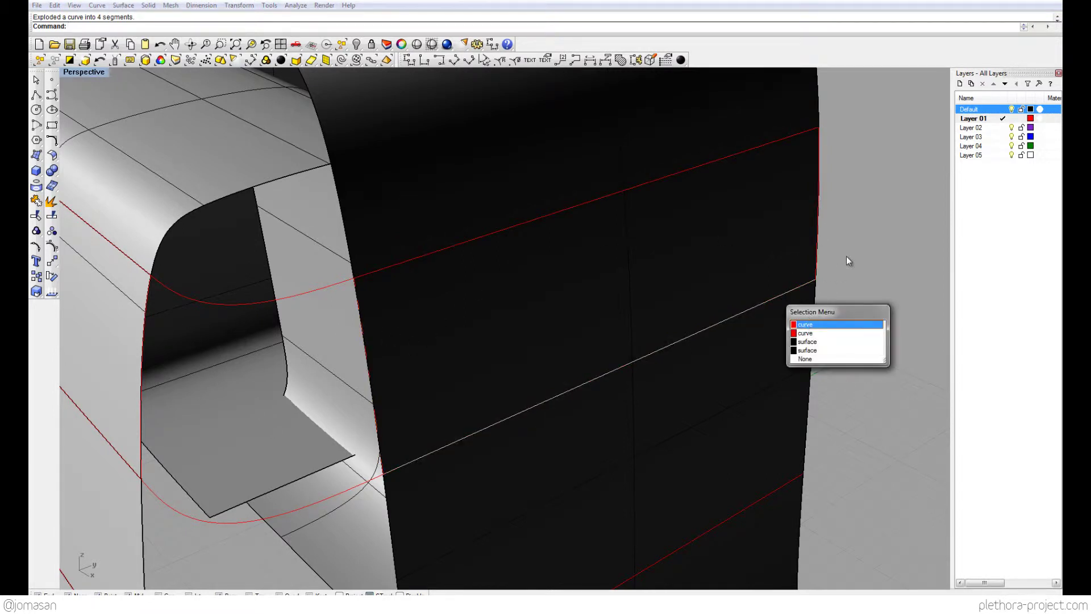
{"action": "key", "text": "Escape"}
{"action": "left_click", "coordinate": [143, 60]}
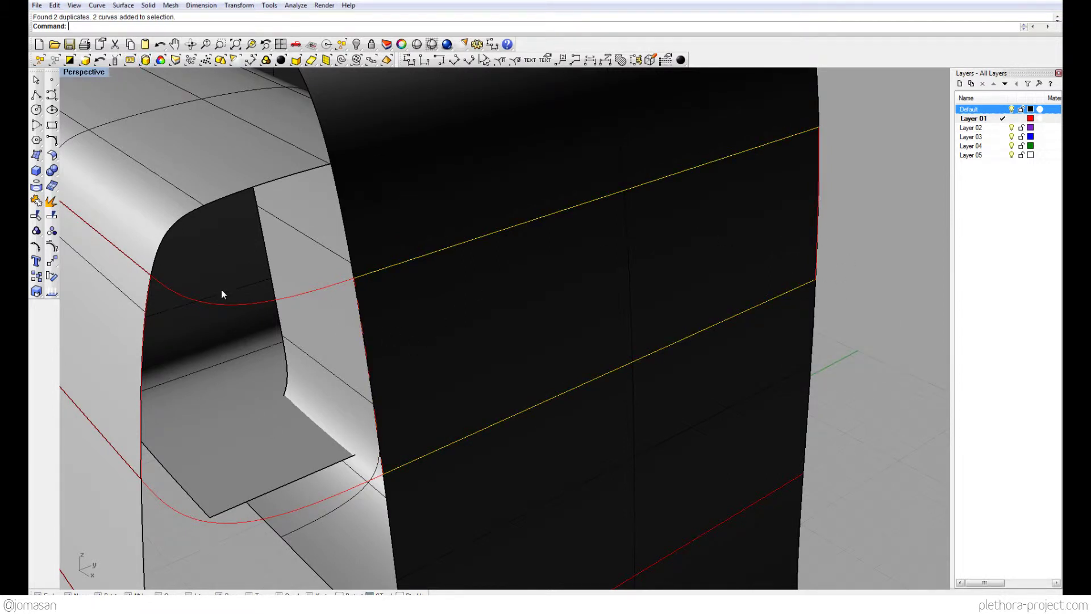
{"action": "key", "text": "Delete"}
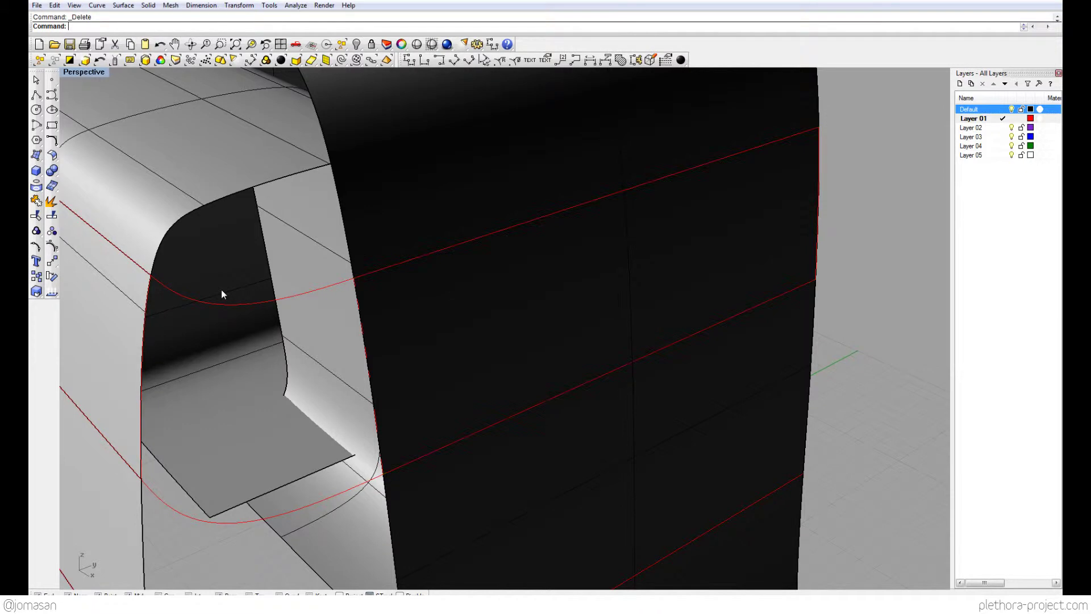
Check the remaining single edge curves along the upper edge and the dark surface's gap
{"action": "left_click", "coordinate": [413, 258]}
{"action": "left_click", "coordinate": [472, 288]}
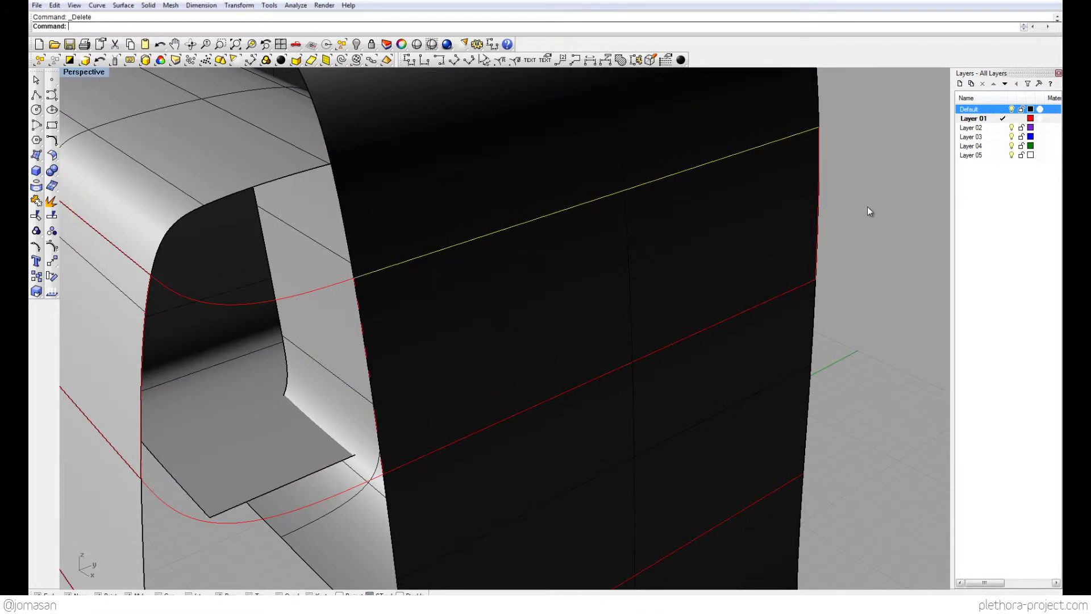
{"action": "left_click", "coordinate": [868, 211]}
{"action": "right_click_drag", "start_coordinate": [475, 317], "coordinate": [429, 272]}
{"action": "left_click", "coordinate": [432, 270]}
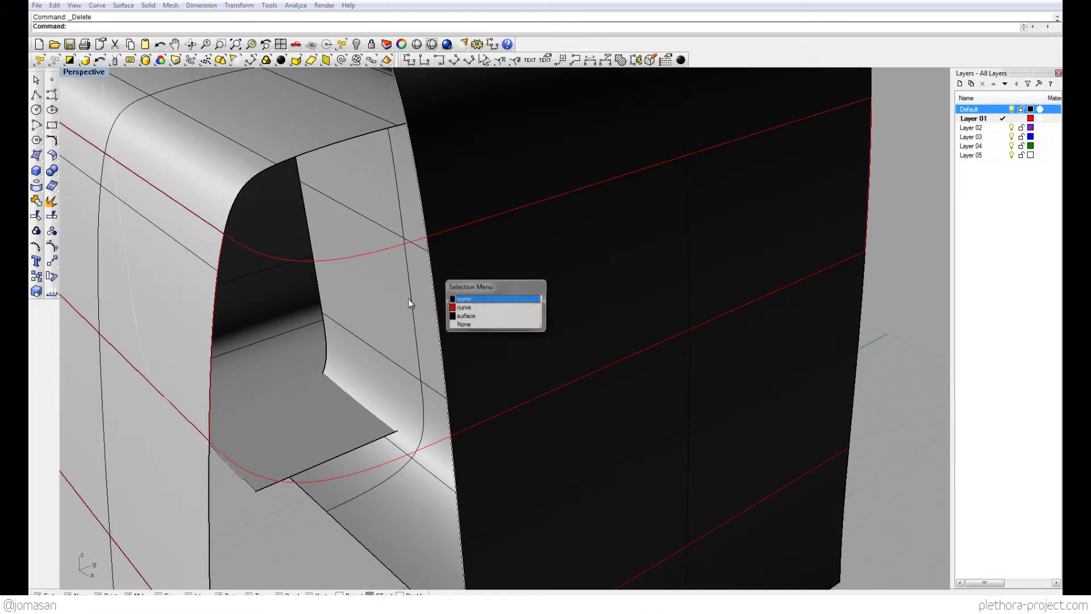
{"action": "left_click", "coordinate": [459, 305]}
{"action": "right_click_drag", "start_coordinate": [393, 334], "coordinate": [352, 360]}
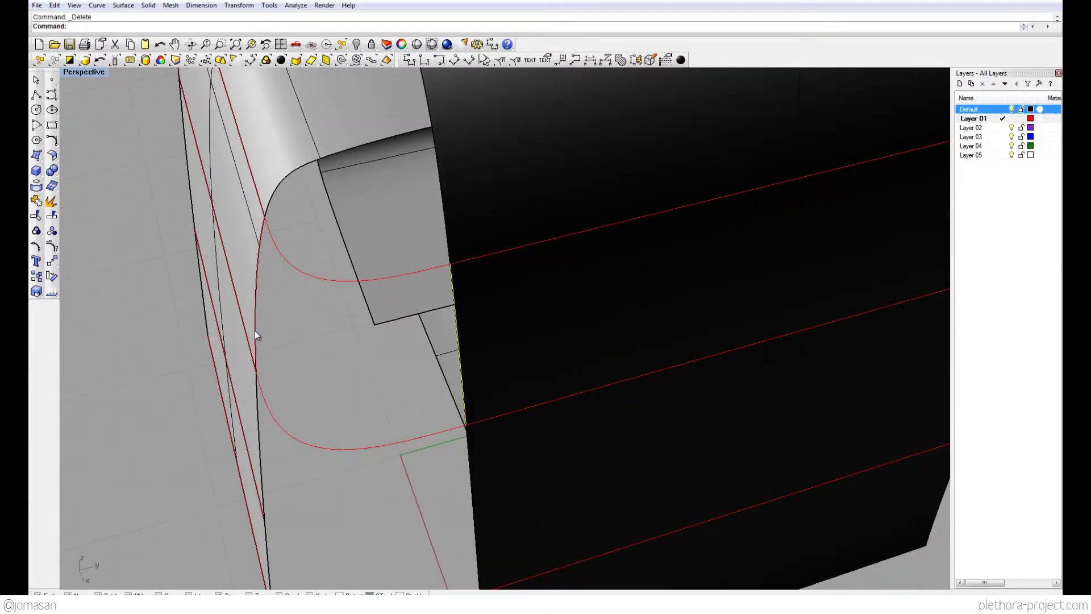
{"action": "right_click_drag", "start_coordinate": [255, 334], "coordinate": [290, 355]}
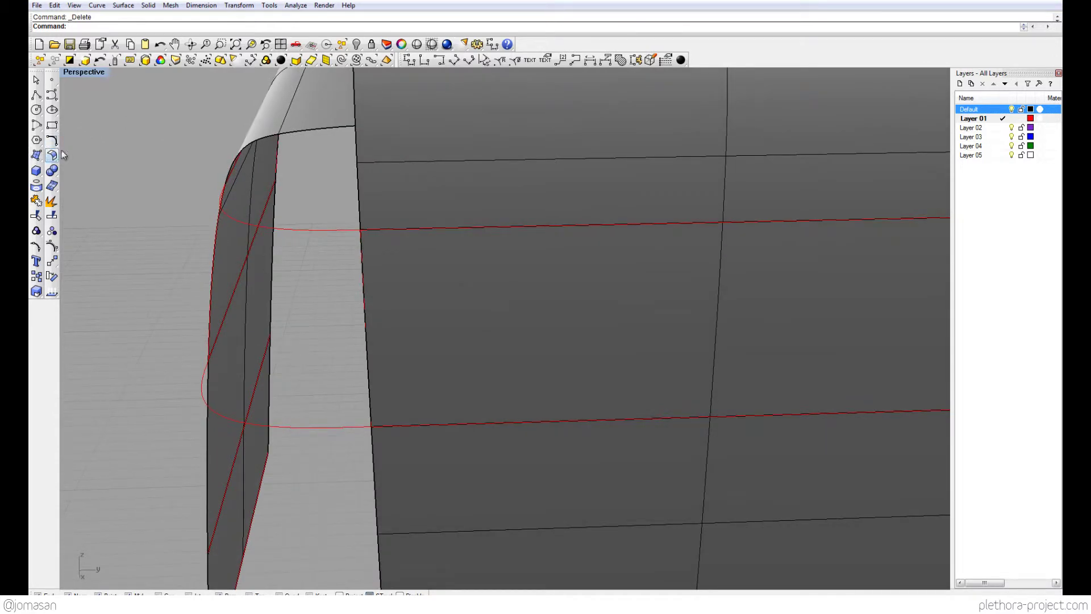
Build the rounded corner surface from the gap's boundary curves with EdgeSrf
{"action": "left_click", "coordinate": [37, 157]}
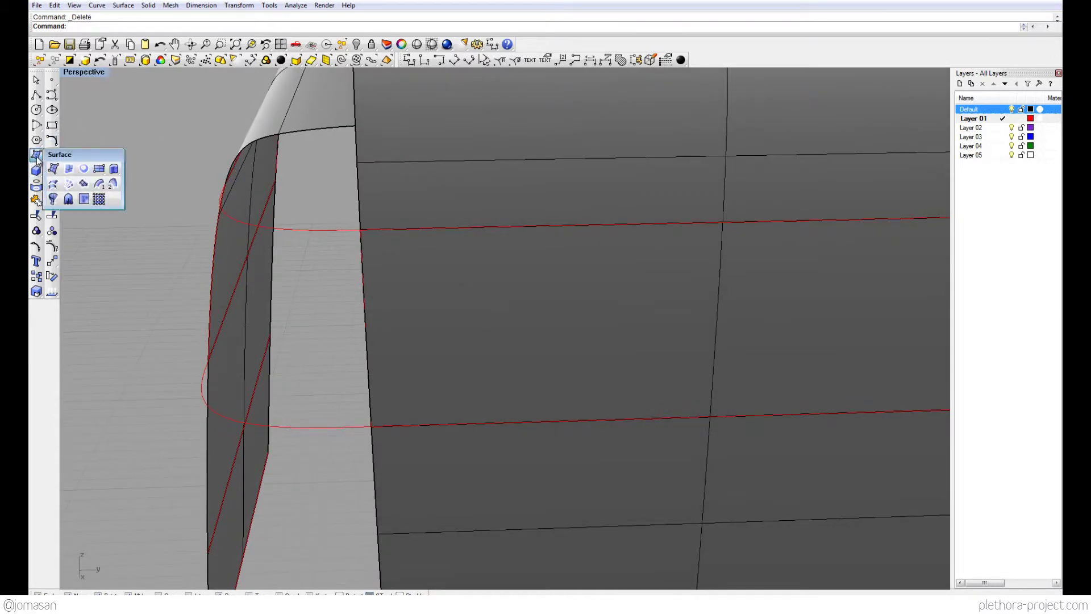
{"action": "left_click_drag", "start_coordinate": [67, 154], "coordinate": [93, 118]}
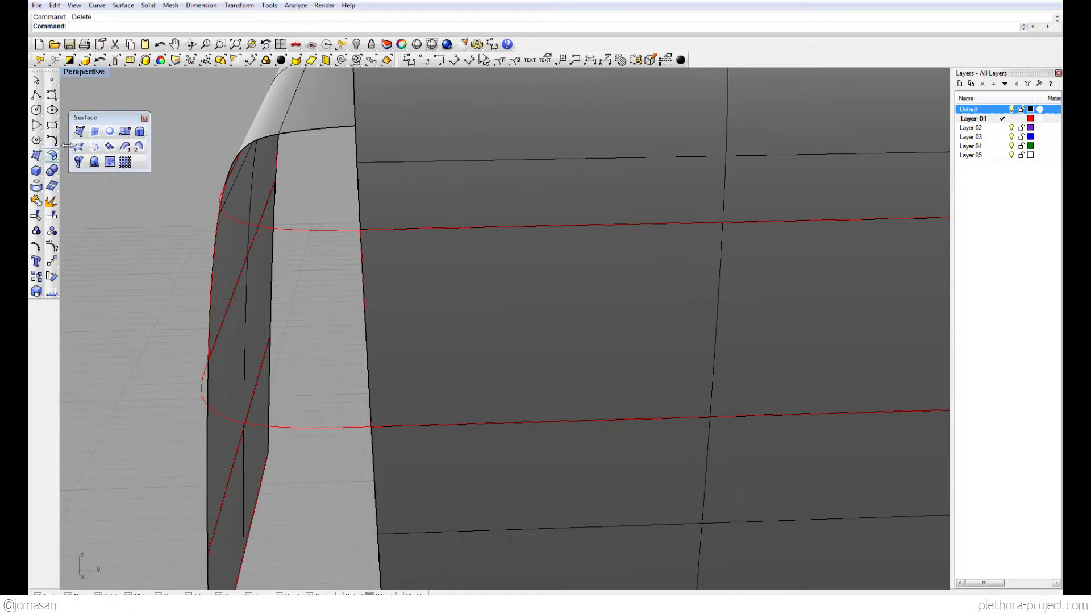
{"action": "left_click", "coordinate": [95, 133]}
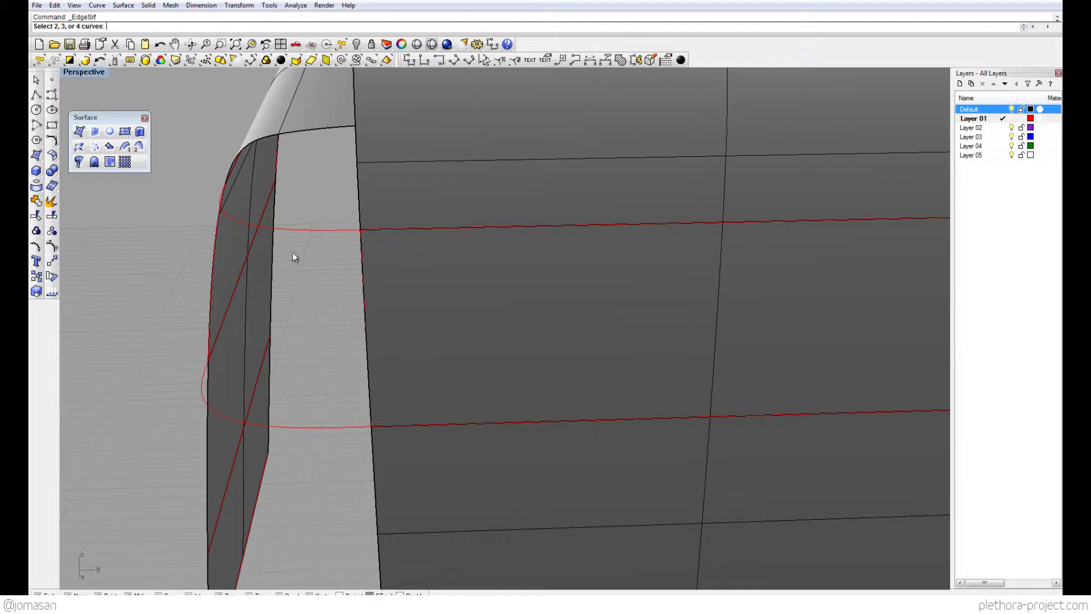
{"action": "left_click", "coordinate": [313, 234]}
{"action": "left_click", "coordinate": [361, 252]}
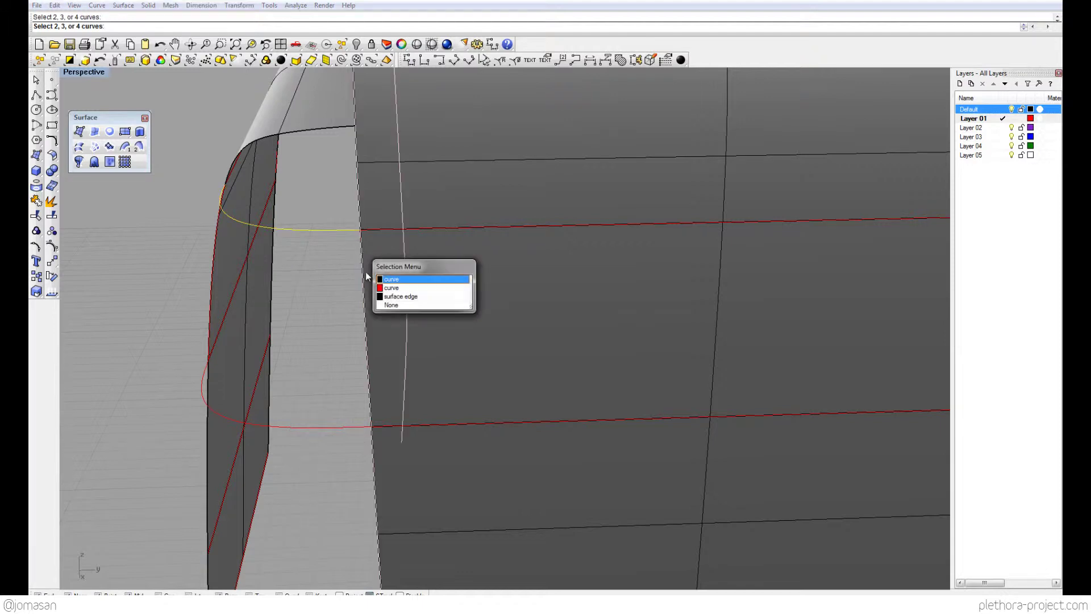
{"action": "left_click", "coordinate": [388, 288]}
{"action": "left_click", "coordinate": [334, 427]}
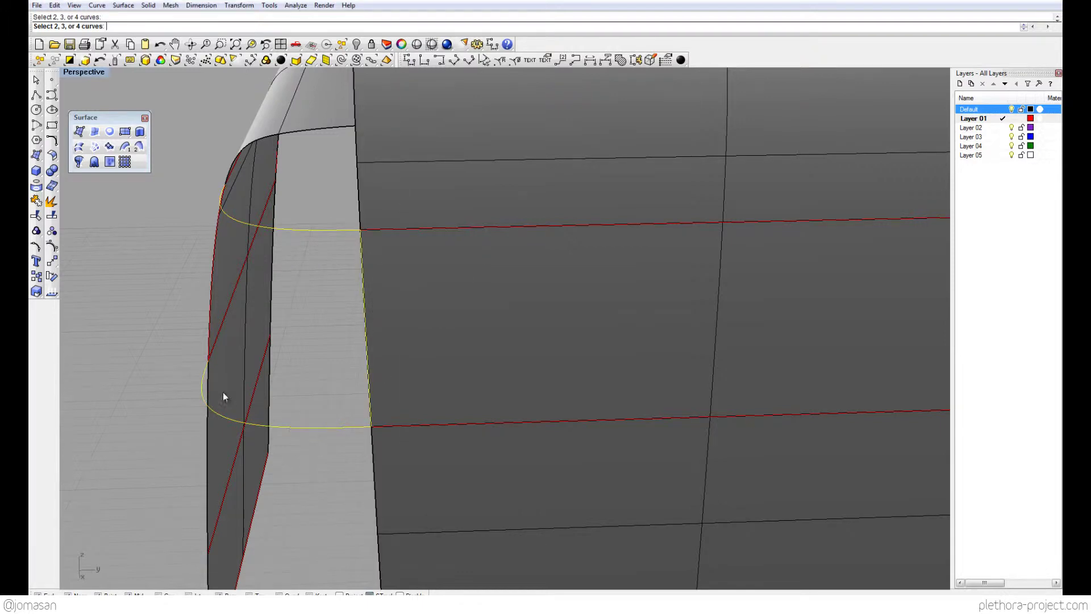
{"action": "right_click_drag", "start_coordinate": [223, 392], "coordinate": [302, 384]}
{"action": "left_click", "coordinate": [206, 393]}
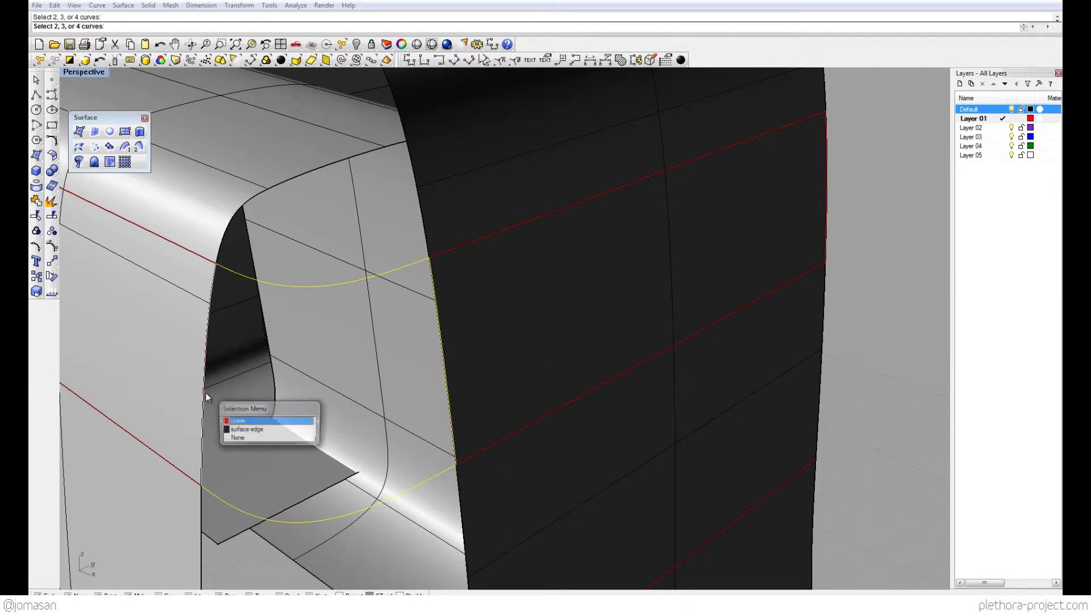
{"action": "left_click", "coordinate": [239, 421]}
Move the new corner surface onto the Default layer and close the floating surface toolbar
{"action": "right_click_drag", "start_coordinate": [259, 398], "coordinate": [345, 360]}
{"action": "left_click", "coordinate": [311, 371]}
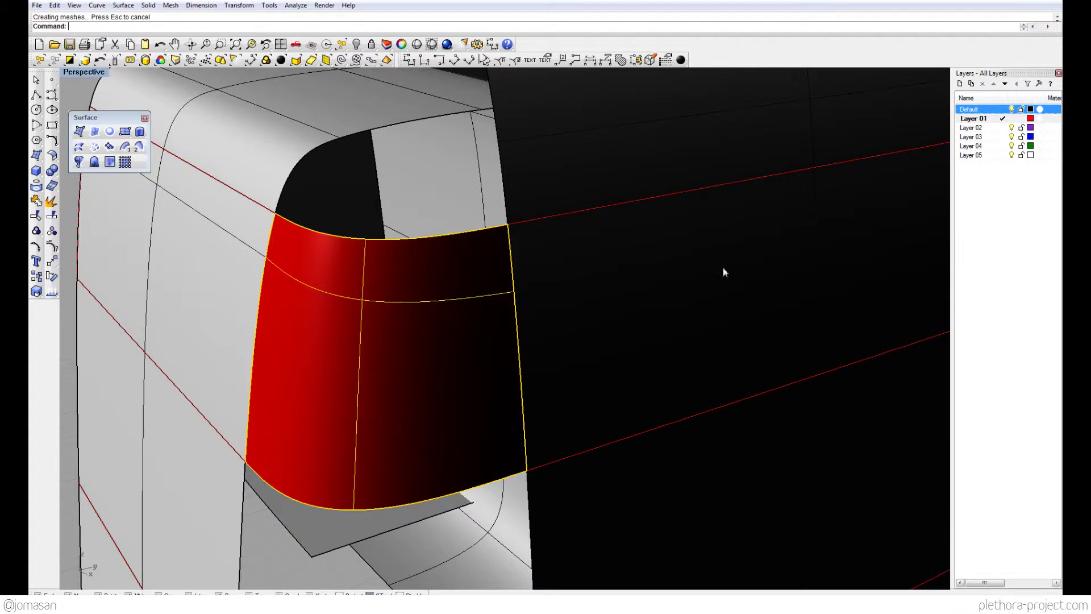
{"action": "right_click", "coordinate": [975, 112]}
{"action": "left_click", "coordinate": [994, 233]}
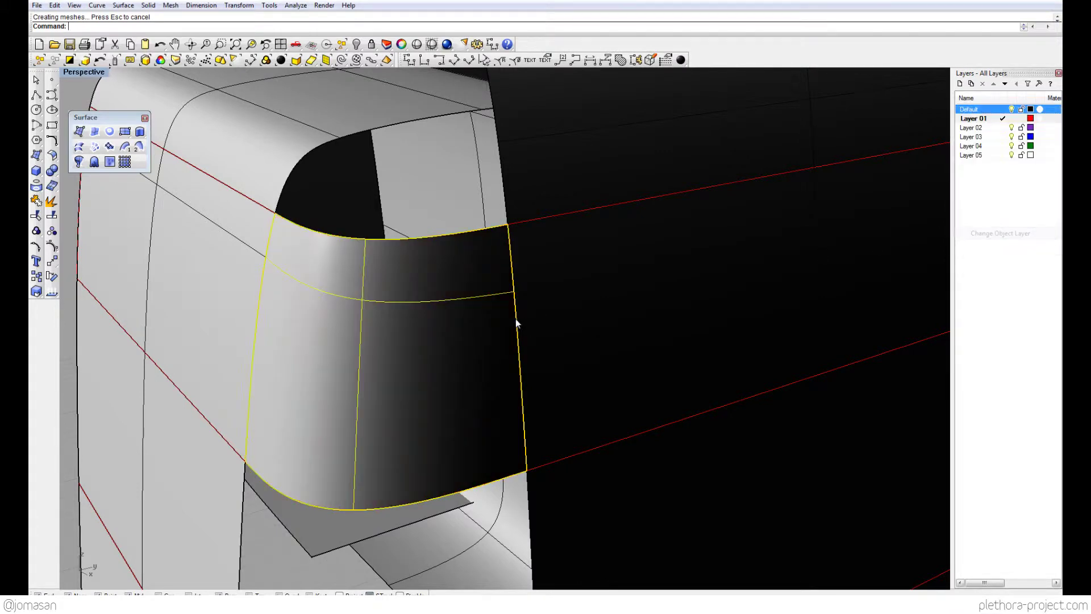
{"action": "scroll", "coordinate": [500, 295], "scroll_direction": "down", "scroll_amount": 3}
{"action": "right_click_drag", "start_coordinate": [498, 293], "coordinate": [365, 326]}
{"action": "scroll", "coordinate": [328, 296], "scroll_direction": "up", "scroll_amount": 5}
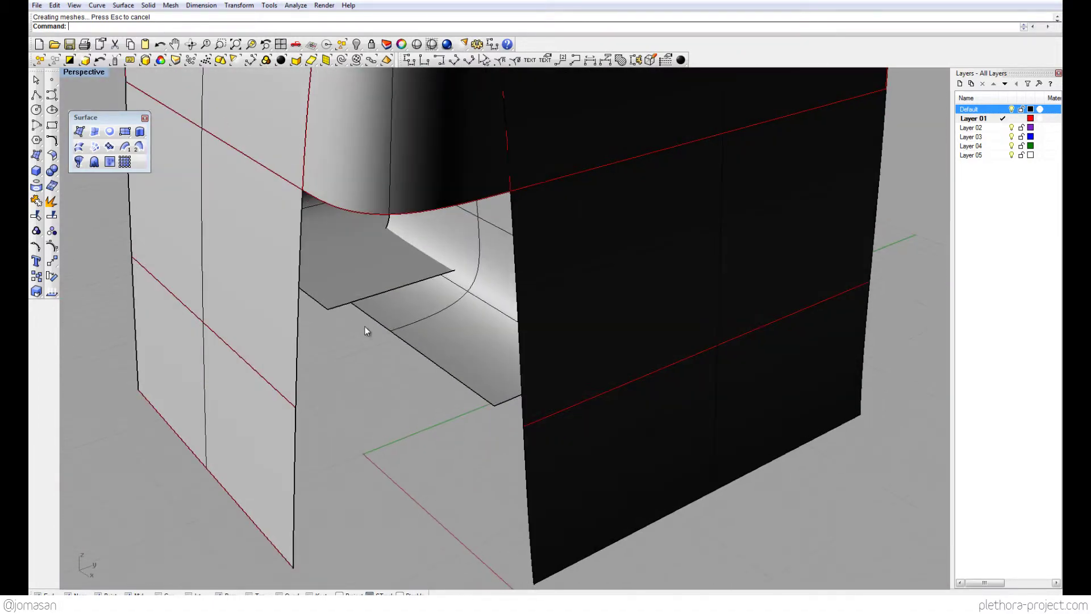
{"action": "left_click", "coordinate": [144, 119]}
Blend the side panel's edge to the dark panel's edge with BlendSrf, easing both bulges
{"action": "type", "text": "B"}
{"action": "left_click", "coordinate": [244, 320]}
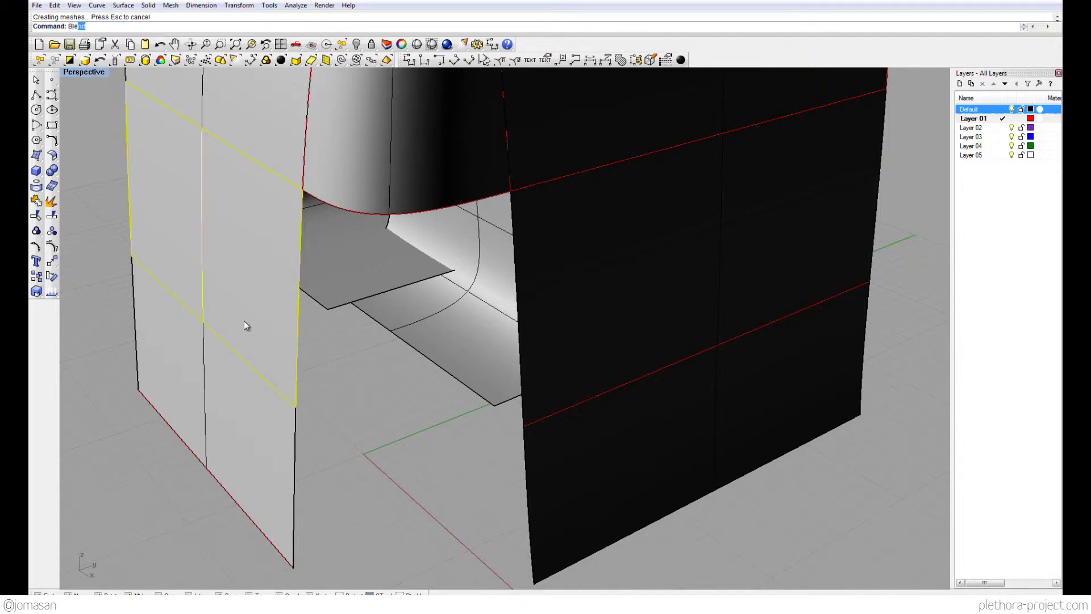
{"action": "type", "text": "le"}
{"action": "key", "text": "Down"}
{"action": "key", "text": "Down"}
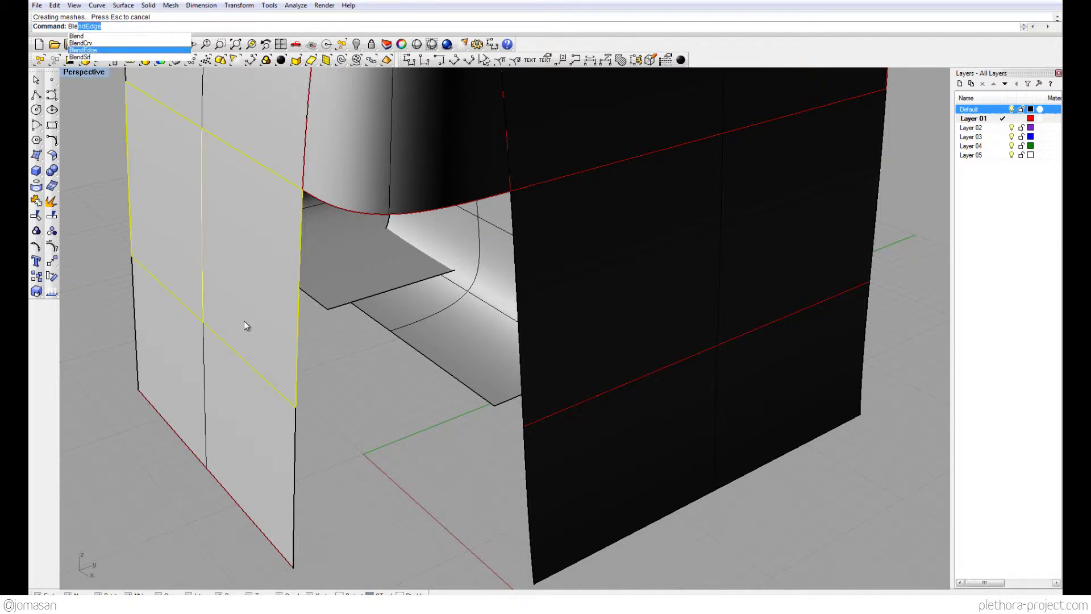
{"action": "key", "text": "Down"}
{"action": "key", "text": "Return"}
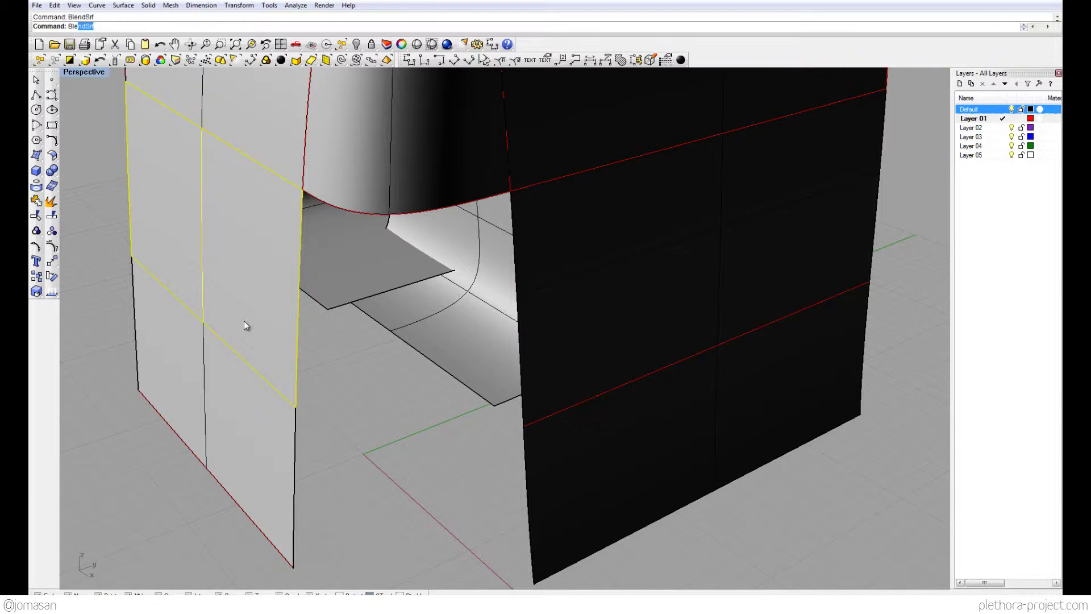
{"action": "left_click", "coordinate": [297, 344]}
{"action": "key", "text": "Return"}
{"action": "left_click", "coordinate": [523, 404]}
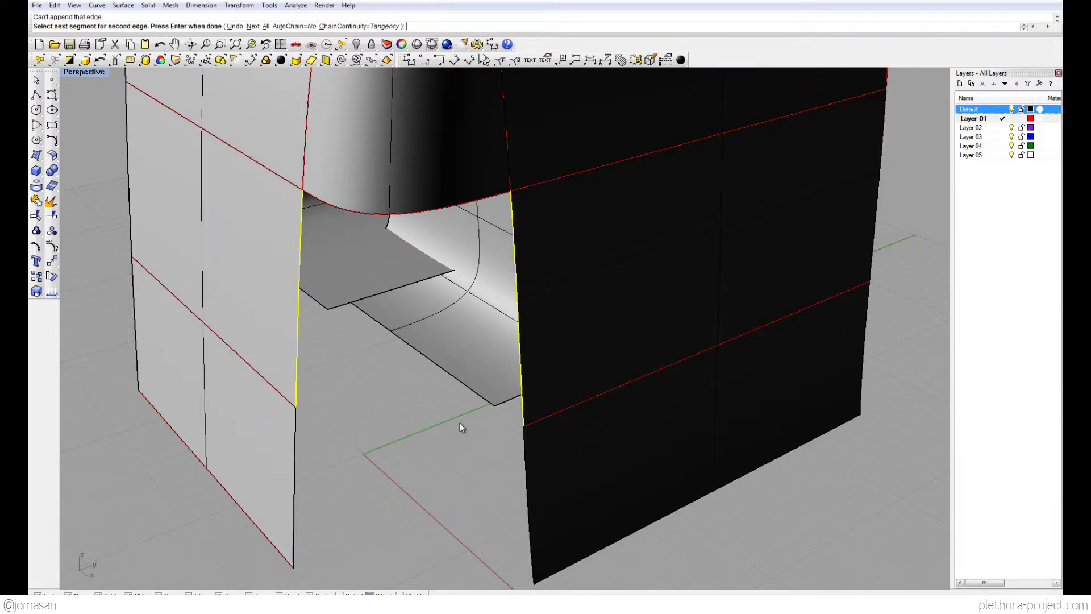
{"action": "right_click_drag", "start_coordinate": [417, 401], "coordinate": [435, 141]}
{"action": "key", "text": "Return"}
{"action": "scroll", "coordinate": [415, 145], "scroll_direction": "up", "scroll_amount": 7}
{"action": "right_click_drag", "start_coordinate": [537, 225], "coordinate": [531, 267]}
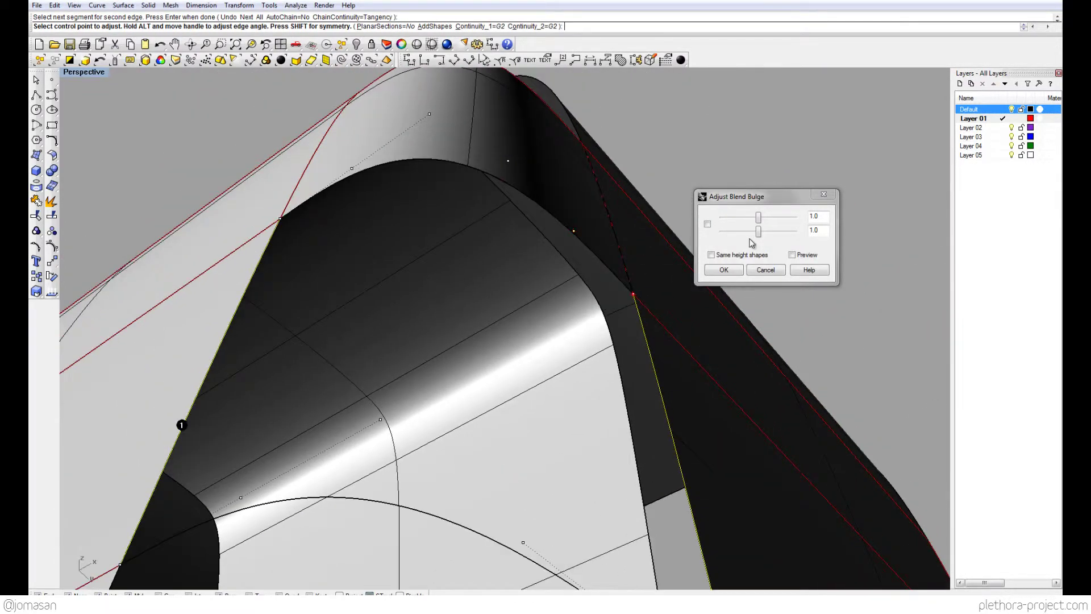
{"action": "left_click_drag", "start_coordinate": [759, 222], "coordinate": [752, 223]}
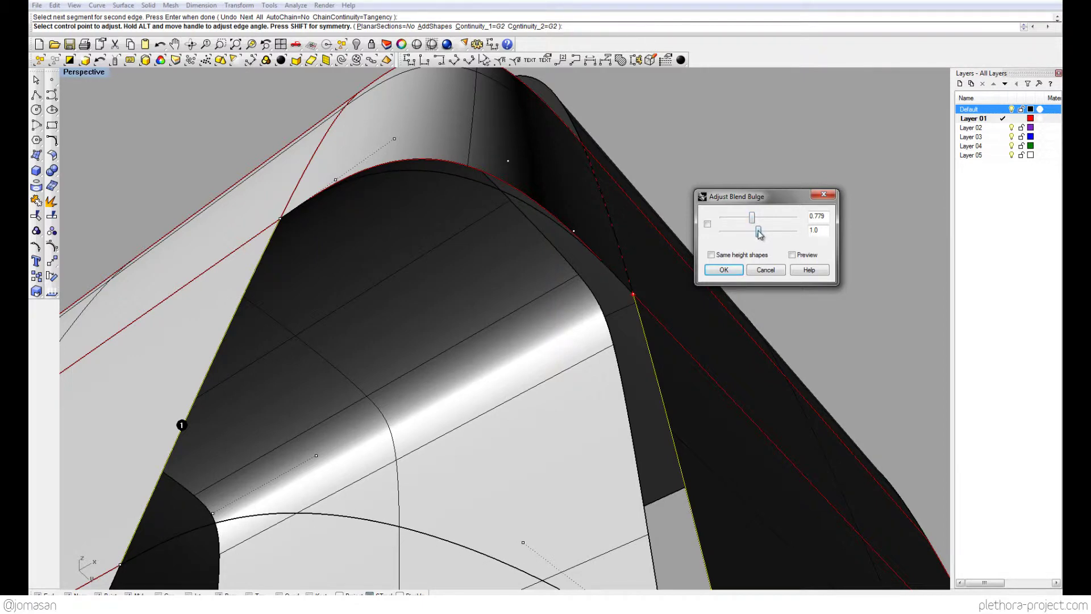
{"action": "left_click_drag", "start_coordinate": [760, 234], "coordinate": [762, 234]}
{"action": "left_click", "coordinate": [725, 273]}
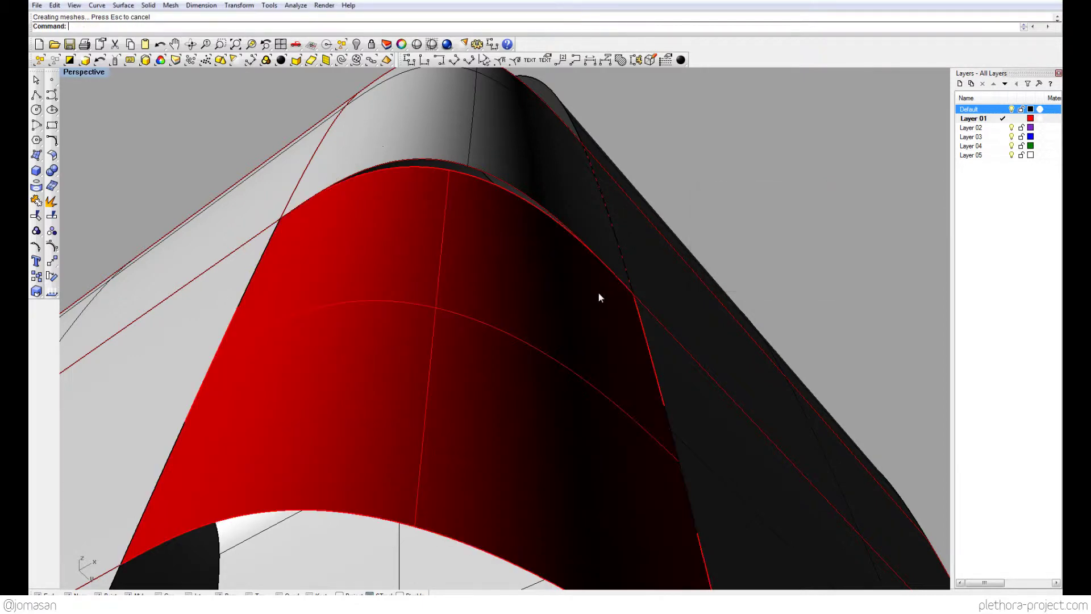
Blend the next gap's left and right panel edges, reducing the first bulge to 0.642
{"action": "right_click_drag", "start_coordinate": [597, 284], "coordinate": [435, 250]}
{"action": "scroll", "coordinate": [580, 231], "scroll_direction": "down", "scroll_amount": 5}
{"action": "right_click_drag", "start_coordinate": [434, 250], "coordinate": [317, 329], "text": "shift"}
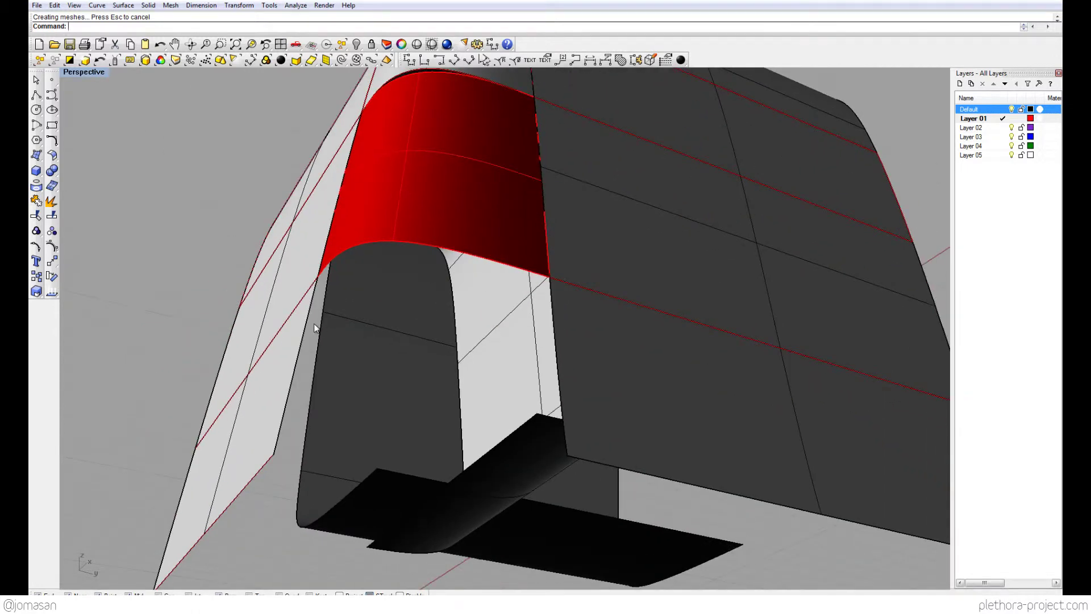
{"action": "key", "text": "Return"}
{"action": "left_click", "coordinate": [305, 339]}
{"action": "left_click", "coordinate": [556, 339]}
{"action": "key", "text": "Return"}
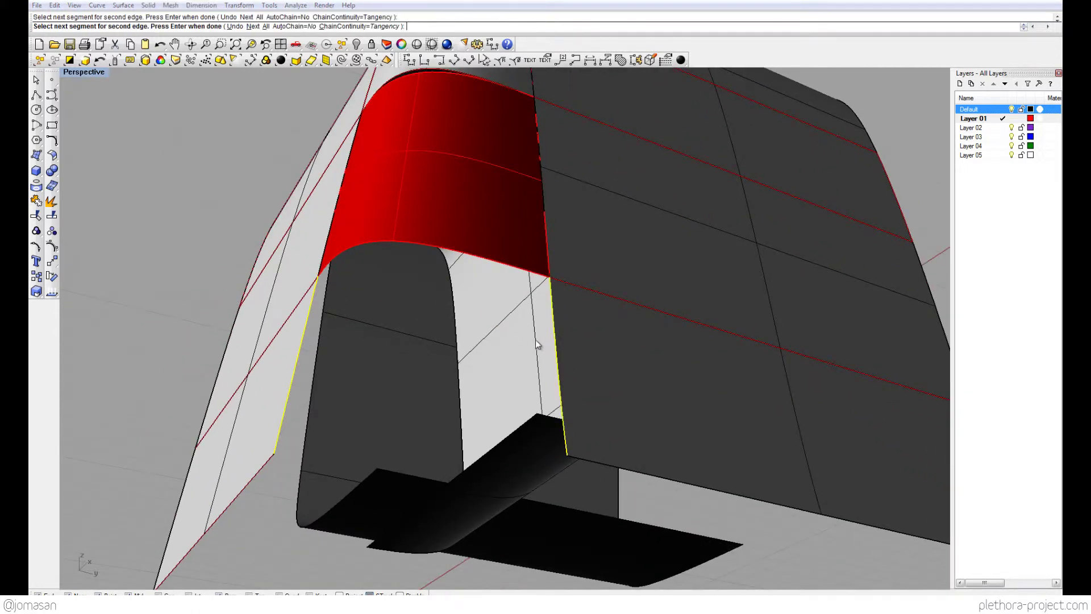
{"action": "scroll", "coordinate": [397, 284], "scroll_direction": "up", "scroll_amount": 5}
{"action": "left_click_drag", "start_coordinate": [756, 223], "coordinate": [756, 234]}
{"action": "left_click", "coordinate": [707, 271]}
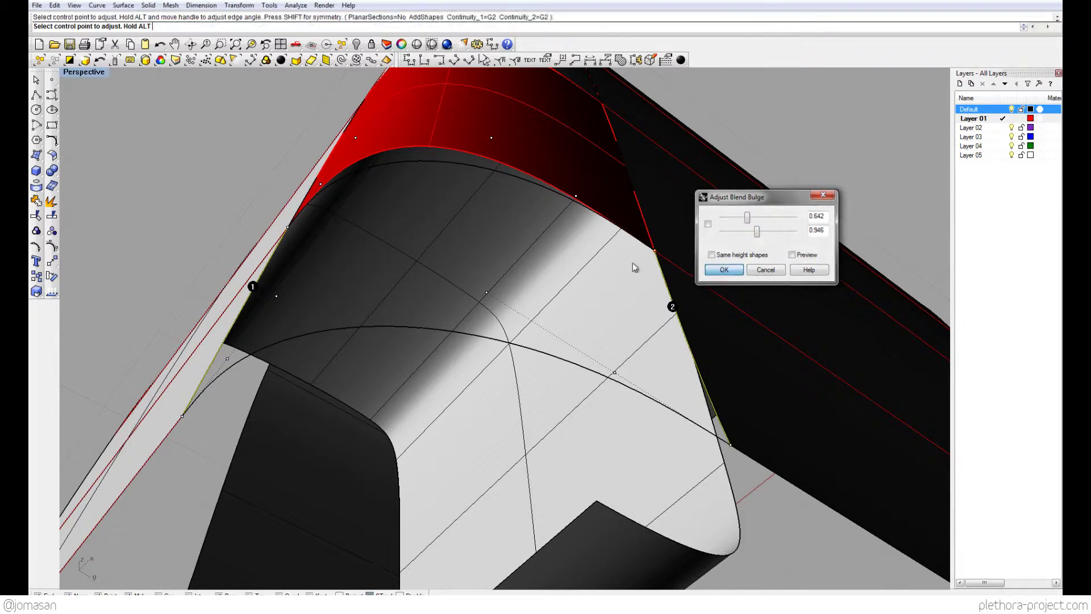
{"action": "right_click_drag", "start_coordinate": [506, 256], "coordinate": [427, 407]}
{"action": "scroll", "coordinate": [498, 271], "scroll_direction": "down", "scroll_amount": 5}
{"action": "left_click", "coordinate": [427, 407]}
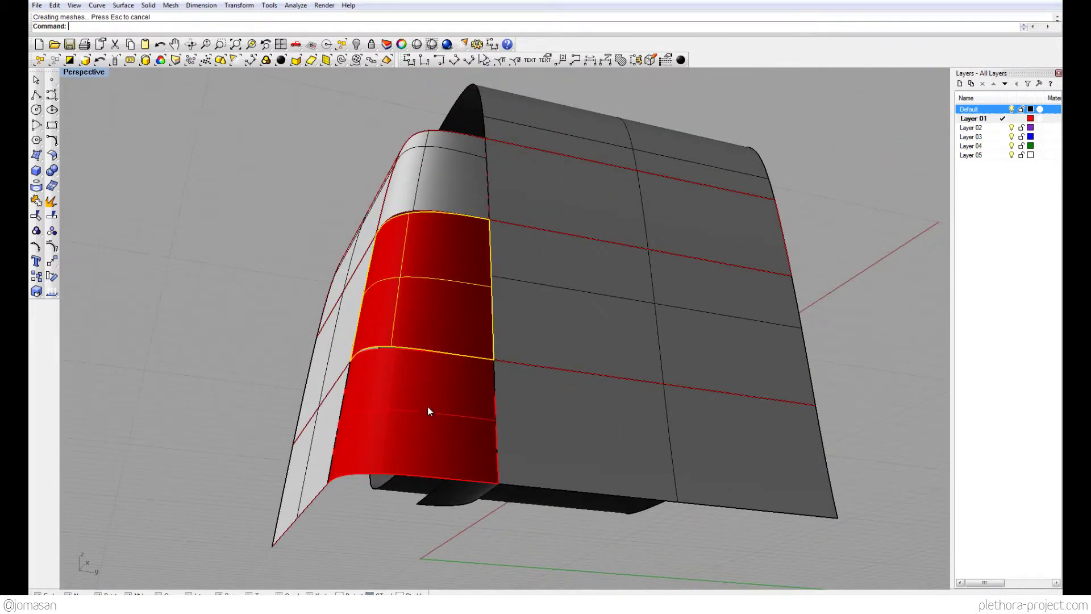
Change the red blend surface's layer to Default and make Default the current layer
{"action": "right_click", "coordinate": [985, 111]}
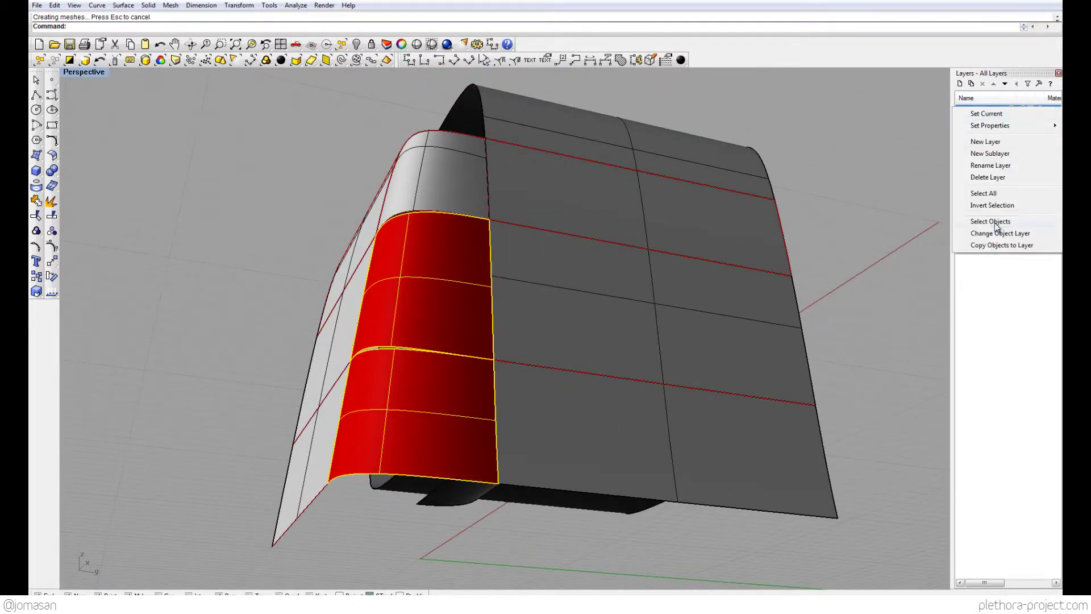
{"action": "left_click", "coordinate": [997, 233]}
{"action": "left_click", "coordinate": [1002, 111]}
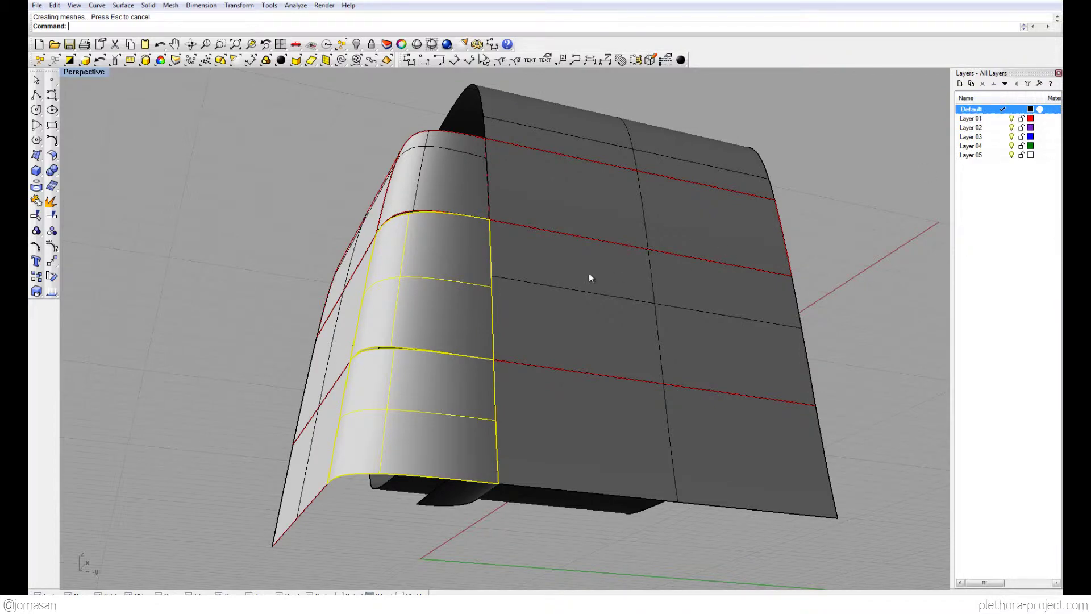
{"action": "right_click_drag", "start_coordinate": [588, 272], "coordinate": [483, 255], "text": "shift"}
{"action": "left_click", "coordinate": [833, 193]}
{"action": "right_click_drag", "start_coordinate": [332, 271], "coordinate": [519, 212]}
{"action": "scroll", "coordinate": [326, 239], "scroll_direction": "up", "scroll_amount": 5}
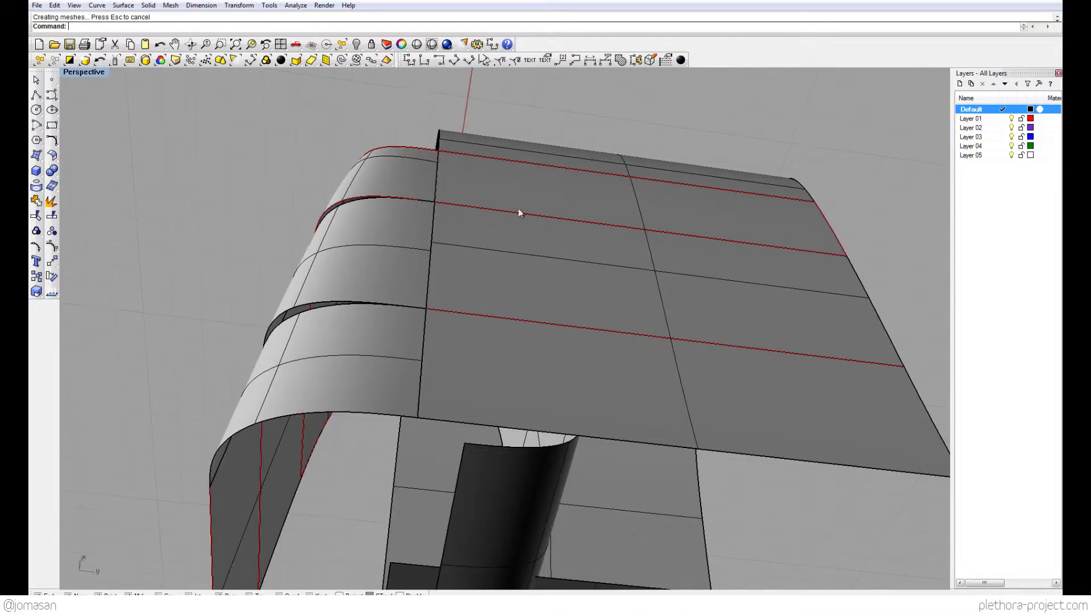
{"action": "left_click", "coordinate": [1007, 120]}
{"action": "right_click_drag", "start_coordinate": [735, 209], "coordinate": [483, 324]}
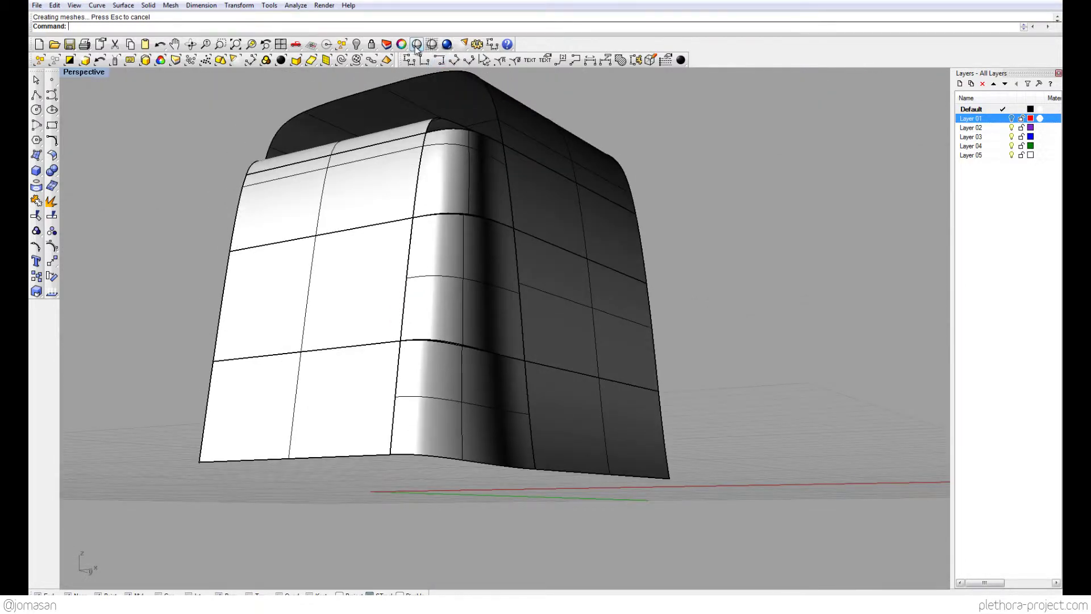
Preview the model shaded and orbit around it
{"action": "left_click", "coordinate": [416, 43]}
{"action": "mouse_move", "coordinate": [540, 246]}
{"action": "right_mouse_down"}
{"action": "mouse_move", "coordinate": [470, 214]}
{"action": "mouse_move", "coordinate": [436, 259]}
{"action": "right_mouse_up"}
{"action": "scroll", "coordinate": [436, 259], "scroll_direction": "up", "scroll_amount": 4}
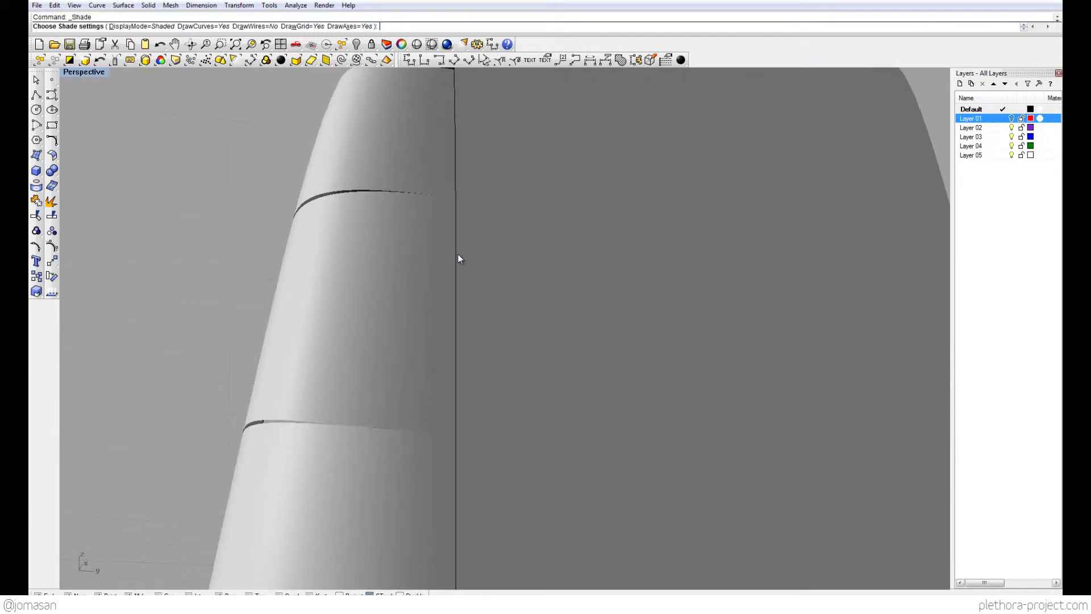
{"action": "key", "text": "Escape"}
{"action": "left_click", "coordinate": [457, 259]}
{"action": "key", "text": "Escape"}
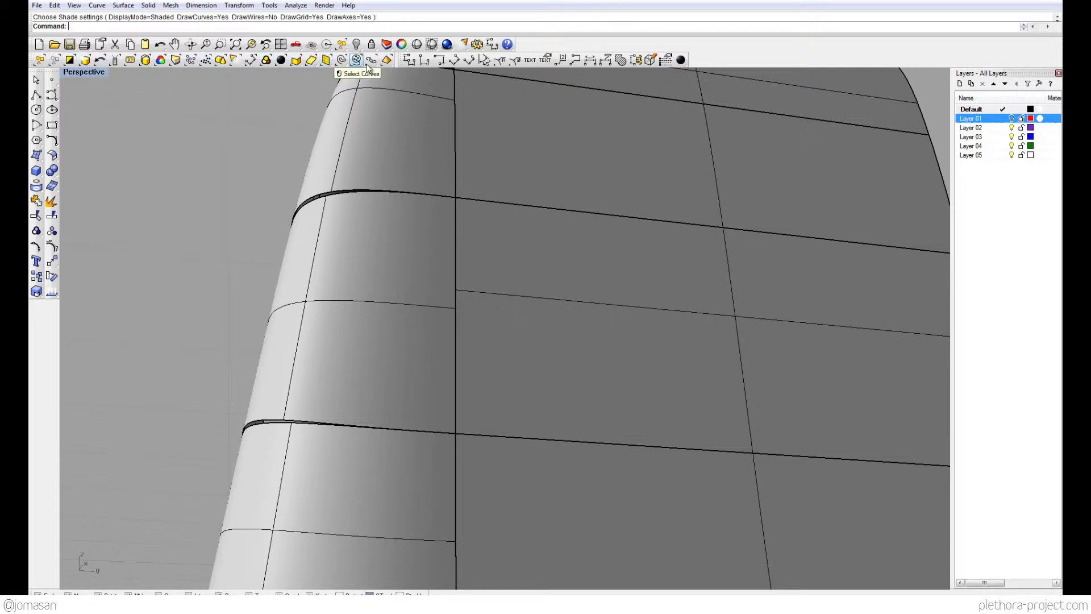
Move all curves onto Layer 01 and hide that layer, leaving only grey surfaces
{"action": "left_click", "coordinate": [342, 60]}
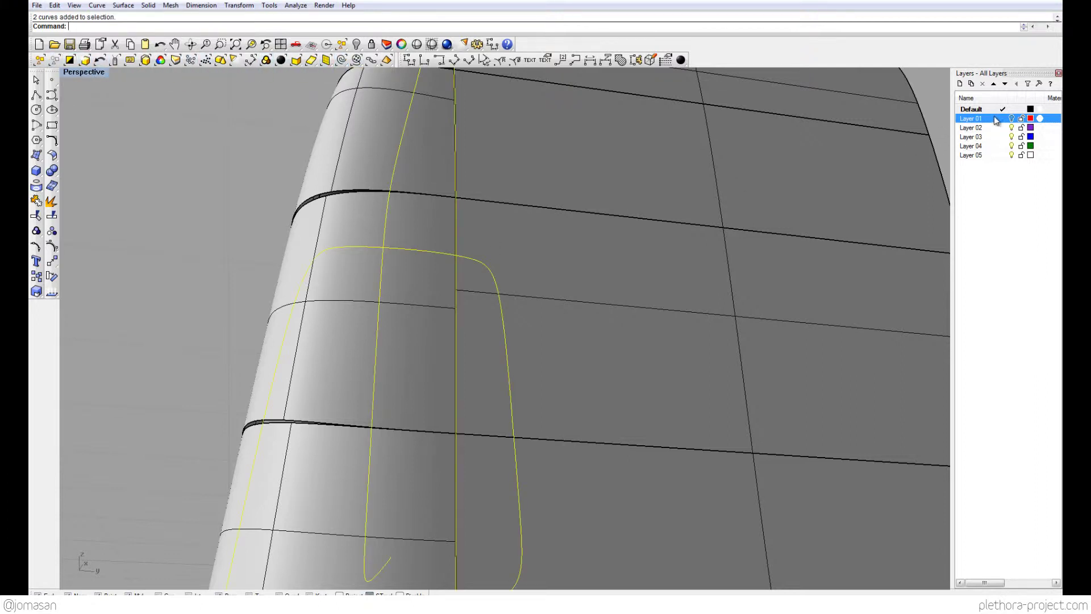
{"action": "right_click", "coordinate": [995, 119]}
{"action": "left_click", "coordinate": [997, 243]}
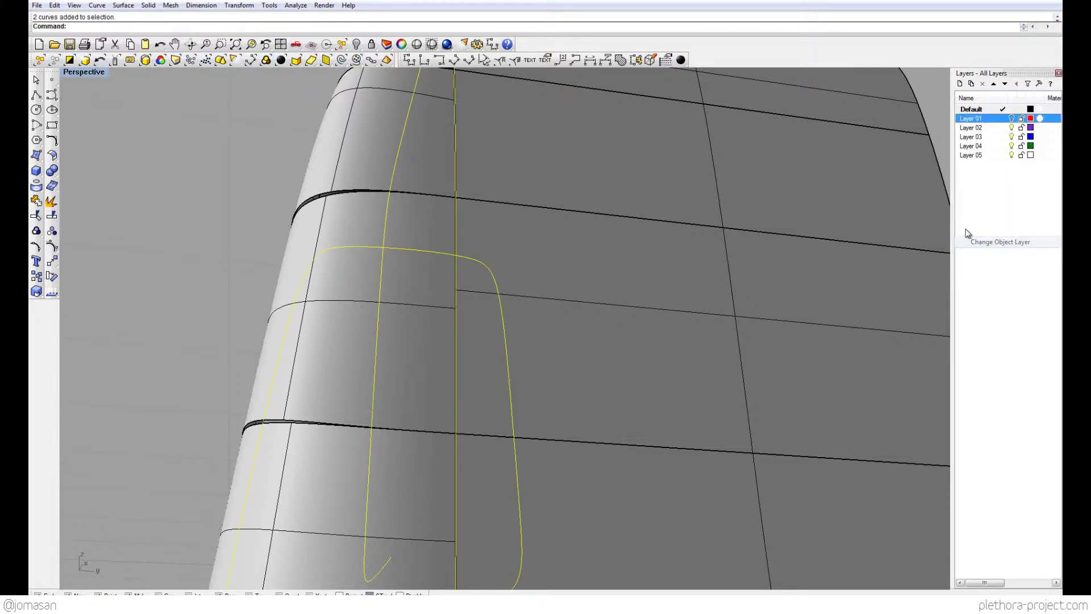
{"action": "left_click", "coordinate": [419, 45]}
{"action": "mouse_move", "coordinate": [330, 213]}
{"action": "right_mouse_down"}
{"action": "mouse_move", "coordinate": [414, 224]}
{"action": "mouse_move", "coordinate": [513, 308]}
{"action": "mouse_move", "coordinate": [352, 287]}
{"action": "mouse_move", "coordinate": [447, 296]}
{"action": "right_mouse_up"}
{"action": "scroll", "coordinate": [417, 236], "scroll_direction": "down", "scroll_amount": 5}
{"action": "left_click", "coordinate": [1011, 118]}
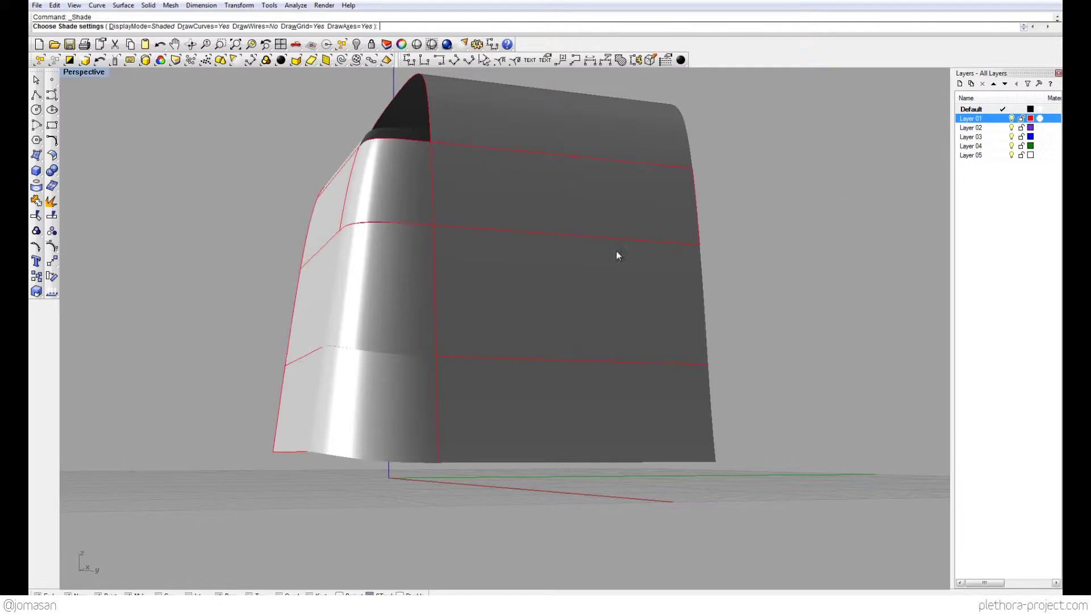
{"action": "mouse_move", "coordinate": [616, 256]}
{"action": "right_mouse_down"}
{"action": "mouse_move", "coordinate": [574, 314]}
{"action": "mouse_move", "coordinate": [500, 304]}
{"action": "mouse_move", "coordinate": [465, 355]}
{"action": "mouse_move", "coordinate": [580, 289]}
{"action": "mouse_move", "coordinate": [557, 231]}
{"action": "mouse_move", "coordinate": [555, 243]}
{"action": "mouse_move", "coordinate": [481, 267]}
{"action": "mouse_move", "coordinate": [429, 258]}
{"action": "mouse_move", "coordinate": [418, 288]}
{"action": "mouse_move", "coordinate": [335, 260]}
{"action": "mouse_move", "coordinate": [470, 272]}
{"action": "mouse_move", "coordinate": [424, 312]}
{"action": "mouse_move", "coordinate": [357, 290]}
{"action": "mouse_move", "coordinate": [506, 246]}
{"action": "mouse_move", "coordinate": [521, 221]}
{"action": "mouse_move", "coordinate": [421, 271]}
{"action": "mouse_move", "coordinate": [433, 338]}
{"action": "mouse_move", "coordinate": [671, 272]}
{"action": "right_mouse_up"}
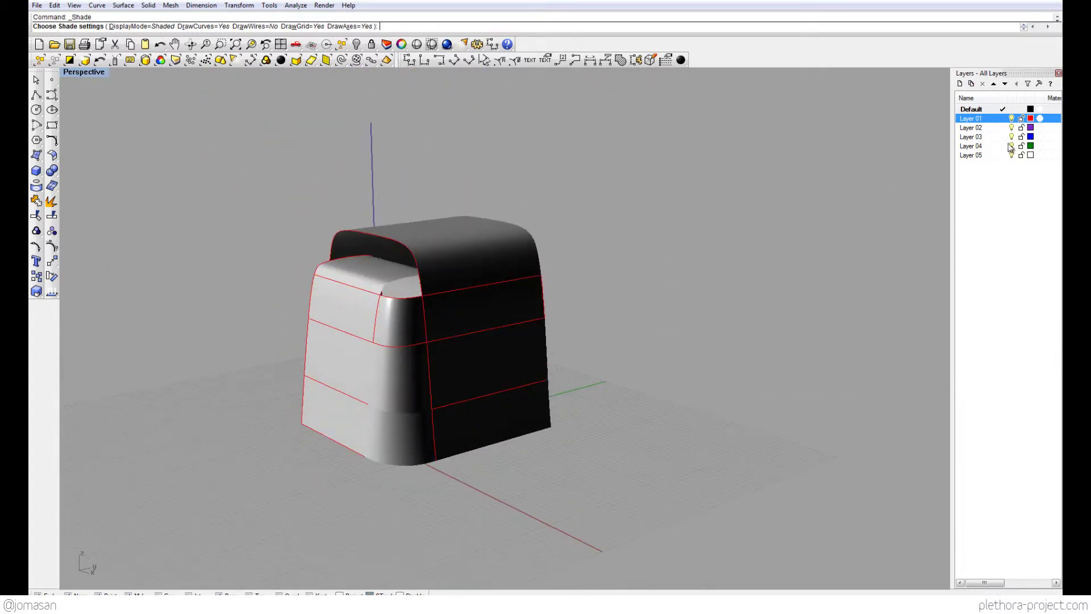
{"action": "left_click", "coordinate": [1010, 119]}
{"action": "right_click_drag", "start_coordinate": [540, 366], "coordinate": [296, 196]}
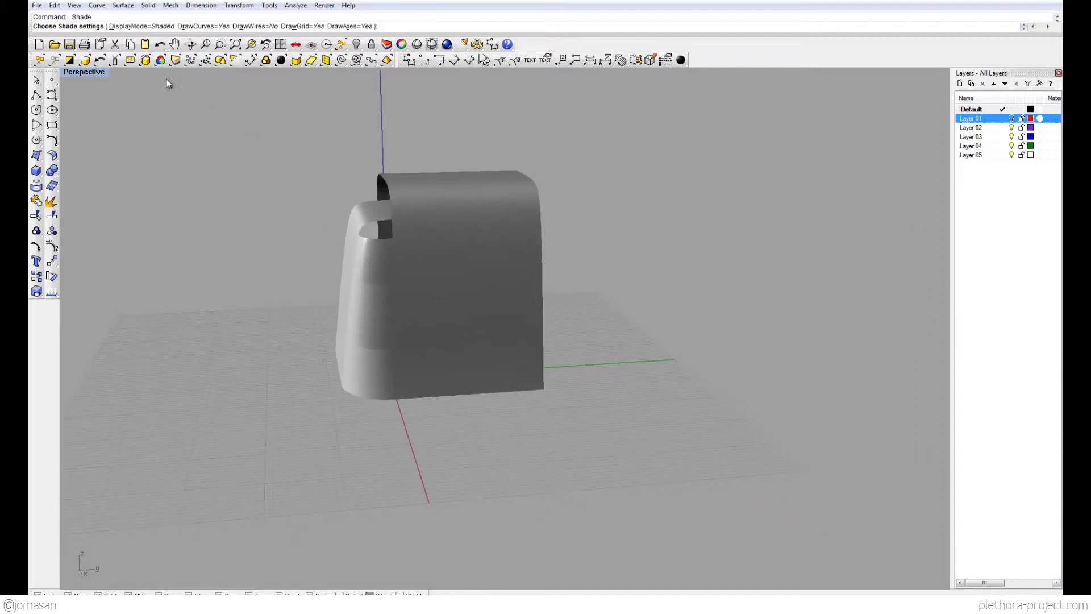
{"action": "right_click_drag", "start_coordinate": [307, 245], "coordinate": [364, 248]}
{"action": "key", "text": "Escape"}
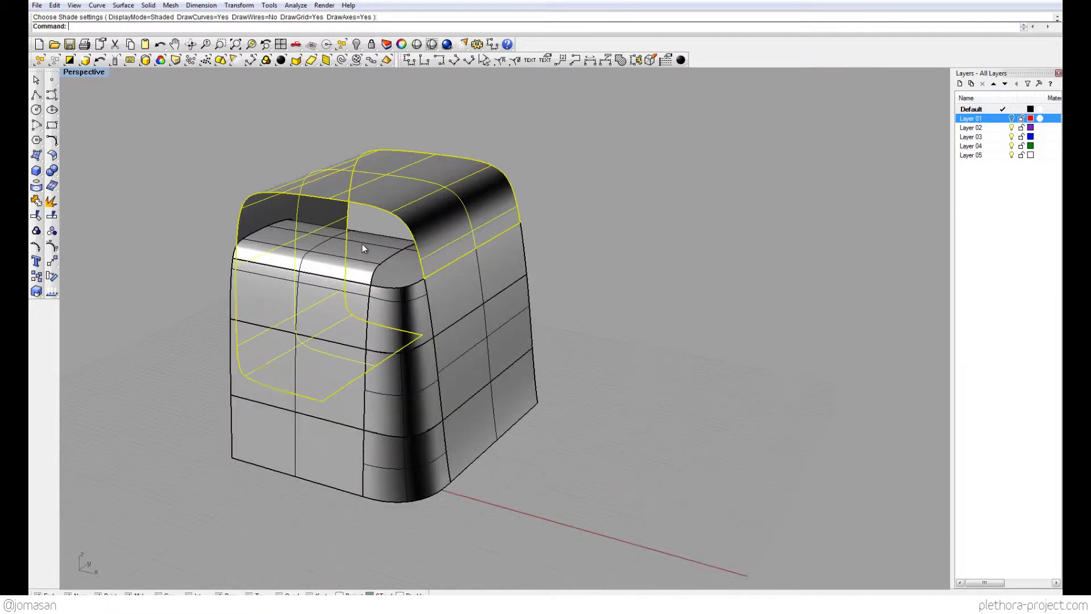
Clear the selection and maximize the Top viewport from the four-view layout
{"action": "right_click_drag", "start_coordinate": [469, 384], "coordinate": [489, 411]}
{"action": "left_click", "coordinate": [485, 409]}
{"action": "left_click", "coordinate": [85, 63]}
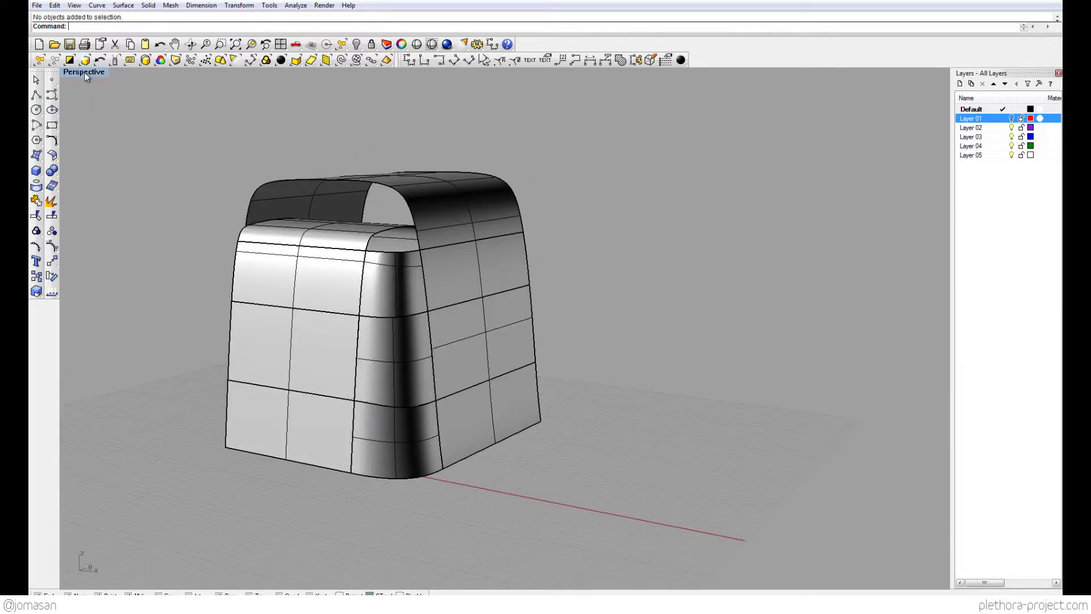
{"action": "double_click", "coordinate": [85, 77]}
{"action": "double_click", "coordinate": [73, 74]}
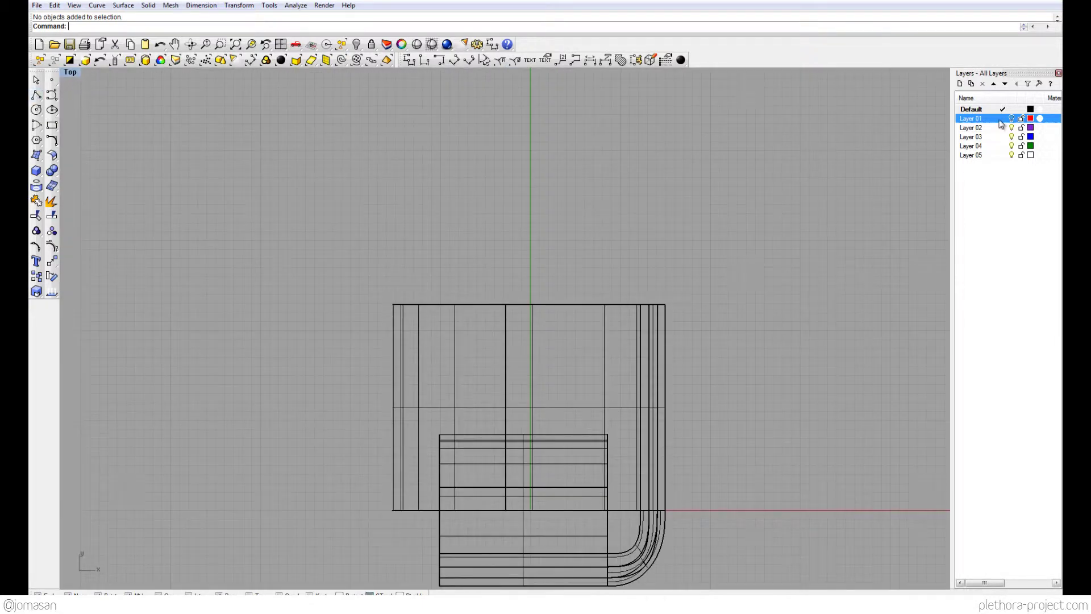
On Layer 01, draw a horizontal polyline across the Top view spanning the whole model
{"action": "left_click", "coordinate": [1001, 119]}
{"action": "left_click", "coordinate": [36, 95]}
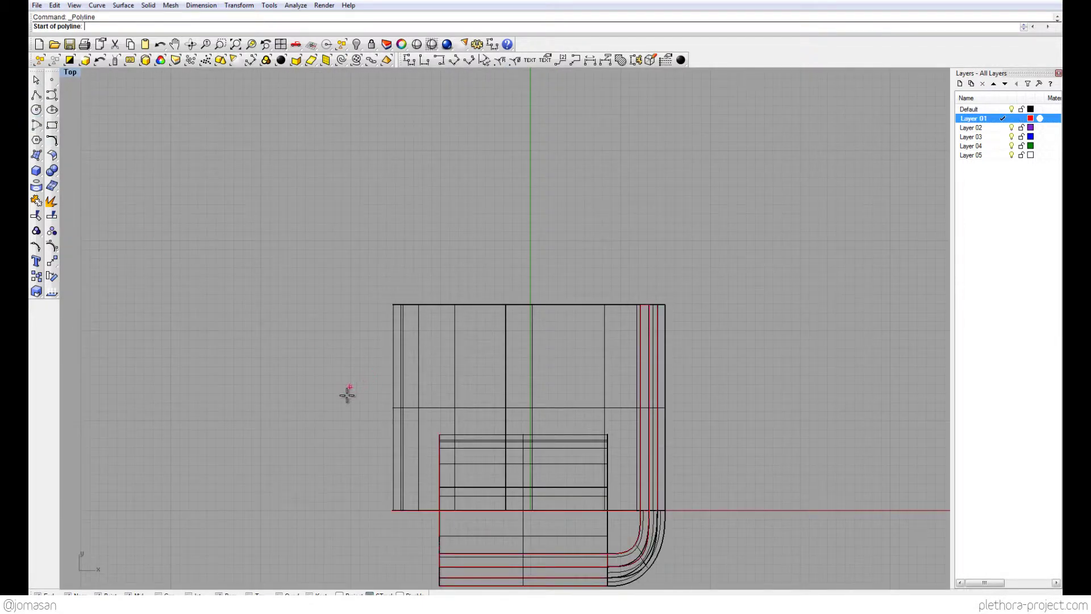
{"action": "left_click", "coordinate": [337, 377]}
{"action": "left_click", "coordinate": [831, 377]}
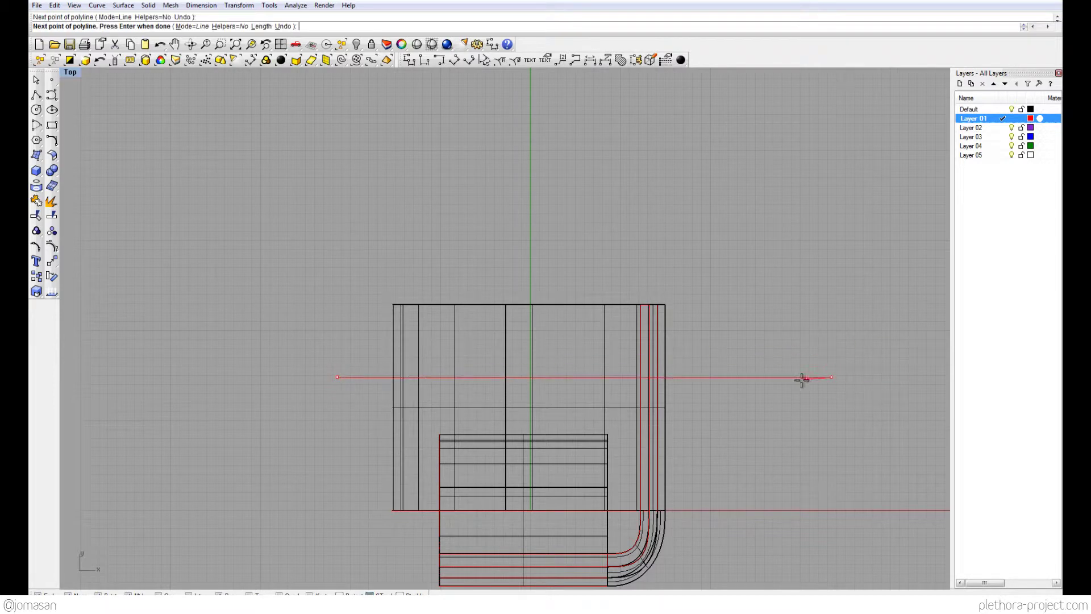
{"action": "key", "text": "Return"}
{"action": "right_click_drag", "start_coordinate": [277, 165], "coordinate": [195, 41]}
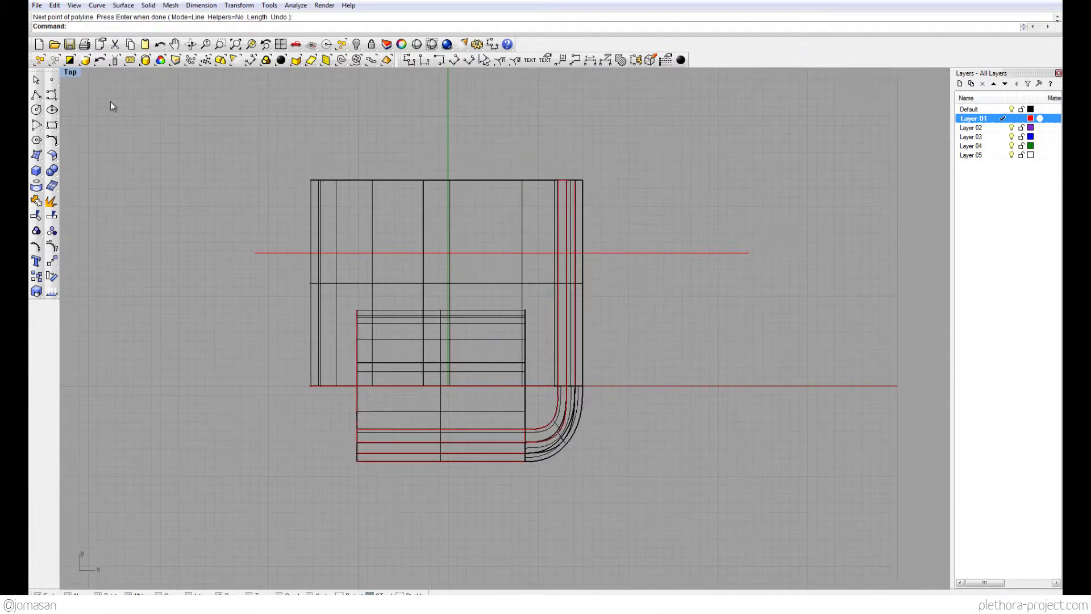
{"action": "double_click", "coordinate": [72, 73]}
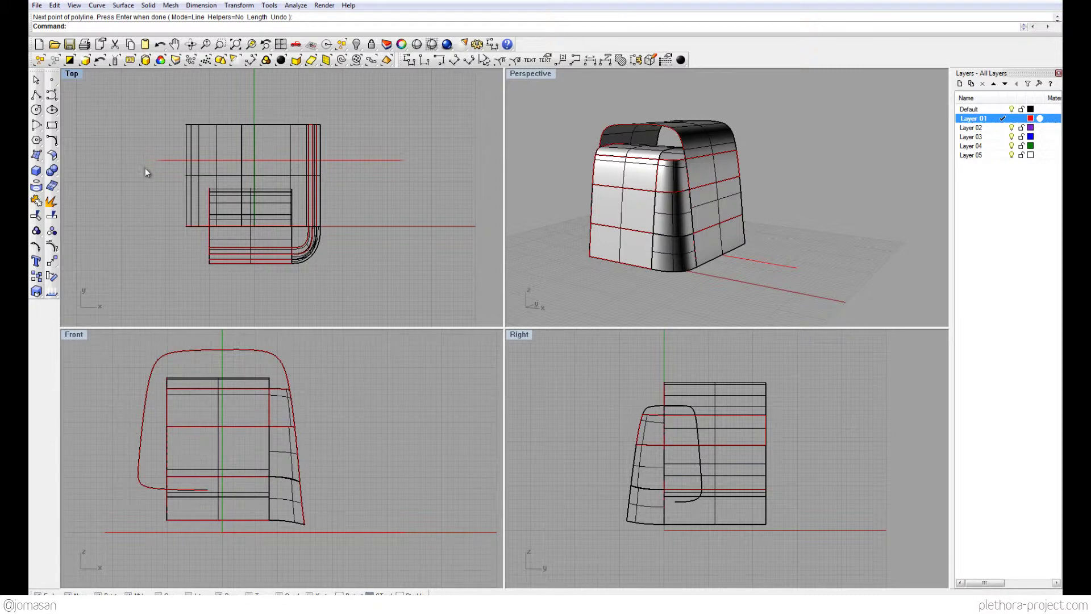
Split the lower-right side panel using the new line as the cutter
{"action": "left_click", "coordinate": [53, 216]}
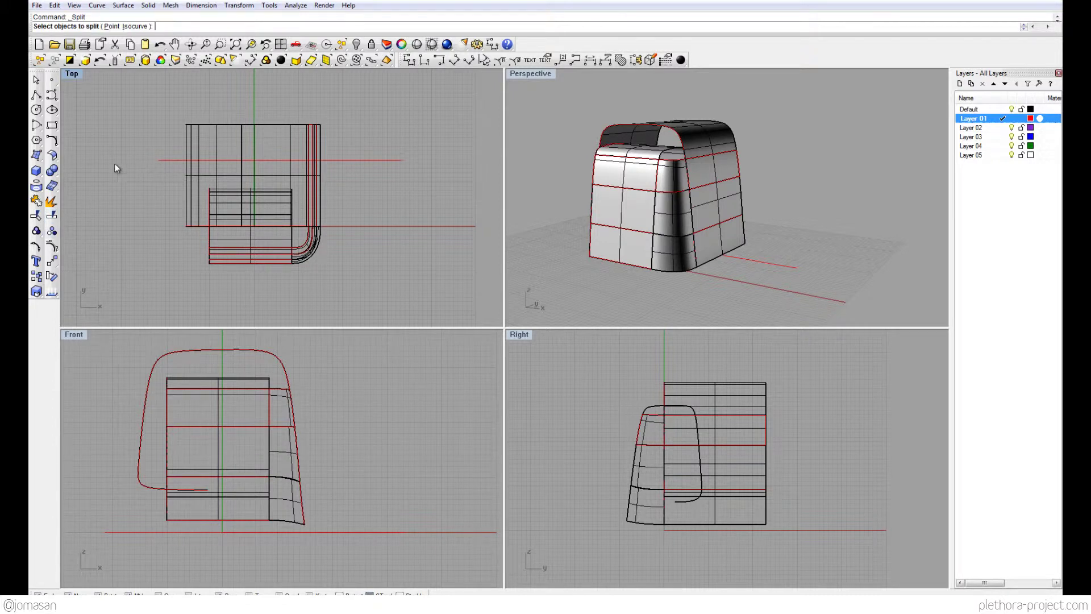
{"action": "left_click", "coordinate": [724, 246]}
{"action": "right_click", "coordinate": [334, 172]}
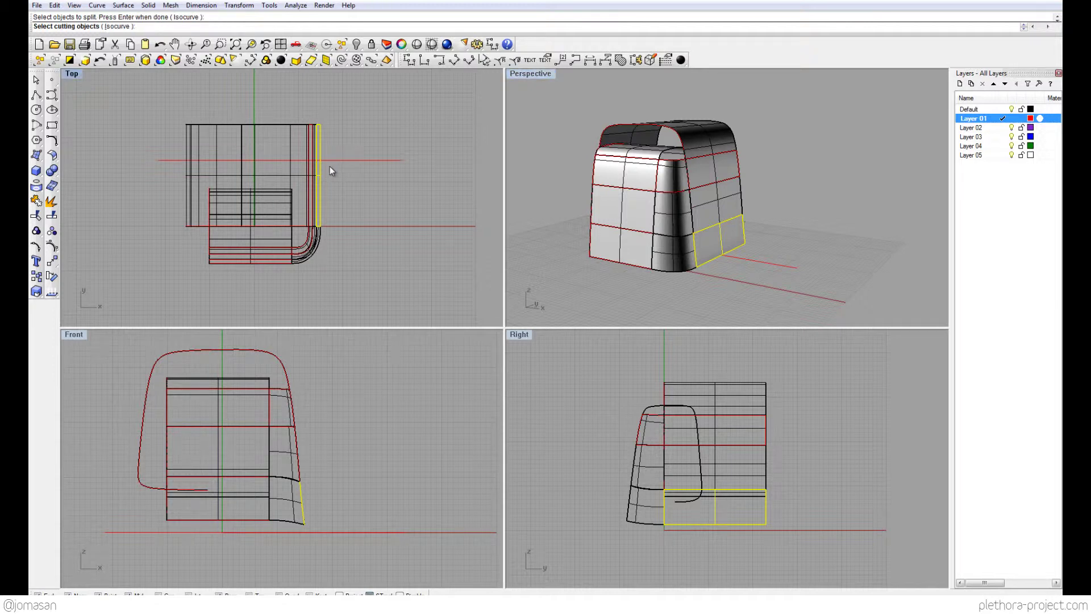
{"action": "left_click", "coordinate": [344, 159]}
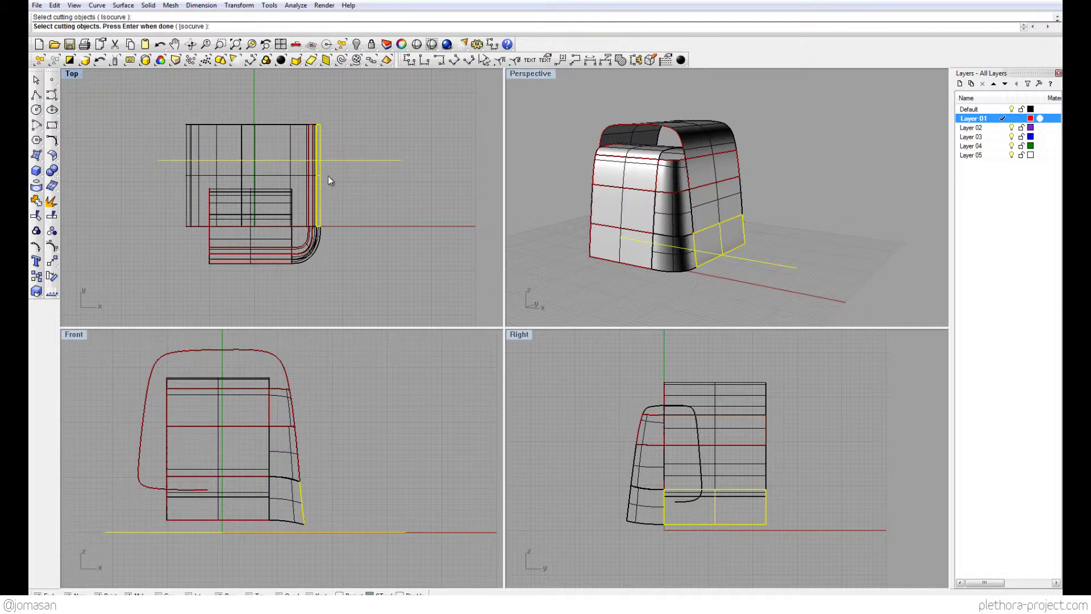
{"action": "right_click", "coordinate": [305, 161]}
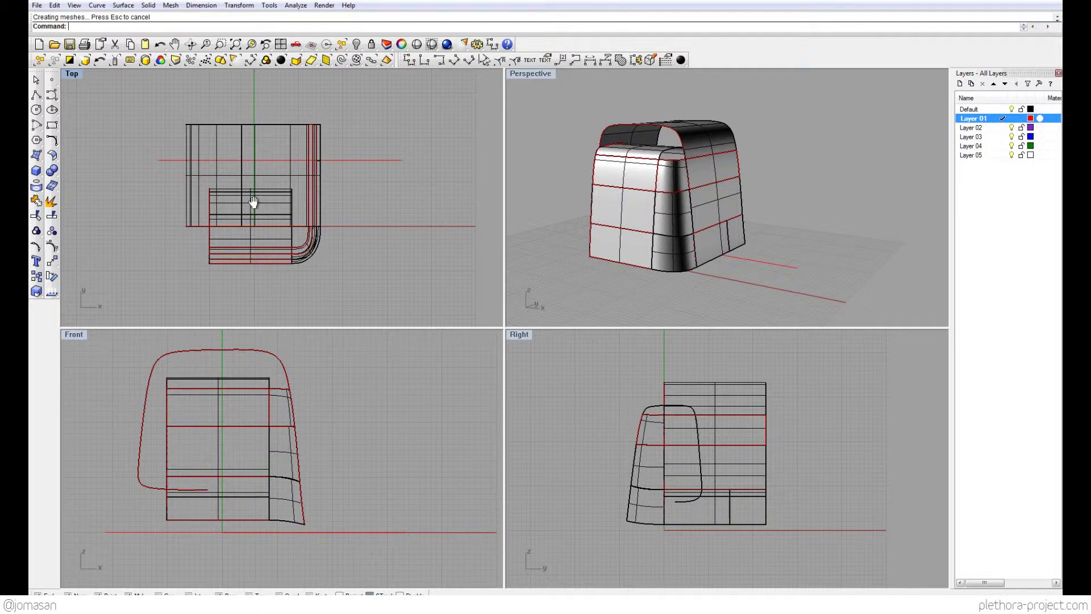
Delete the split-off bottom-right side-panel patch
{"action": "right_click_drag", "start_coordinate": [253, 202], "coordinate": [273, 212]}
{"action": "left_click", "coordinate": [739, 237]}
{"action": "right_click_drag", "start_coordinate": [726, 265], "coordinate": [671, 268]}
{"action": "scroll", "coordinate": [682, 268], "scroll_direction": "up", "scroll_amount": 5}
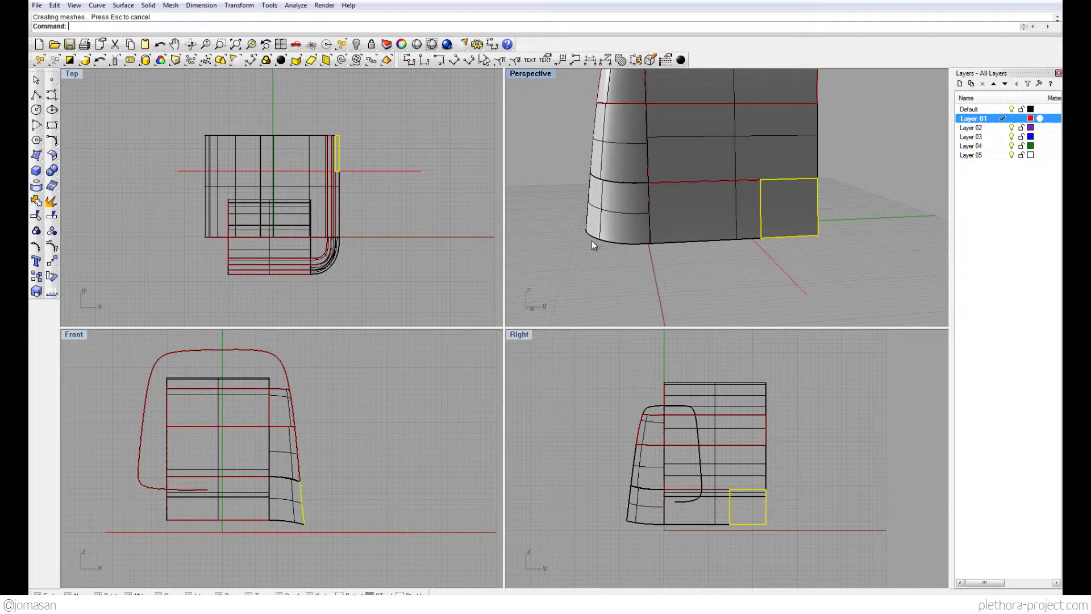
{"action": "left_click", "coordinate": [726, 224]}
{"action": "left_click", "coordinate": [779, 219]}
{"action": "left_click", "coordinate": [728, 224]}
{"action": "left_click", "coordinate": [779, 223]}
{"action": "right_click_drag", "start_coordinate": [779, 240], "coordinate": [750, 211]}
{"action": "right_click_drag", "start_coordinate": [753, 255], "coordinate": [683, 251]}
{"action": "right_click_drag", "start_coordinate": [297, 206], "coordinate": [307, 218]}
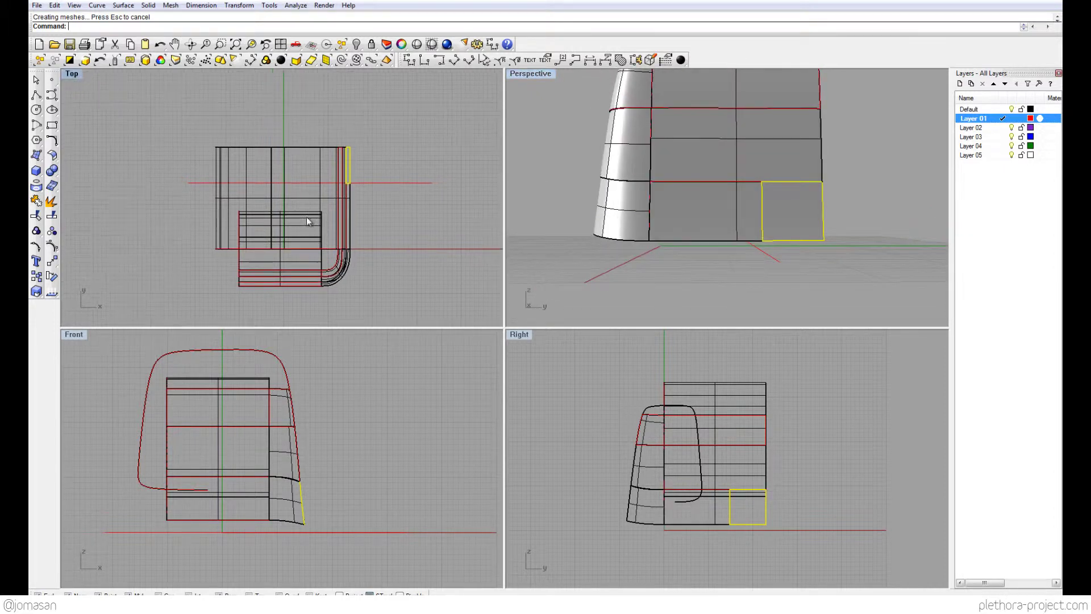
{"action": "right_click_drag", "start_coordinate": [449, 244], "coordinate": [449, 230]}
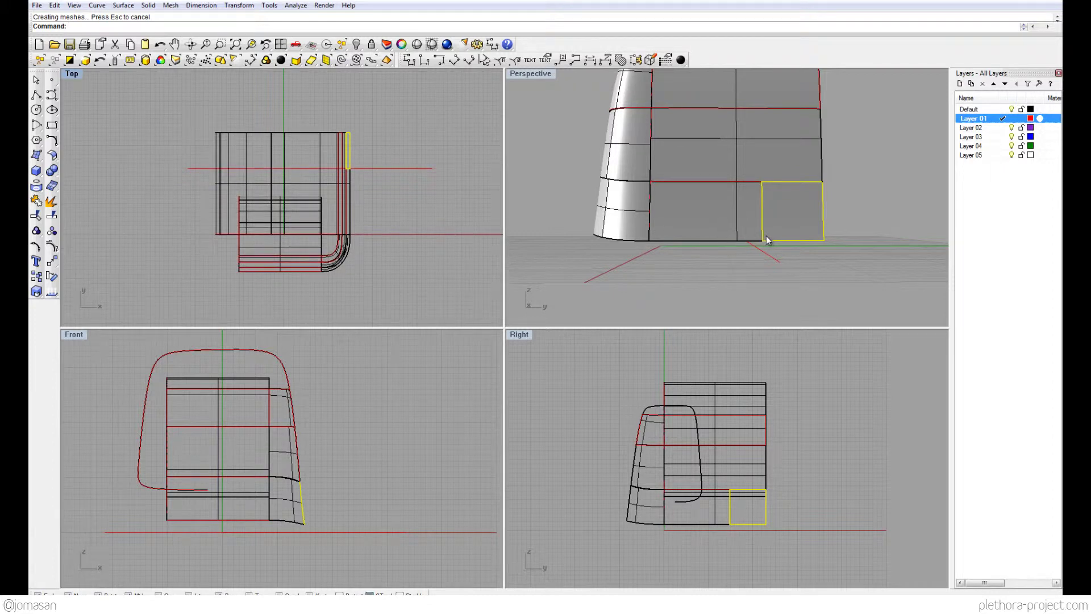
{"action": "key", "text": "Delete"}
Frame the curved corner closely in the Front view and maximize that viewport
{"action": "mouse_move", "coordinate": [752, 214]}
{"action": "right_mouse_down"}
{"action": "mouse_move", "coordinate": [698, 218]}
{"action": "mouse_move", "coordinate": [771, 219]}
{"action": "right_mouse_up"}
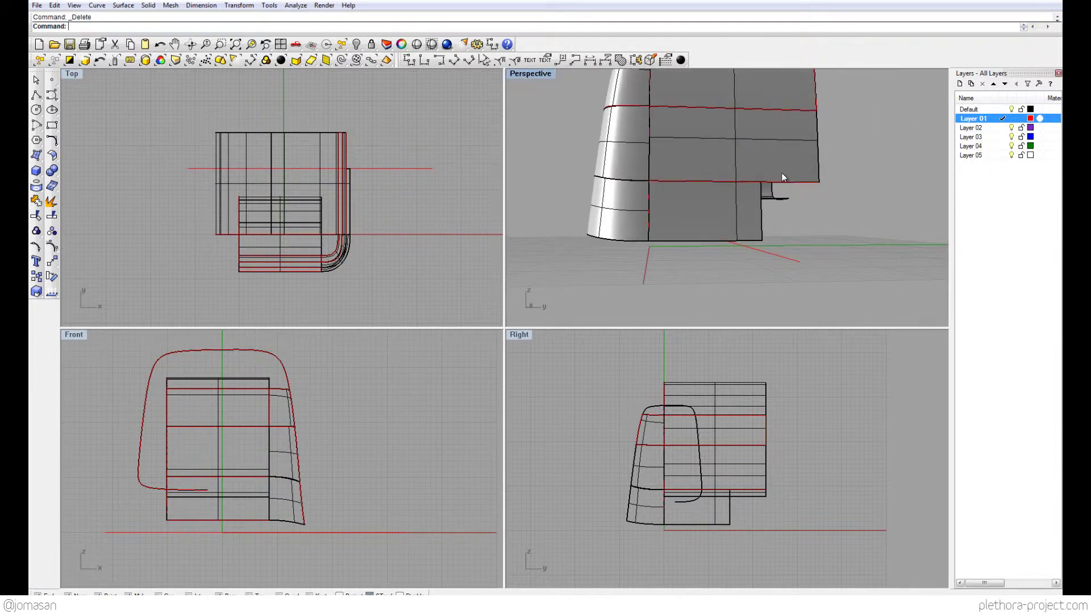
{"action": "left_click", "coordinate": [782, 176]}
{"action": "scroll", "coordinate": [264, 499], "scroll_direction": "up", "scroll_amount": 4}
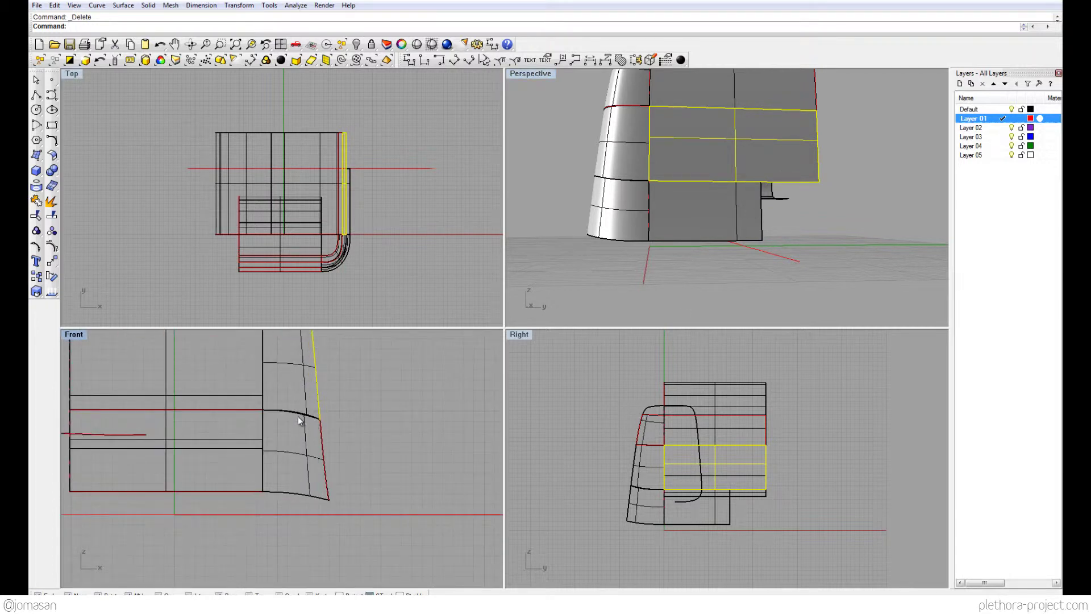
{"action": "right_click_drag", "start_coordinate": [298, 416], "coordinate": [300, 396]}
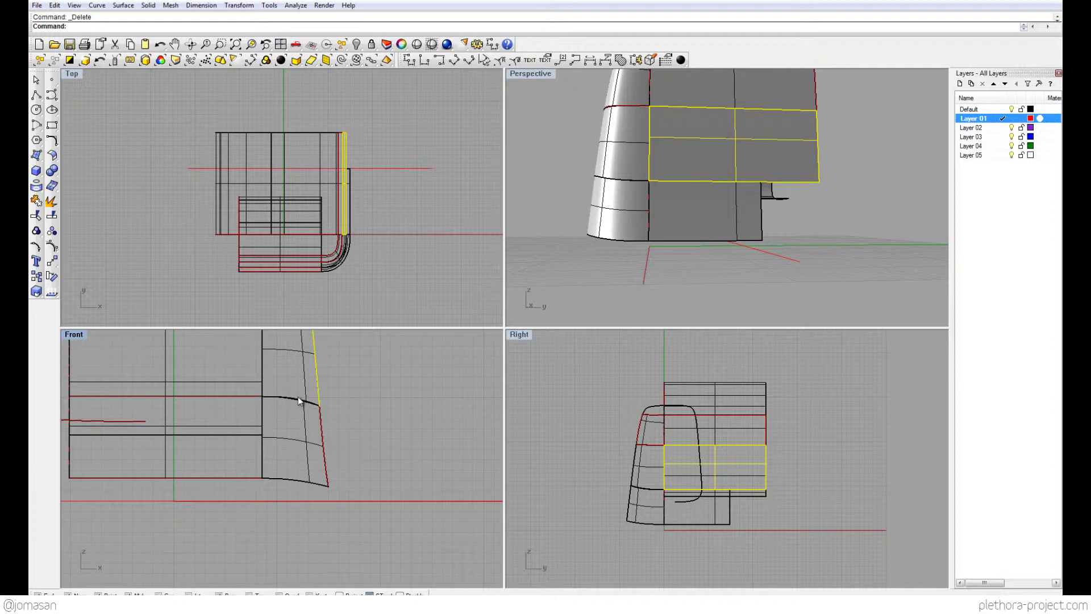
{"action": "right_click_drag", "start_coordinate": [701, 285], "coordinate": [687, 256]}
{"action": "scroll", "coordinate": [687, 256], "scroll_direction": "down", "scroll_amount": 5}
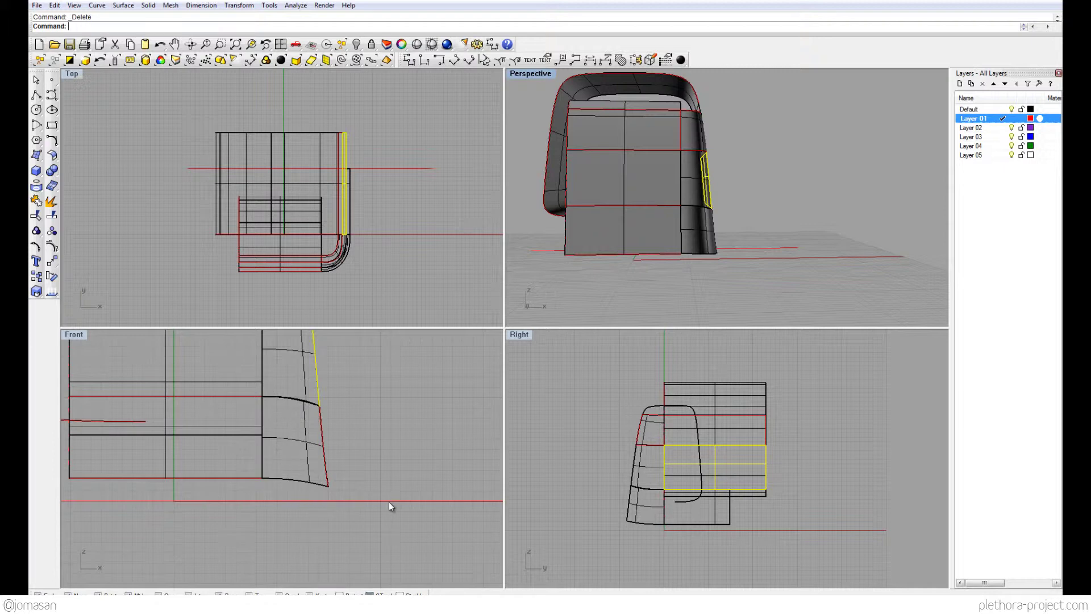
{"action": "right_click_drag", "start_coordinate": [317, 465], "coordinate": [319, 444]}
{"action": "double_click", "coordinate": [73, 335]}
{"action": "right_click_drag", "start_coordinate": [360, 398], "coordinate": [298, 439]}
{"action": "key", "text": "Escape"}
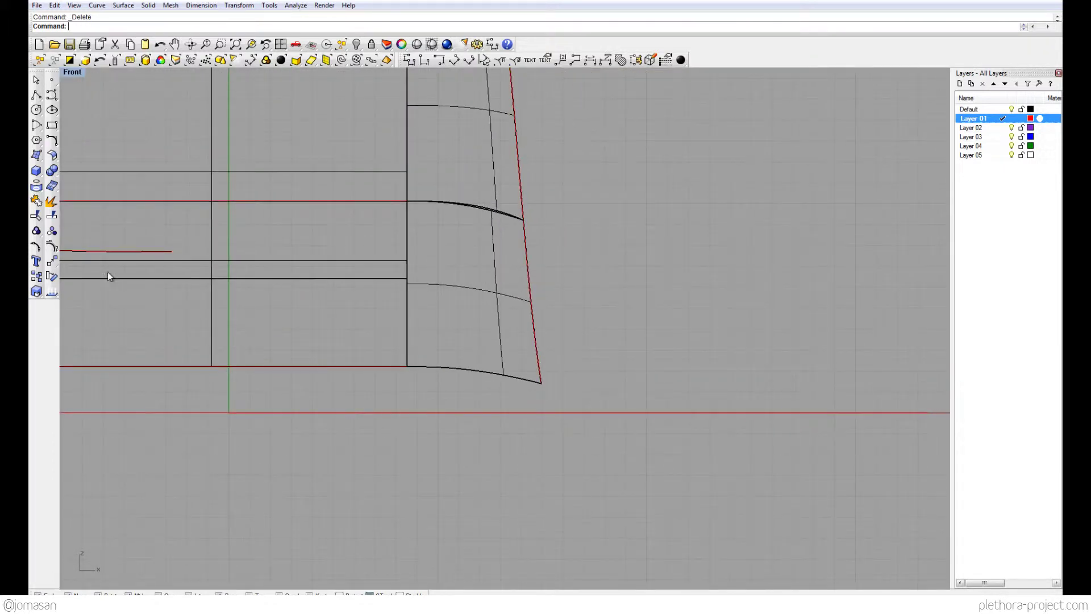
Start a freeform curve in the Front view, placing three points along the red ground line
{"action": "left_click", "coordinate": [52, 97]}
{"action": "right_click_drag", "start_coordinate": [346, 399], "coordinate": [341, 422]}
{"action": "scroll", "coordinate": [462, 429], "scroll_direction": "up", "scroll_amount": 4}
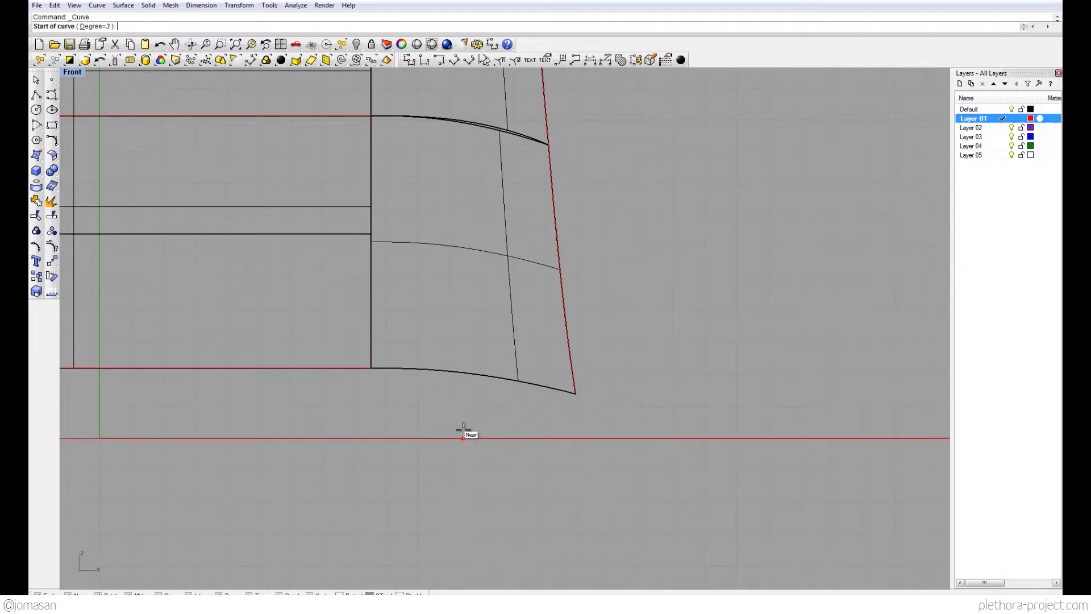
{"action": "right_click_drag", "start_coordinate": [544, 441], "coordinate": [514, 472]}
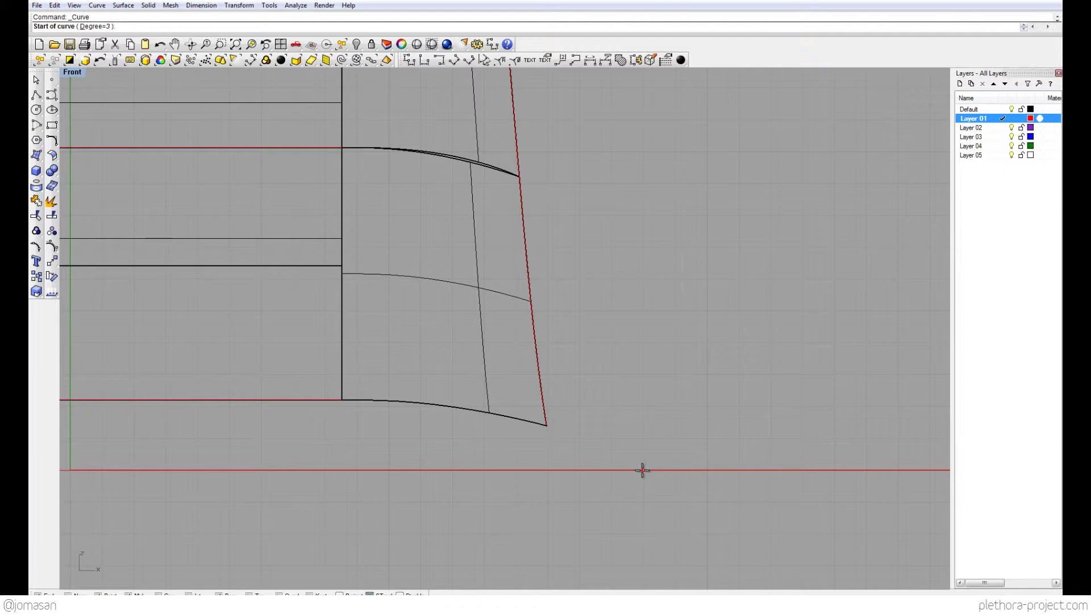
{"action": "right_click_drag", "start_coordinate": [642, 467], "coordinate": [653, 410]}
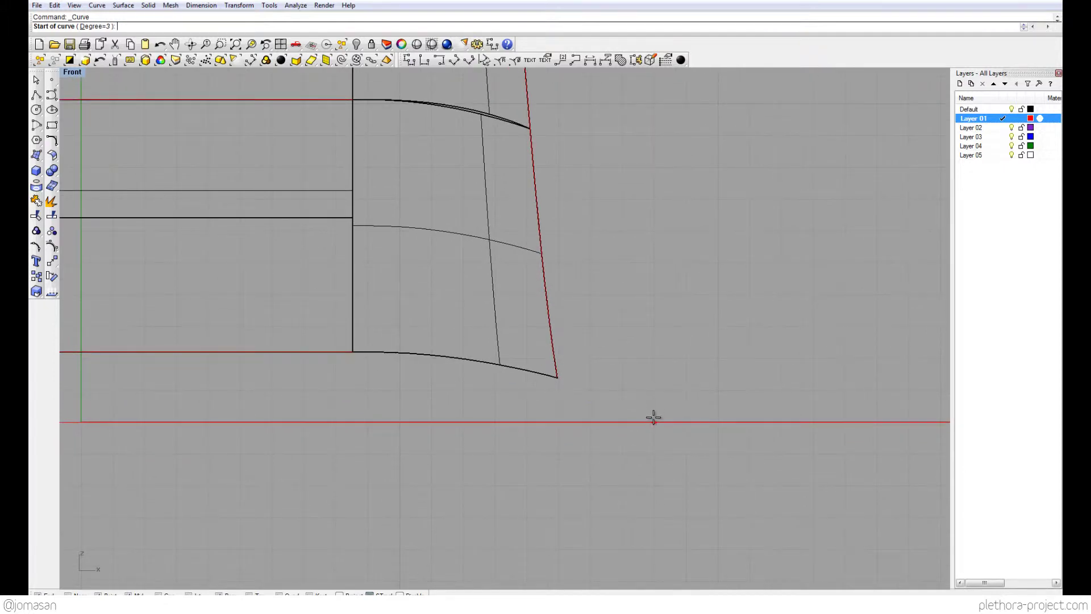
{"action": "left_click", "coordinate": [653, 419]}
{"action": "left_click", "coordinate": [591, 421]}
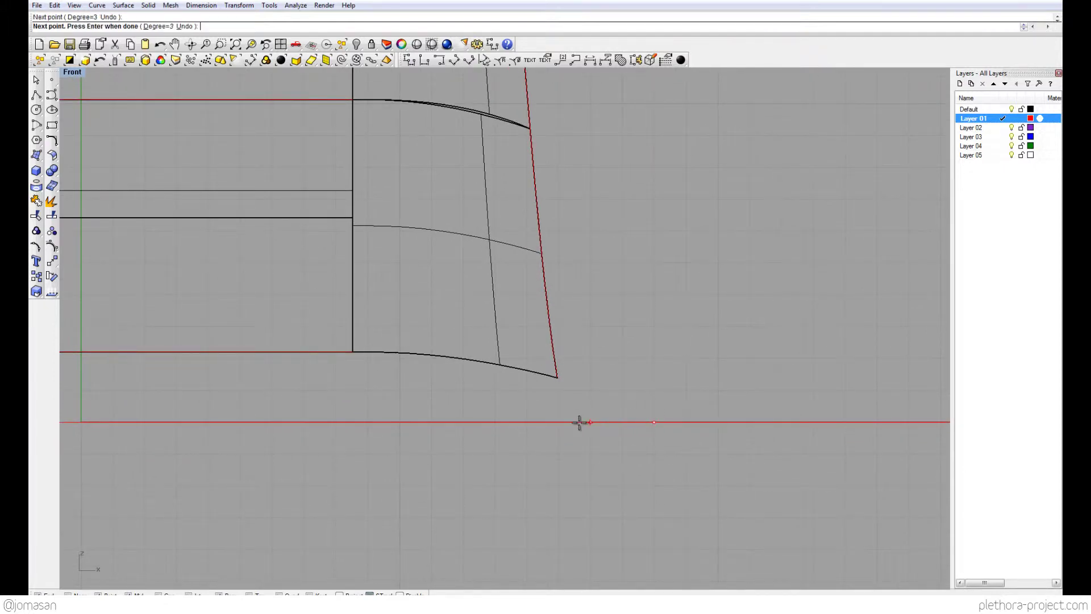
{"action": "left_click", "coordinate": [529, 422]}
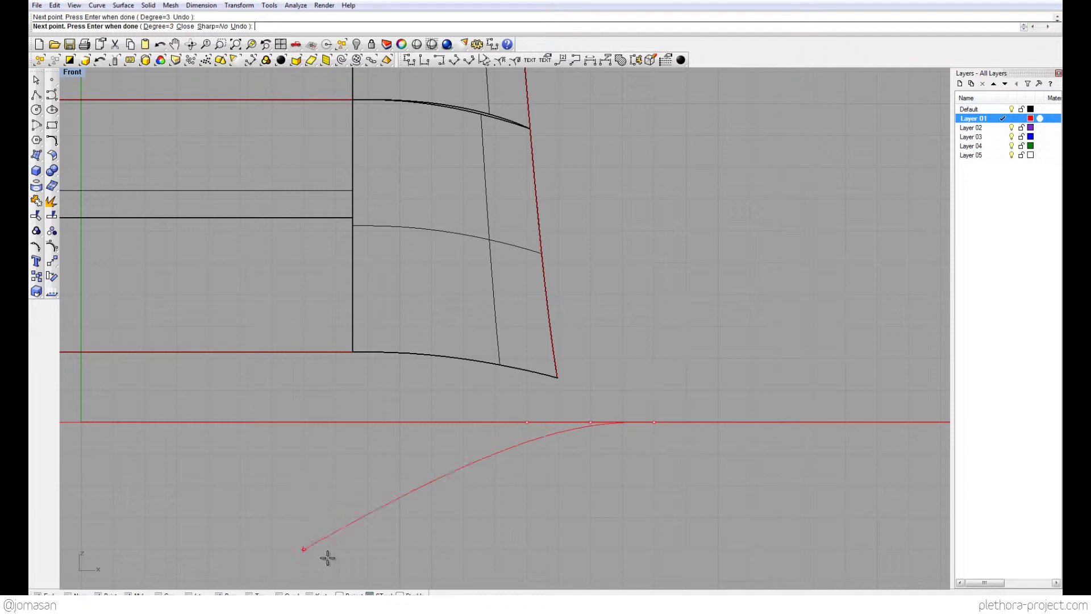
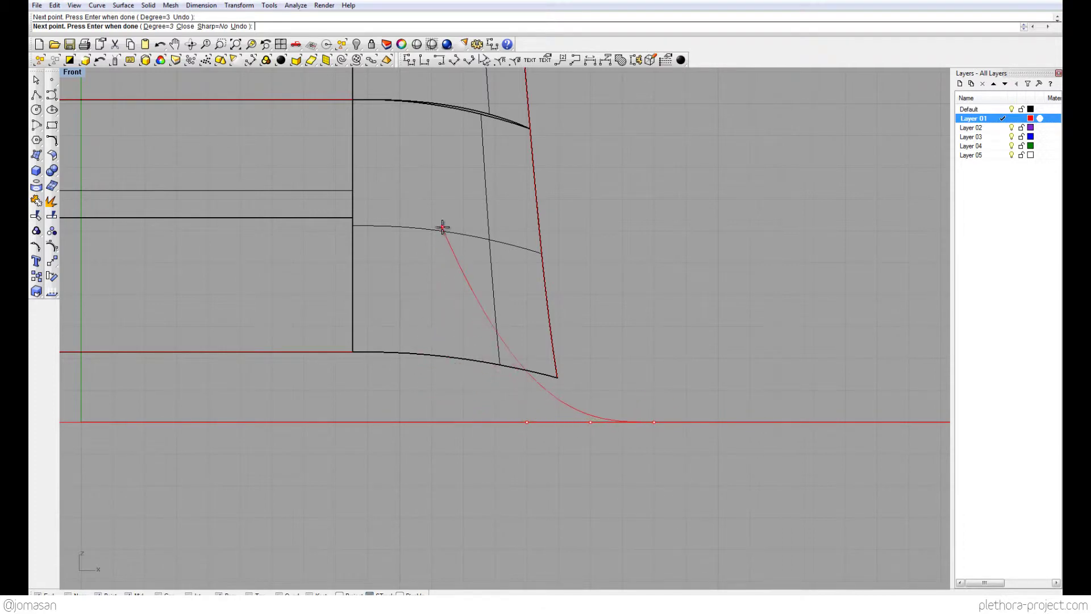
Add four curve points rising from the panel's bottom edge upward and finish the L-shaped curve
{"action": "right_click_drag", "start_coordinate": [409, 333], "coordinate": [412, 382]}
{"action": "scroll", "coordinate": [412, 382], "scroll_direction": "down", "scroll_amount": 6}
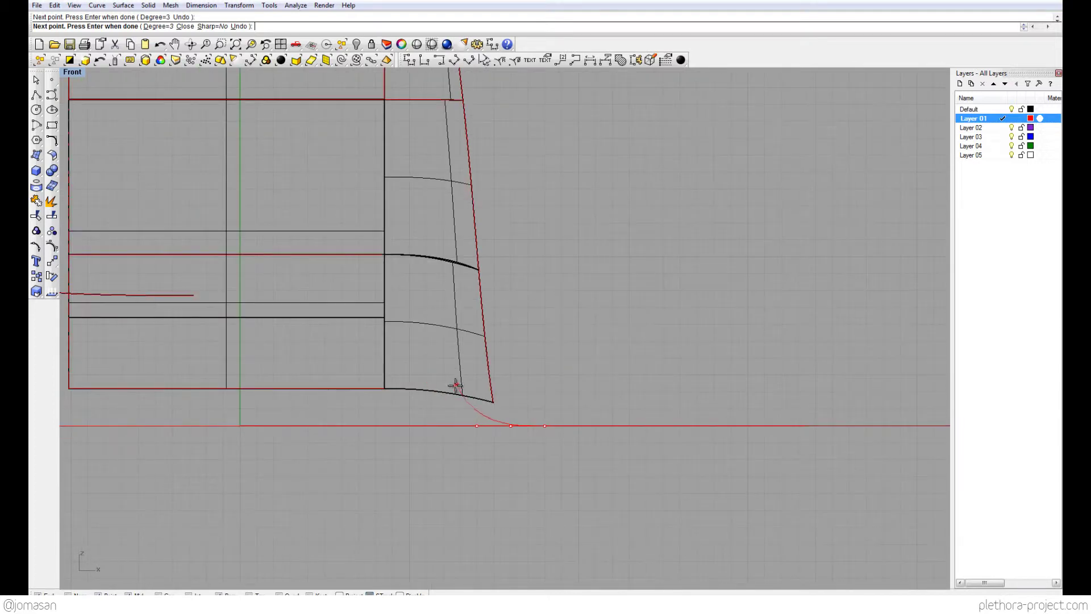
{"action": "scroll", "coordinate": [463, 409], "scroll_direction": "up", "scroll_amount": 6}
{"action": "left_click", "coordinate": [475, 383]}
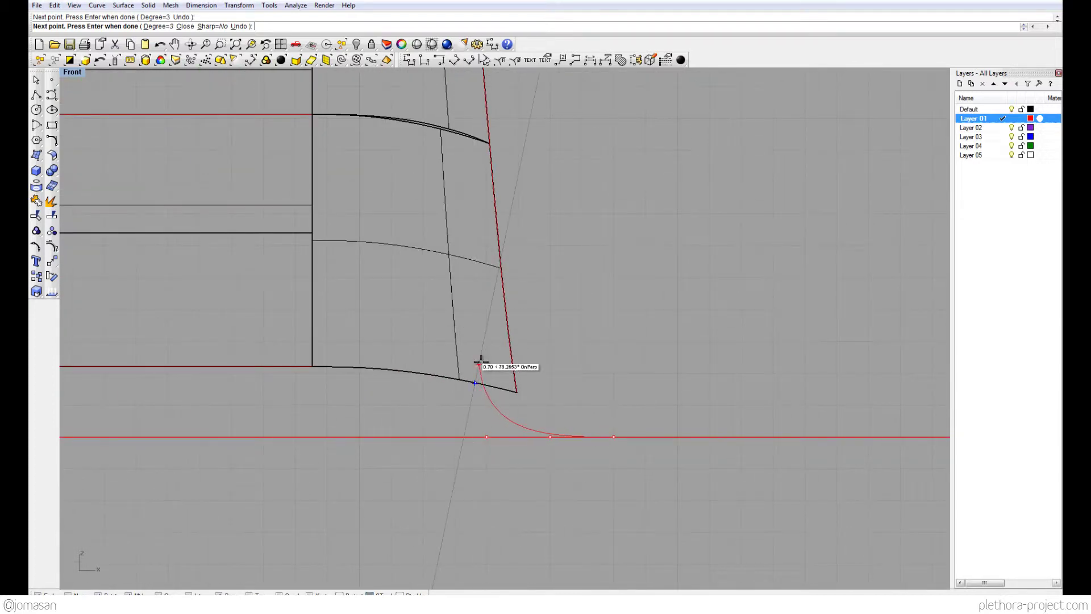
{"action": "left_click", "coordinate": [475, 371]}
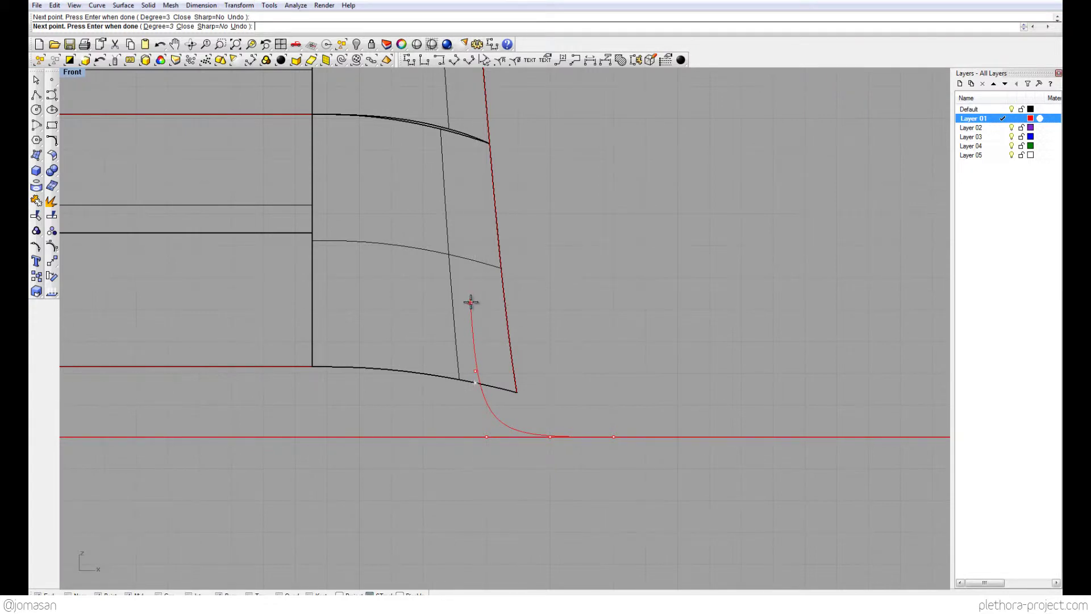
{"action": "left_click", "coordinate": [470, 302]}
{"action": "left_click", "coordinate": [467, 251]}
{"action": "key", "text": "Return"}
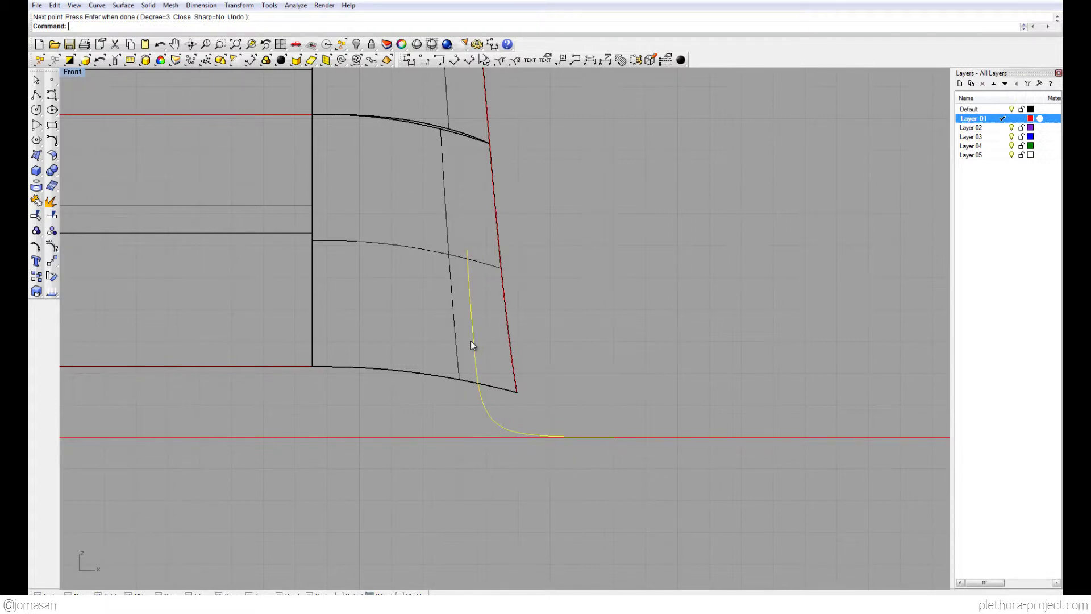
{"action": "scroll", "coordinate": [494, 346], "scroll_direction": "up", "scroll_amount": 3}
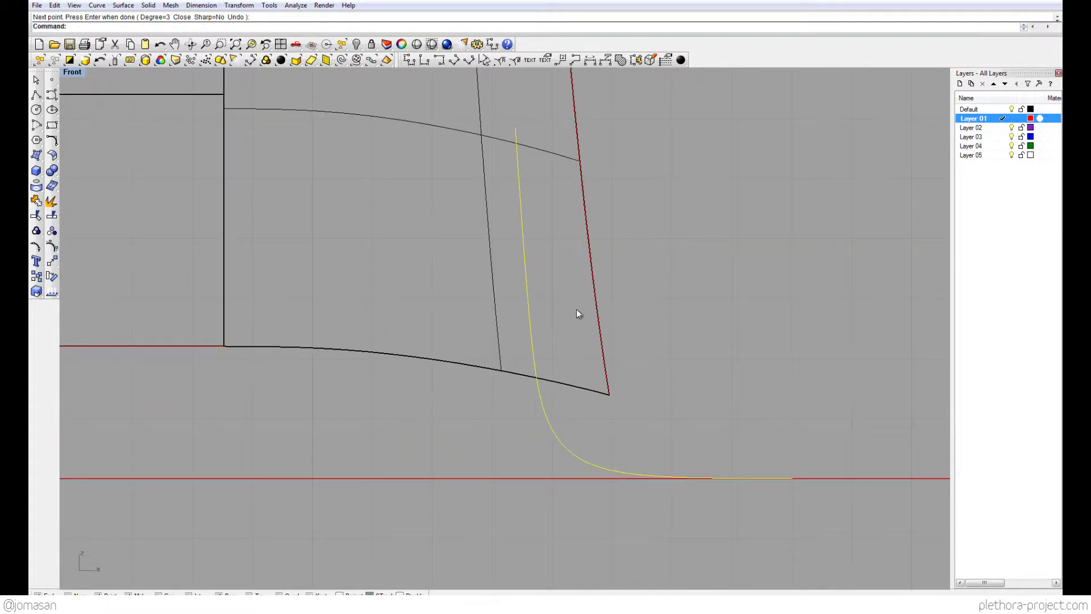
{"action": "scroll", "coordinate": [562, 336], "scroll_direction": "down", "scroll_amount": 4}
{"action": "right_click_drag", "start_coordinate": [561, 336], "coordinate": [462, 315]}
{"action": "scroll", "coordinate": [506, 355], "scroll_direction": "up", "scroll_amount": 4}
{"action": "scroll", "coordinate": [492, 320], "scroll_direction": "down", "scroll_amount": 1}
Move the new curve sideways to a new position in the Front view
{"action": "type", "text": "m"}
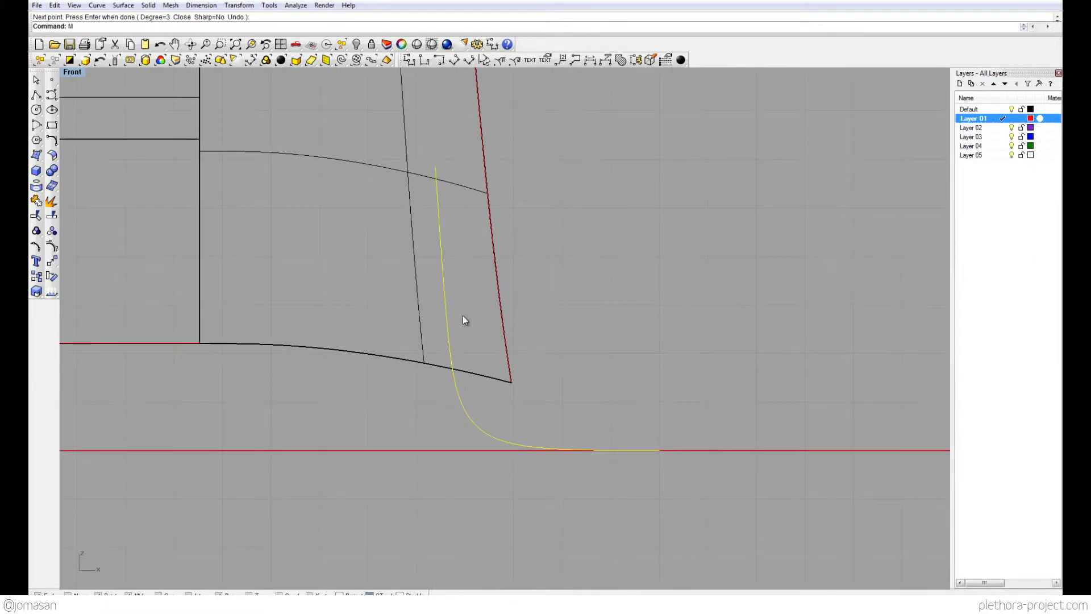
{"action": "key", "text": "Return"}
{"action": "left_click", "coordinate": [462, 315]}
{"action": "scroll", "coordinate": [307, 320], "scroll_direction": "down", "scroll_amount": 2}
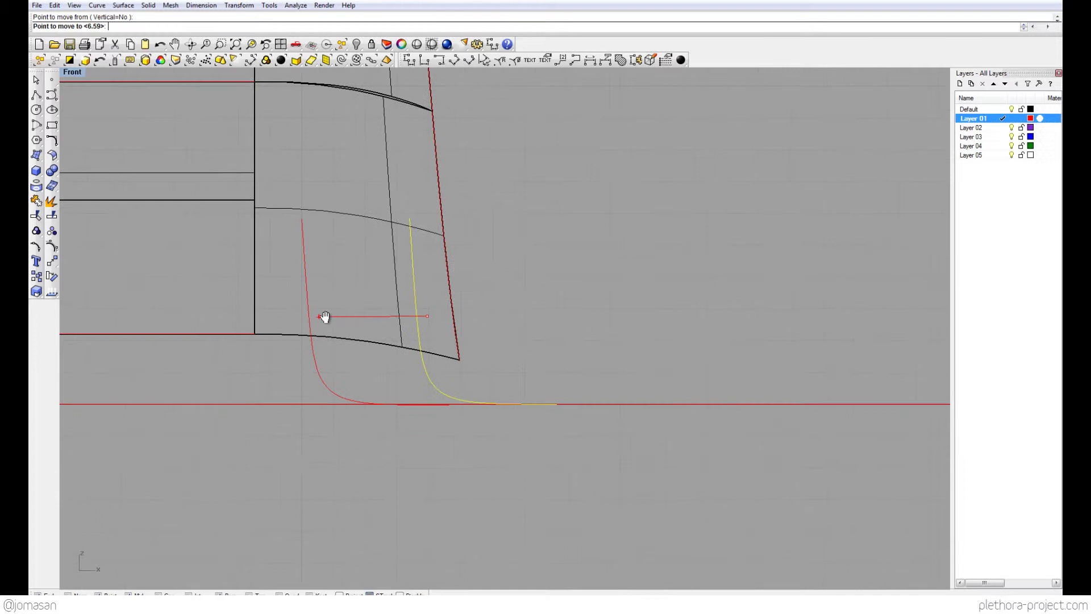
{"action": "left_click", "coordinate": [385, 321]}
{"action": "scroll", "coordinate": [390, 312], "scroll_direction": "down", "scroll_amount": 4}
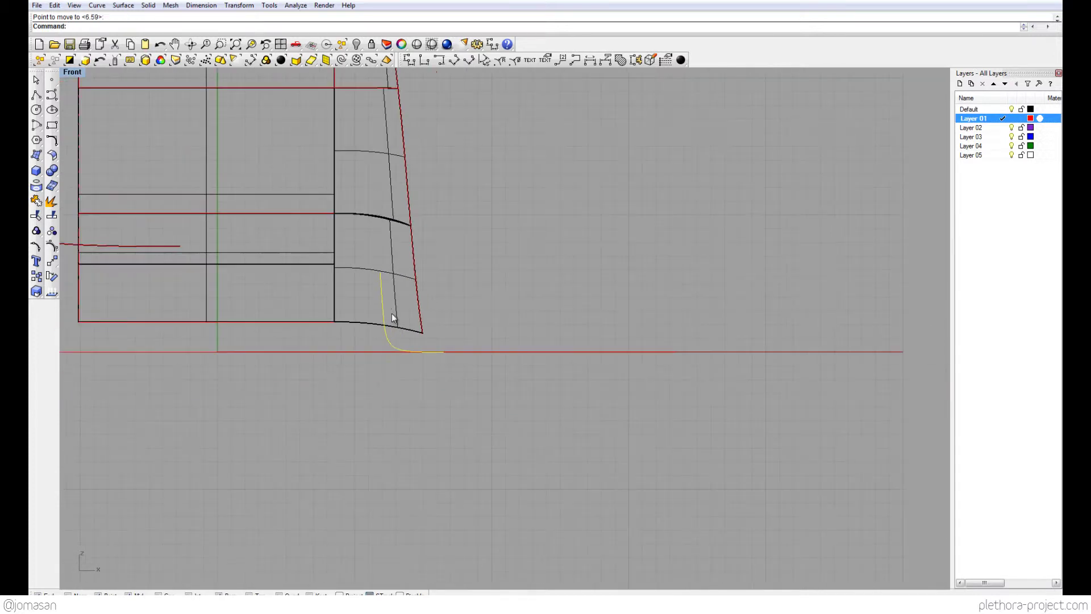
In a maximized Perspective view, move the curve again, snapping it to the lower panel's corner
{"action": "double_click", "coordinate": [78, 74]}
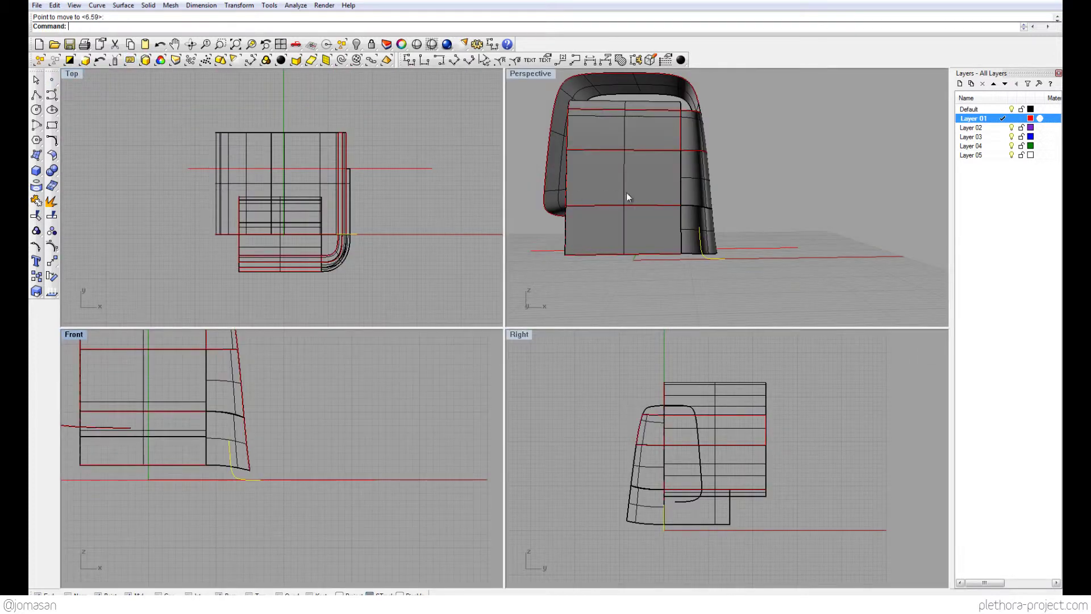
{"action": "double_click", "coordinate": [534, 73]}
{"action": "right_click_drag", "start_coordinate": [534, 73], "coordinate": [362, 373]}
{"action": "key", "text": "Return"}
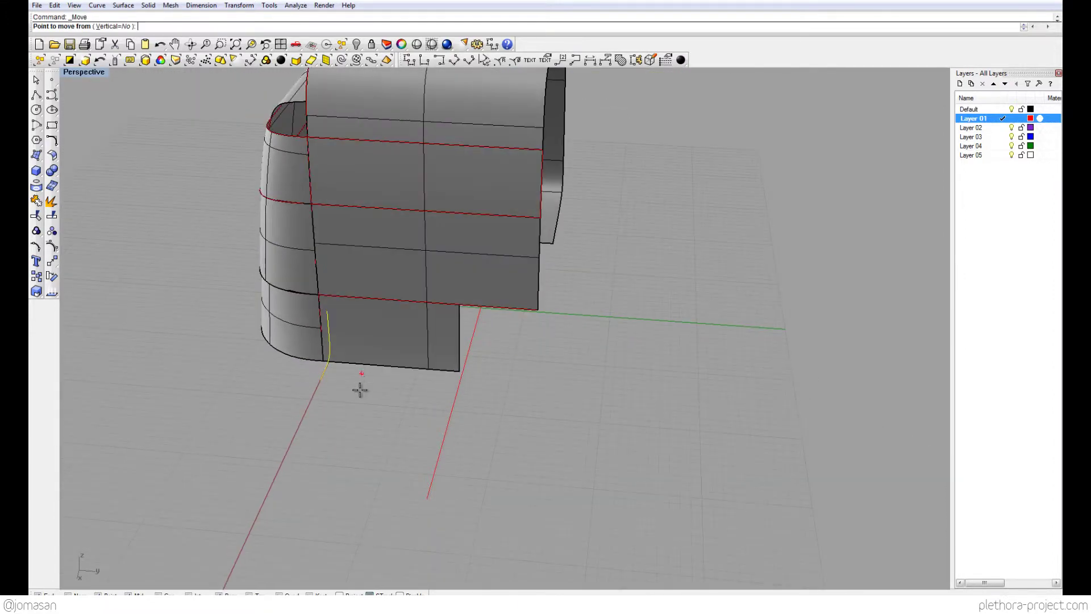
{"action": "left_click", "coordinate": [353, 392]}
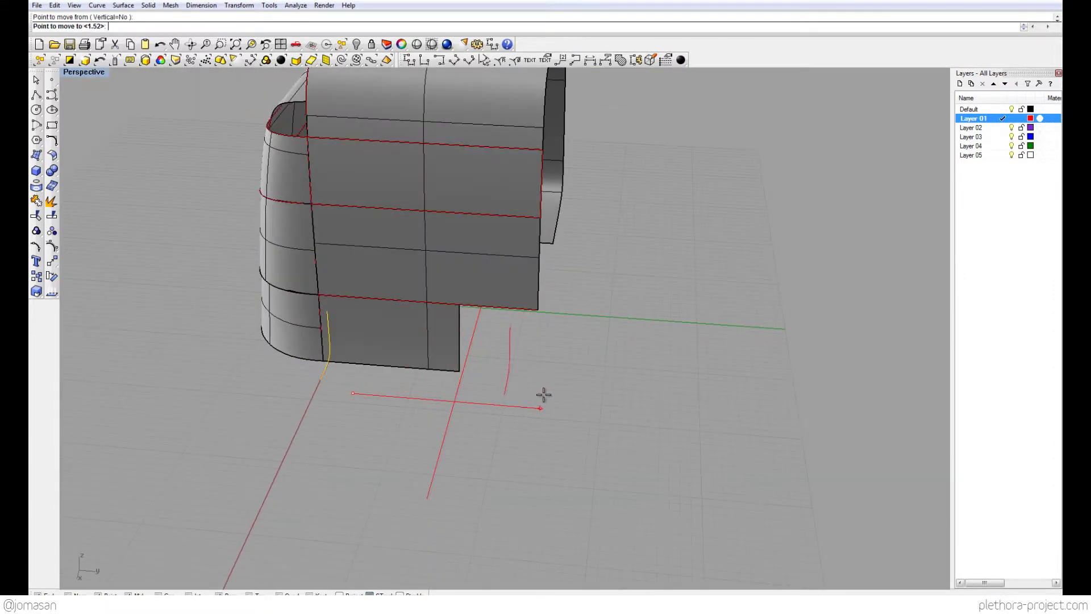
{"action": "left_click", "coordinate": [492, 394]}
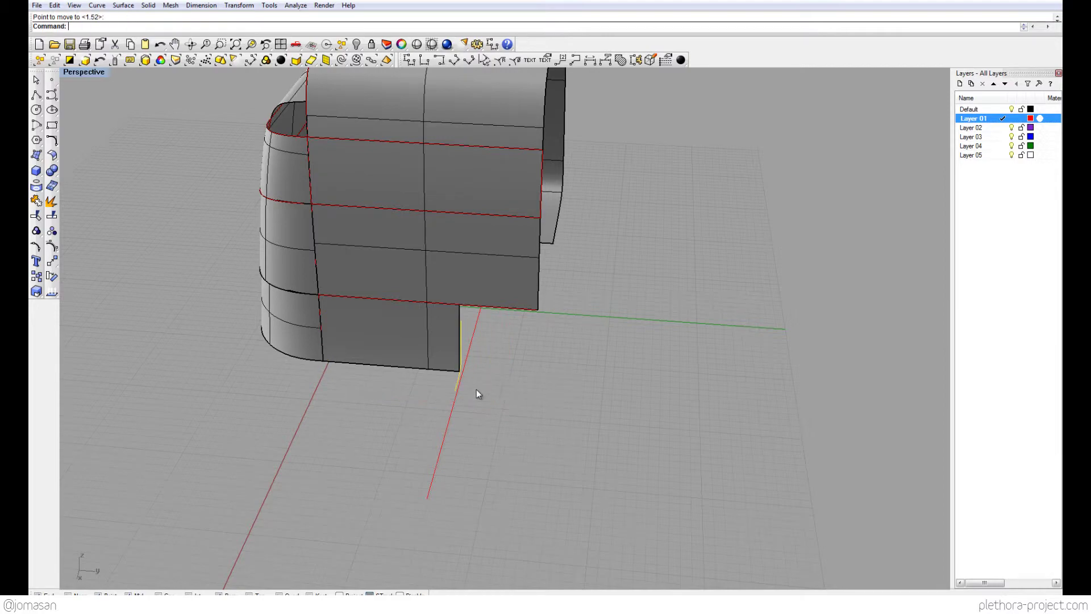
{"action": "scroll", "coordinate": [476, 391], "scroll_direction": "up", "scroll_amount": 5}
{"action": "right_click_drag", "start_coordinate": [477, 391], "coordinate": [335, 366]}
{"action": "right_click_drag", "start_coordinate": [436, 370], "coordinate": [459, 407]}
Extrude the curve with ExtrudeCrv into a bent L-shaped panel
{"action": "type", "text": "Extr"}
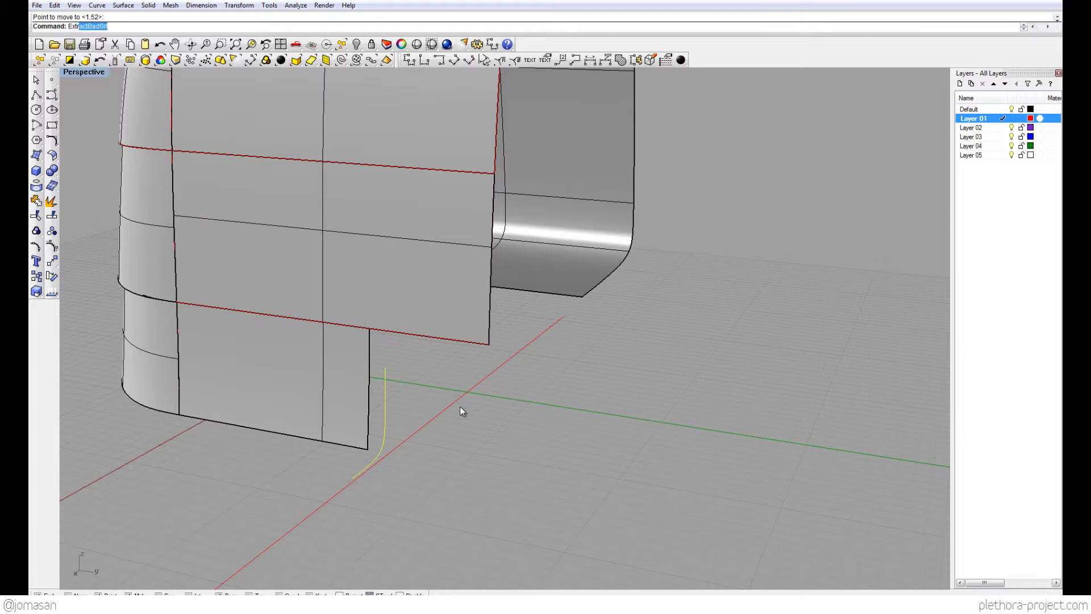
{"action": "type", "text": "udeCrv"}
{"action": "key", "text": "Return"}
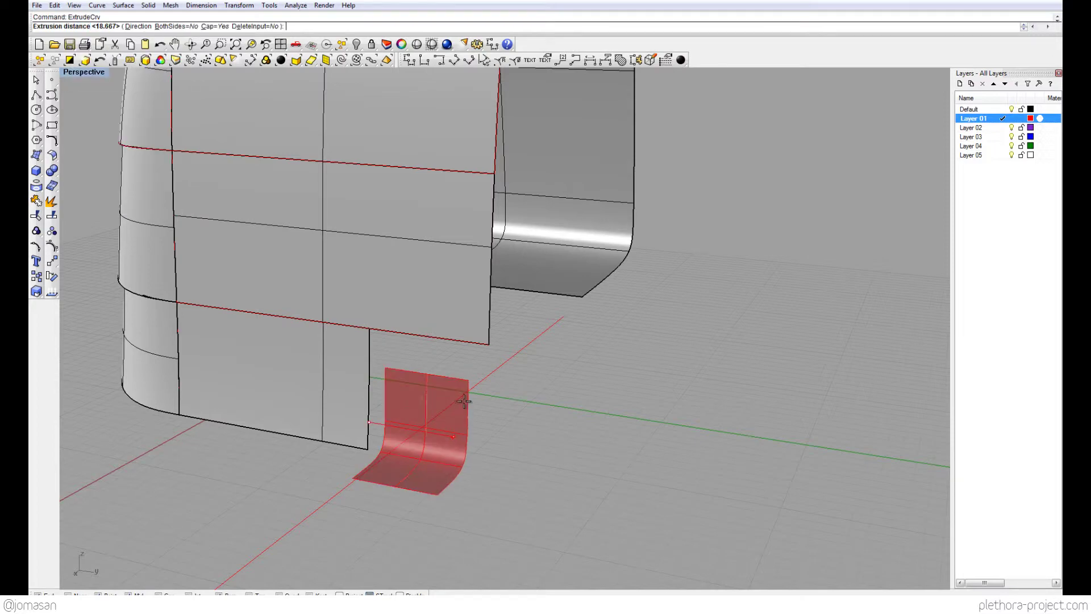
{"action": "right_click_drag", "start_coordinate": [464, 401], "coordinate": [419, 348]}
{"action": "left_click", "coordinate": [550, 370]}
Move the extruded panel onto the Default layer and inspect it
{"action": "left_click", "coordinate": [430, 446]}
{"action": "left_click", "coordinate": [534, 432]}
{"action": "right_click_drag", "start_coordinate": [534, 432], "coordinate": [432, 435]}
{"action": "left_click", "coordinate": [432, 435]}
{"action": "left_click", "coordinate": [978, 110]}
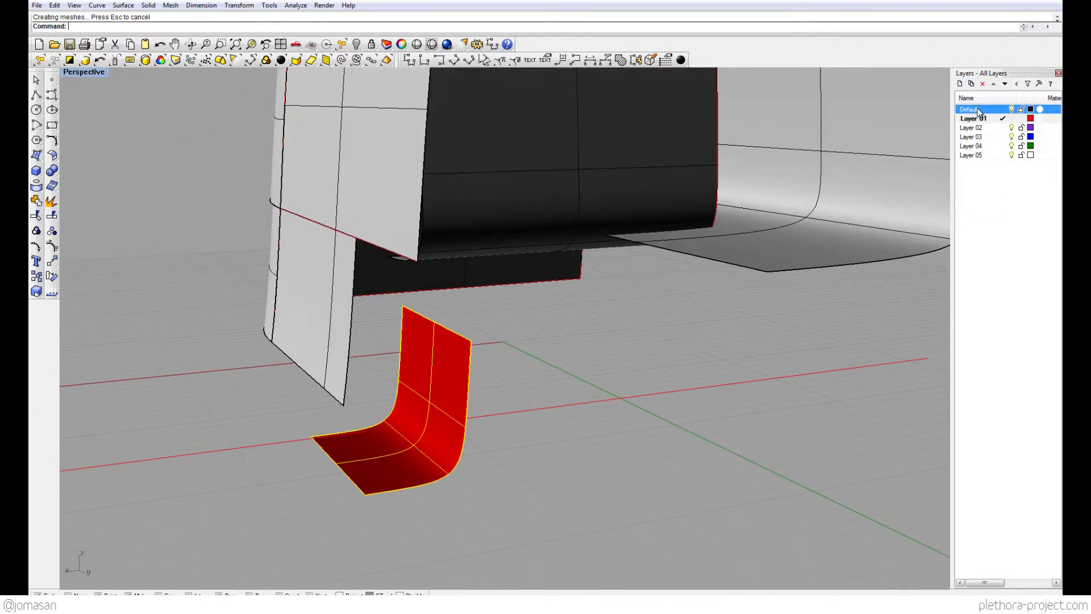
{"action": "right_click", "coordinate": [979, 111]}
{"action": "left_click", "coordinate": [991, 237]}
{"action": "right_click_drag", "start_coordinate": [567, 378], "coordinate": [469, 344]}
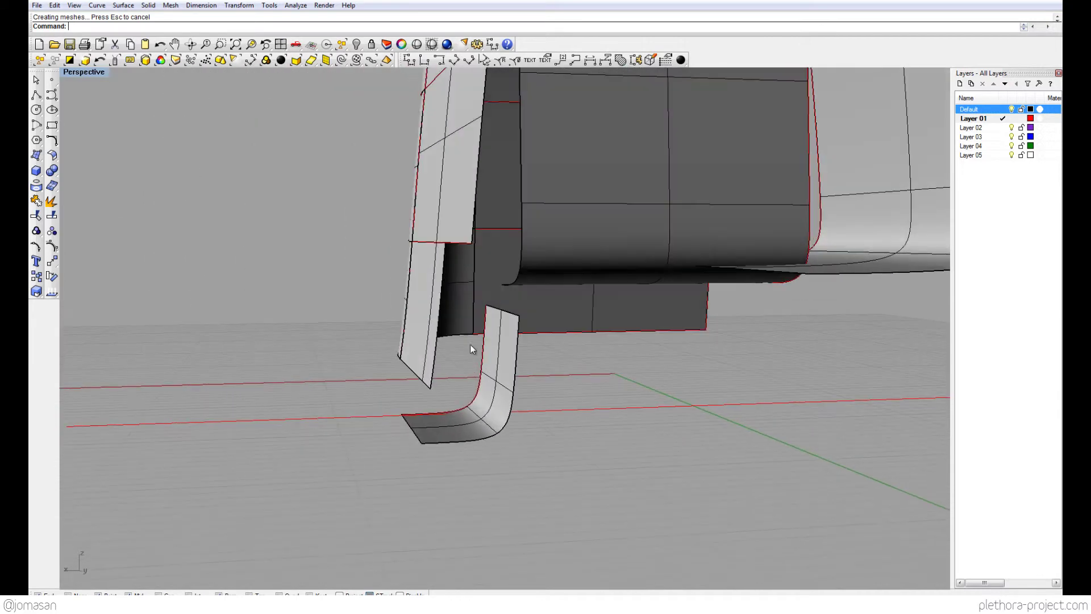
{"action": "right_click_drag", "start_coordinate": [453, 274], "coordinate": [478, 267]}
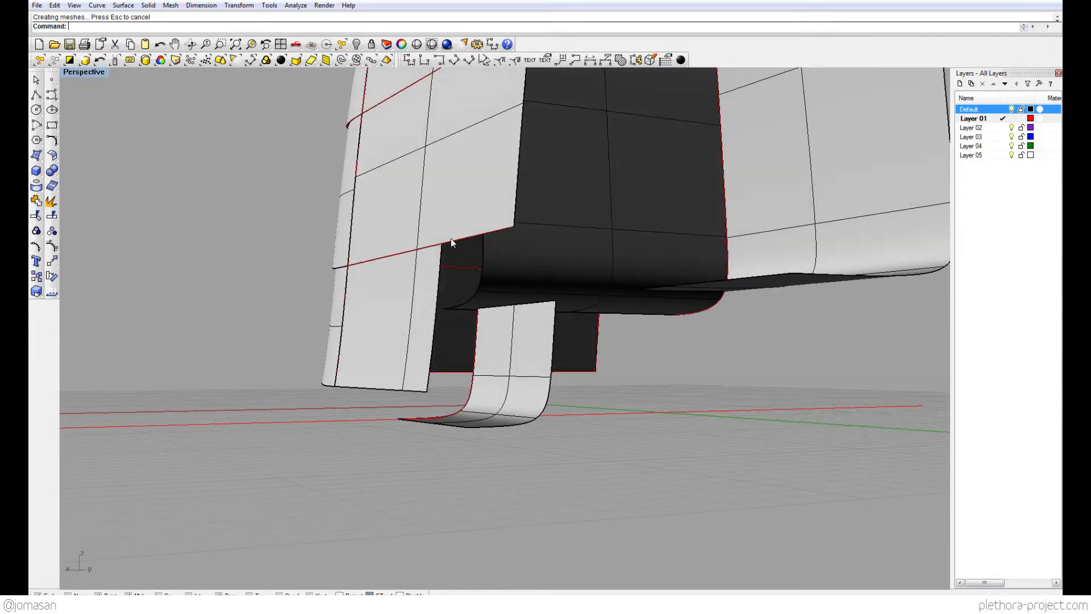
{"action": "mouse_move", "coordinate": [508, 335]}
{"action": "right_mouse_down"}
{"action": "mouse_move", "coordinate": [475, 339]}
{"action": "mouse_move", "coordinate": [519, 323]}
{"action": "right_mouse_up"}
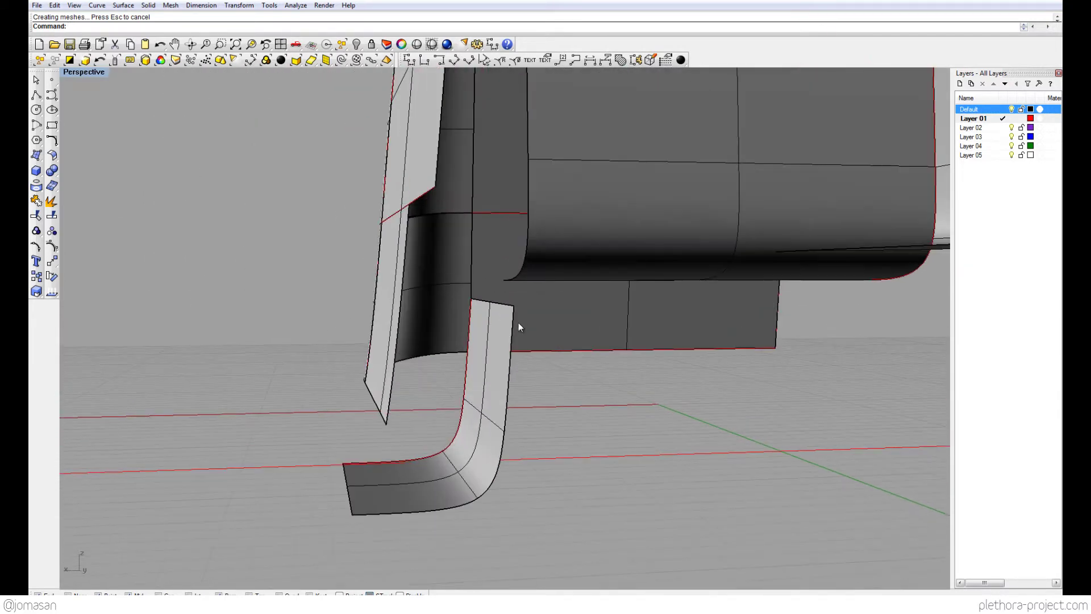
Start a surface blend, picking the bent panel's top edge and the upper panel's diagonal edge
{"action": "type", "text": "Blen"}
{"action": "key", "text": "Down"}
{"action": "key", "text": "Down"}
{"action": "key", "text": "Down"}
{"action": "key", "text": "Down"}
{"action": "key", "text": "Return"}
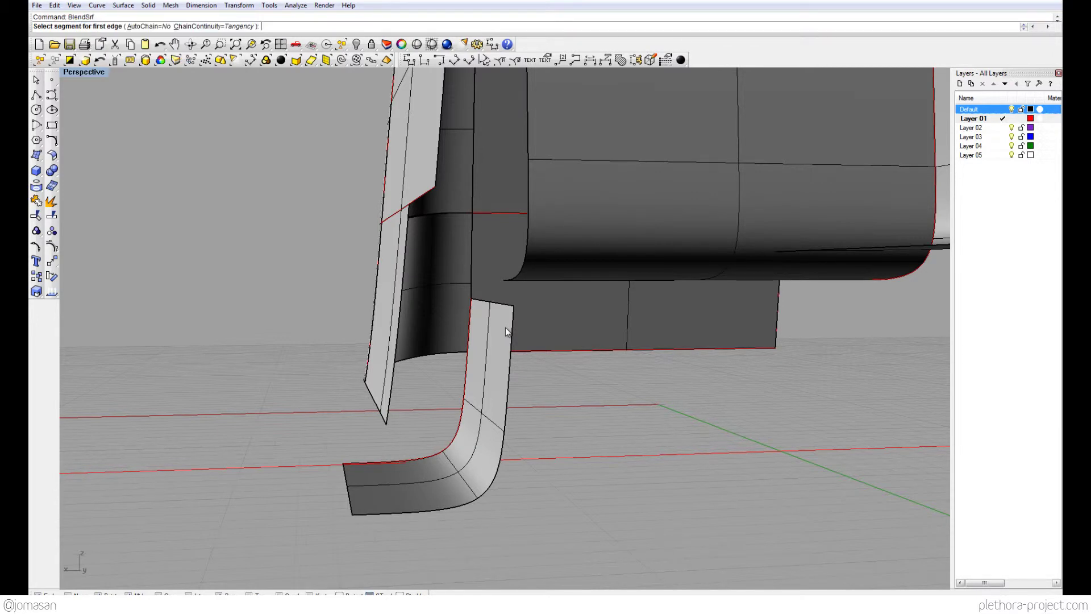
{"action": "left_click", "coordinate": [503, 307]}
{"action": "right_click_drag", "start_coordinate": [482, 311], "coordinate": [516, 185]}
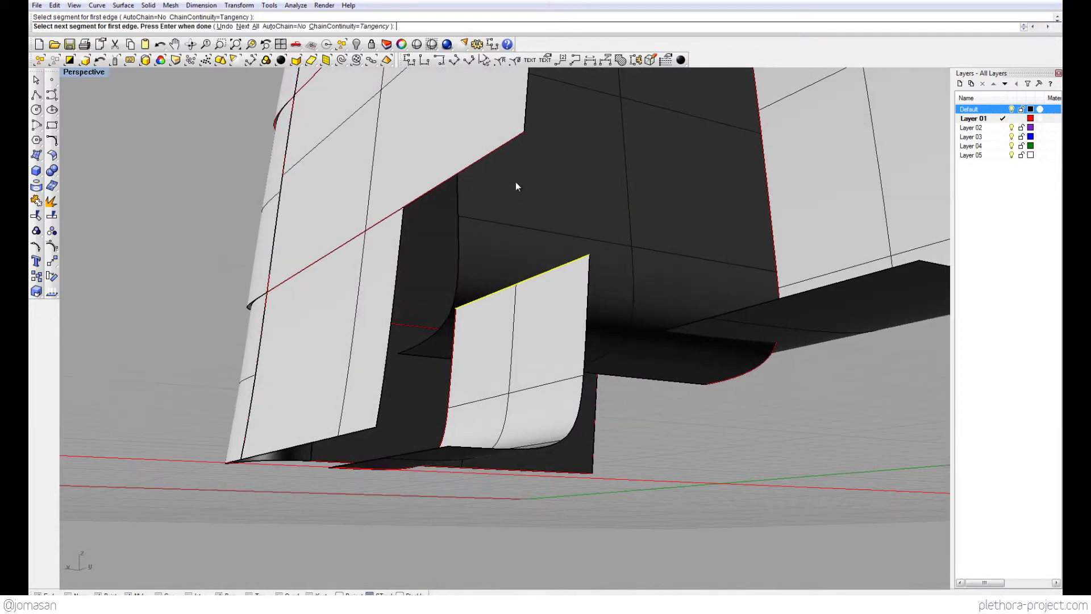
{"action": "left_click", "coordinate": [513, 140]}
{"action": "left_click", "coordinate": [513, 138]}
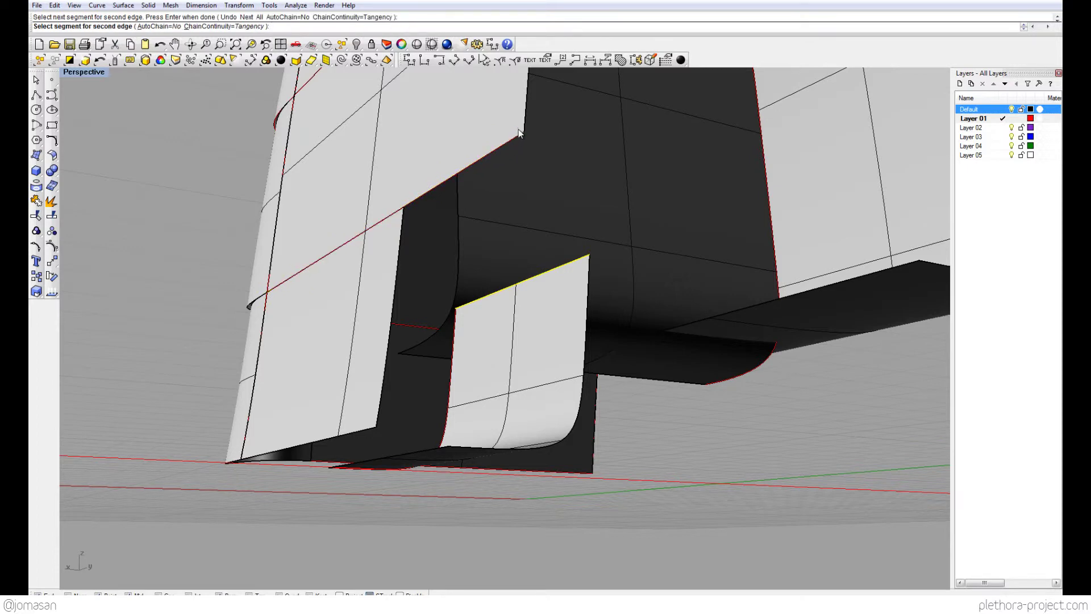
{"action": "left_click", "coordinate": [520, 135]}
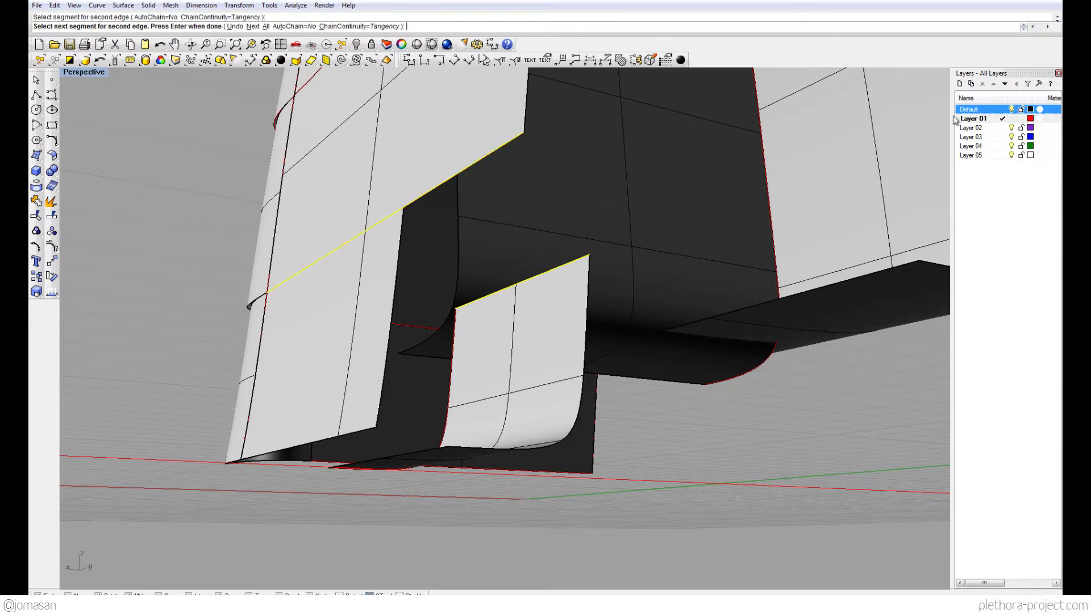
Make Default the current layer, cancel the blend, review the panels, and restart BlendSrf
{"action": "left_click", "coordinate": [1003, 109]}
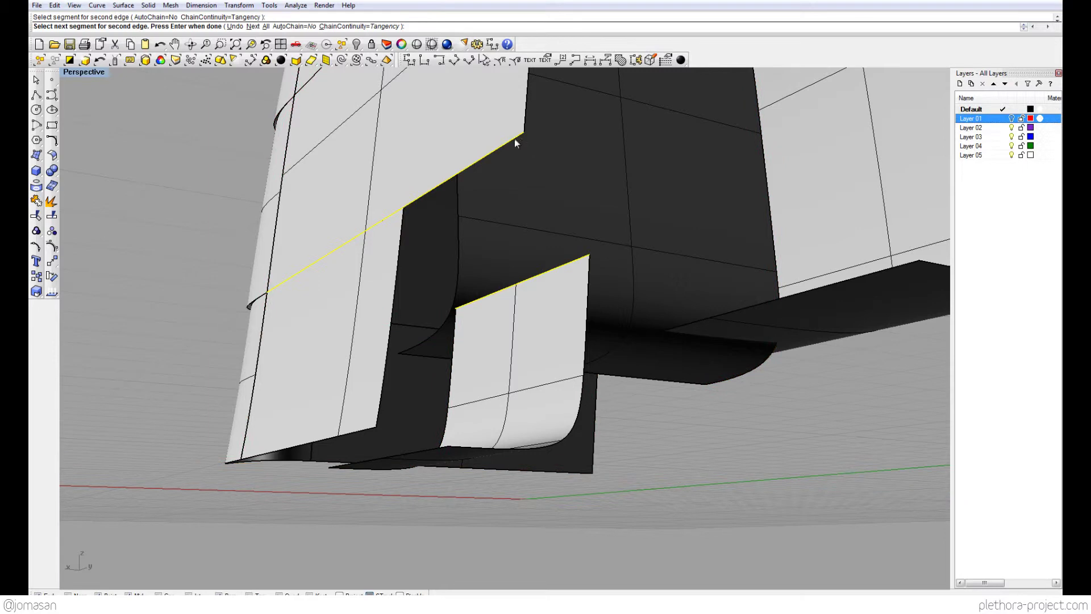
{"action": "key", "text": "Return"}
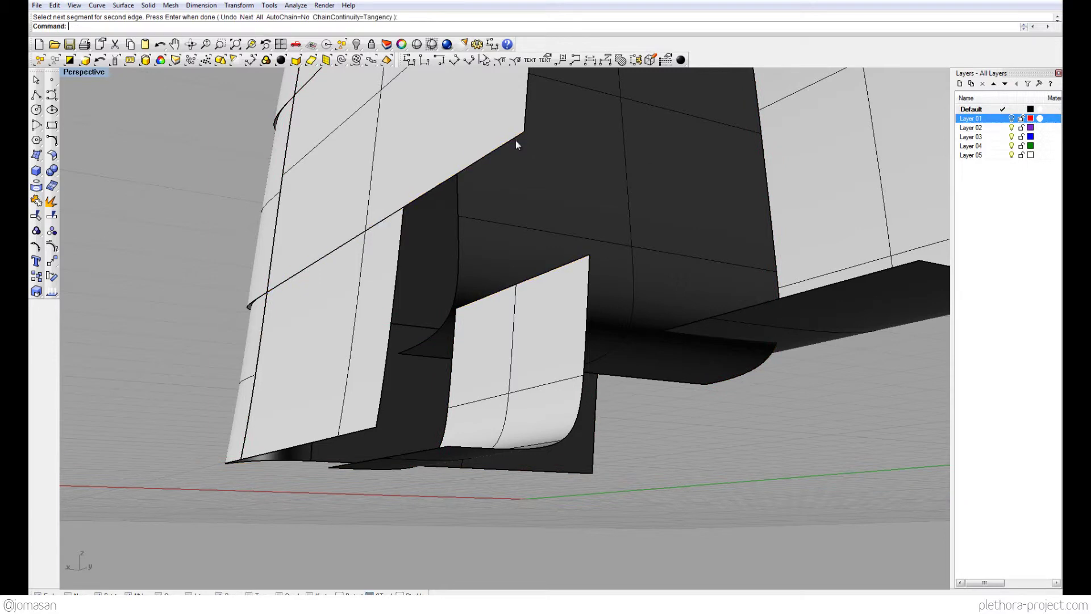
{"action": "right_click_drag", "start_coordinate": [531, 298], "coordinate": [526, 321], "text": "shift"}
{"action": "left_click", "coordinate": [523, 320]}
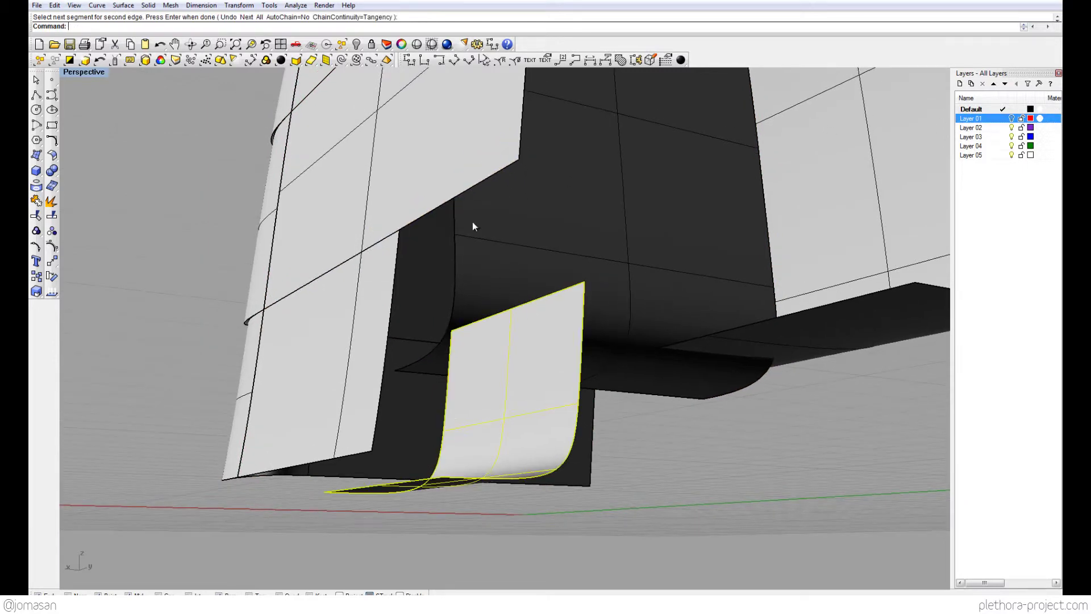
{"action": "left_click", "coordinate": [479, 182]}
{"action": "left_click", "coordinate": [711, 479]}
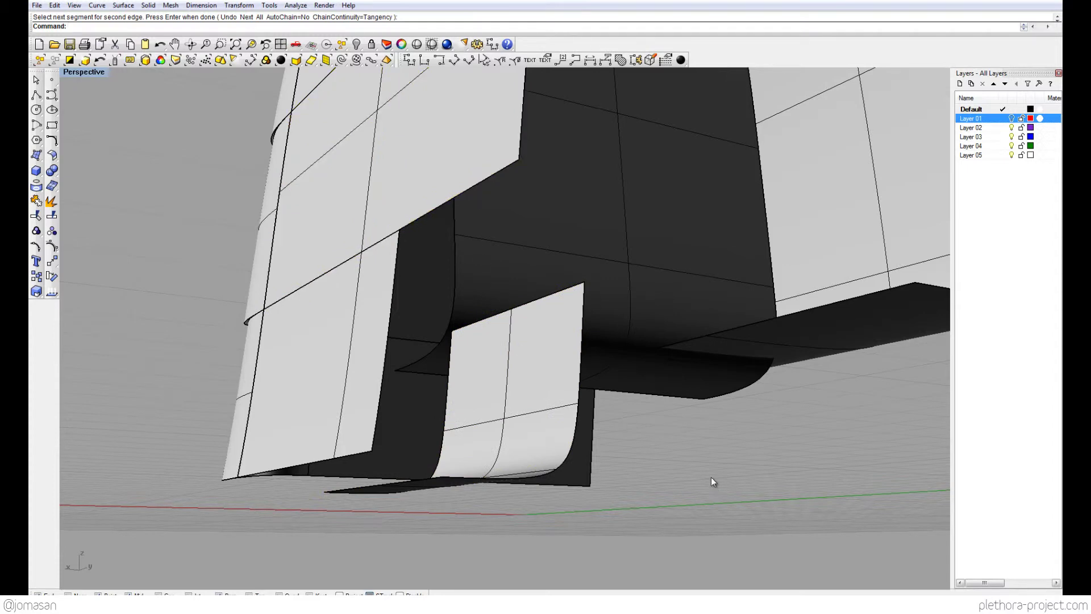
{"action": "type", "text": "BlendSrf"}
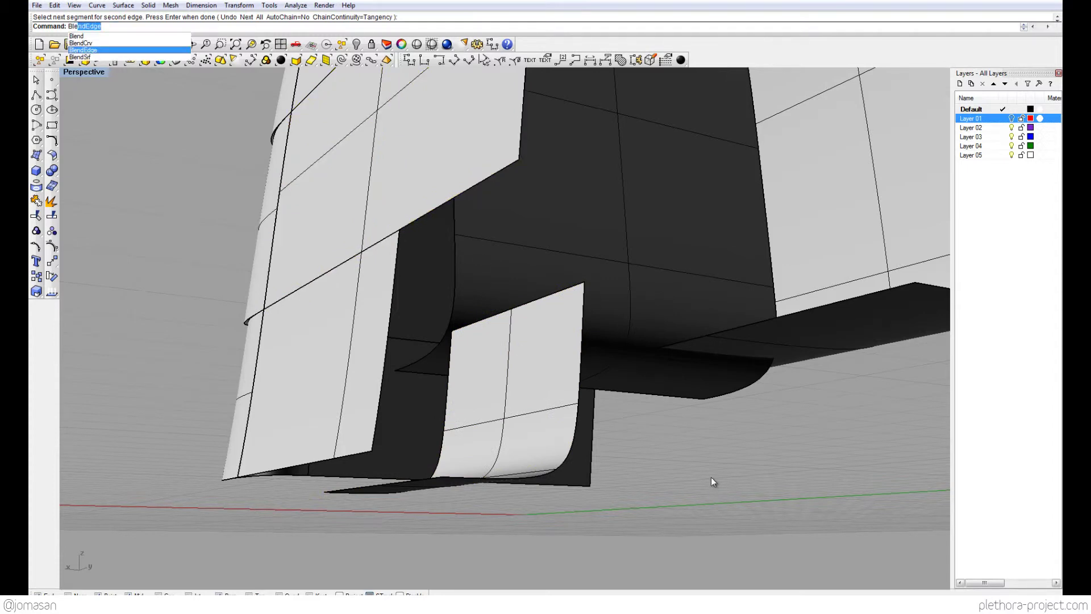
{"action": "key", "text": "Return"}
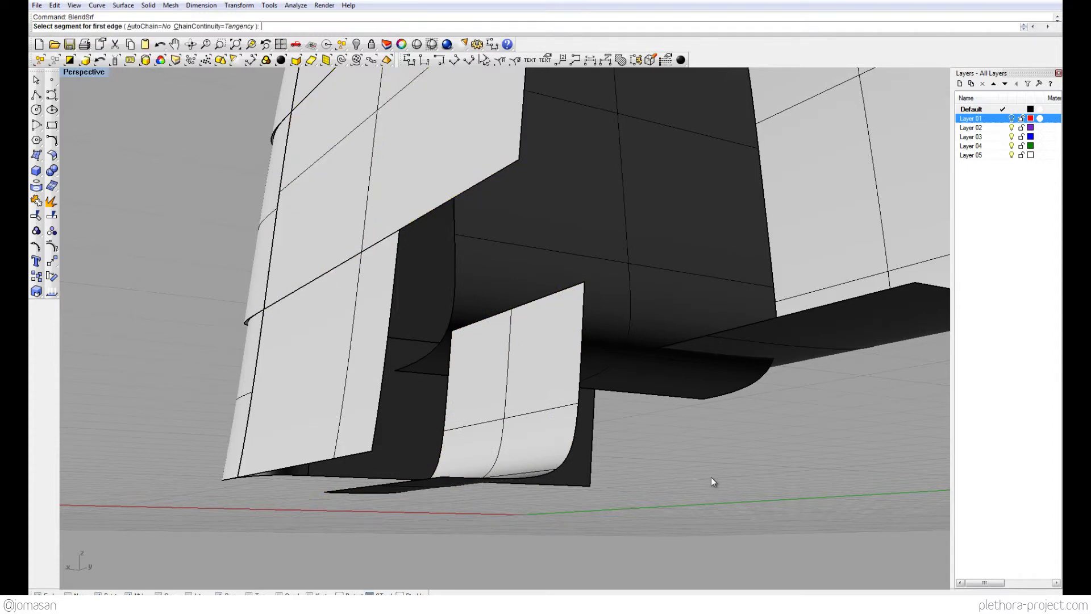
Pick the light surface's diagonal edge and the lower panel's top edge, then end the blend
{"action": "left_click", "coordinate": [510, 166]}
{"action": "right_click_drag", "start_coordinate": [478, 278], "coordinate": [487, 391]}
{"action": "left_click", "coordinate": [616, 374]}
{"action": "key", "text": "Escape"}
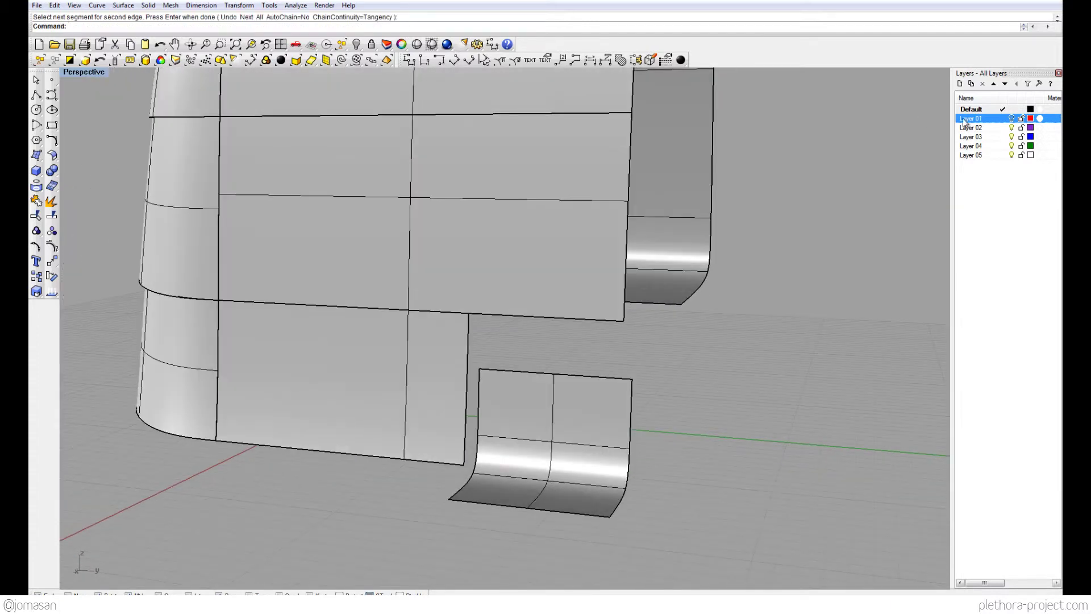
Turn Layer 01 back on and restore the four-viewport layout
{"action": "left_click", "coordinate": [1011, 118]}
{"action": "left_click", "coordinate": [228, 135]}
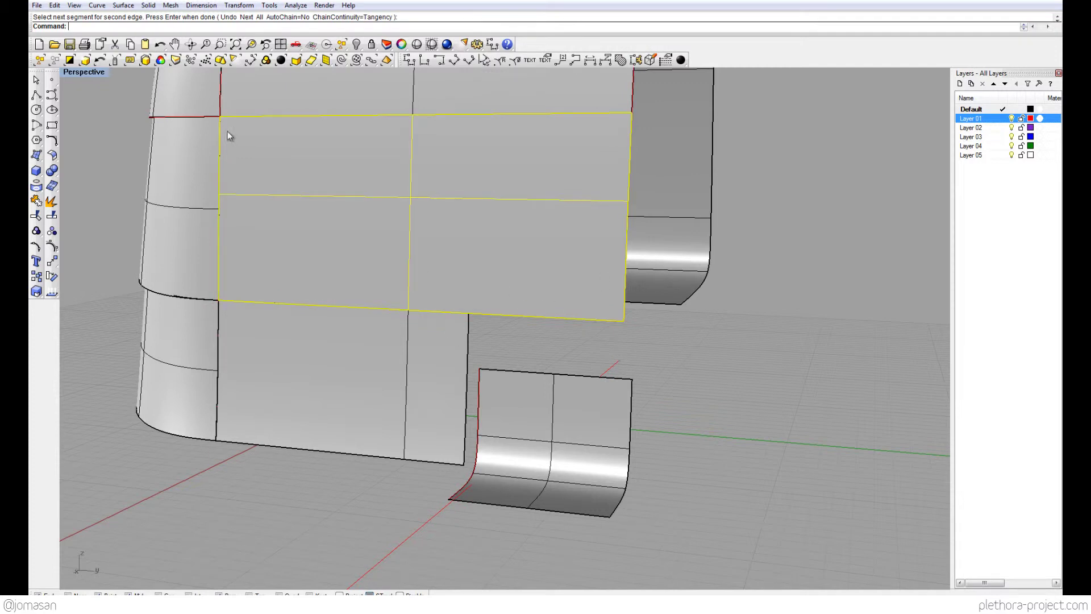
{"action": "double_click", "coordinate": [80, 72]}
{"action": "scroll", "coordinate": [199, 182], "scroll_direction": "up", "scroll_amount": 2}
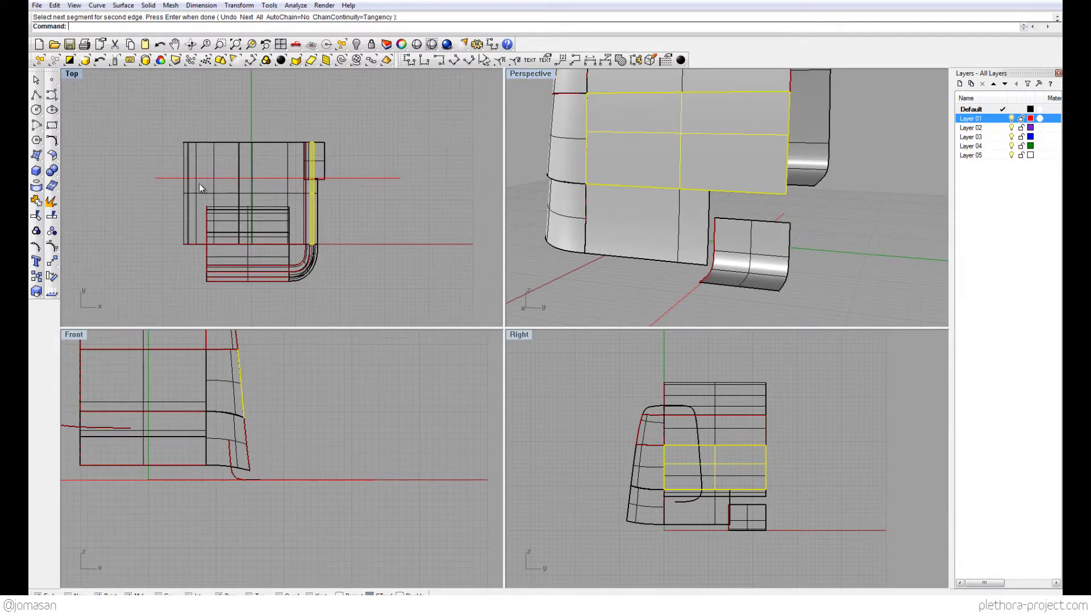
{"action": "key", "text": "Escape"}
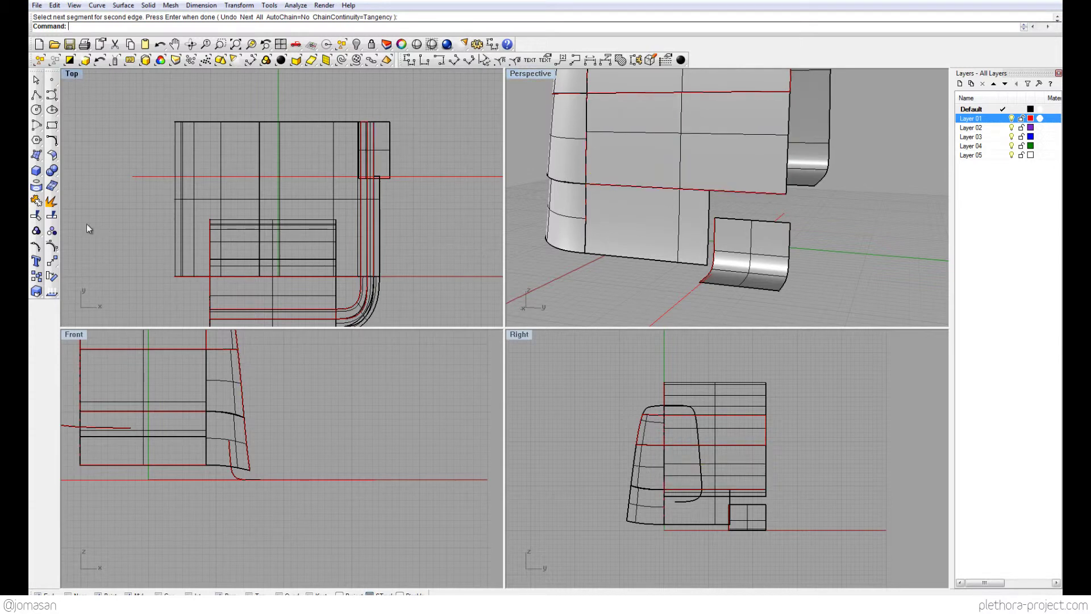
Split the upper wall panel using the red horizontal line as the cutter
{"action": "left_click", "coordinate": [52, 216]}
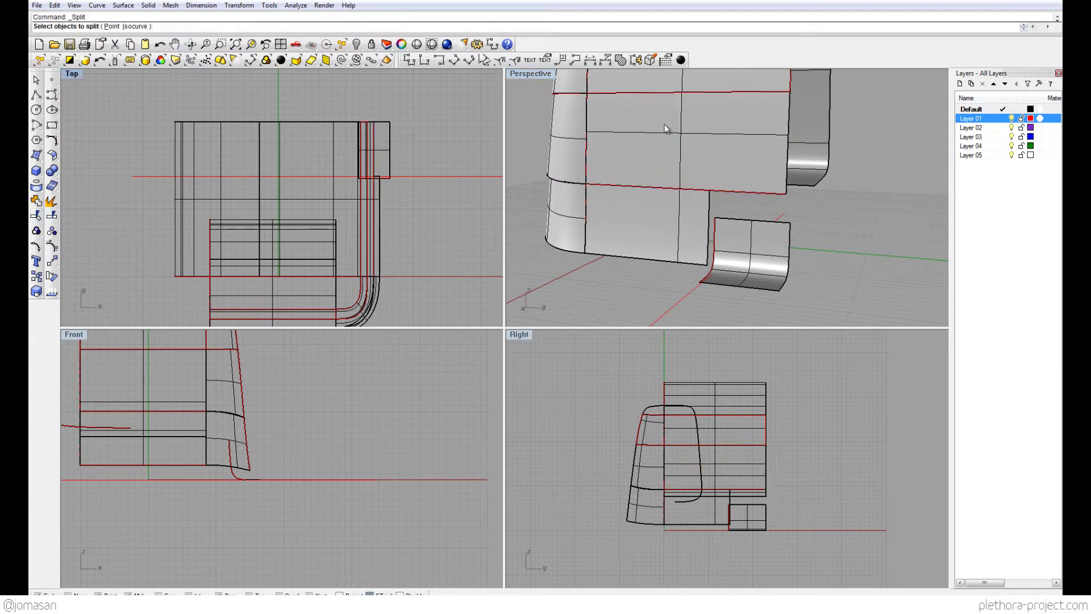
{"action": "left_click", "coordinate": [728, 179]}
{"action": "right_click_drag", "start_coordinate": [253, 187], "coordinate": [119, 152]}
{"action": "key", "text": "Return"}
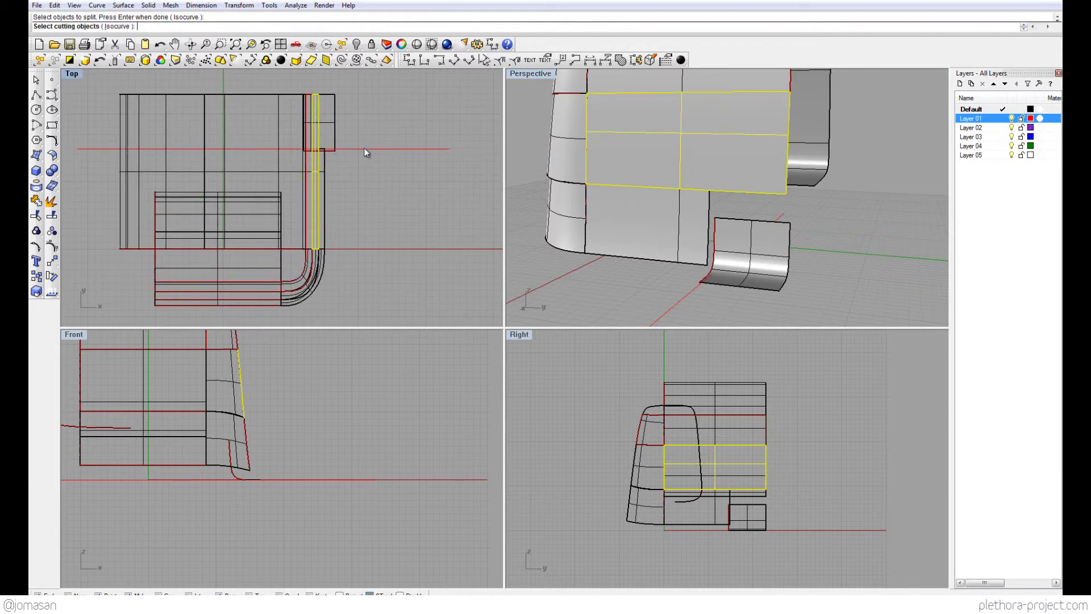
{"action": "left_click", "coordinate": [365, 149]}
{"action": "key", "text": "Return"}
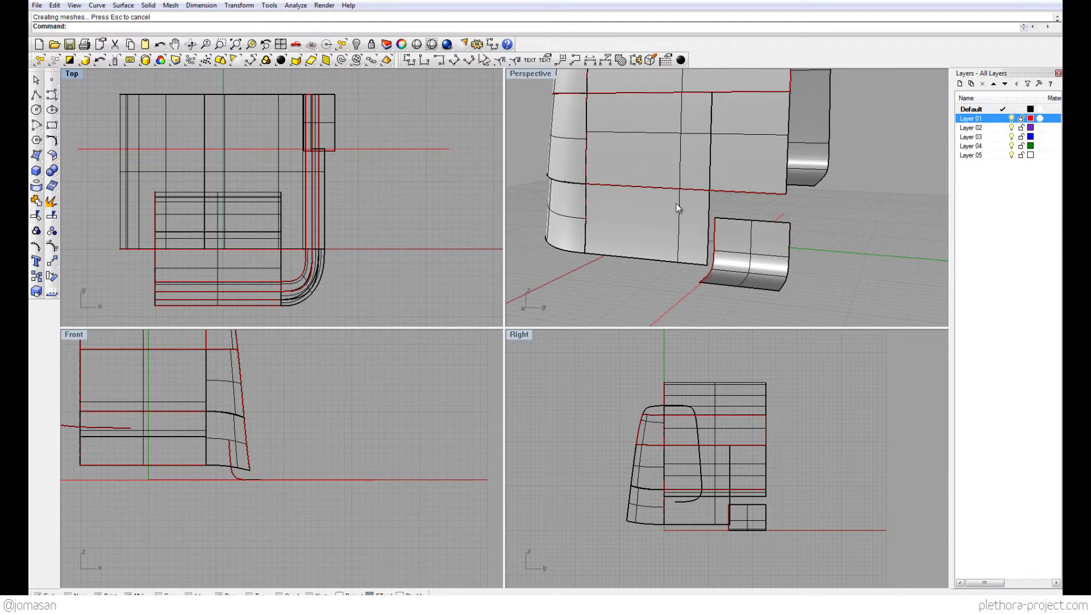
{"action": "left_click", "coordinate": [731, 170]}
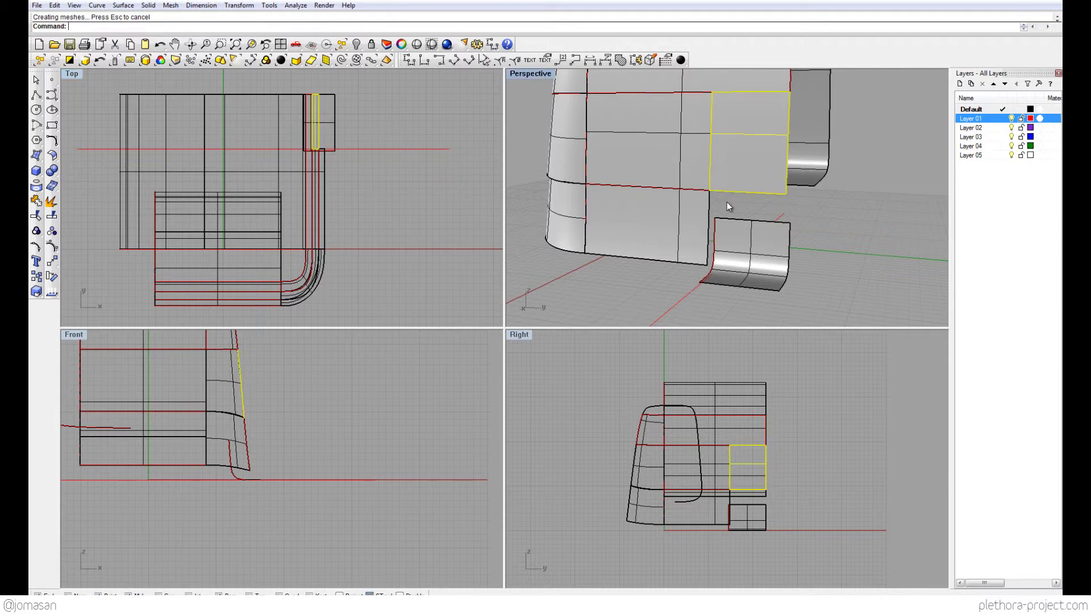
Maximize the Perspective view and examine the split panel's lower corner
{"action": "double_click", "coordinate": [530, 74]}
{"action": "scroll", "coordinate": [458, 246], "scroll_direction": "up", "scroll_amount": 4}
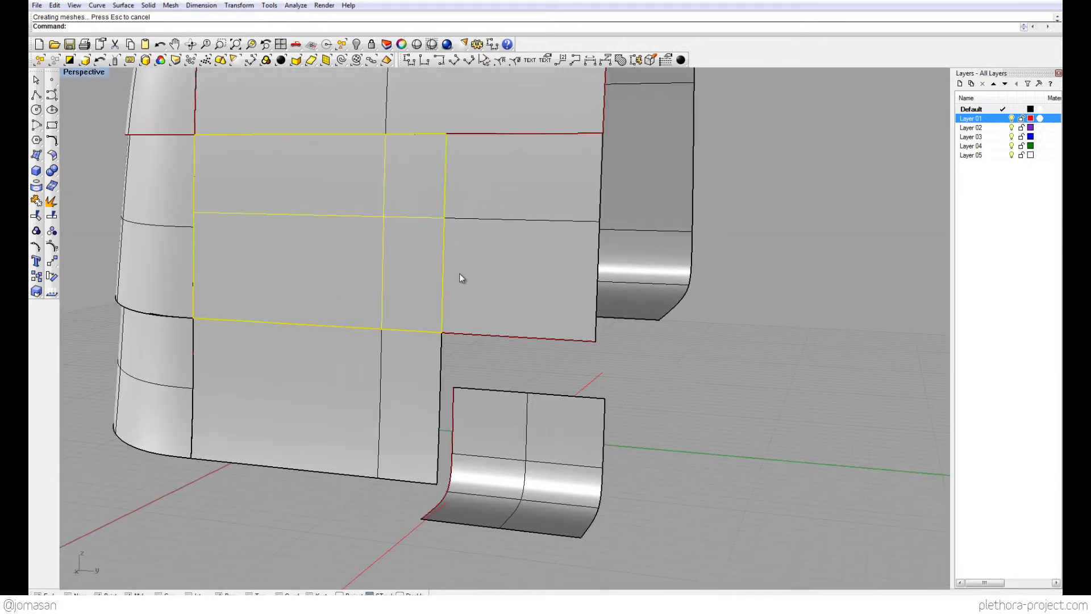
{"action": "right_click_drag", "start_coordinate": [459, 274], "coordinate": [428, 222], "text": "shift"}
{"action": "scroll", "coordinate": [427, 222], "scroll_direction": "up", "scroll_amount": 6}
{"action": "right_click_drag", "start_coordinate": [367, 255], "coordinate": [370, 210], "text": "shift"}
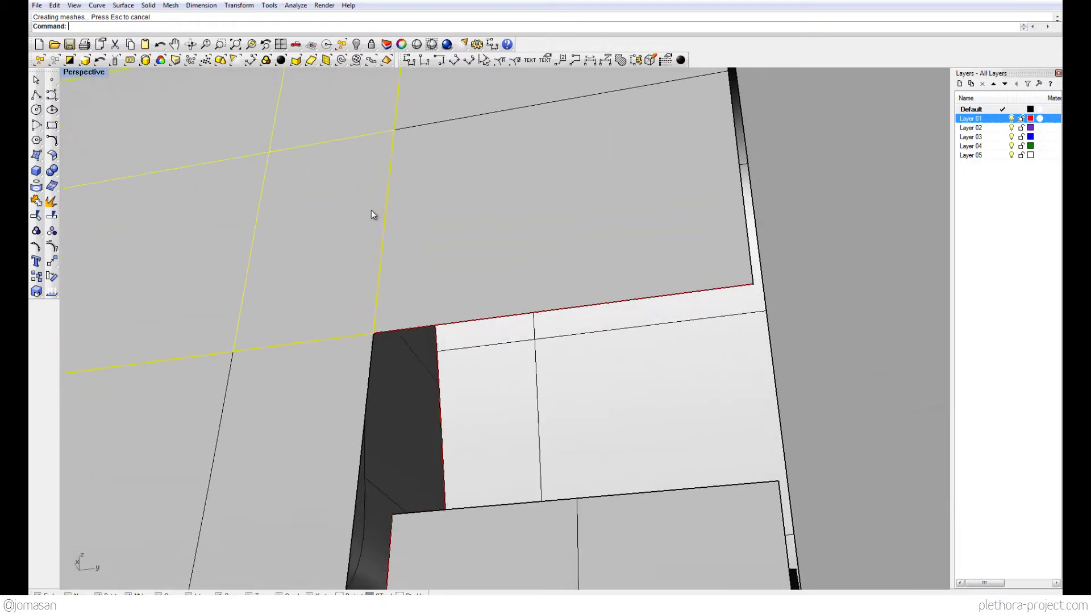
{"action": "scroll", "coordinate": [371, 209], "scroll_direction": "down", "scroll_amount": 5}
Run BlendSrf between the upper panel's bottom edge and the lower panel's top edge
{"action": "left_click", "coordinate": [624, 344]}
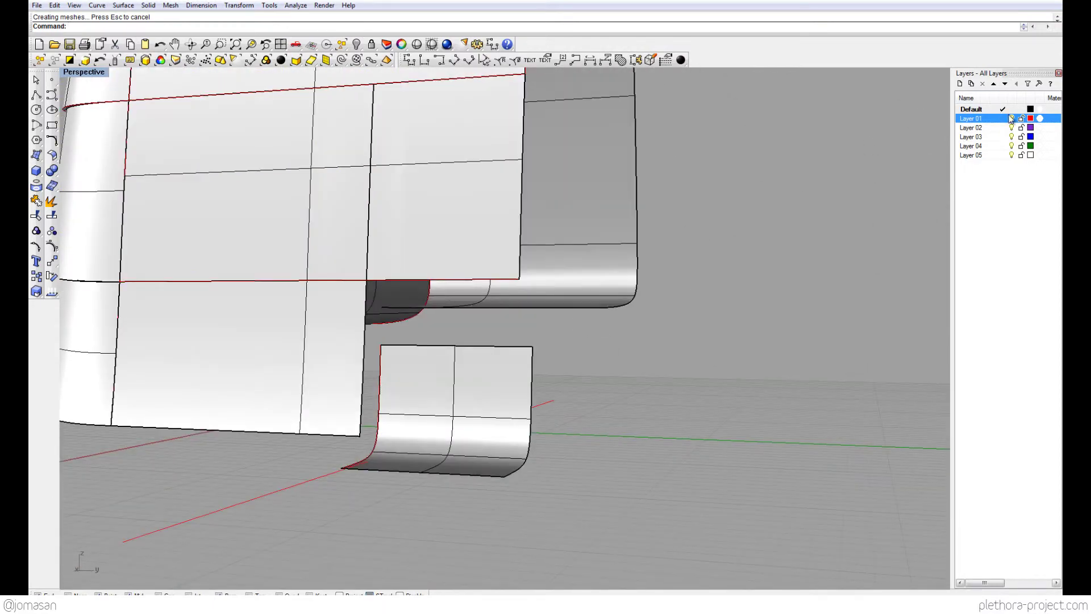
{"action": "right_click_drag", "start_coordinate": [470, 321], "coordinate": [366, 311]}
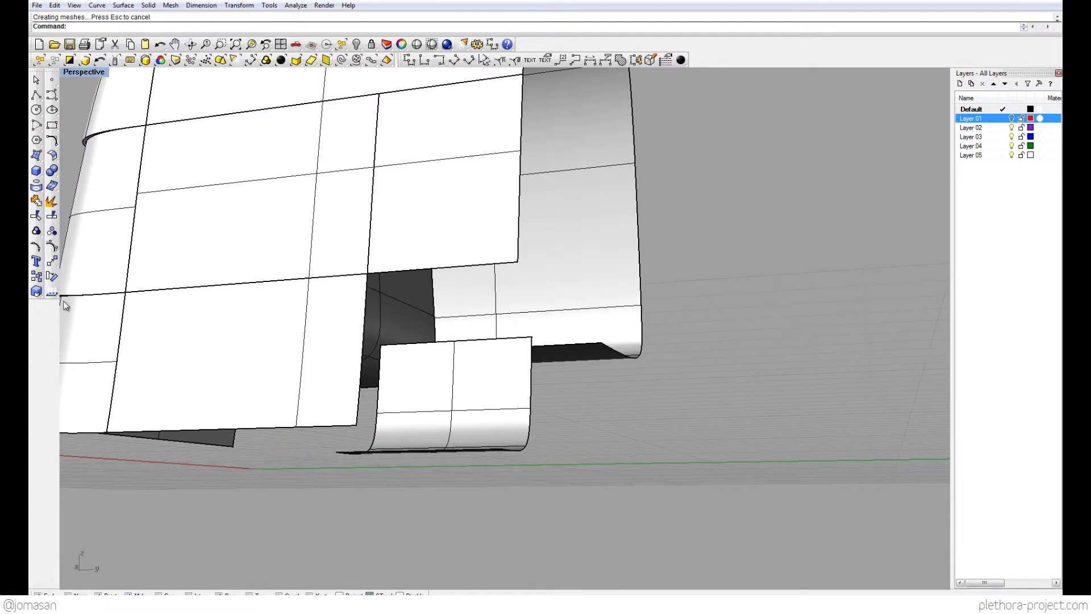
{"action": "type", "text": "Blendsrf"}
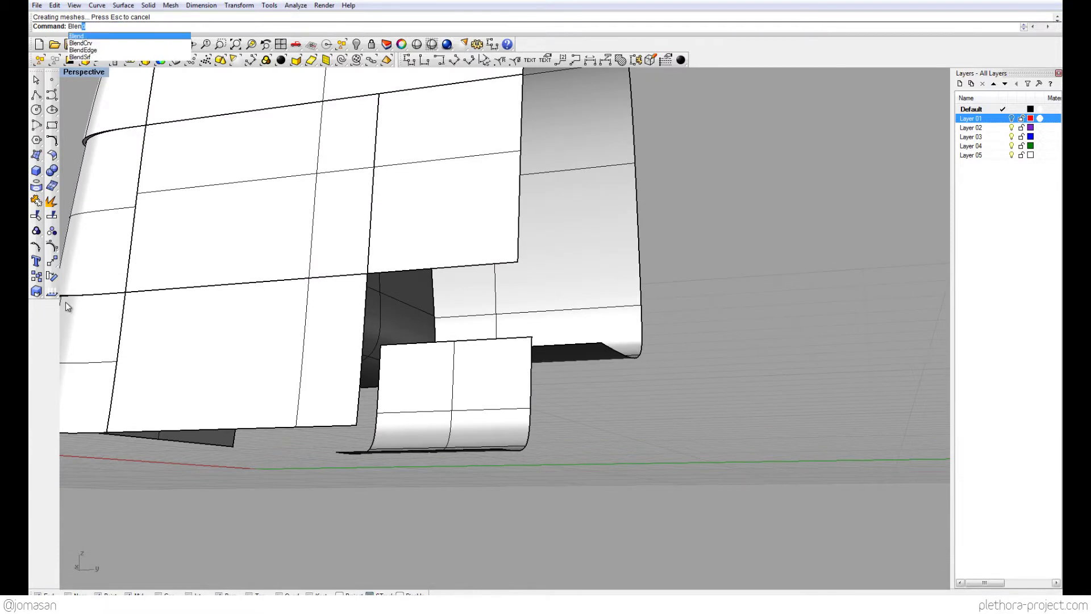
{"action": "key", "text": "Return"}
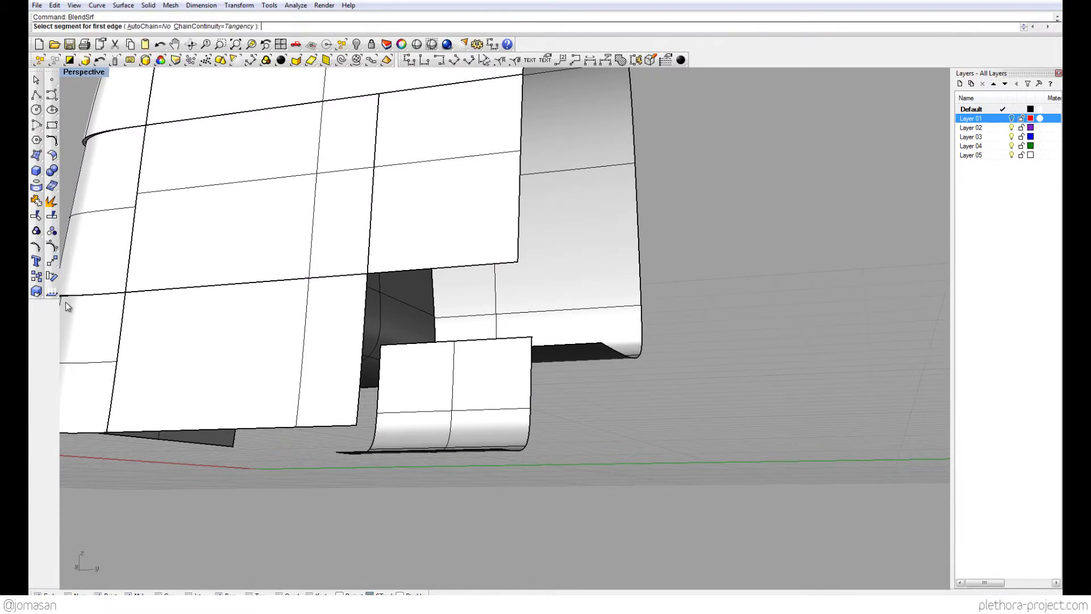
{"action": "left_click", "coordinate": [493, 265]}
{"action": "left_click", "coordinate": [520, 337]}
{"action": "key", "text": "Return"}
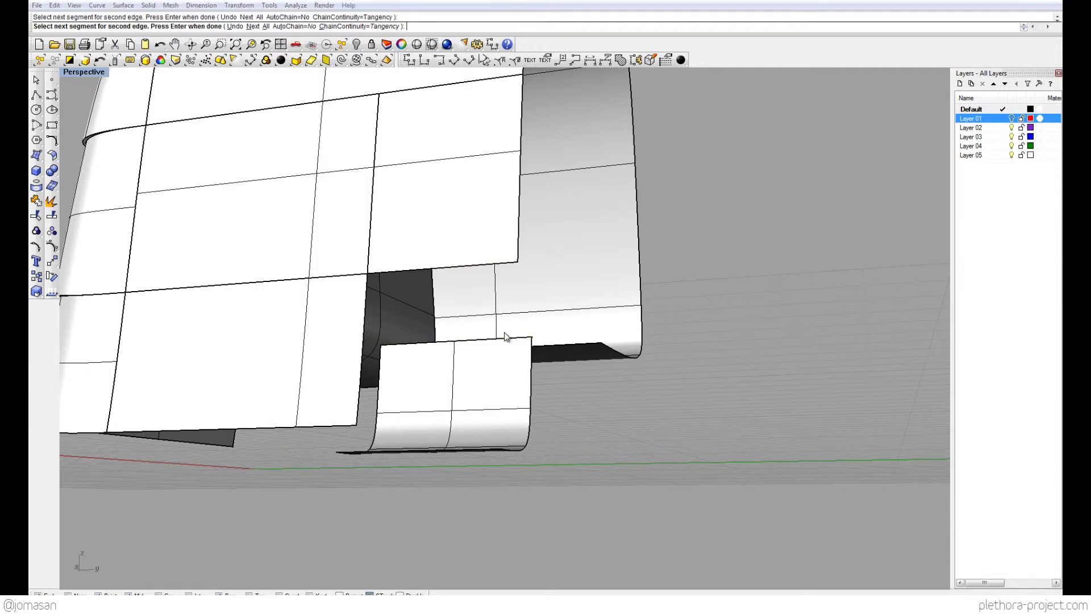
{"action": "right_click_drag", "start_coordinate": [503, 305], "coordinate": [375, 317]}
Tune both blend bulges to 0.678, accept the blend surface, and preview it shaded
{"action": "mouse_move", "coordinate": [759, 218]}
{"action": "left_mouse_down"}
{"action": "mouse_move", "coordinate": [747, 221]}
{"action": "mouse_move", "coordinate": [770, 233]}
{"action": "left_mouse_up"}
{"action": "right_click_drag", "start_coordinate": [418, 332], "coordinate": [656, 257]}
{"action": "left_click_drag", "start_coordinate": [772, 234], "coordinate": [743, 220]}
{"action": "right_click_drag", "start_coordinate": [529, 287], "coordinate": [432, 285]}
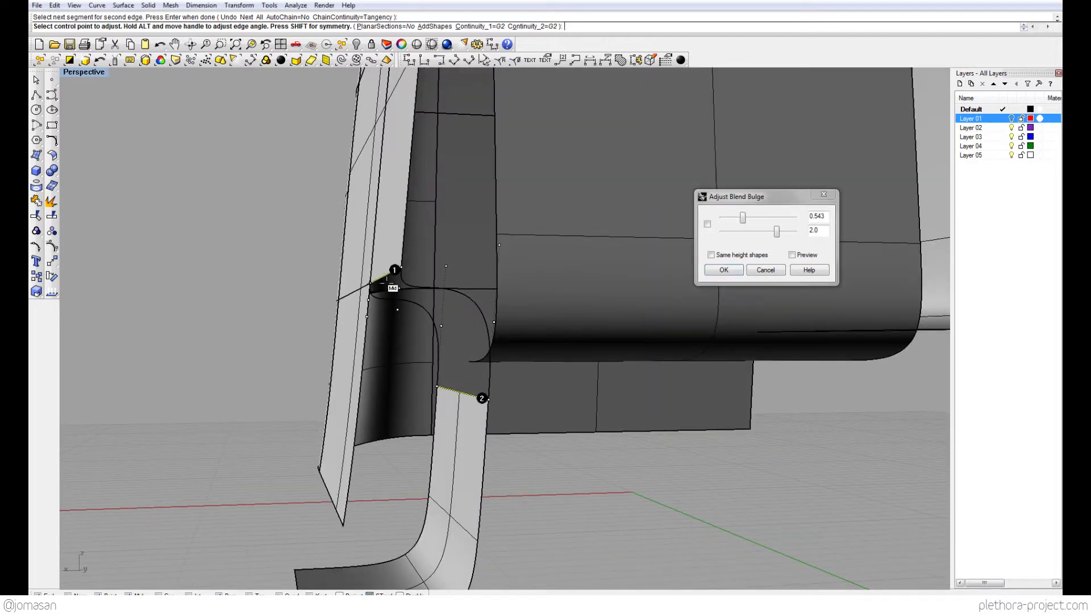
{"action": "left_click_drag", "start_coordinate": [771, 232], "coordinate": [745, 231]}
{"action": "right_click_drag", "start_coordinate": [690, 244], "coordinate": [432, 295]}
{"action": "left_click_drag", "start_coordinate": [737, 220], "coordinate": [748, 220]}
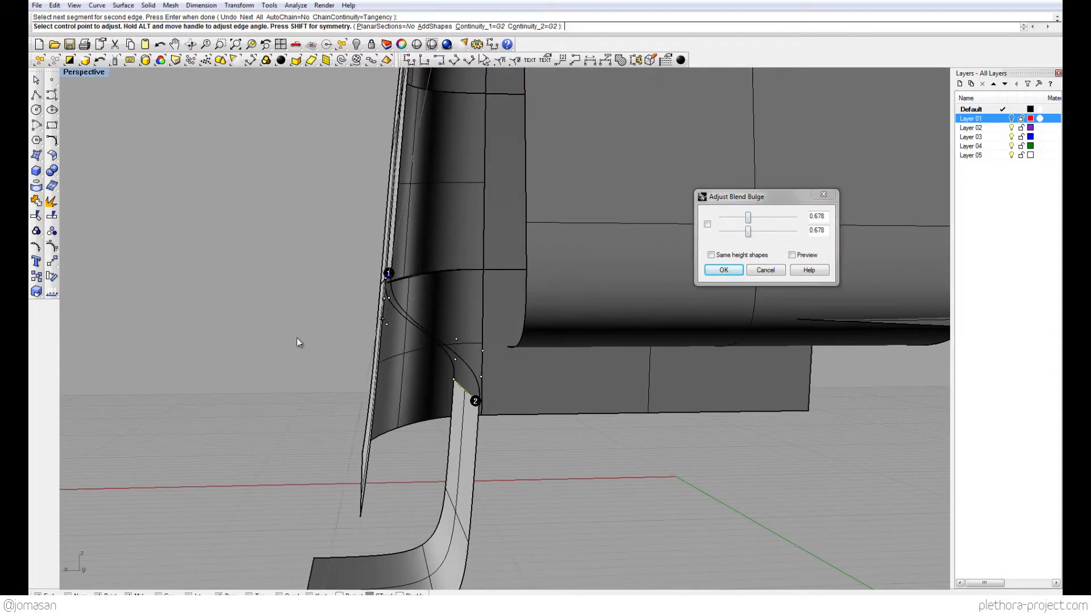
{"action": "right_click_drag", "start_coordinate": [297, 341], "coordinate": [327, 317]}
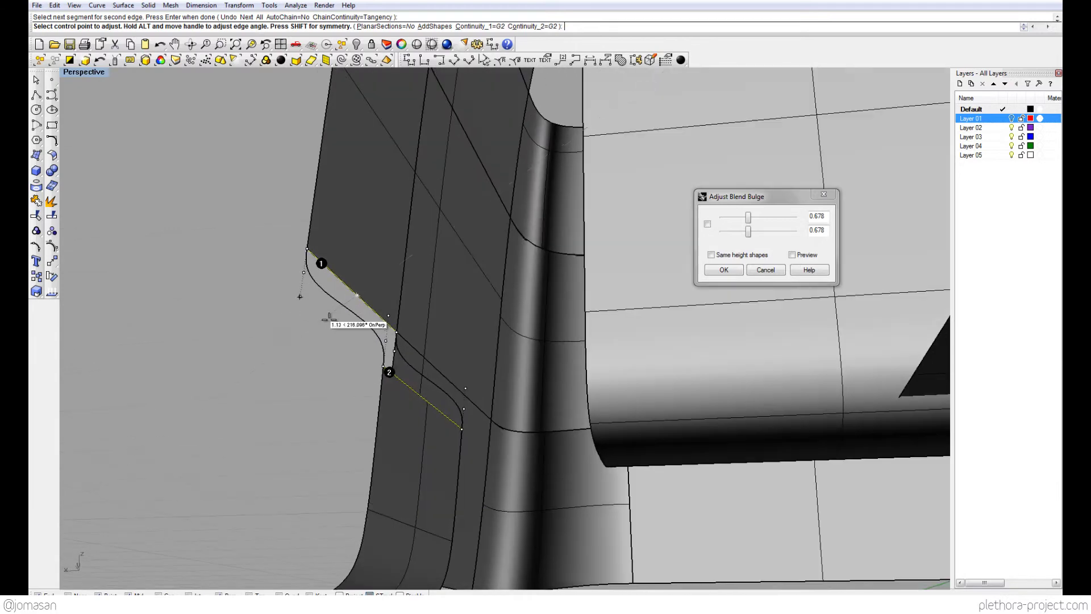
{"action": "left_click", "coordinate": [724, 270]}
{"action": "right_click_drag", "start_coordinate": [422, 328], "coordinate": [586, 396]}
{"action": "left_click", "coordinate": [417, 50]}
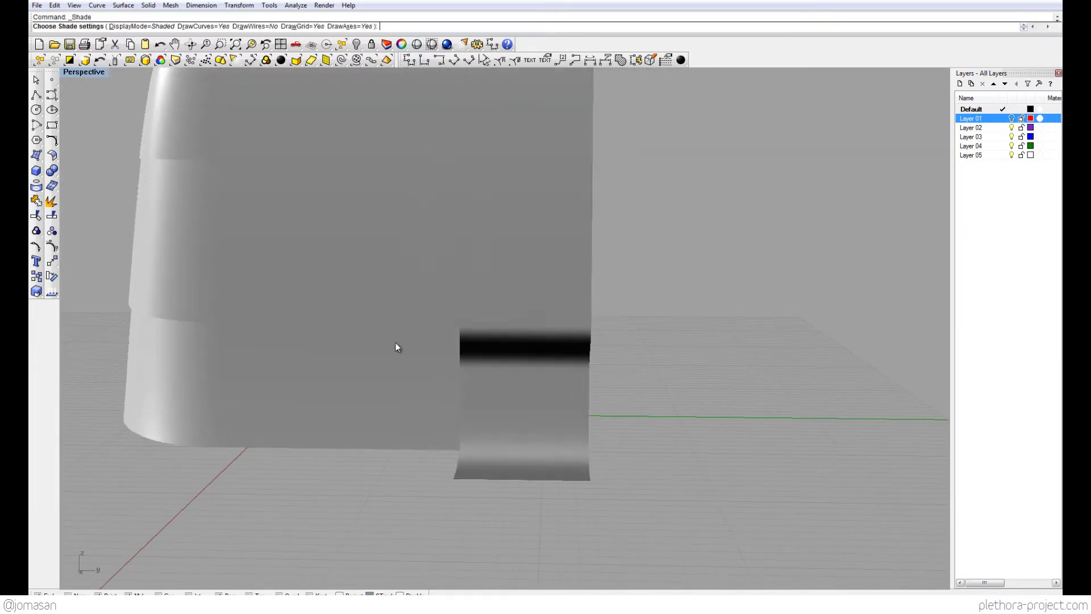
Orbit the shaded model, exit the preview, and view the shell's interior
{"action": "mouse_move", "coordinate": [397, 346]}
{"action": "right_mouse_down"}
{"action": "mouse_move", "coordinate": [477, 312]}
{"action": "mouse_move", "coordinate": [404, 338]}
{"action": "mouse_move", "coordinate": [554, 386]}
{"action": "mouse_move", "coordinate": [527, 407]}
{"action": "mouse_move", "coordinate": [470, 398]}
{"action": "mouse_move", "coordinate": [480, 373]}
{"action": "mouse_move", "coordinate": [409, 340]}
{"action": "mouse_move", "coordinate": [499, 343]}
{"action": "mouse_move", "coordinate": [564, 267]}
{"action": "mouse_move", "coordinate": [560, 299]}
{"action": "mouse_move", "coordinate": [548, 297]}
{"action": "mouse_move", "coordinate": [597, 284]}
{"action": "mouse_move", "coordinate": [528, 308]}
{"action": "mouse_move", "coordinate": [401, 302]}
{"action": "mouse_move", "coordinate": [536, 252]}
{"action": "right_mouse_up"}
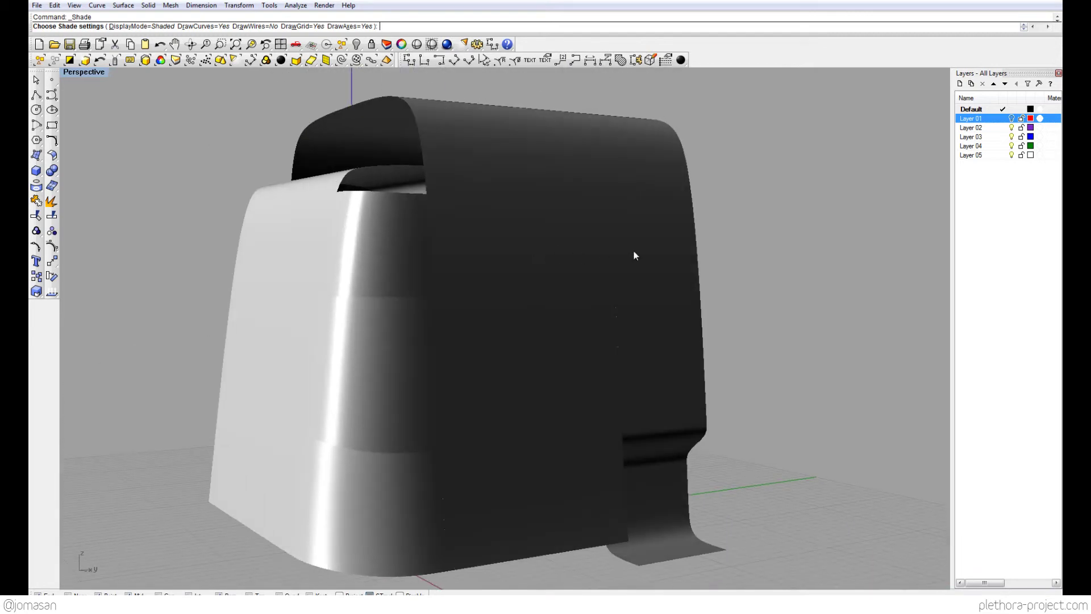
{"action": "key", "text": "Return"}
{"action": "right_click_drag", "start_coordinate": [639, 252], "coordinate": [530, 343]}
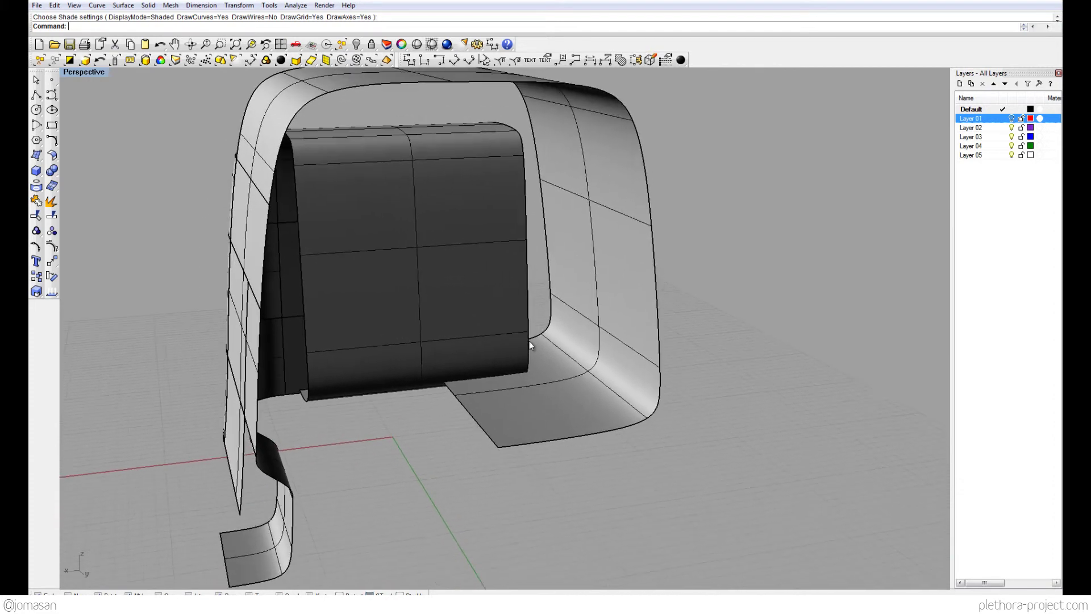
Offset the outer arch shell inward as a solid 0.2 thick
{"action": "left_click", "coordinate": [605, 288]}
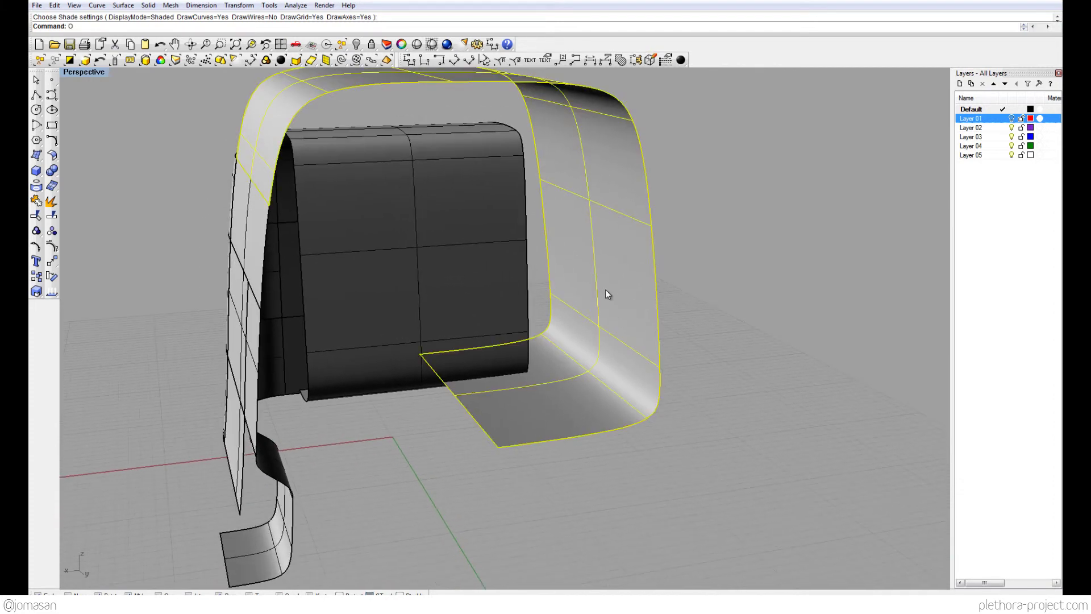
{"action": "type", "text": "Off"}
{"action": "key", "text": "Down"}
{"action": "key", "text": "Down"}
{"action": "key", "text": "Down"}
{"action": "key", "text": "Down"}
{"action": "key", "text": "Return"}
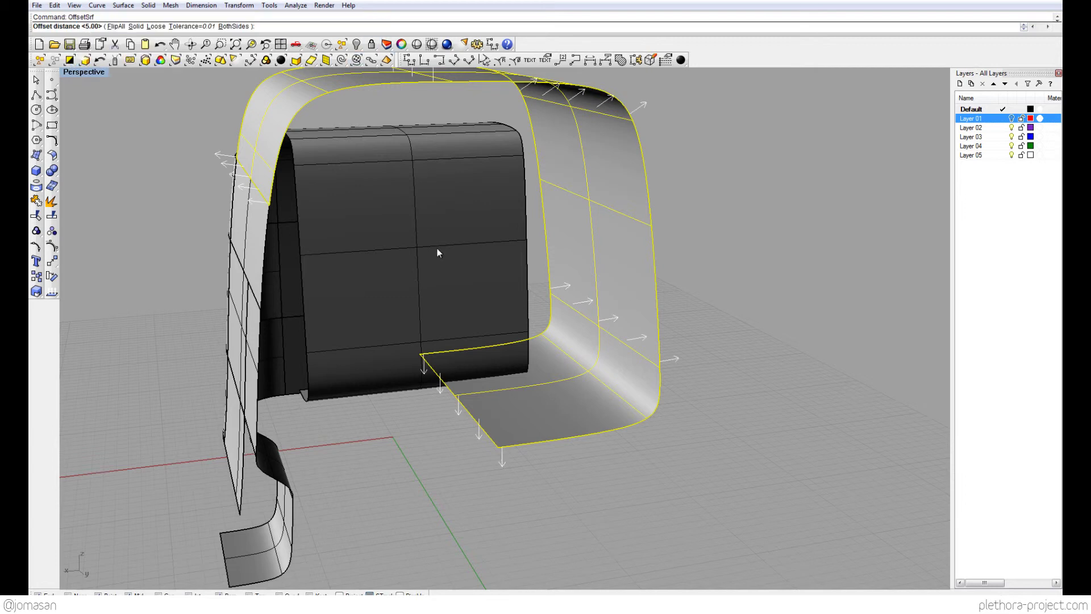
{"action": "left_click", "coordinate": [136, 27]}
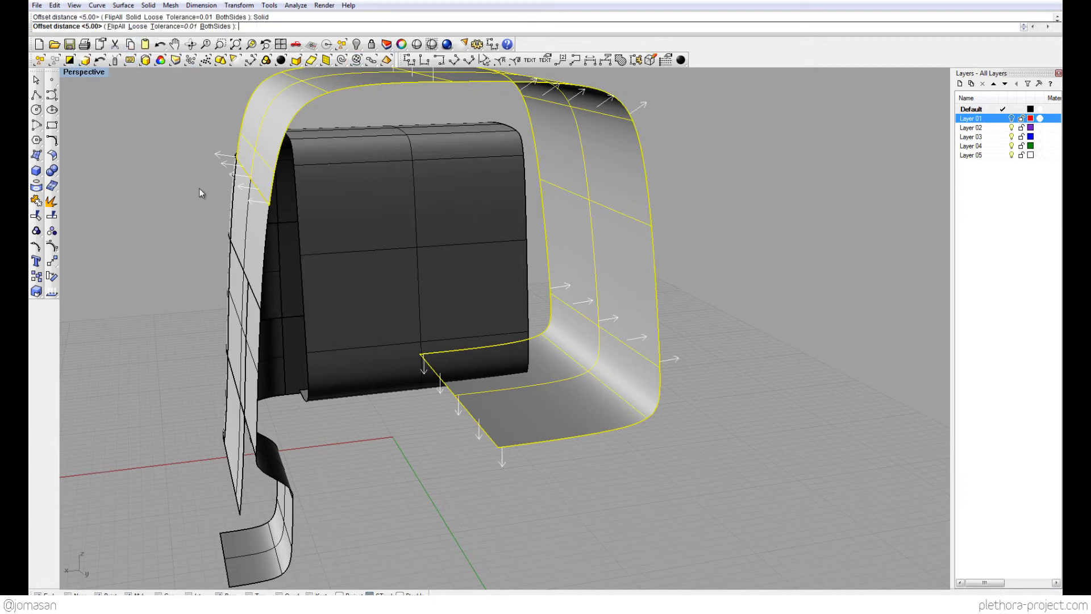
{"action": "left_click", "coordinate": [606, 223]}
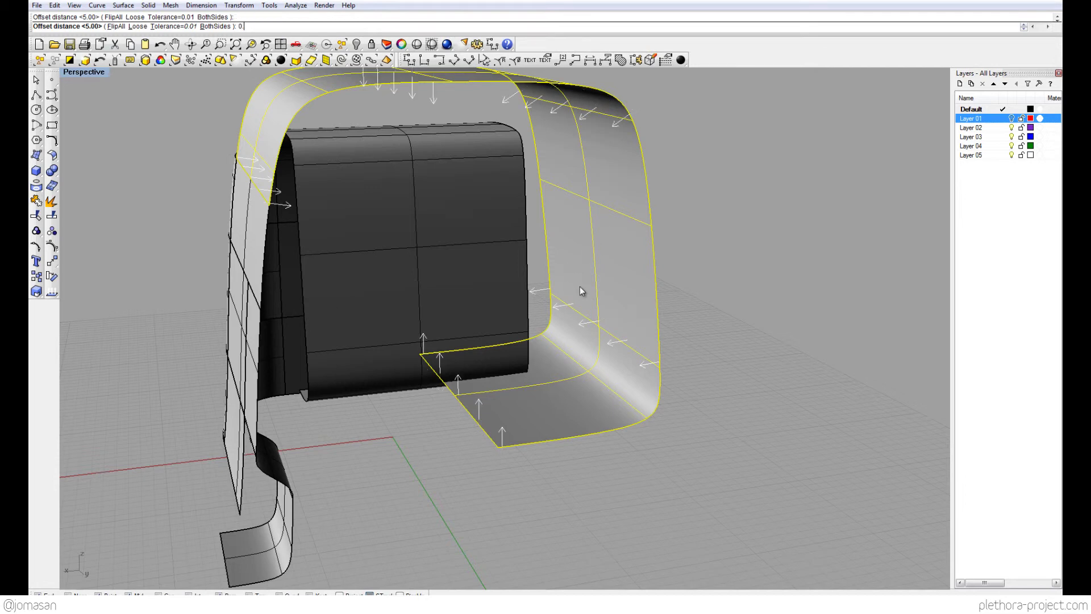
{"action": "type", "text": "0.2"}
{"action": "key", "text": "Return"}
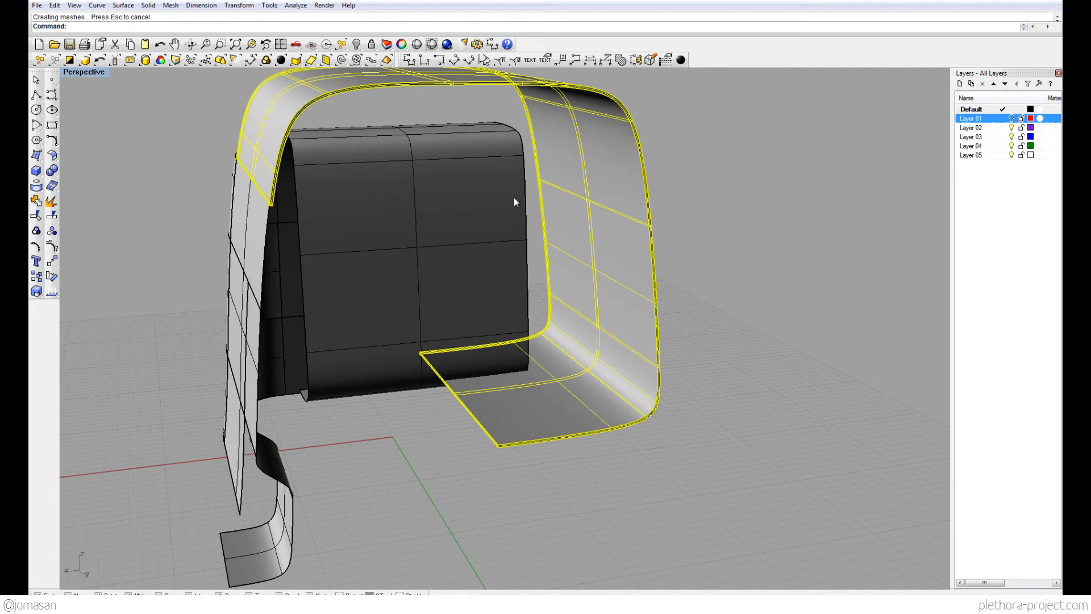
Orbit and zoom around the thickened shell, checking its underside and upper-left crease
{"action": "right_click_drag", "start_coordinate": [514, 182], "coordinate": [627, 193]}
{"action": "left_click", "coordinate": [696, 216]}
{"action": "right_click_drag", "start_coordinate": [662, 266], "coordinate": [414, 222]}
{"action": "scroll", "coordinate": [564, 153], "scroll_direction": "up", "scroll_amount": 5}
{"action": "scroll", "coordinate": [564, 302], "scroll_direction": "down", "scroll_amount": 3}
{"action": "scroll", "coordinate": [373, 267], "scroll_direction": "down", "scroll_amount": 4}
{"action": "scroll", "coordinate": [384, 188], "scroll_direction": "up", "scroll_amount": 4}
{"action": "scroll", "coordinate": [509, 200], "scroll_direction": "down", "scroll_amount": 3}
{"action": "right_click_drag", "start_coordinate": [367, 229], "coordinate": [470, 294]}
{"action": "scroll", "coordinate": [278, 250], "scroll_direction": "up", "scroll_amount": 6}
{"action": "scroll", "coordinate": [320, 239], "scroll_direction": "down", "scroll_amount": 6}
{"action": "right_click_drag", "start_coordinate": [442, 254], "coordinate": [408, 267]}
{"action": "scroll", "coordinate": [405, 232], "scroll_direction": "up", "scroll_amount": 6}
{"action": "scroll", "coordinate": [398, 268], "scroll_direction": "down", "scroll_amount": 4}
Select the thickened shell and undo the 0.2 surface offset
{"action": "left_click", "coordinate": [332, 255]}
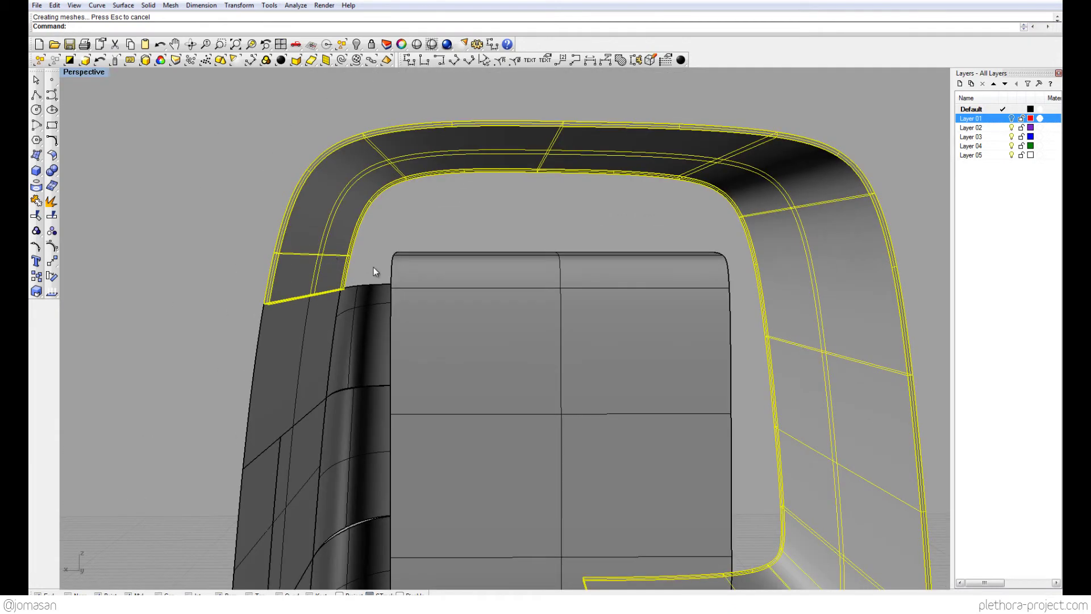
{"action": "right_click_drag", "start_coordinate": [365, 290], "coordinate": [449, 238]}
{"action": "key", "text": "ctrl+z"}
{"action": "scroll", "coordinate": [448, 240], "scroll_direction": "down", "scroll_amount": 5}
{"action": "right_click_drag", "start_coordinate": [404, 280], "coordinate": [477, 316]}
{"action": "scroll", "coordinate": [525, 275], "scroll_direction": "up", "scroll_amount": 5}
{"action": "right_click_drag", "start_coordinate": [479, 419], "coordinate": [560, 421]}
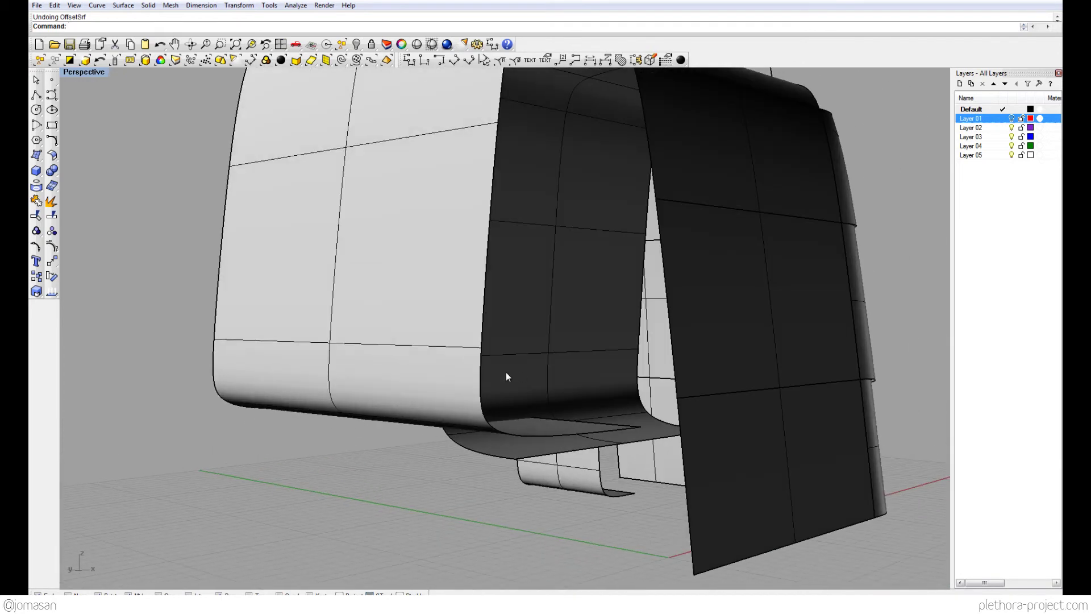
{"action": "right_click_drag", "start_coordinate": [507, 377], "coordinate": [450, 166]}
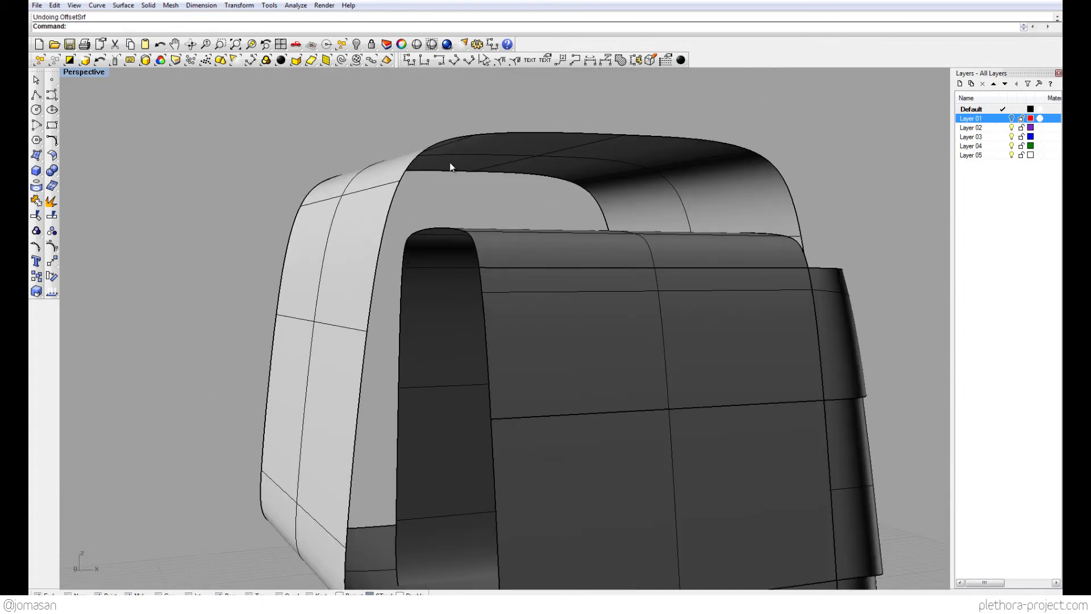
{"action": "right_click_drag", "start_coordinate": [540, 214], "coordinate": [559, 352]}
{"action": "scroll", "coordinate": [657, 372], "scroll_direction": "up", "scroll_amount": 5}
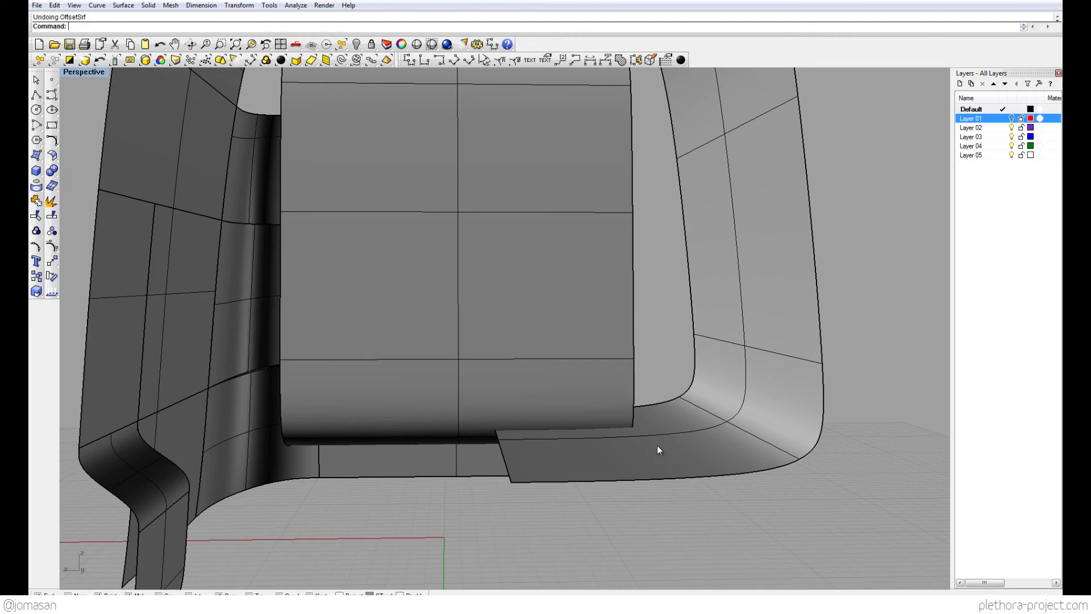
{"action": "right_click_drag", "start_coordinate": [618, 424], "coordinate": [577, 319]}
{"action": "scroll", "coordinate": [537, 362], "scroll_direction": "down", "scroll_amount": 6}
{"action": "scroll", "coordinate": [471, 306], "scroll_direction": "up", "scroll_amount": 6}
{"action": "scroll", "coordinate": [417, 328], "scroll_direction": "down", "scroll_amount": 5}
{"action": "right_click_drag", "start_coordinate": [346, 325], "coordinate": [486, 368]}
{"action": "scroll", "coordinate": [399, 336], "scroll_direction": "up", "scroll_amount": 4}
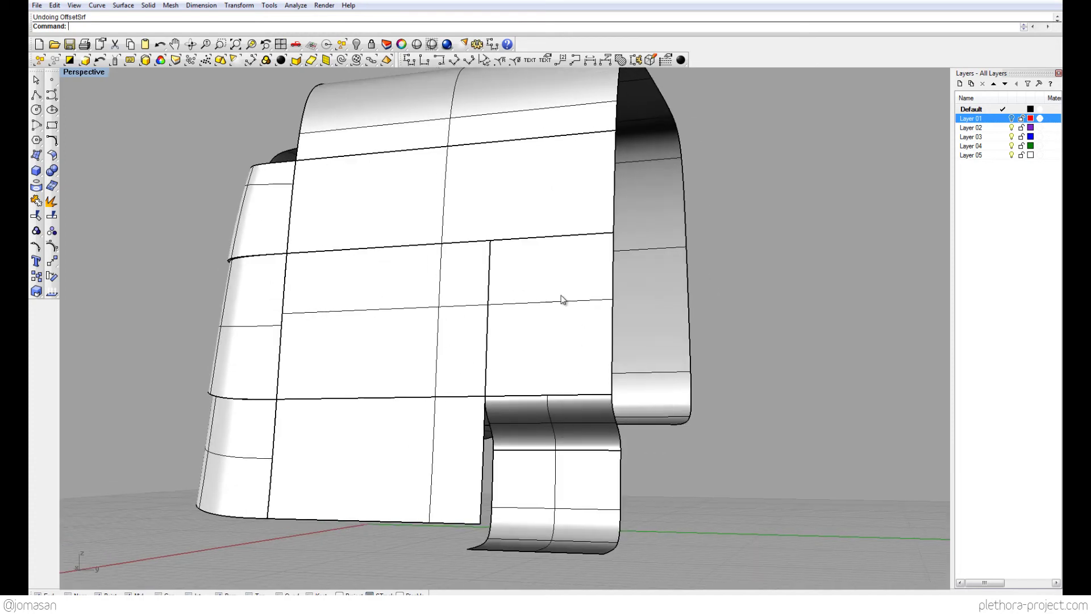
{"action": "scroll", "coordinate": [563, 300], "scroll_direction": "down", "scroll_amount": 3}
{"action": "mouse_move", "coordinate": [563, 299]}
{"action": "right_mouse_down"}
{"action": "mouse_move", "coordinate": [406, 301]}
{"action": "mouse_move", "coordinate": [378, 322]}
{"action": "mouse_move", "coordinate": [260, 331]}
{"action": "mouse_move", "coordinate": [577, 294]}
{"action": "mouse_move", "coordinate": [626, 277]}
{"action": "mouse_move", "coordinate": [383, 270]}
{"action": "mouse_move", "coordinate": [389, 226]}
{"action": "mouse_move", "coordinate": [599, 304]}
{"action": "mouse_move", "coordinate": [565, 367]}
{"action": "mouse_move", "coordinate": [712, 460]}
{"action": "mouse_move", "coordinate": [540, 377]}
{"action": "mouse_move", "coordinate": [420, 266]}
{"action": "mouse_move", "coordinate": [636, 329]}
{"action": "mouse_move", "coordinate": [499, 334]}
{"action": "mouse_move", "coordinate": [528, 363]}
{"action": "mouse_move", "coordinate": [482, 367]}
{"action": "mouse_move", "coordinate": [673, 375]}
{"action": "right_mouse_up"}
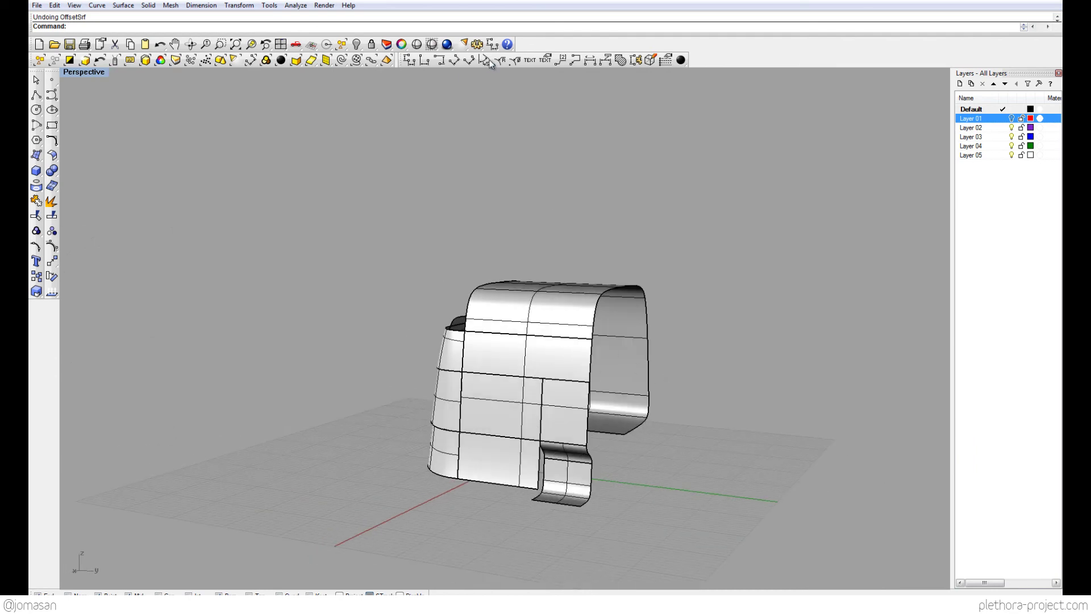
Switch to the edge-free shaded preview and orbit to the model's other side
{"action": "left_click", "coordinate": [417, 44]}
{"action": "mouse_move", "coordinate": [442, 400]}
{"action": "right_mouse_down"}
{"action": "mouse_move", "coordinate": [596, 380]}
{"action": "mouse_move", "coordinate": [616, 336]}
{"action": "mouse_move", "coordinate": [468, 329]}
{"action": "mouse_move", "coordinate": [657, 368]}
{"action": "mouse_move", "coordinate": [424, 402]}
{"action": "mouse_move", "coordinate": [582, 390]}
{"action": "right_mouse_up"}
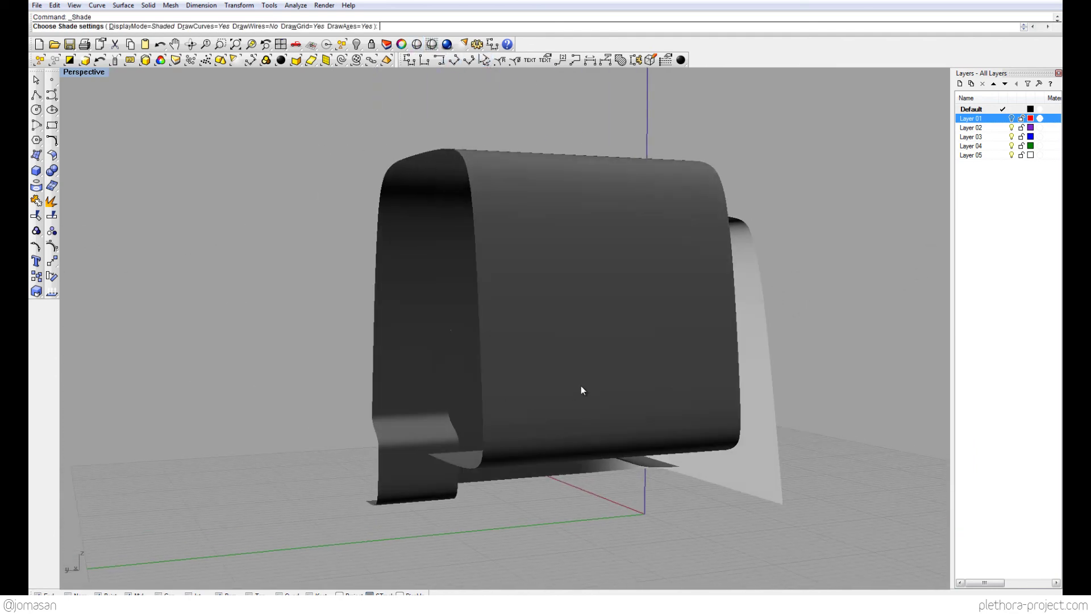
{"action": "key", "text": "alt+Tab"}
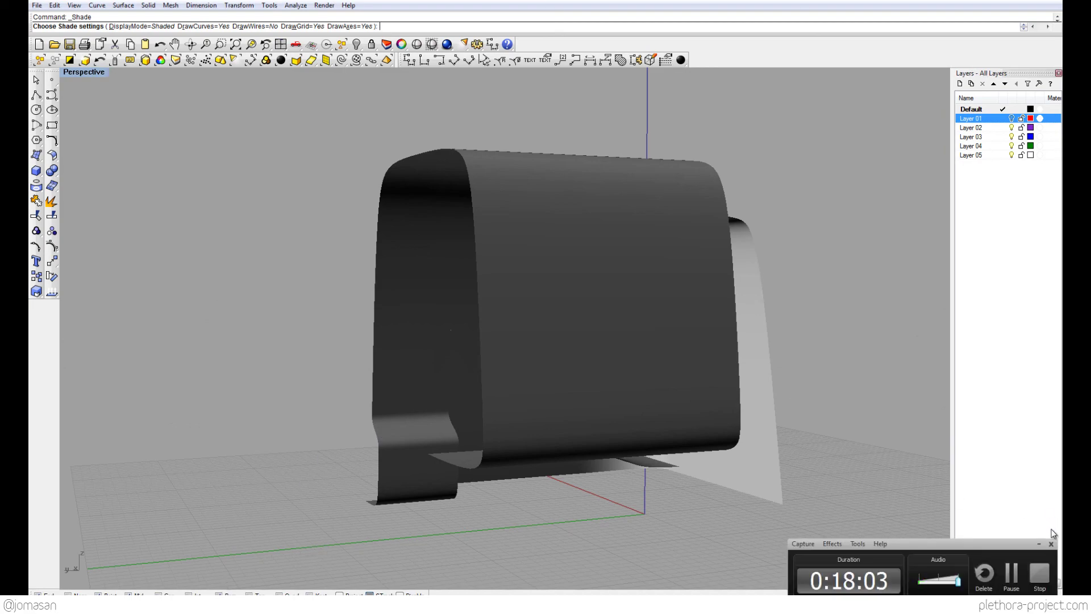